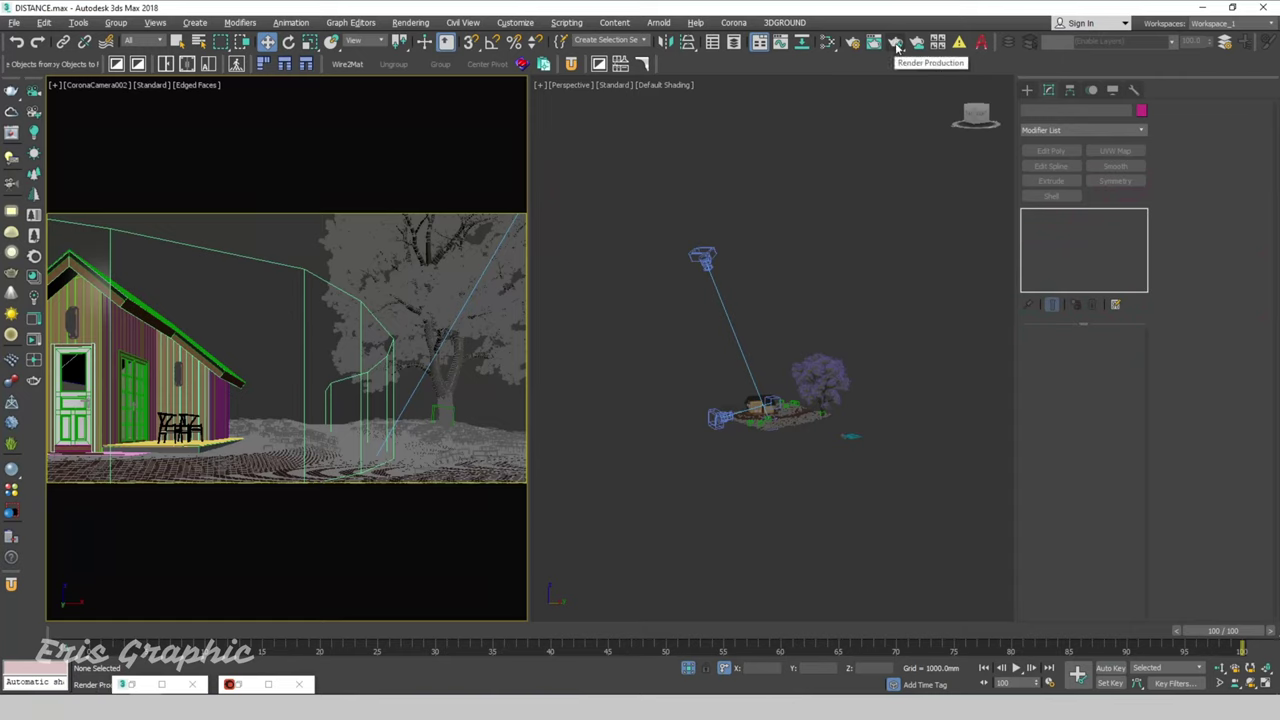
Render the finished cottage scene with Corona and maximize the frame buffer window
click(896, 44)
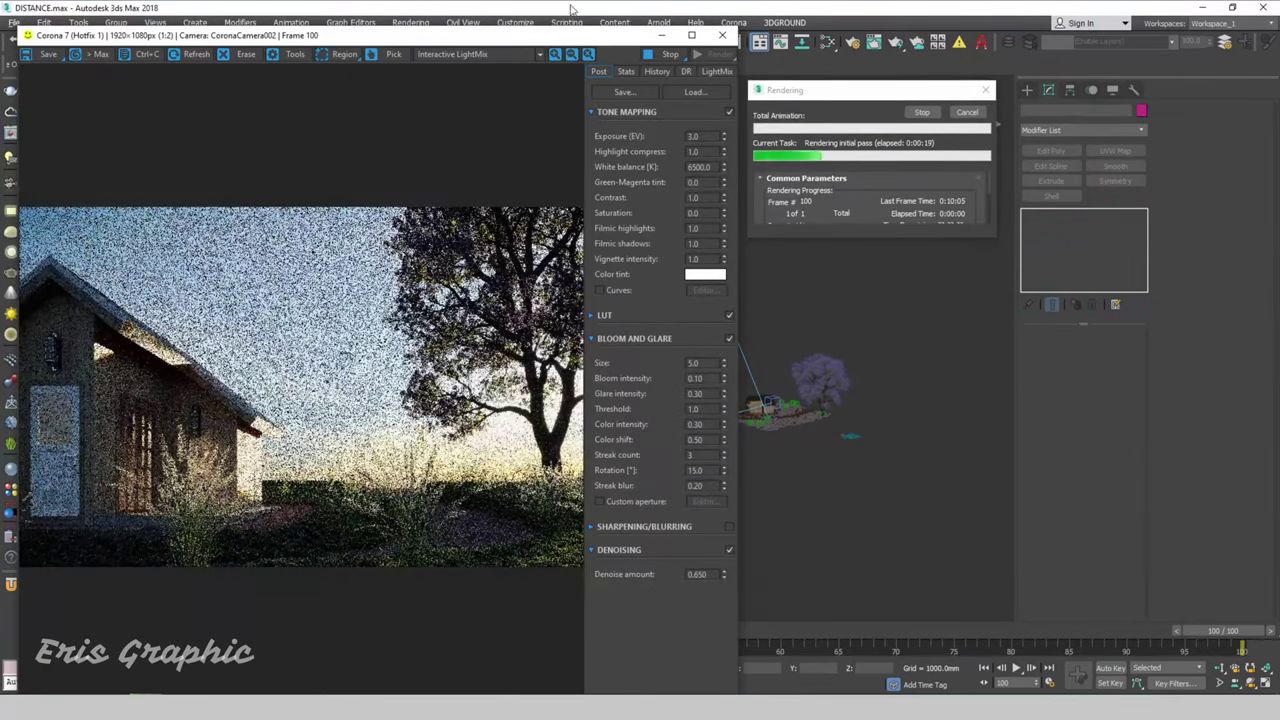
drag(120, 35, 120, 5)
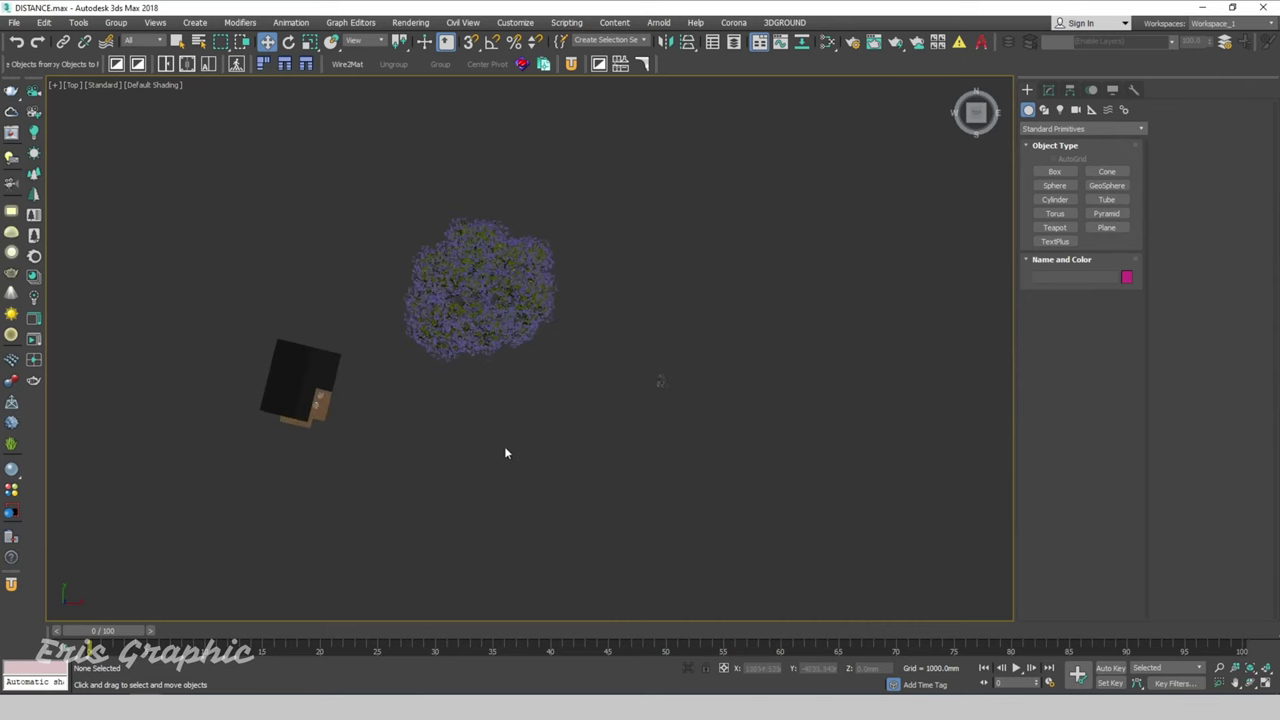
Draw a new plane near the house in the viewport
mouse_move(504, 446)
middle_down()
mouse_move(560, 454)
mouse_move(583, 406)
middle_up()
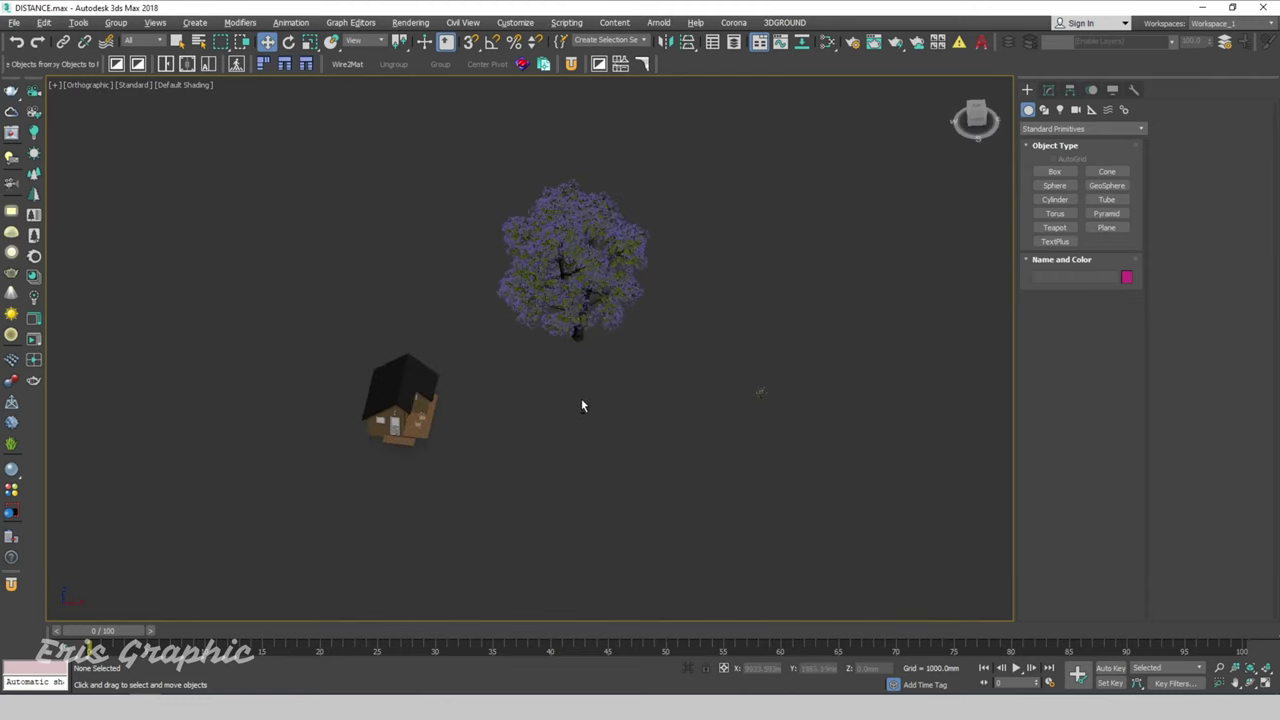
right_click(527, 419)
click(566, 387)
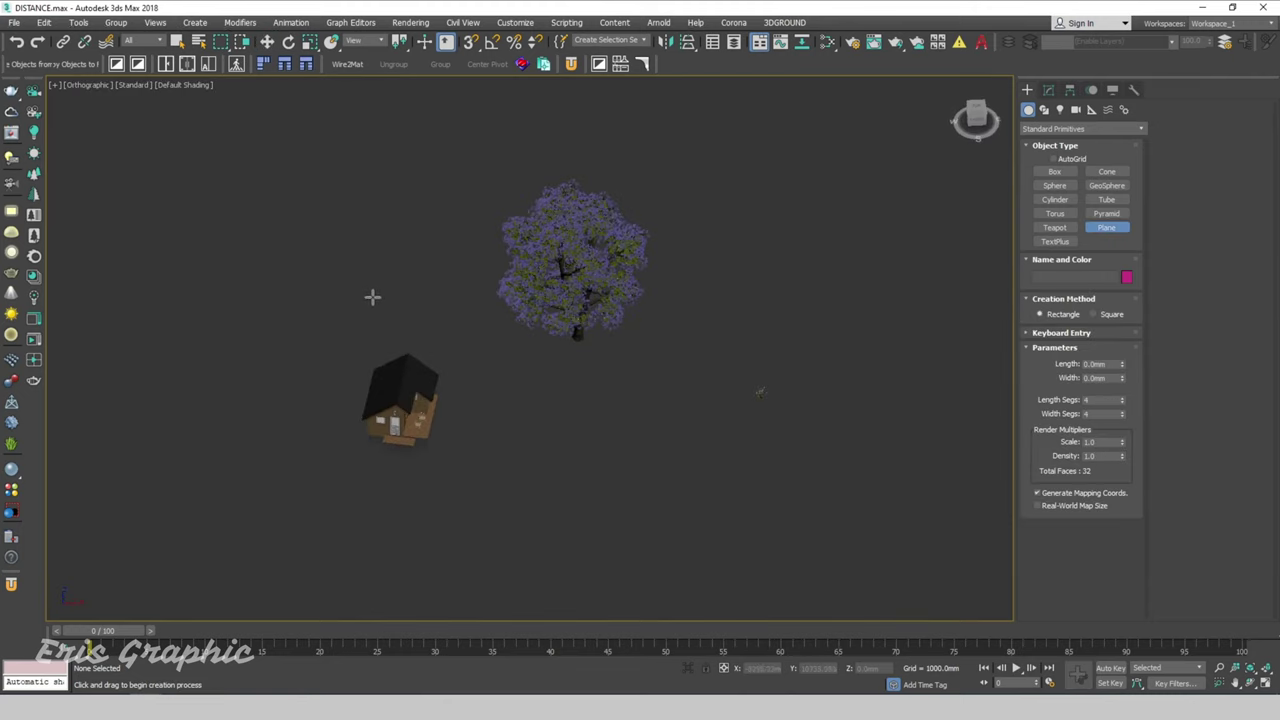
drag(371, 297, 640, 505)
right_click(691, 507)
In Top view, set the plane's Length and Width to 20000 mm
key(t)
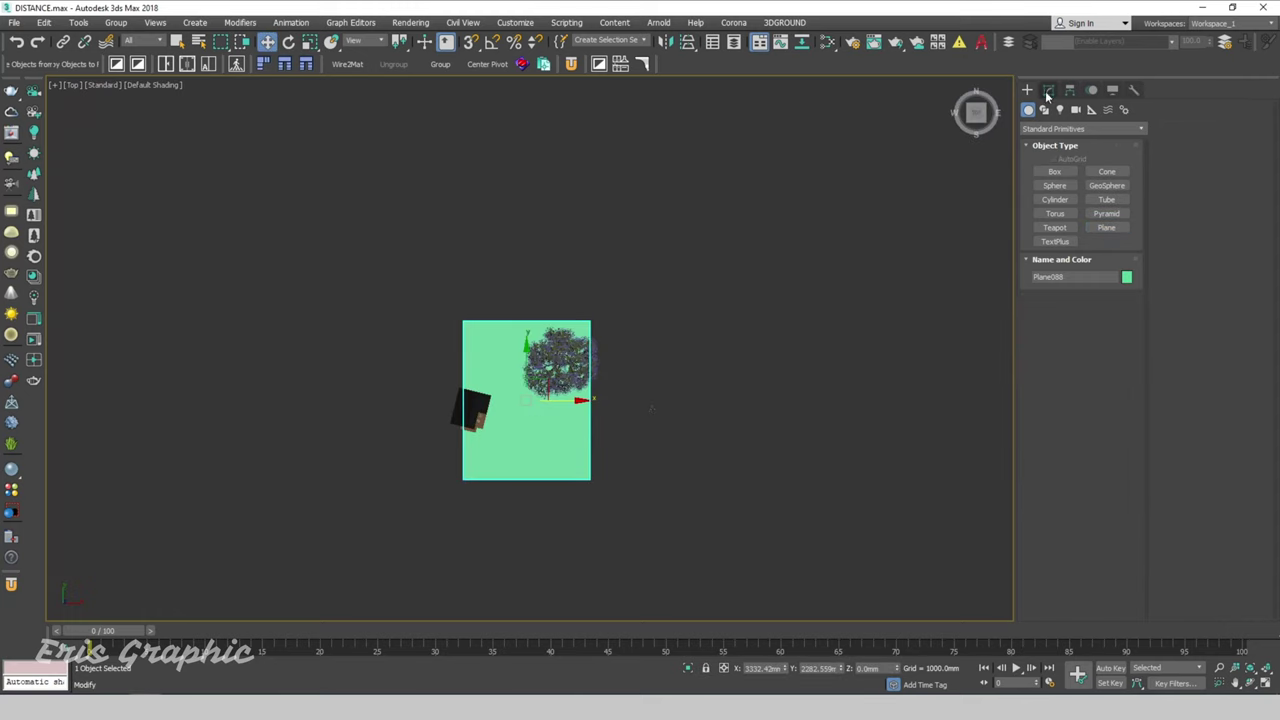
click(1048, 90)
double_click(1103, 352)
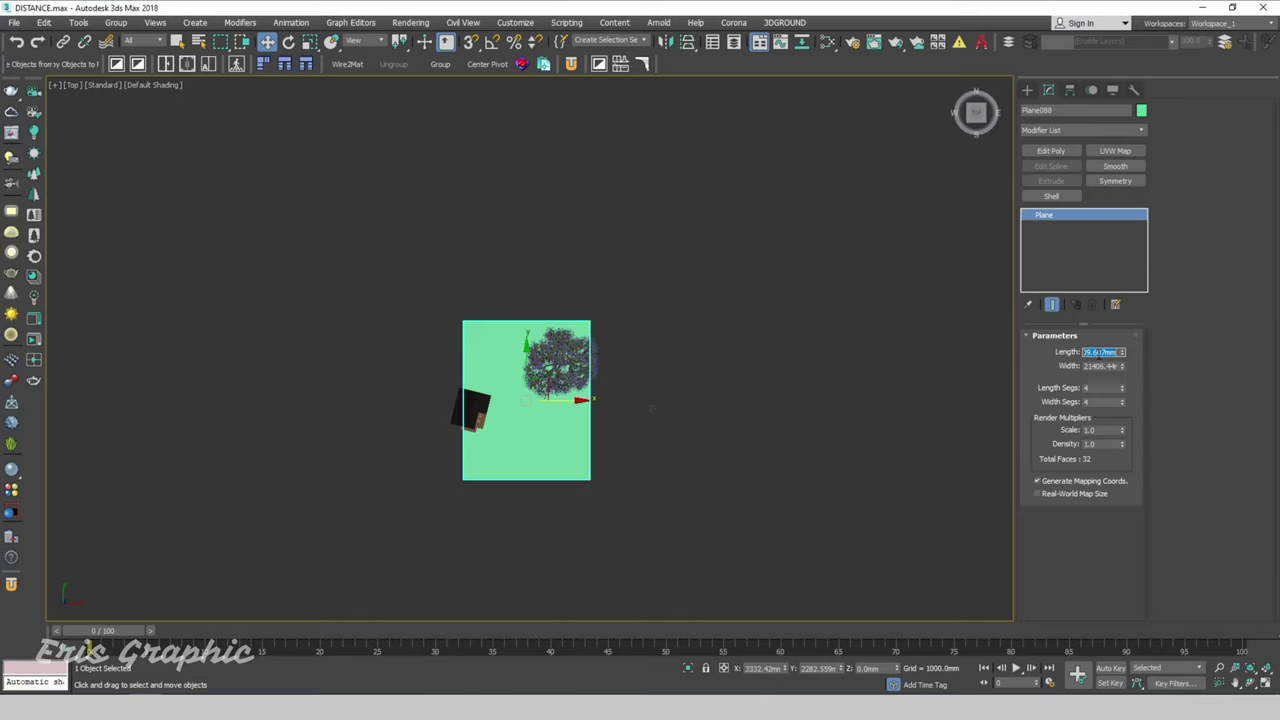
text(20000)
key(Tab)
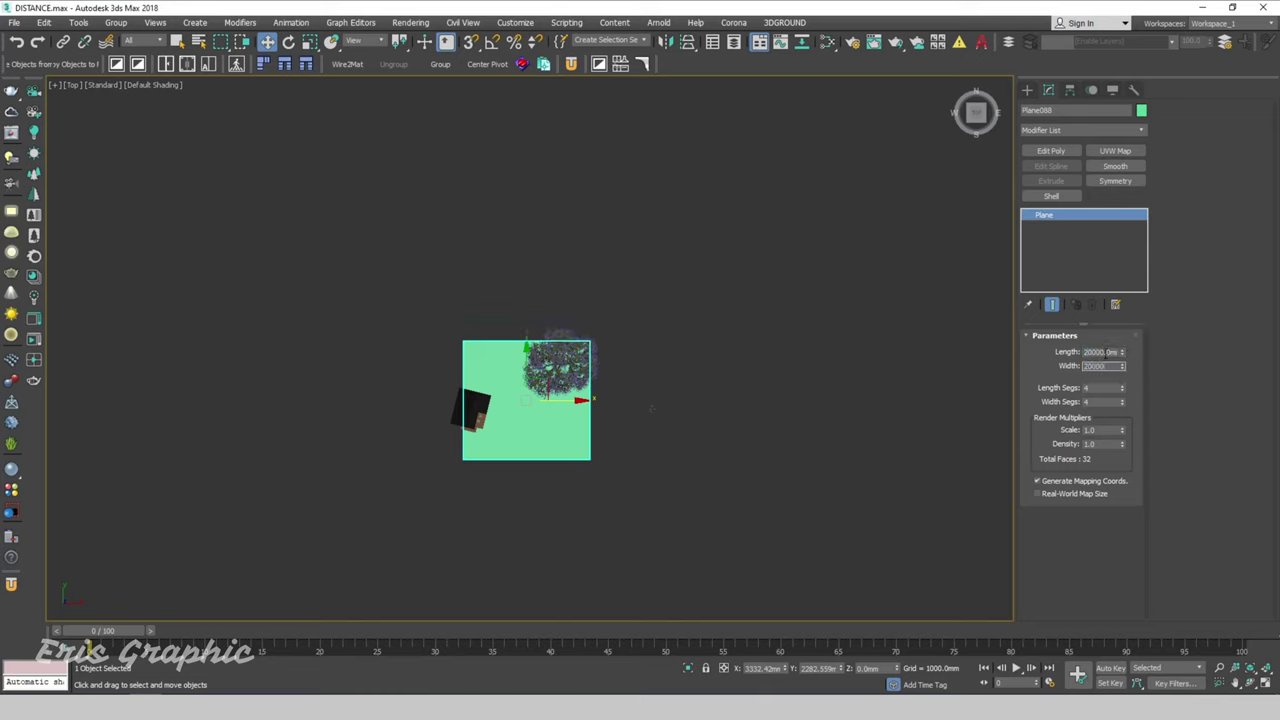
key(Return)
Move the plane left so it lies under the house and tree
scroll(560, 410, up, 5)
middle_drag(523, 466, 588, 349)
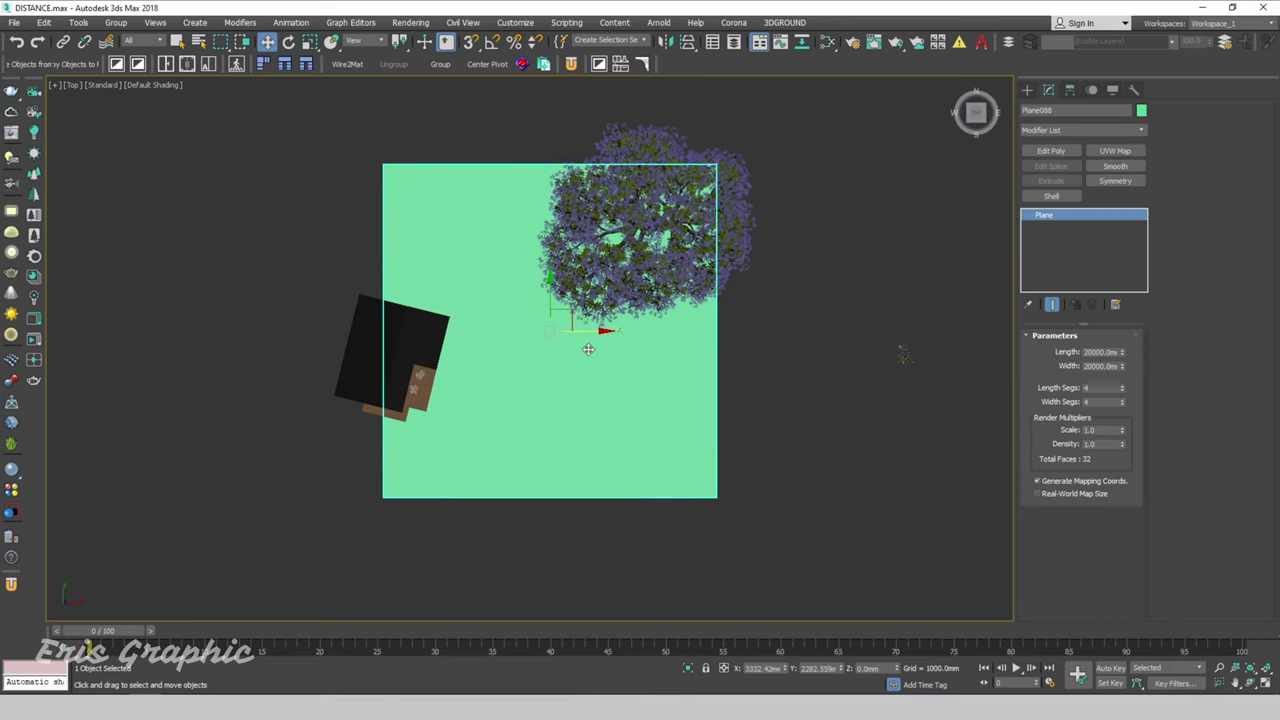
mouse_move(568, 312)
mouse_down()
mouse_move(528, 312)
mouse_move(515, 339)
mouse_up()
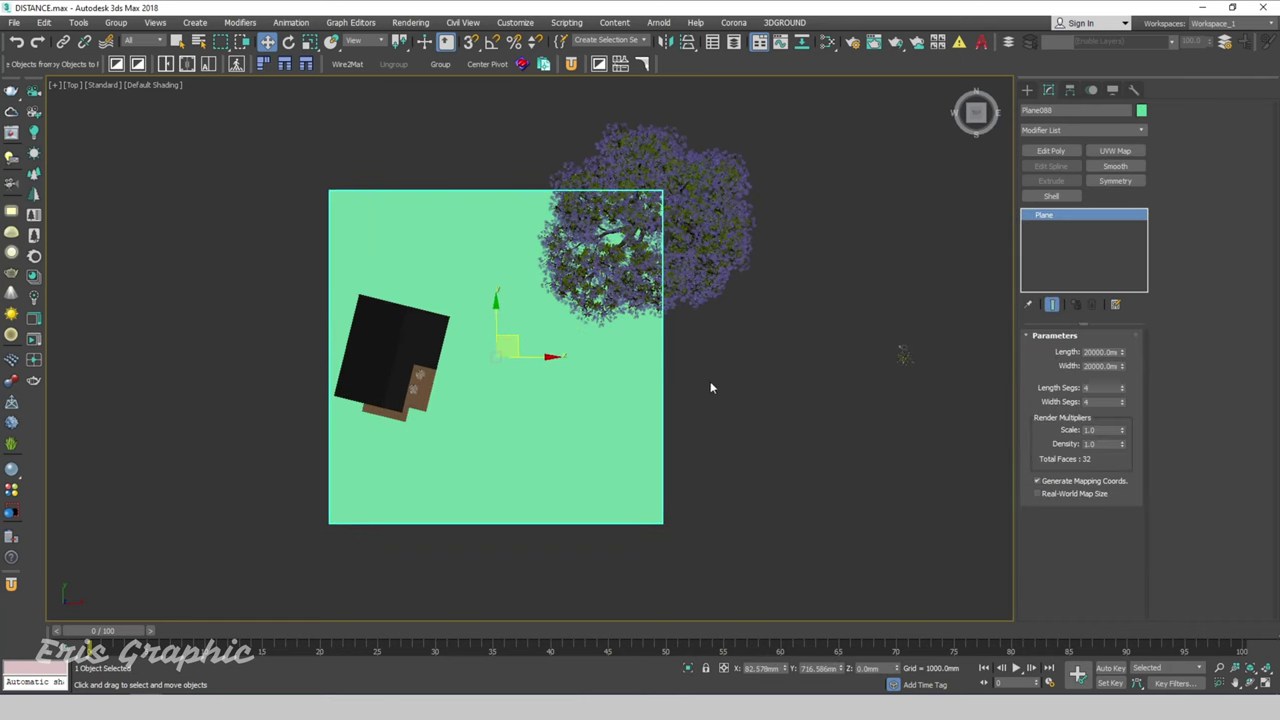
click(740, 368)
click(611, 400)
click(741, 435)
Turn on edged faces and set the ground plane's object color to grey
alt+middle_drag(743, 431, 727, 360)
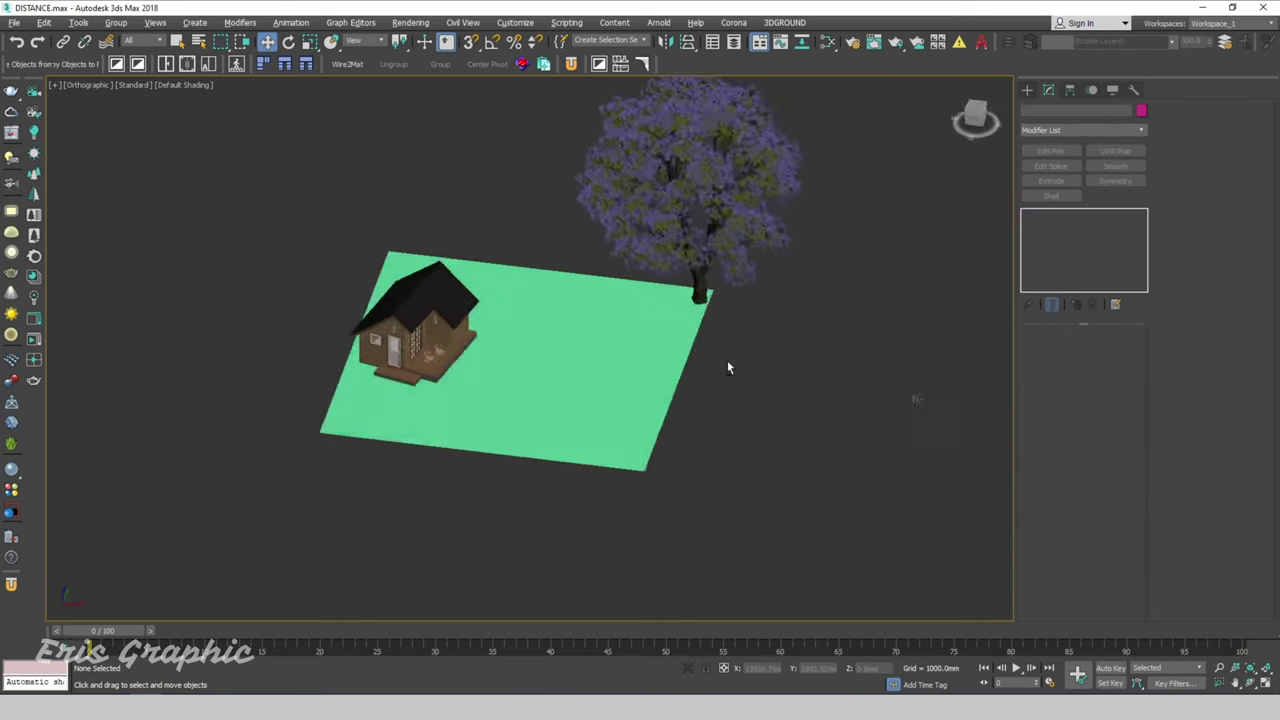
key(F4)
scroll(705, 432, up, 3)
scroll(705, 432, down, 2)
mouse_move(705, 432)
middle_down()
mouse_move(761, 404)
mouse_move(831, 394)
middle_up()
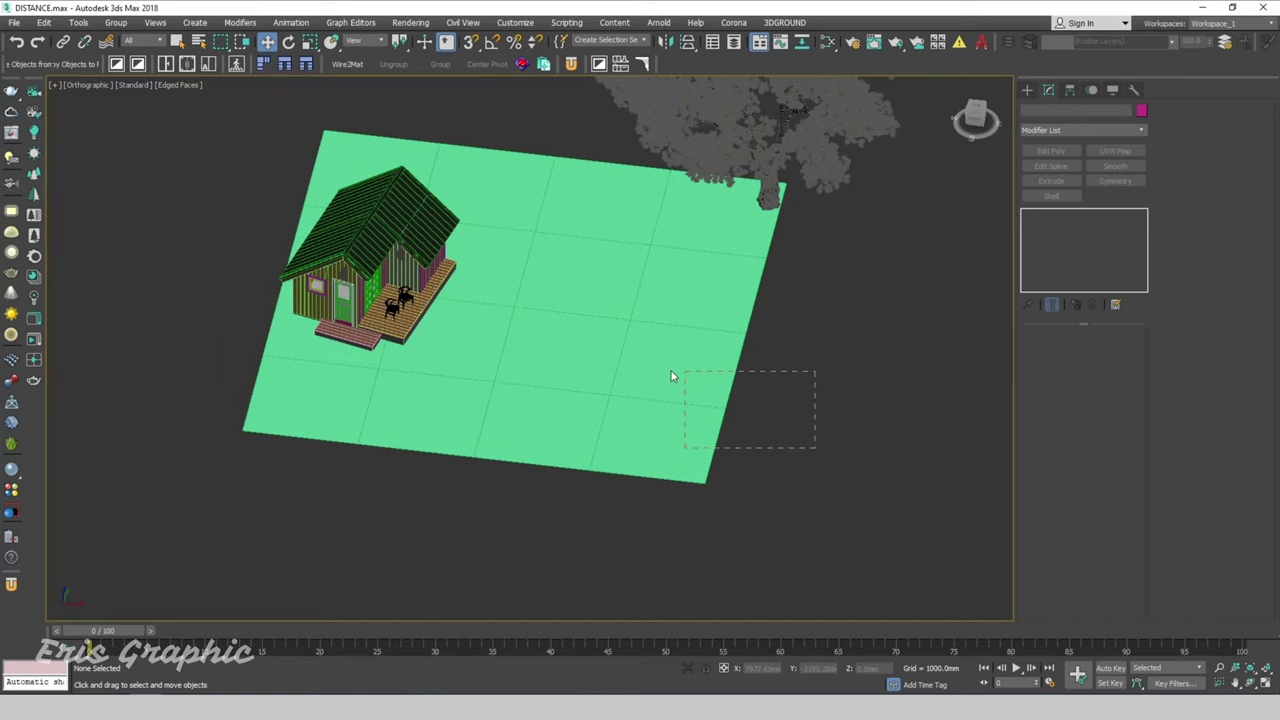
drag(814, 457, 671, 371)
click(1142, 111)
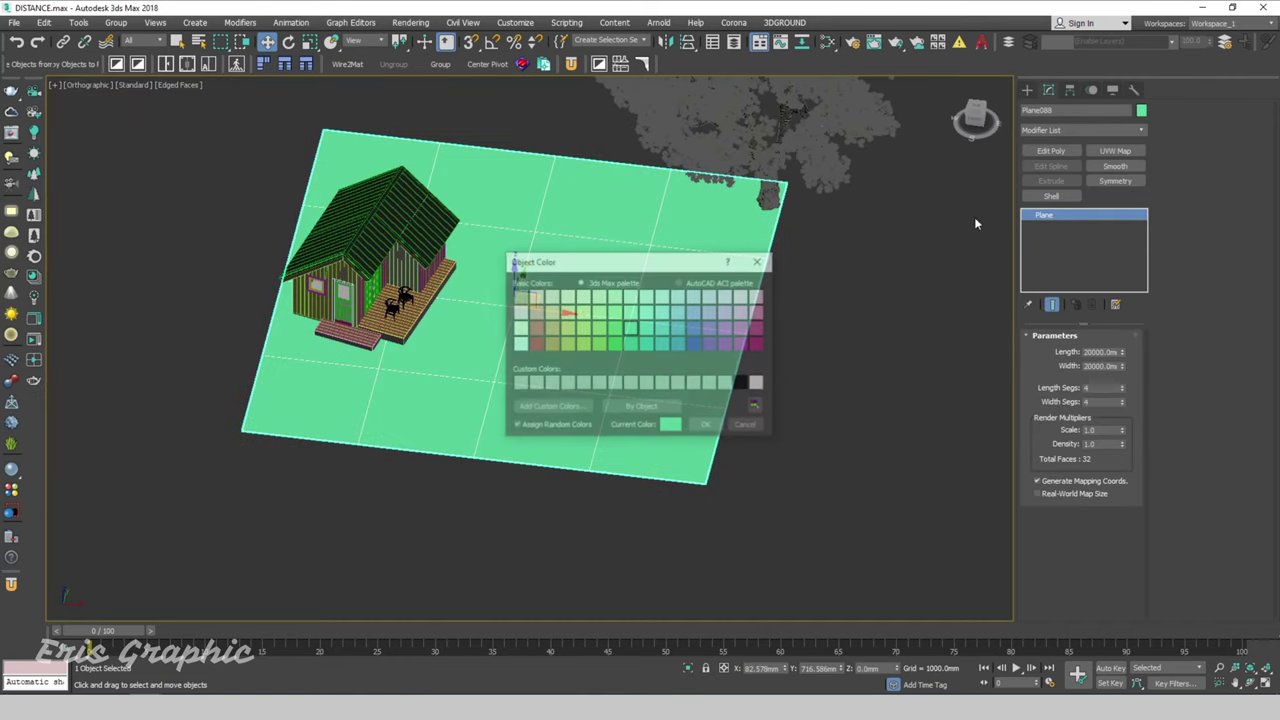
click(707, 426)
Set the plane's Length Segs to 200 and Width Segs to a matching fine count
drag(720, 514, 614, 414)
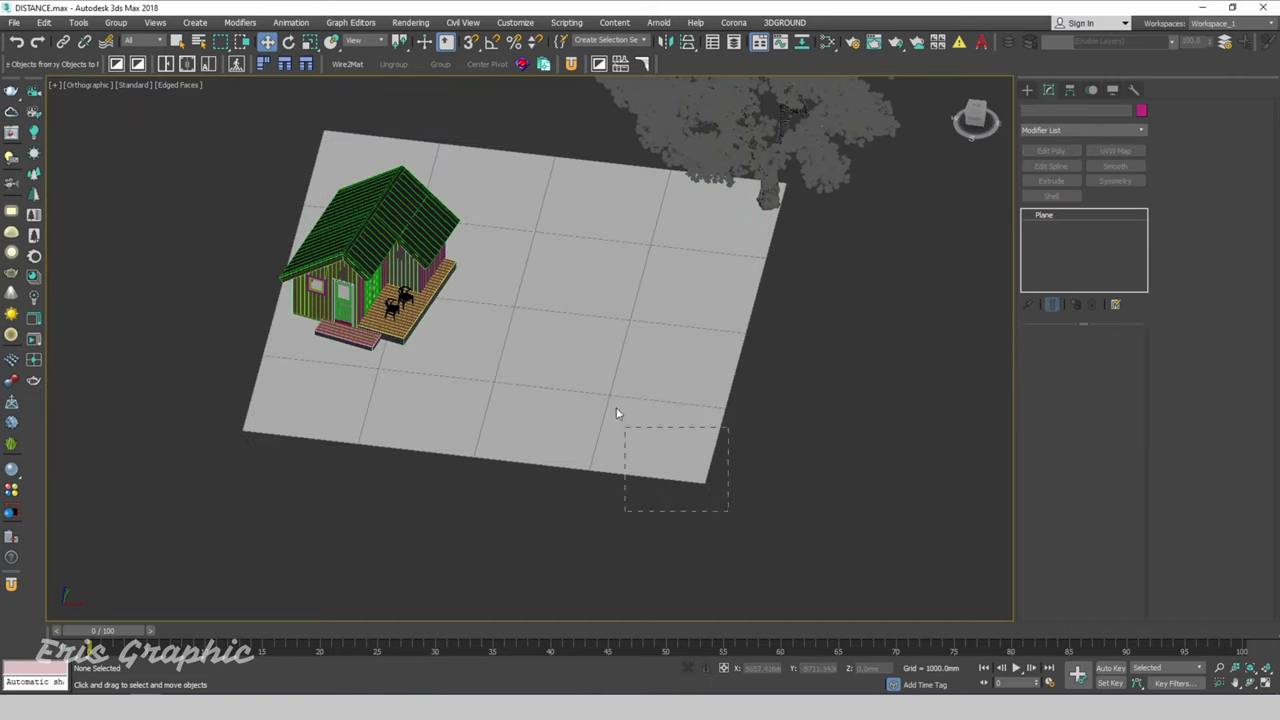
double_click(1095, 388)
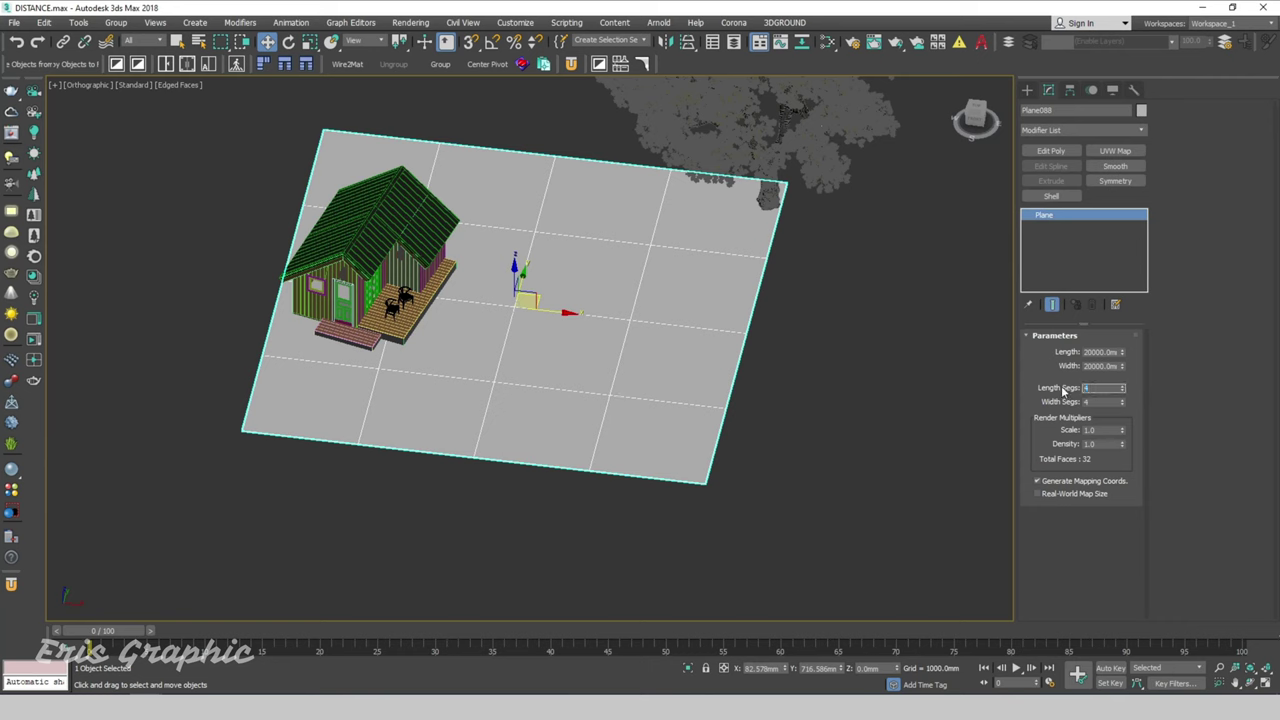
key(Tab)
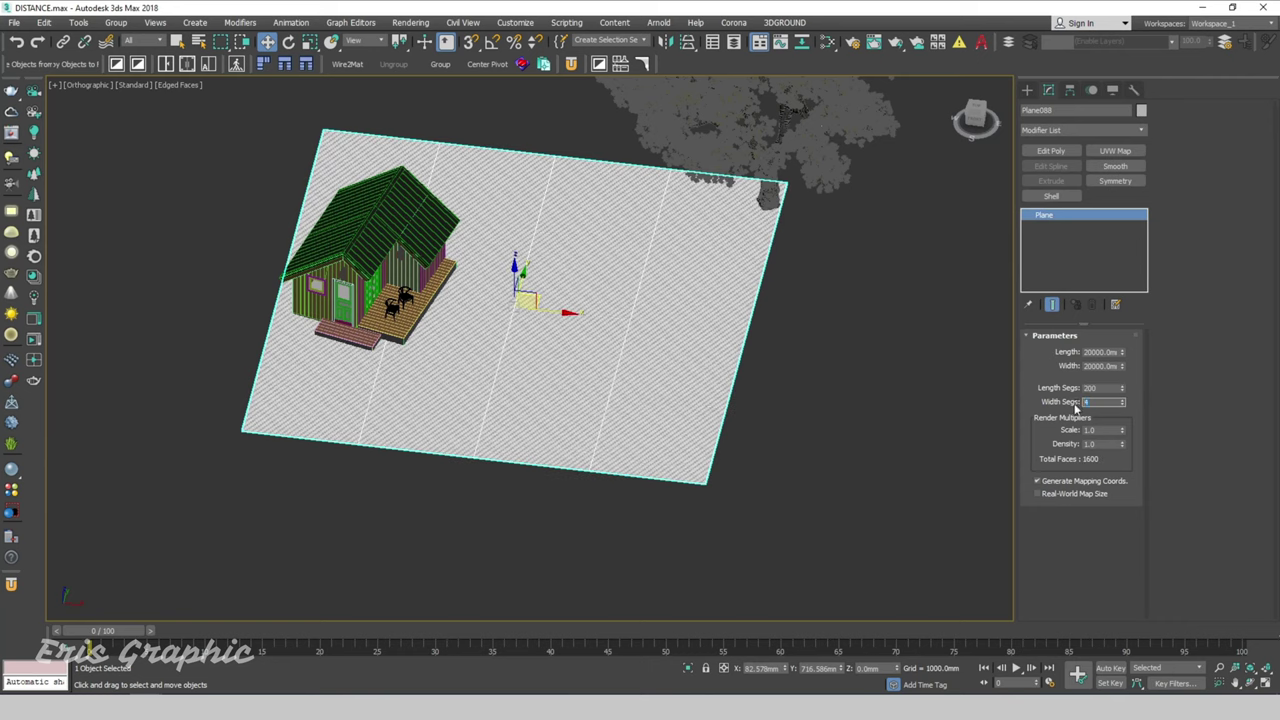
text(200)
key(Return)
click(834, 460)
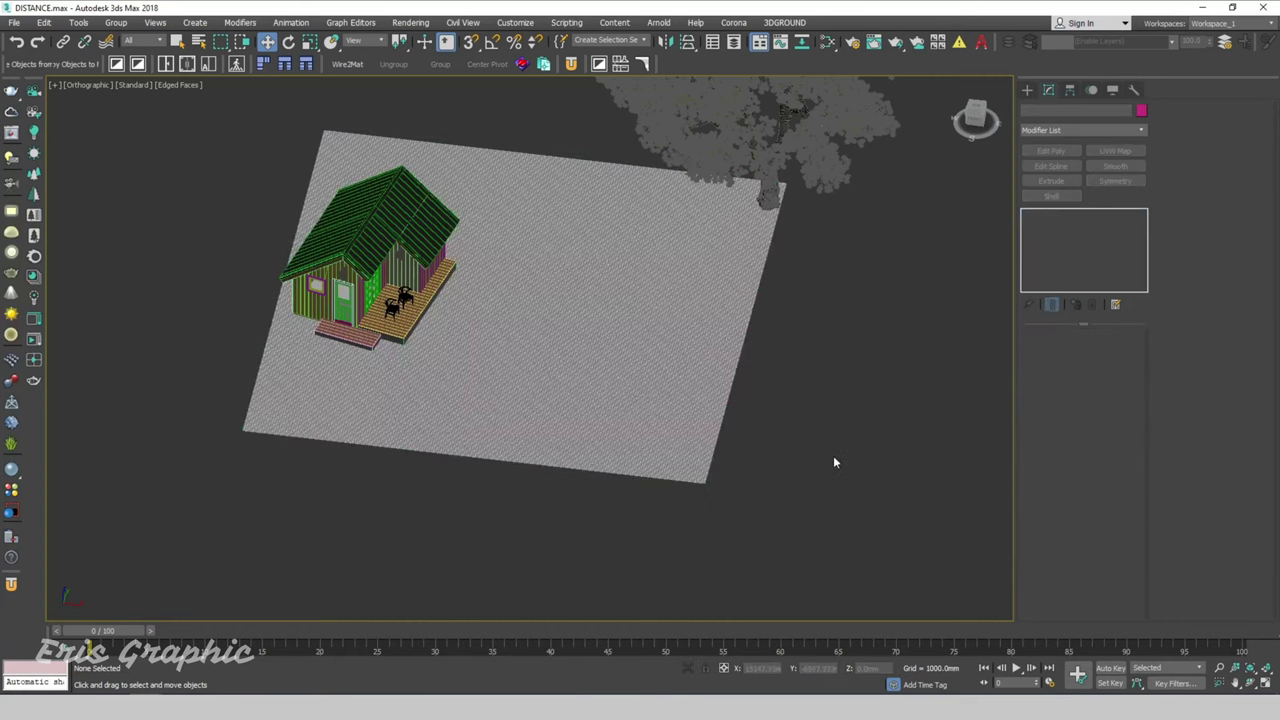
scroll(520, 349, up, 2)
scroll(710, 443, down, 2)
click(710, 443)
In Top view, start a line at the plane's lower-left edge and curve it upward
middle_drag(784, 384, 758, 443)
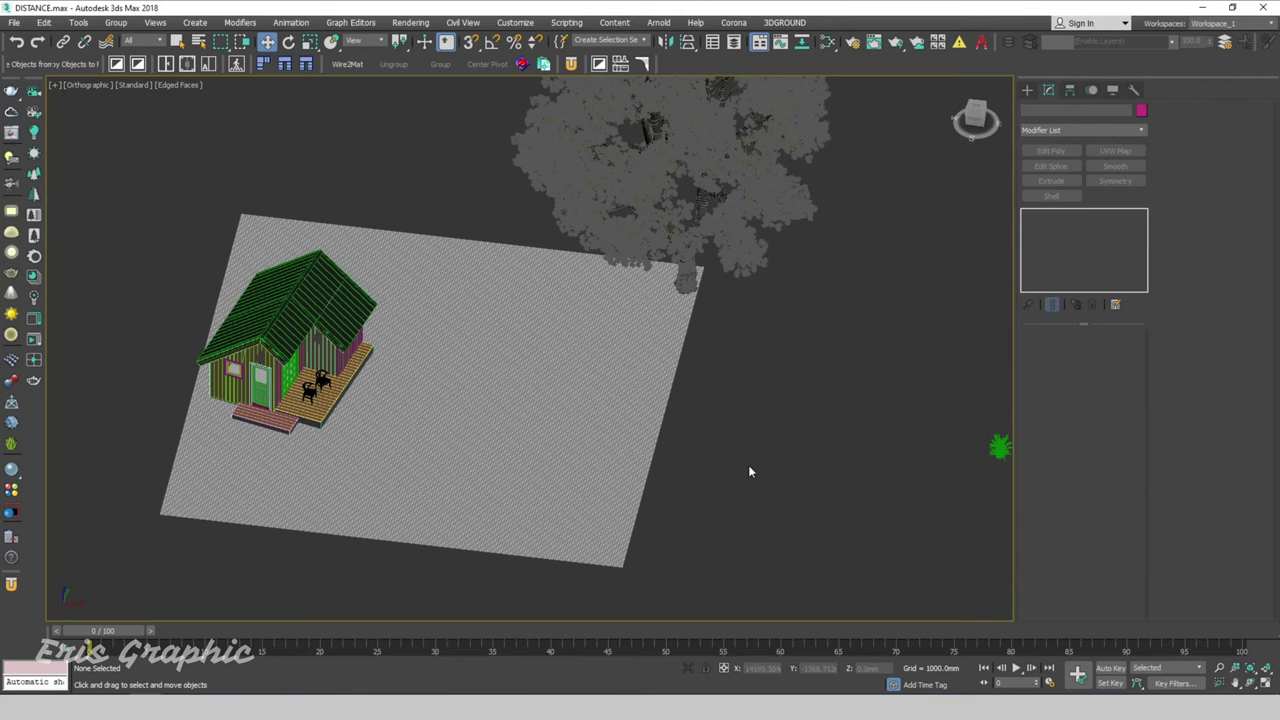
key(t)
mouse_move(646, 463)
middle_down()
mouse_move(815, 440)
mouse_move(787, 420)
middle_up()
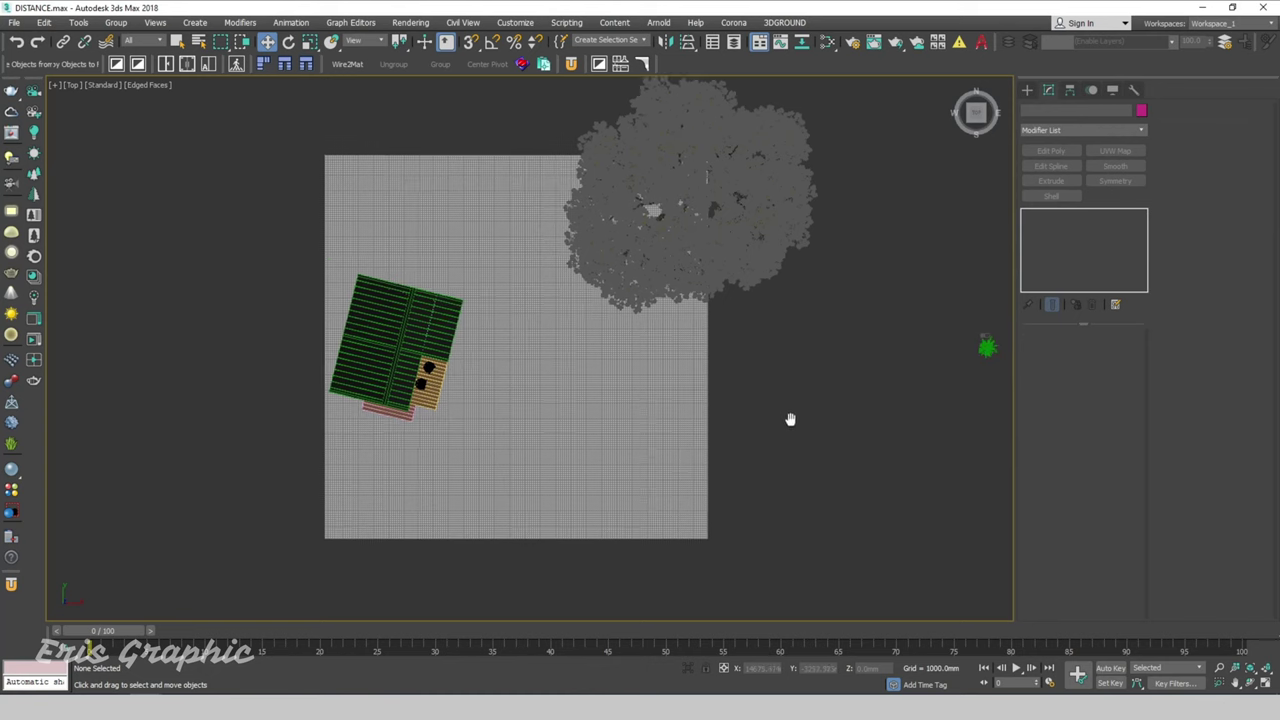
right_click(786, 419)
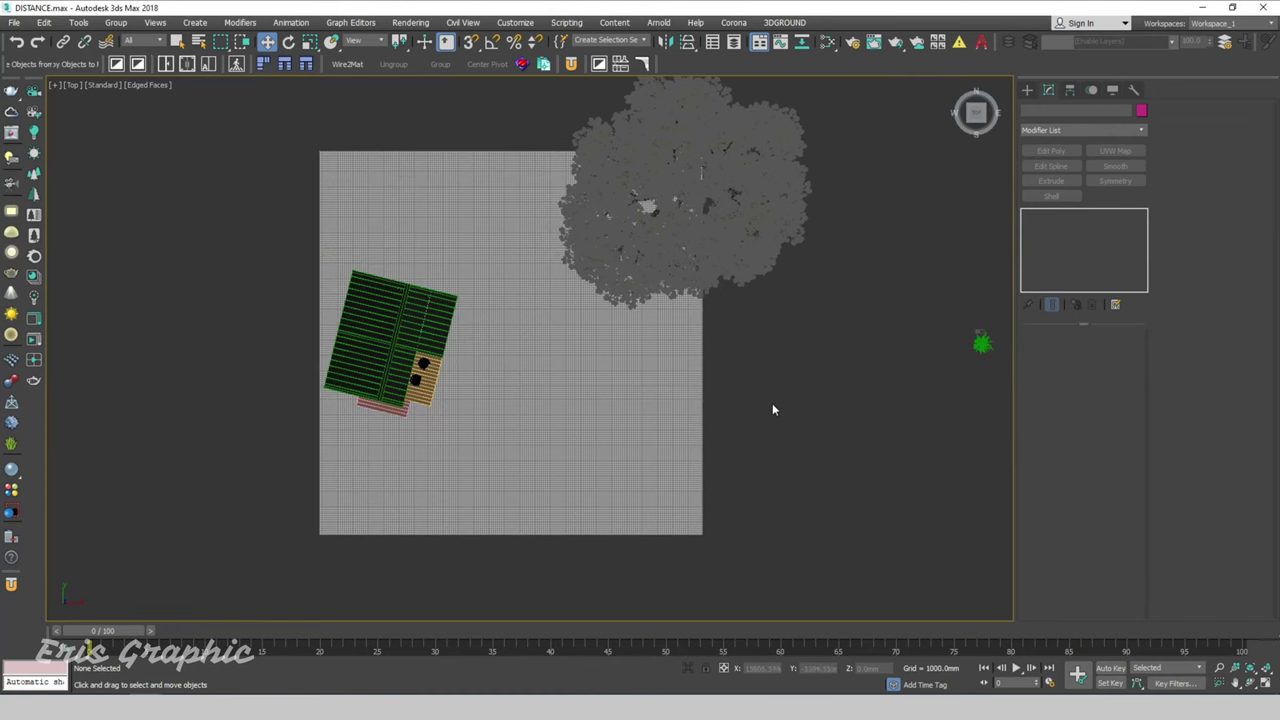
right_click(779, 458)
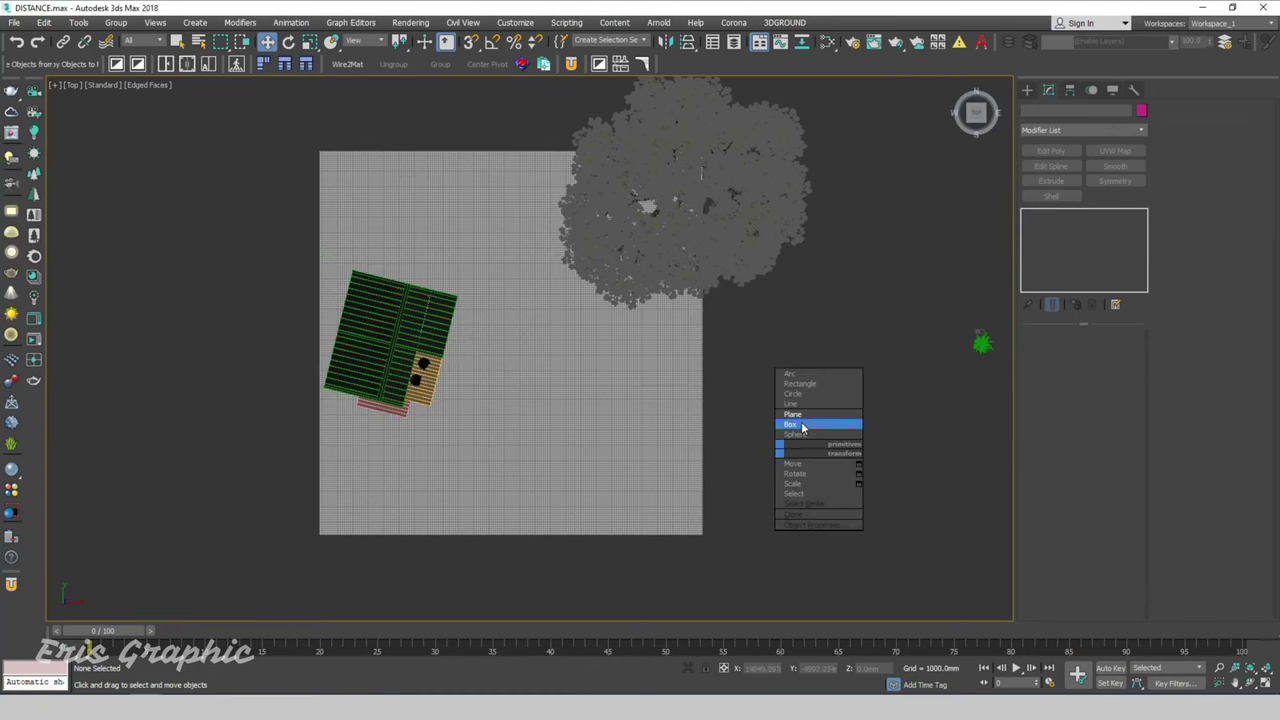
click(790, 403)
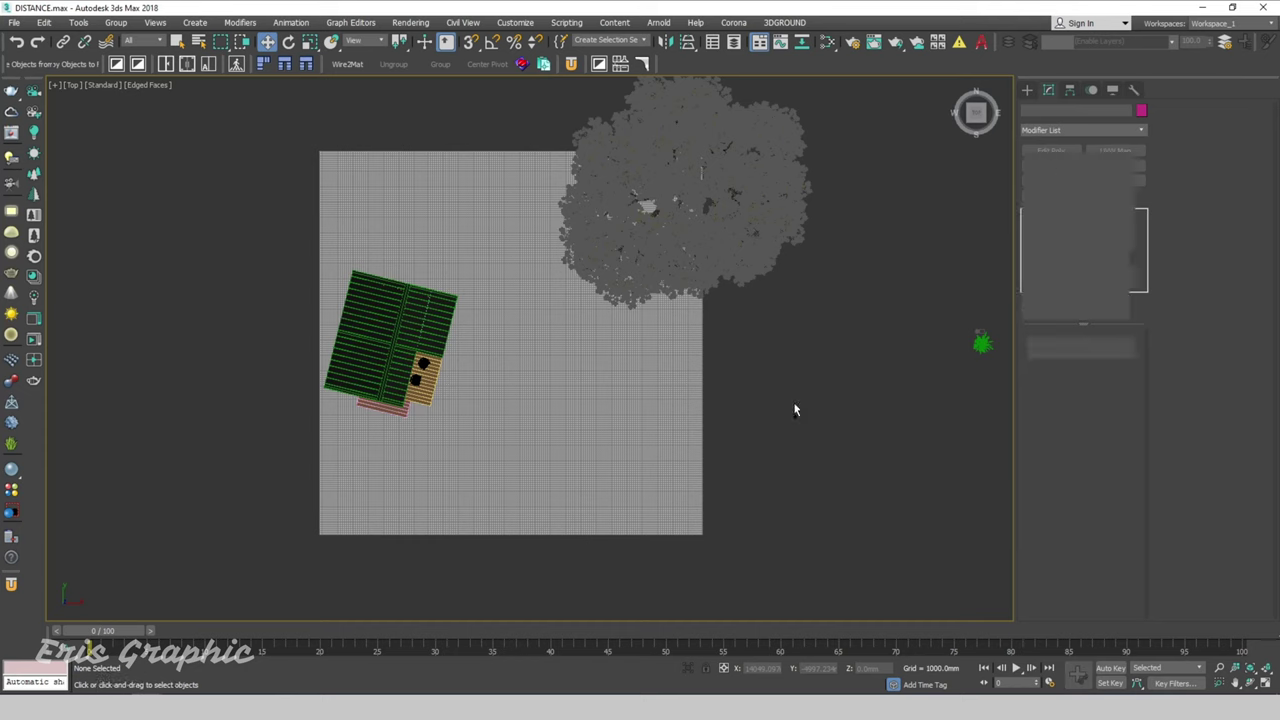
click(299, 507)
click(415, 487)
click(460, 471)
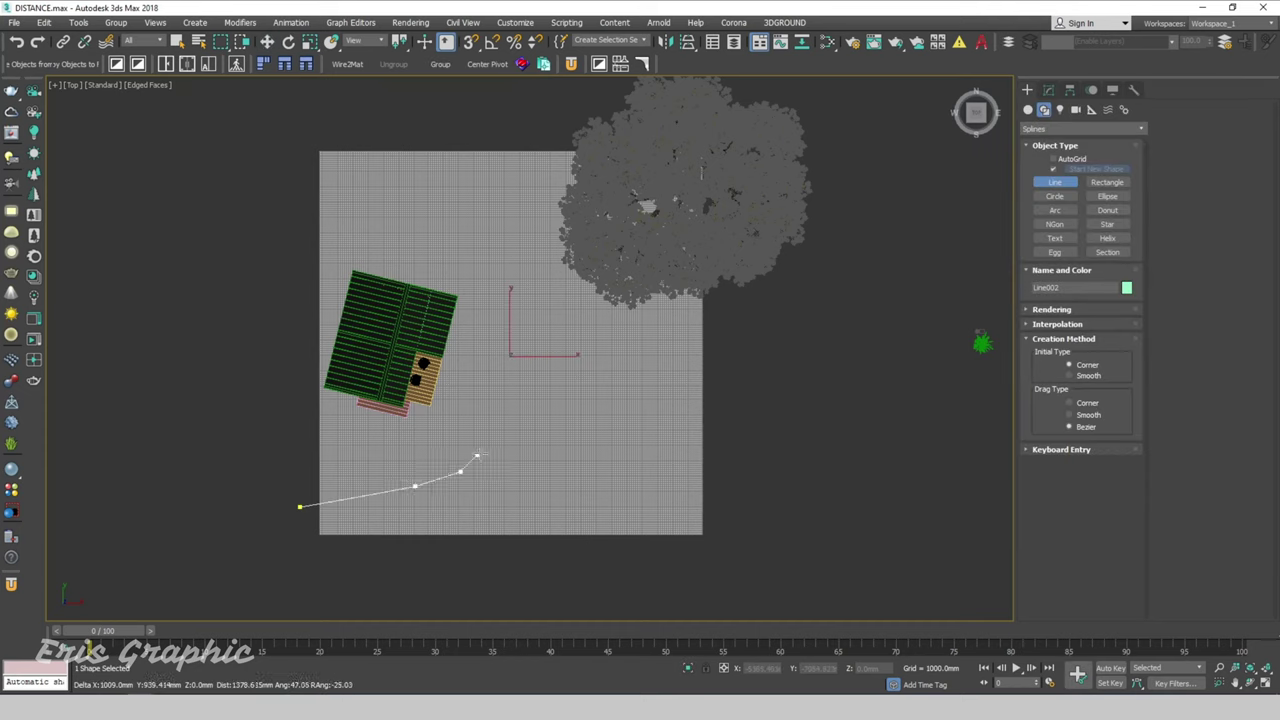
click(485, 448)
Continue the line past the house to beyond the plane's top edge and finish it
click(521, 394)
click(537, 350)
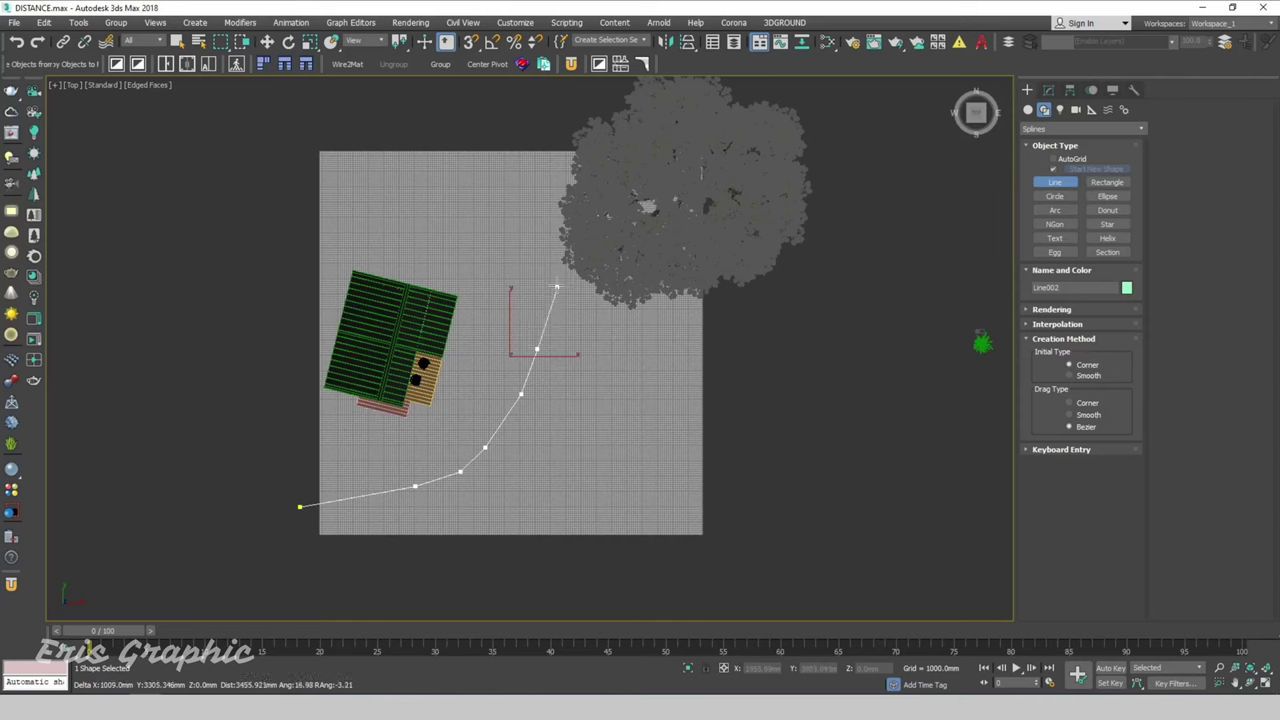
click(552, 277)
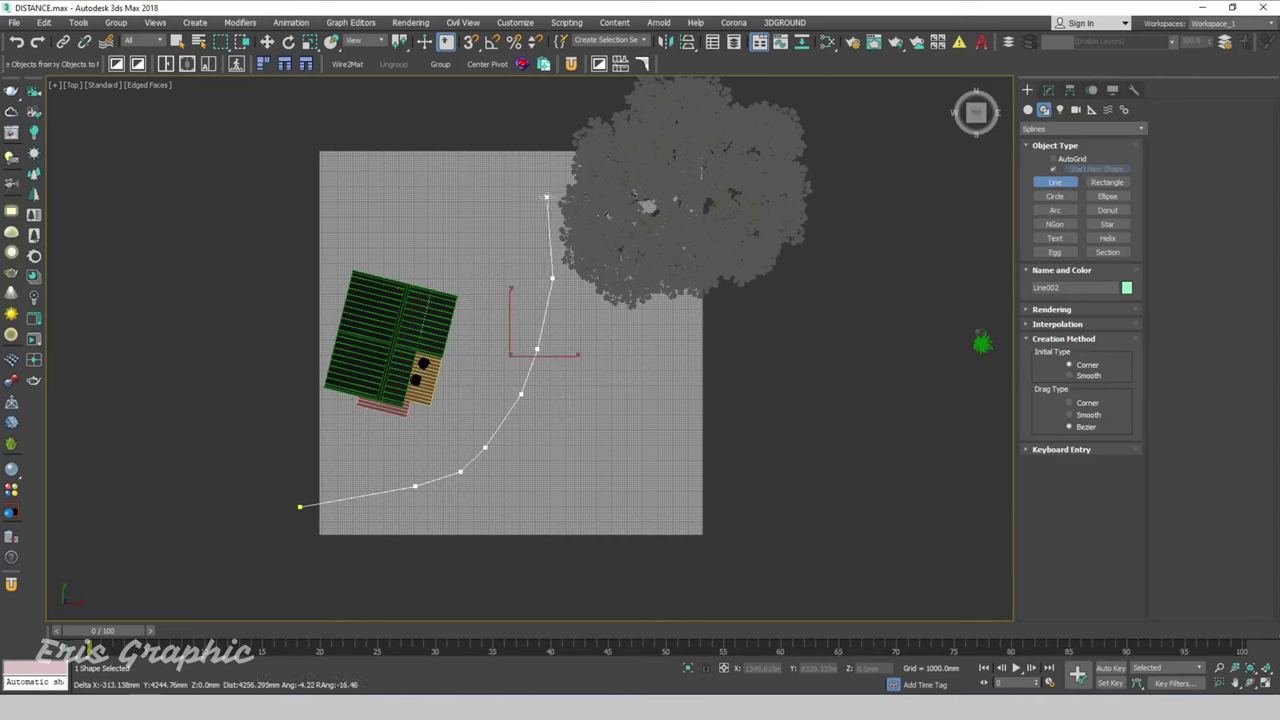
click(566, 104)
right_click(566, 104)
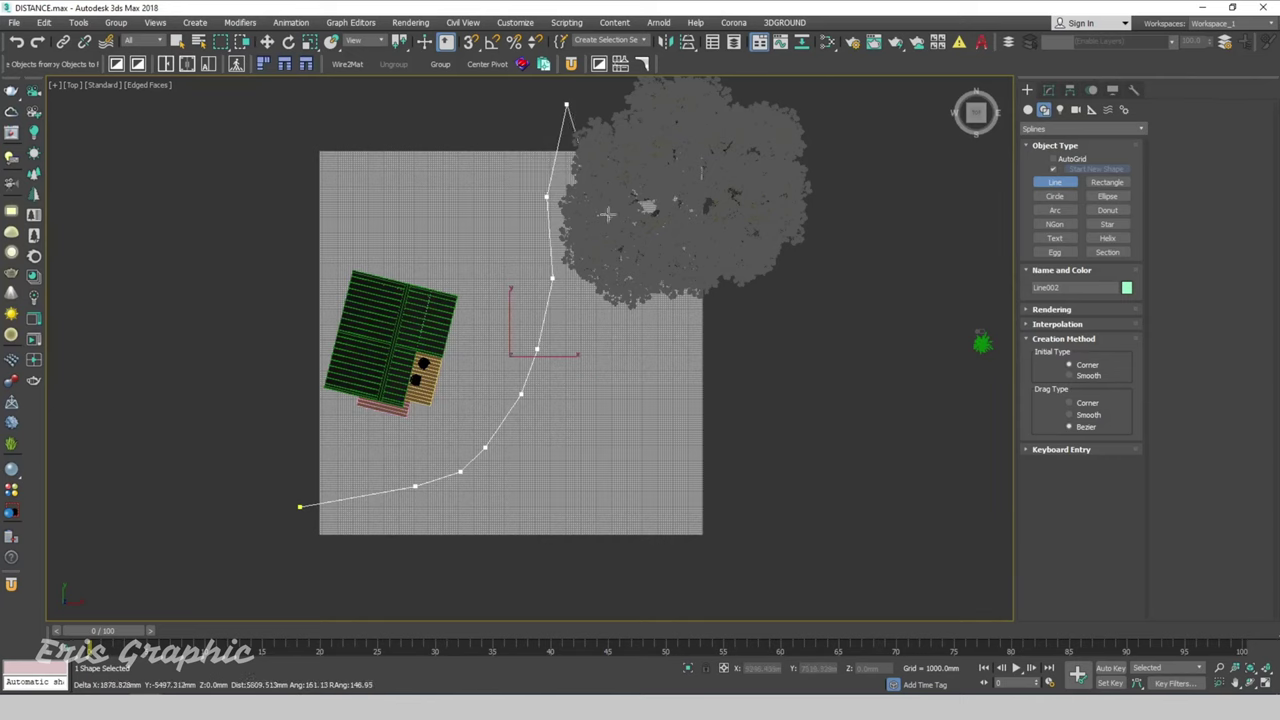
right_click(806, 336)
click(760, 394)
Add an Extrude modifier with a 3000mm Amount to the line, forming a curved wall
mouse_move(677, 403)
alt+middle_down()
mouse_move(732, 446)
mouse_move(726, 391)
mouse_move(811, 386)
alt+middle_up()
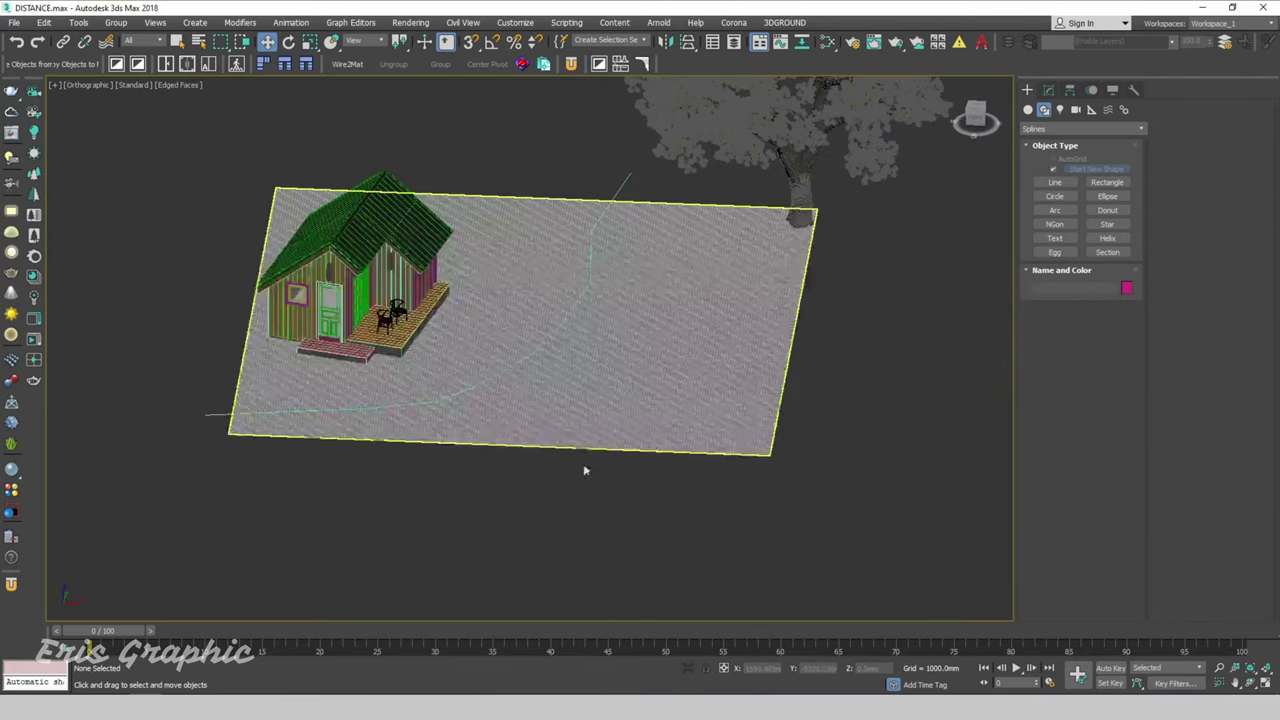
scroll(585, 470, down, 3)
mouse_move(597, 466)
alt+middle_down()
mouse_move(674, 491)
mouse_move(763, 493)
alt+middle_up()
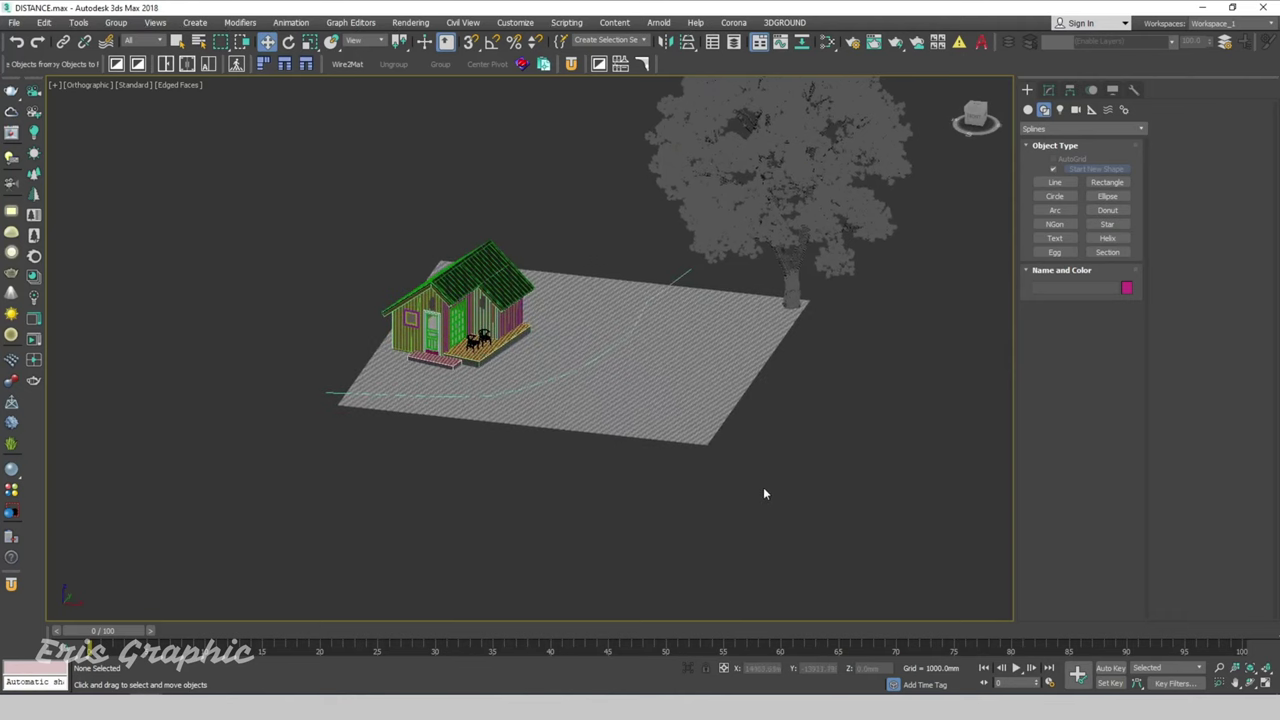
scroll(681, 262, up, 3)
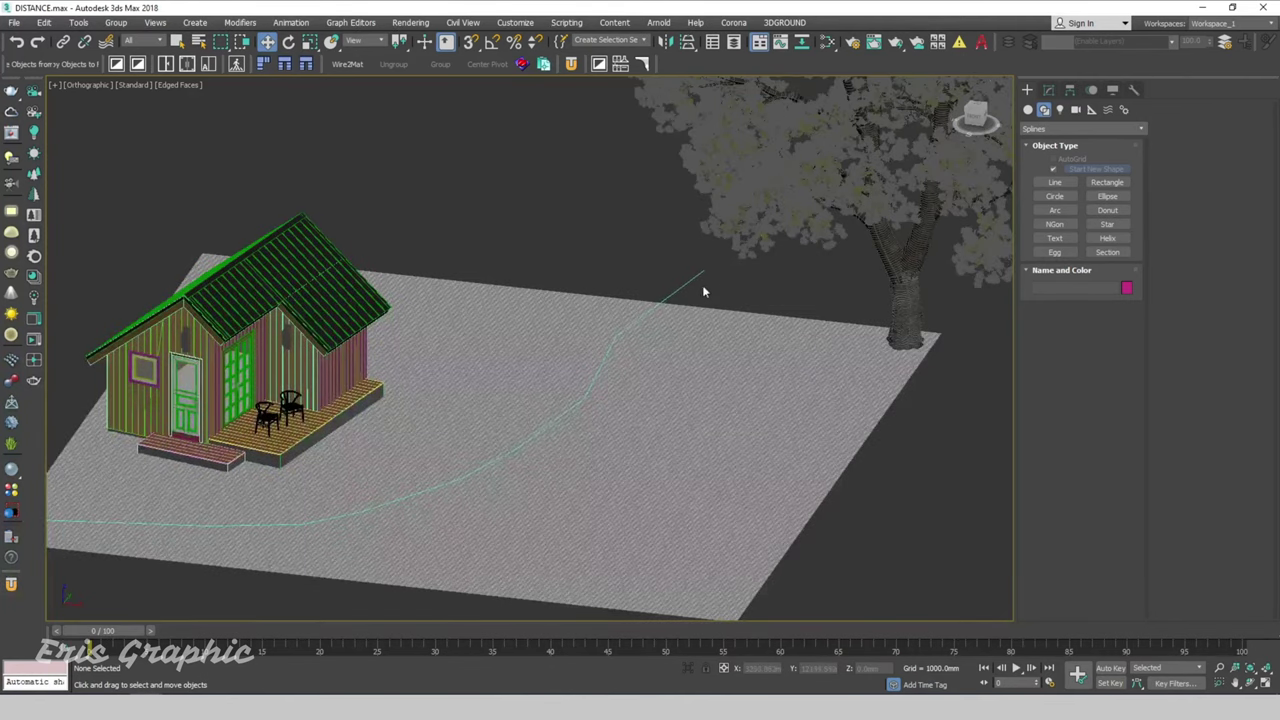
right_click(702, 290)
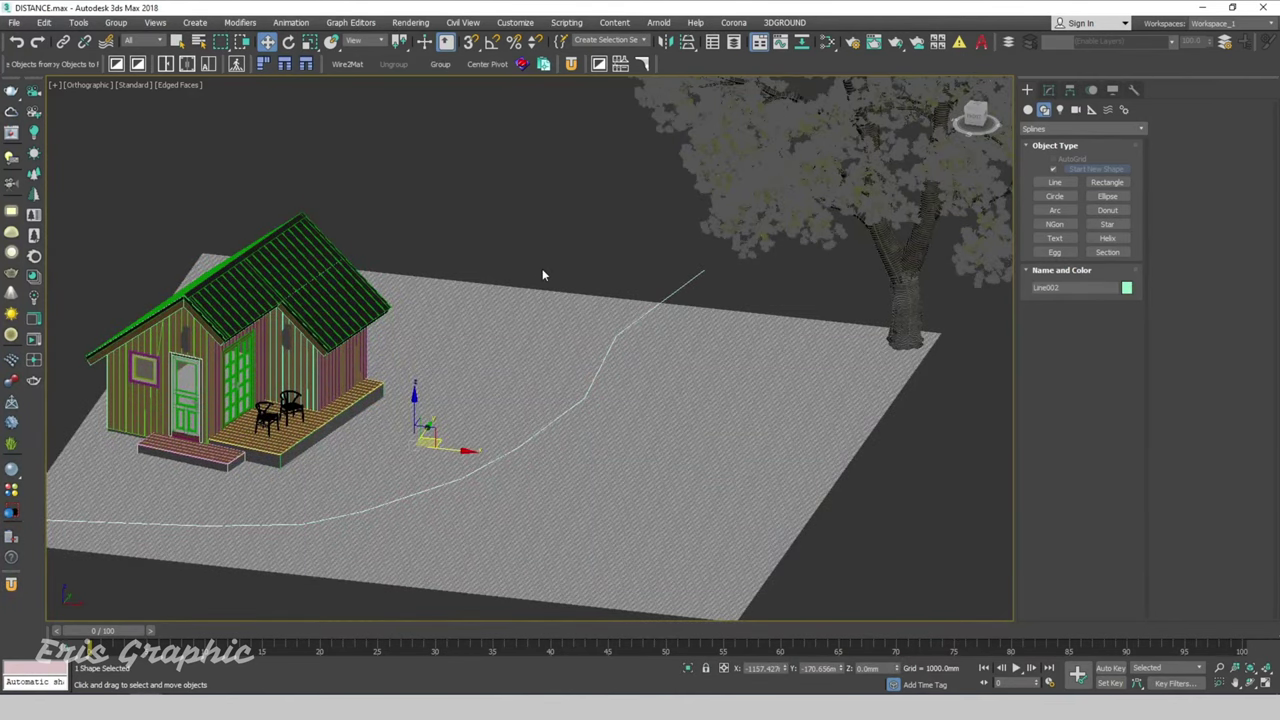
scroll(555, 268, down, 3)
click(1048, 90)
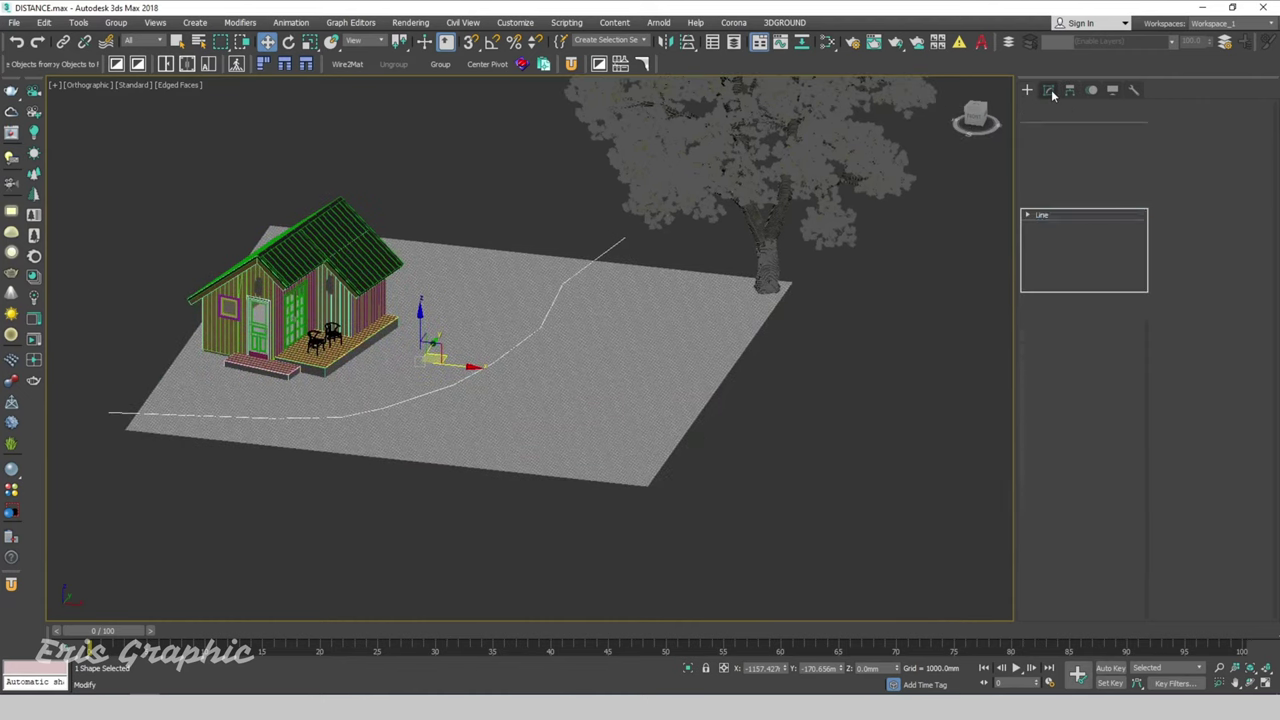
click(1051, 180)
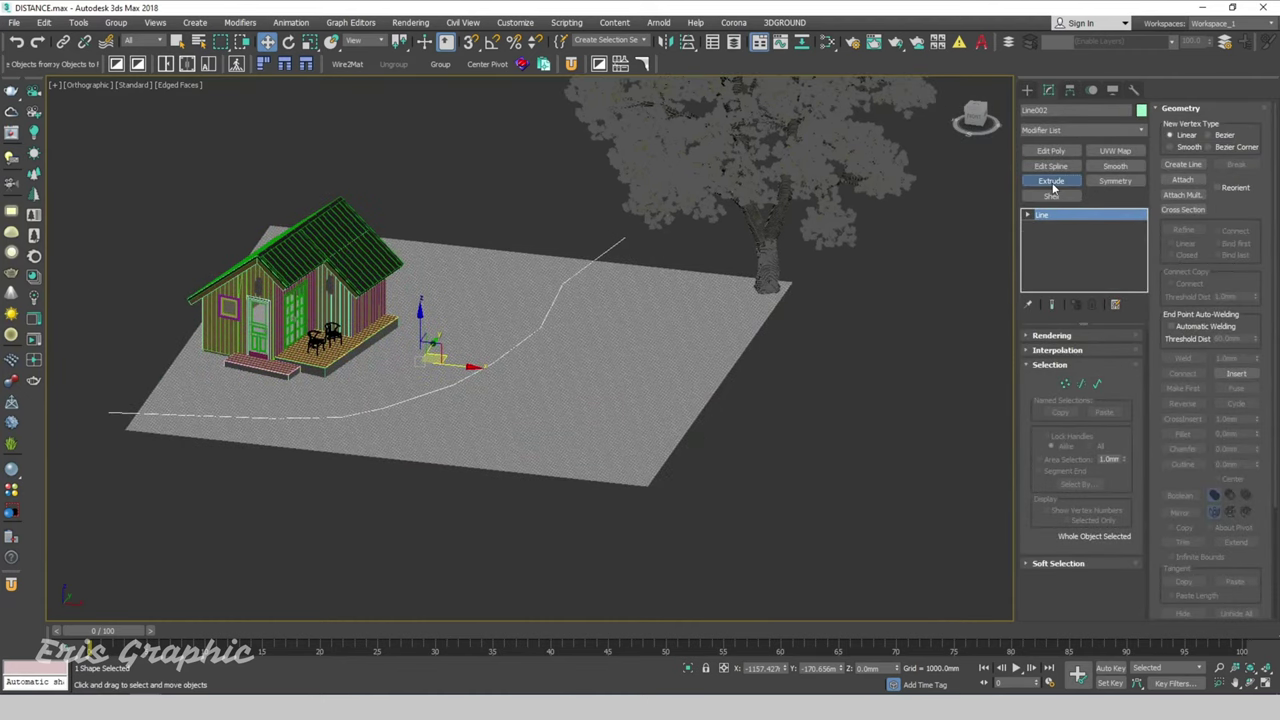
double_click(1096, 353)
text(3000)
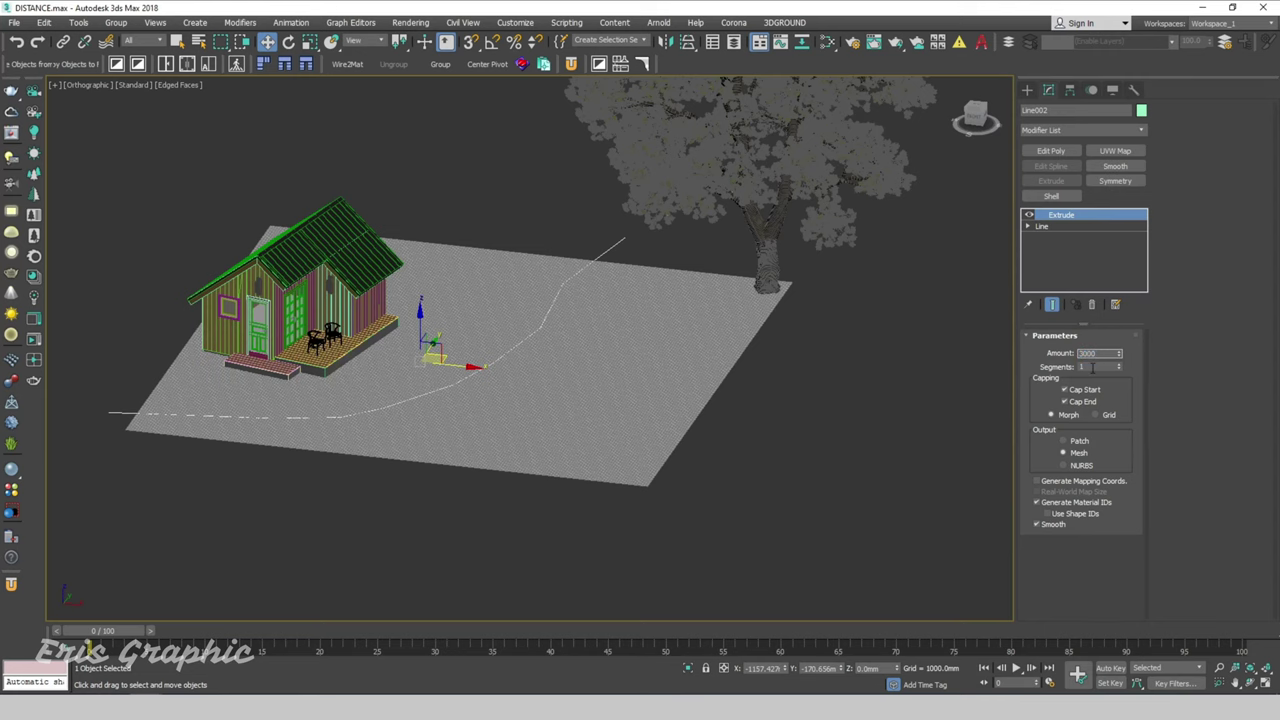
key(Return)
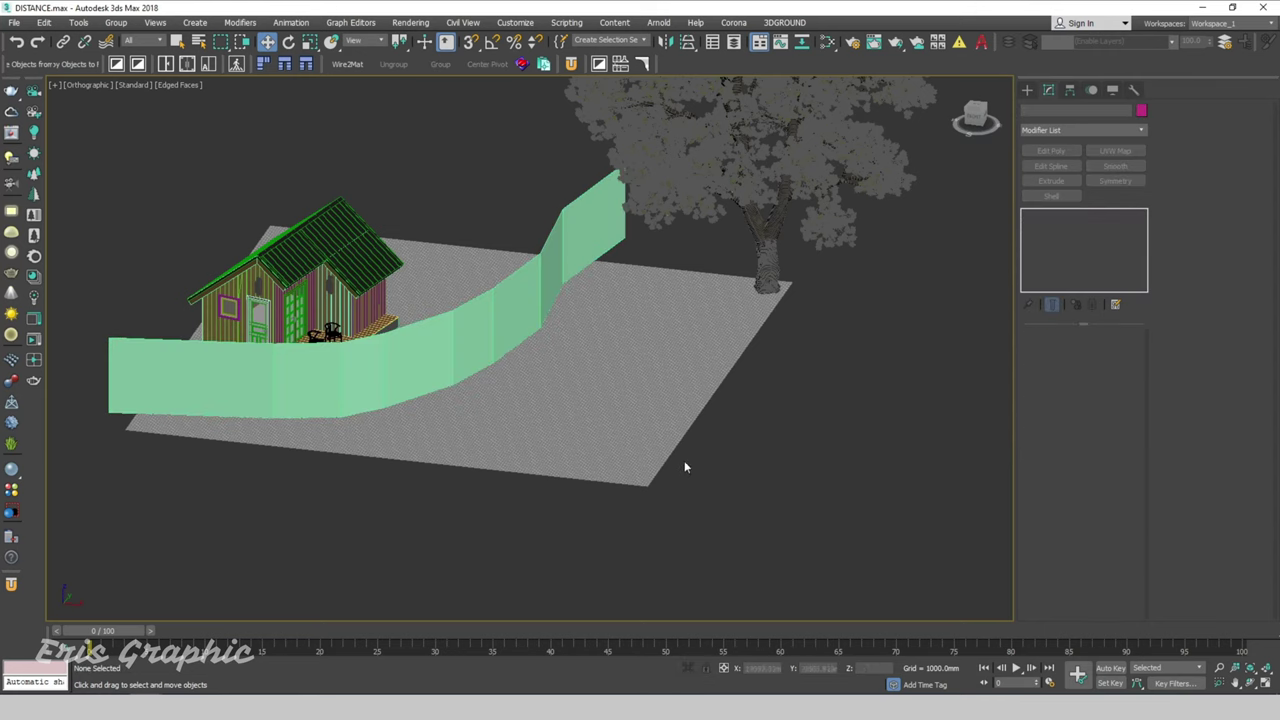
click(531, 197)
alt+middle_drag(443, 180, 760, 449)
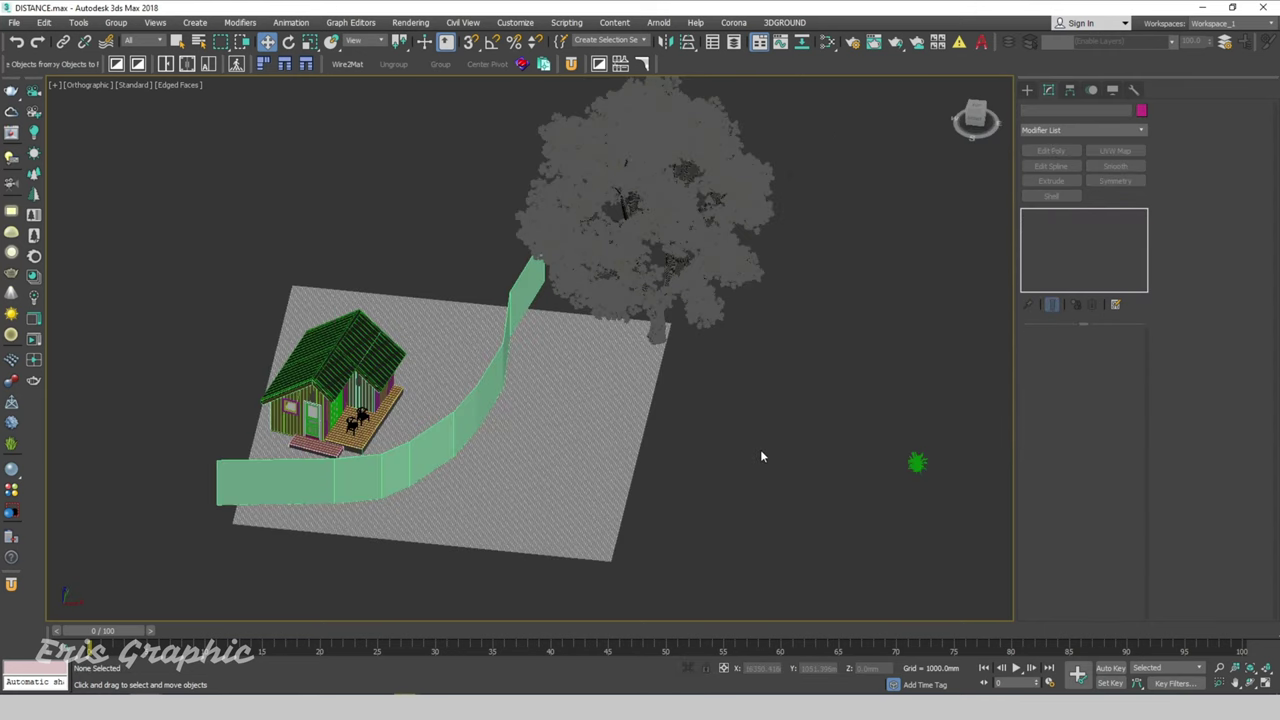
Set the production renderer to CoronaRenderer in Render Setup
key(F10)
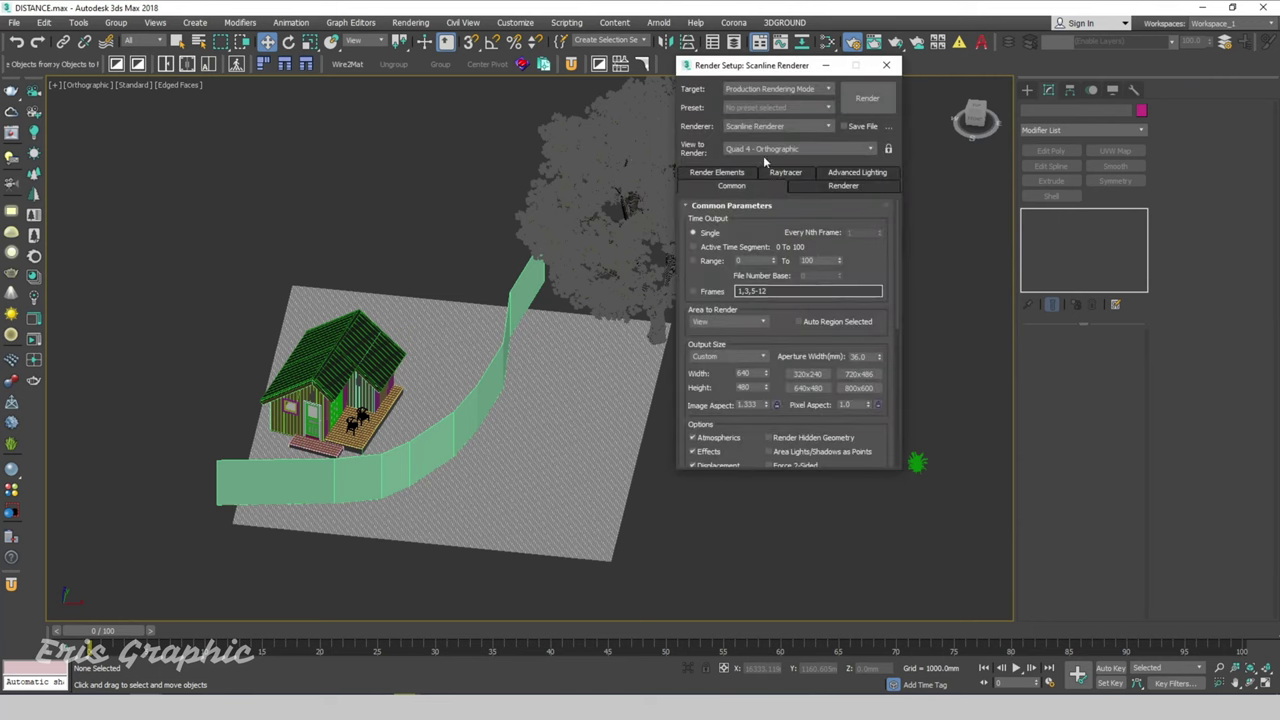
click(776, 126)
click(757, 187)
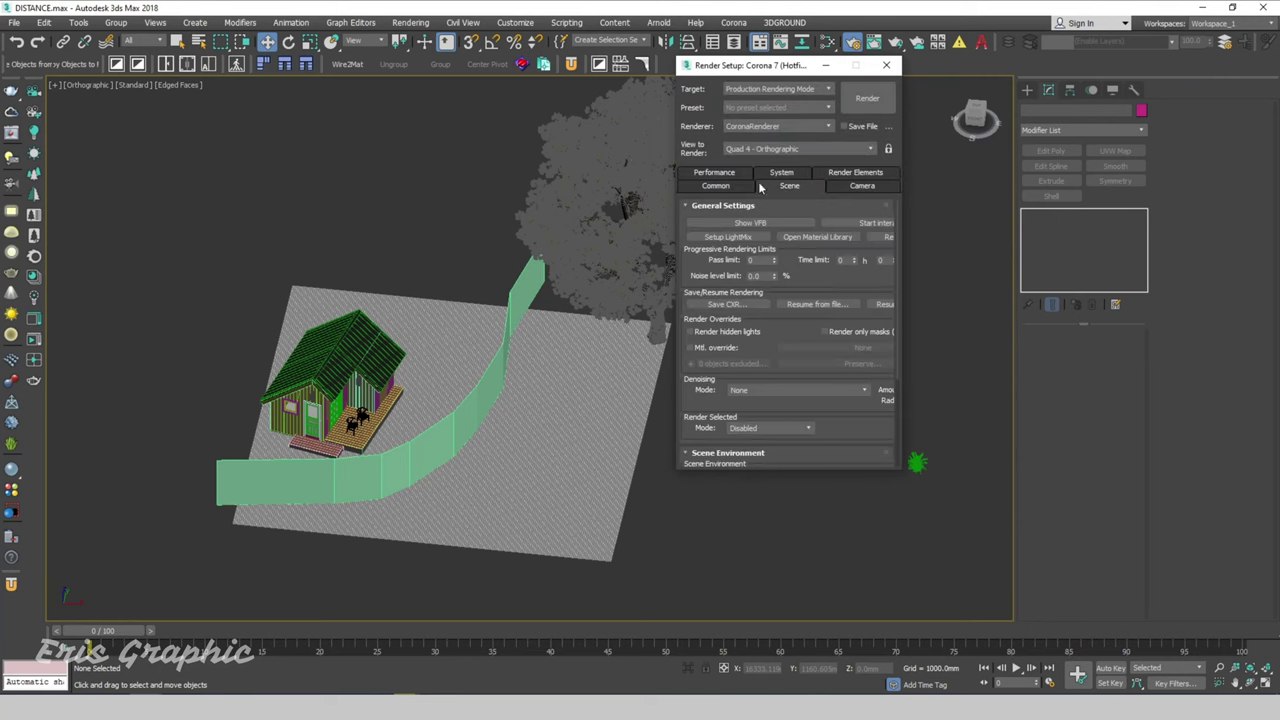
click(951, 66)
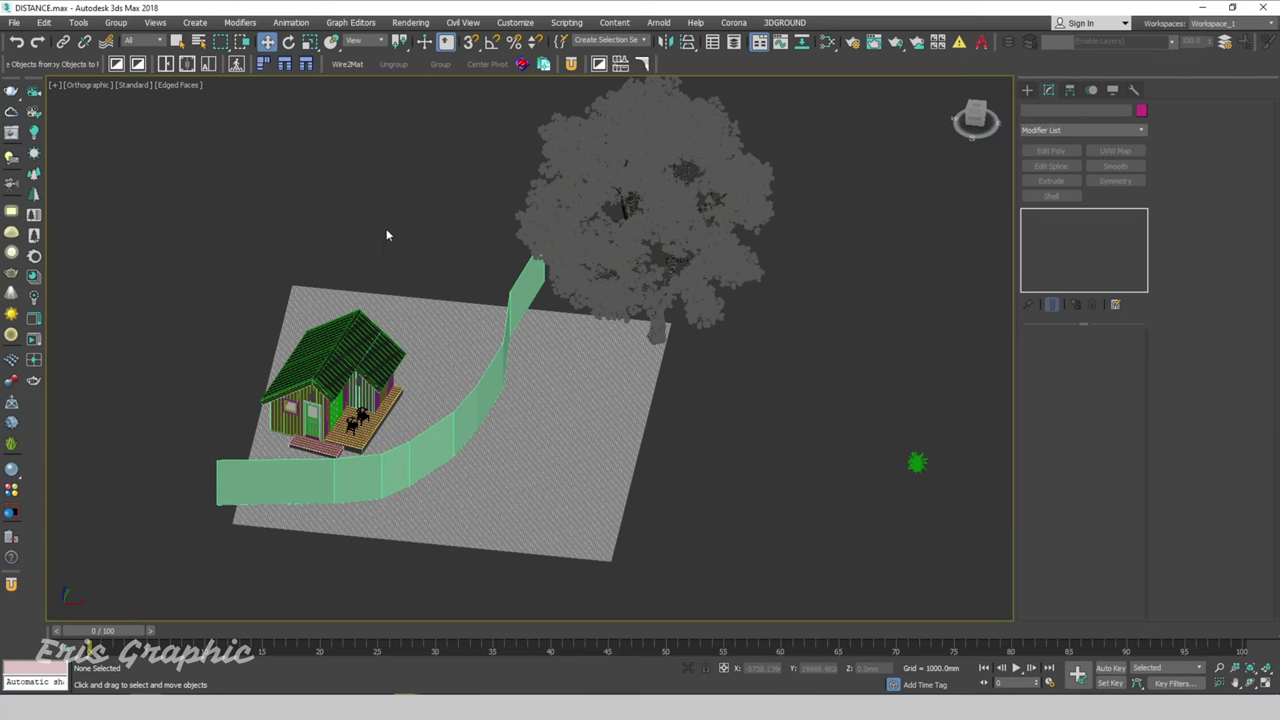
Assign the Glass Clear material from the Corona Material Library to the curved wall
middle_drag(386, 235, 334, 180)
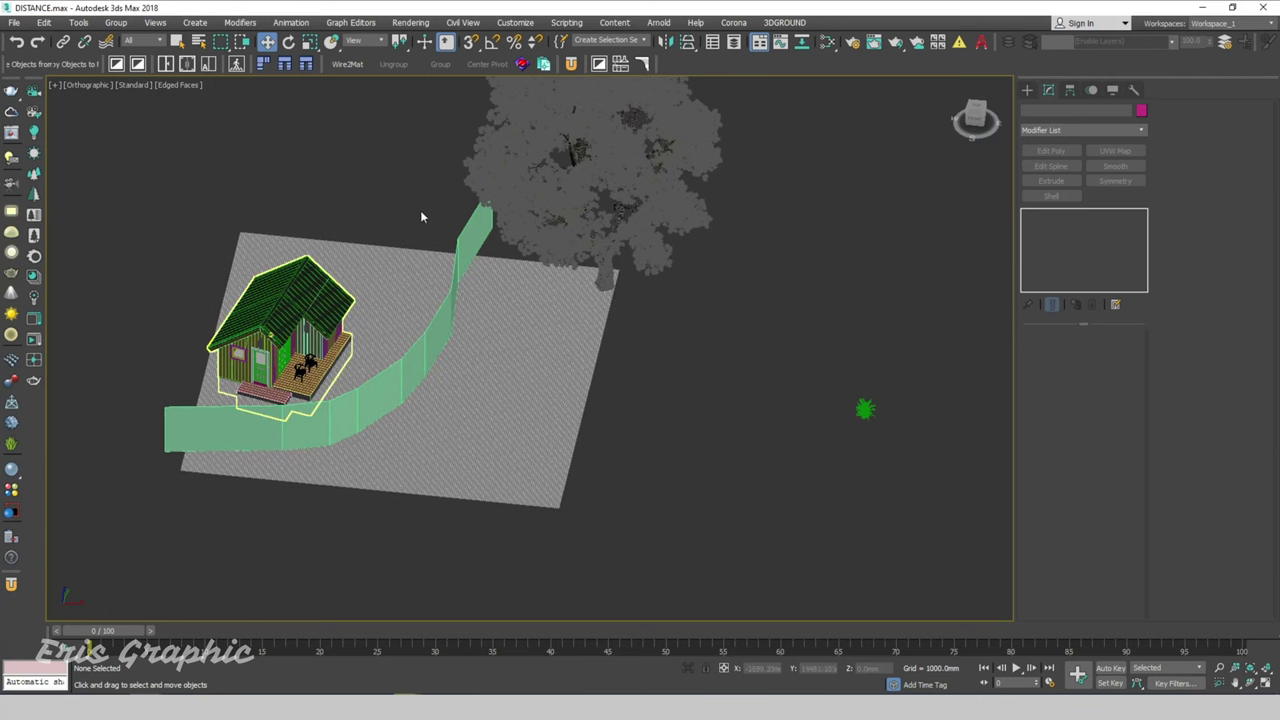
click(457, 238)
click(32, 279)
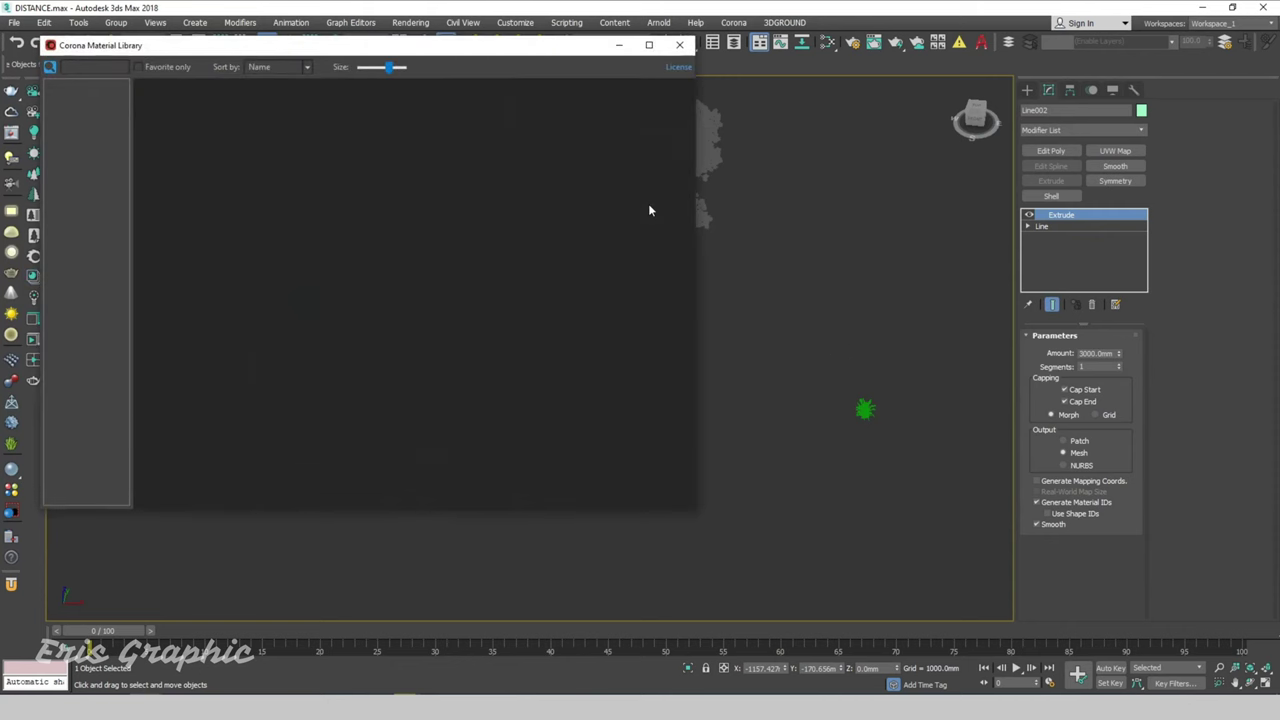
mouse_move(339, 50)
mouse_down()
mouse_move(367, 68)
mouse_move(402, 62)
mouse_up()
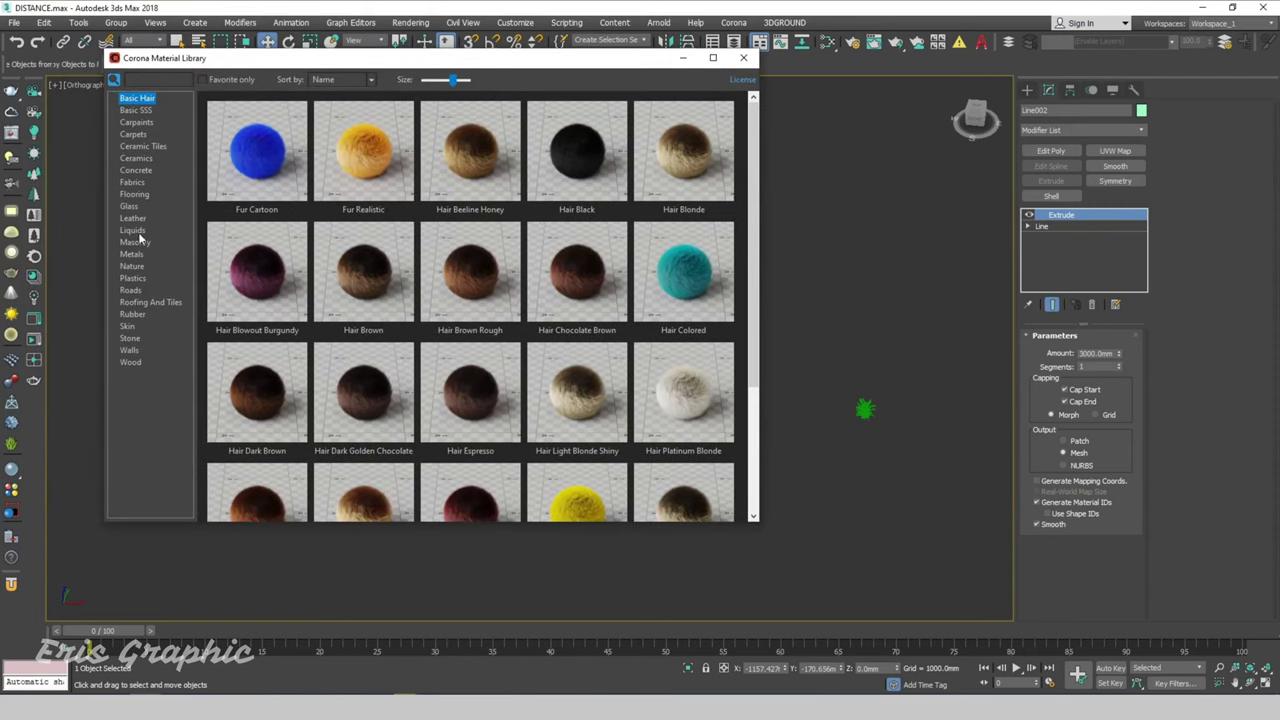
click(131, 207)
right_click(270, 296)
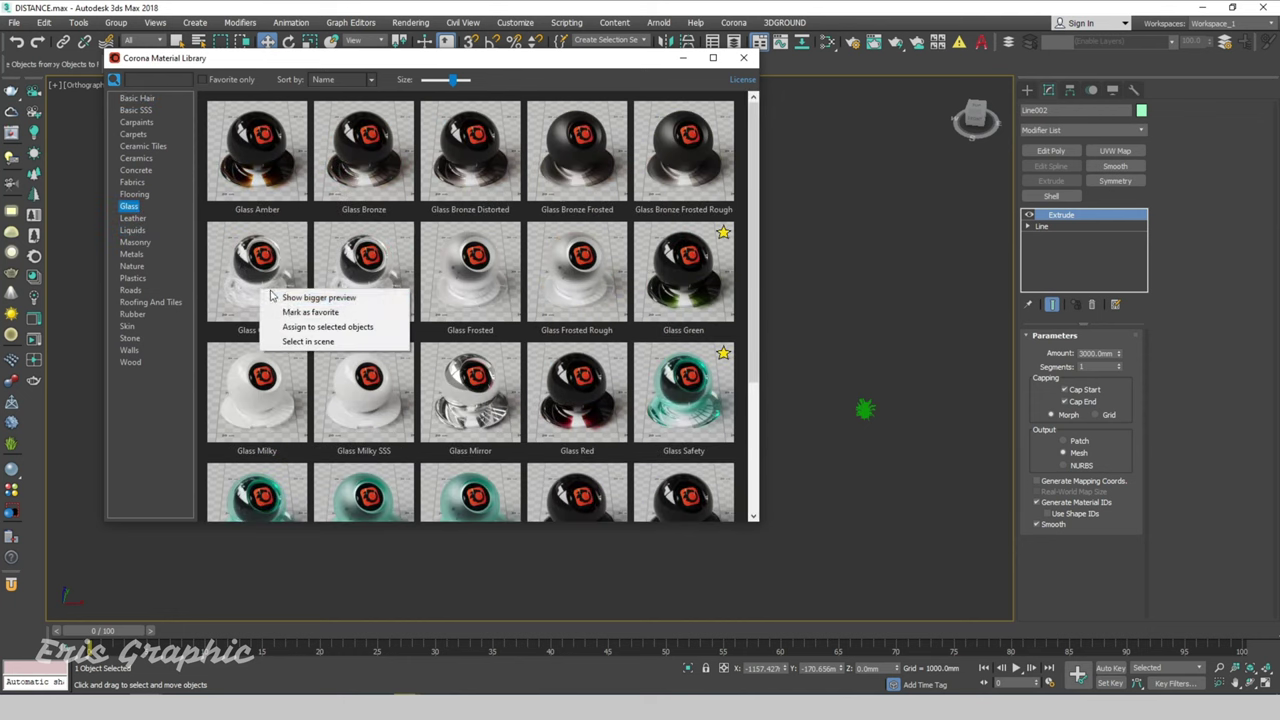
click(304, 327)
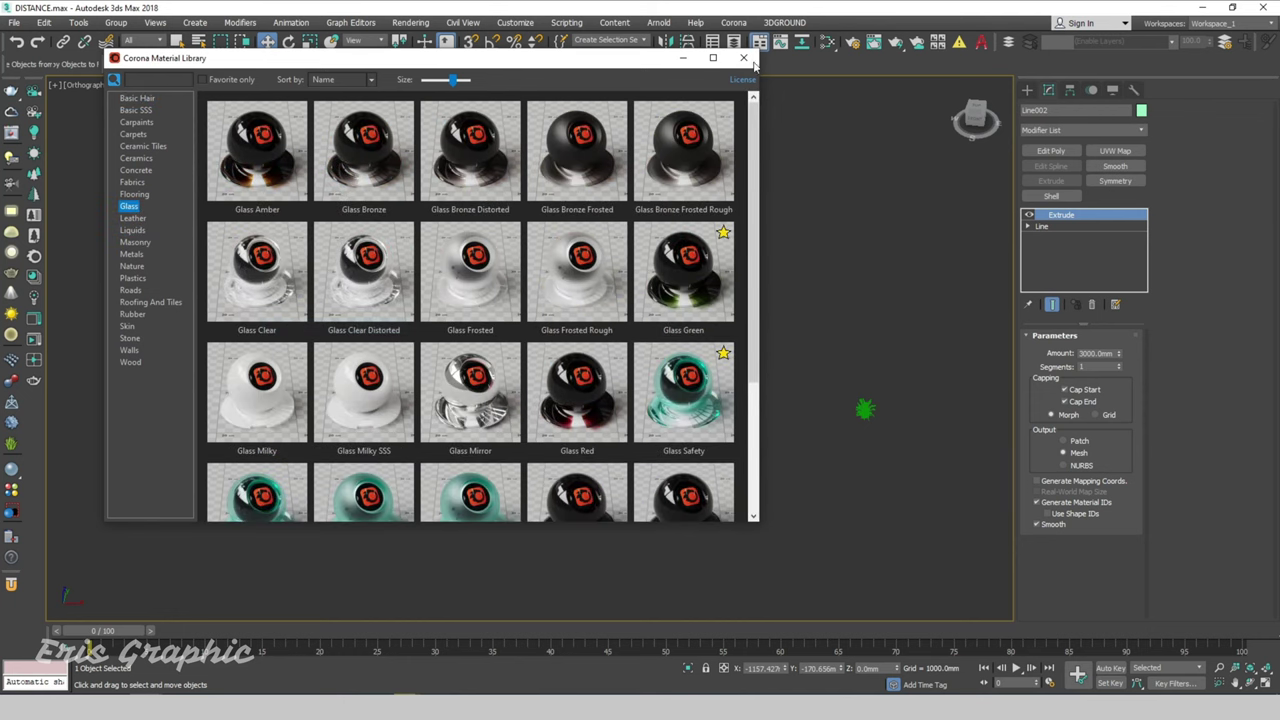
click(743, 57)
Uncheck Renderable in the wall's Object Properties
scroll(717, 294, up, 3)
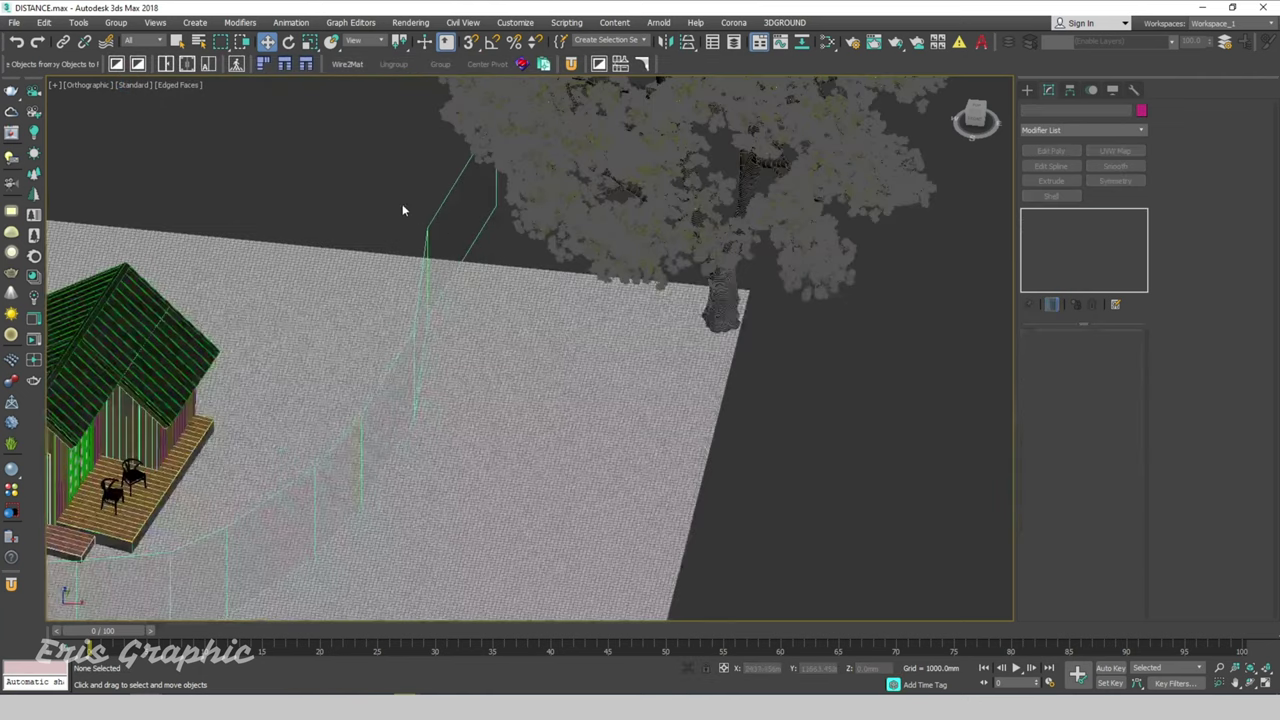
scroll(503, 172, up, 3)
scroll(503, 172, down, 5)
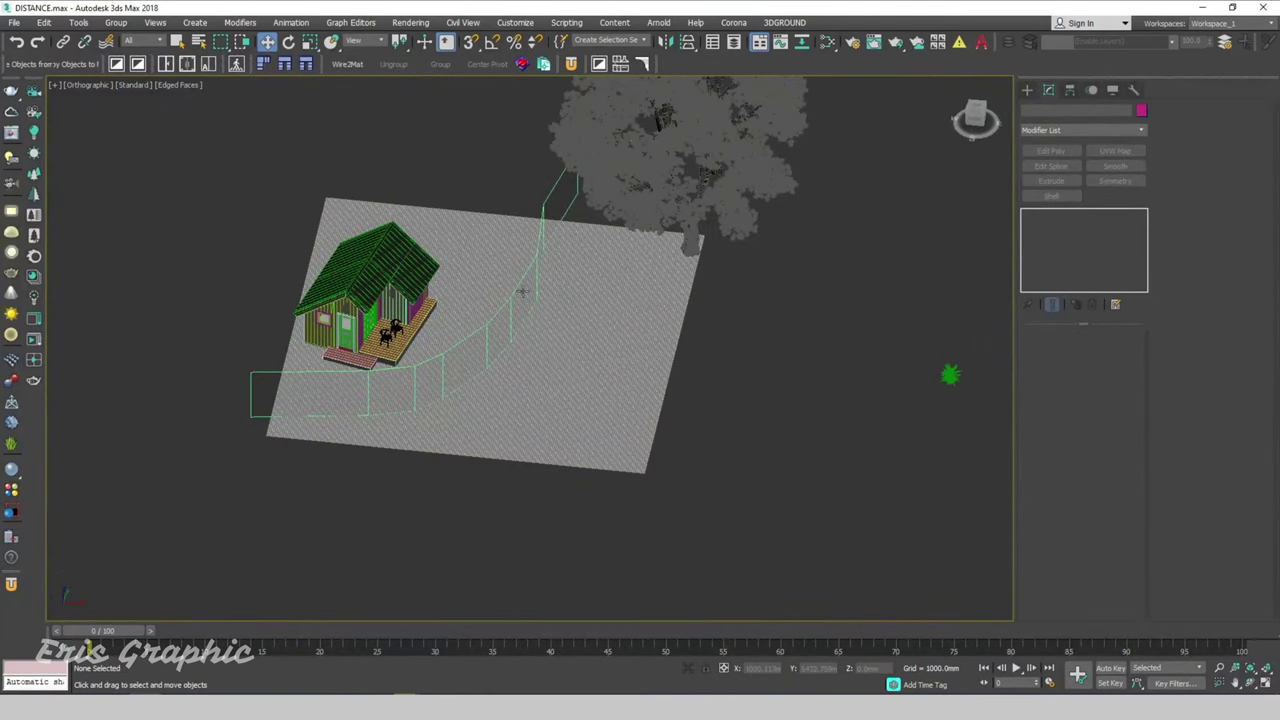
mouse_move(523, 293)
alt+middle_down()
mouse_move(548, 291)
mouse_move(760, 394)
alt+middle_up()
scroll(697, 377, up, 4)
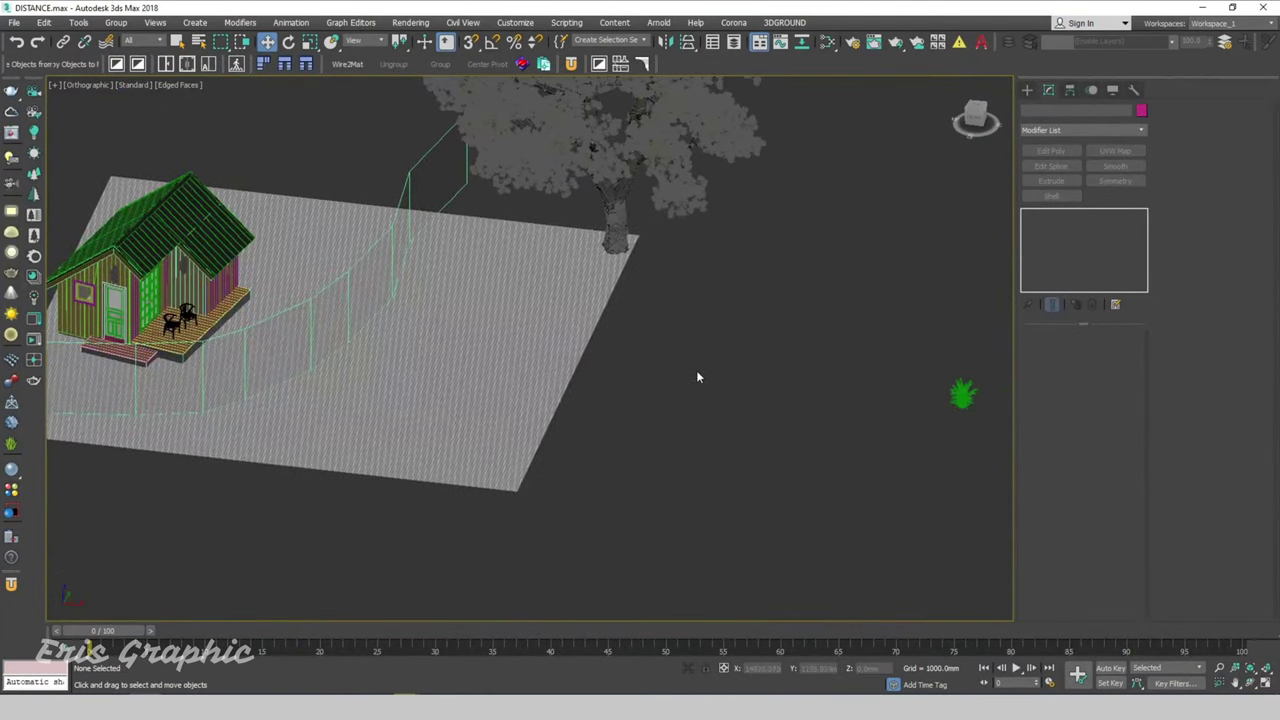
scroll(660, 370, down, 3)
scroll(495, 203, up, 4)
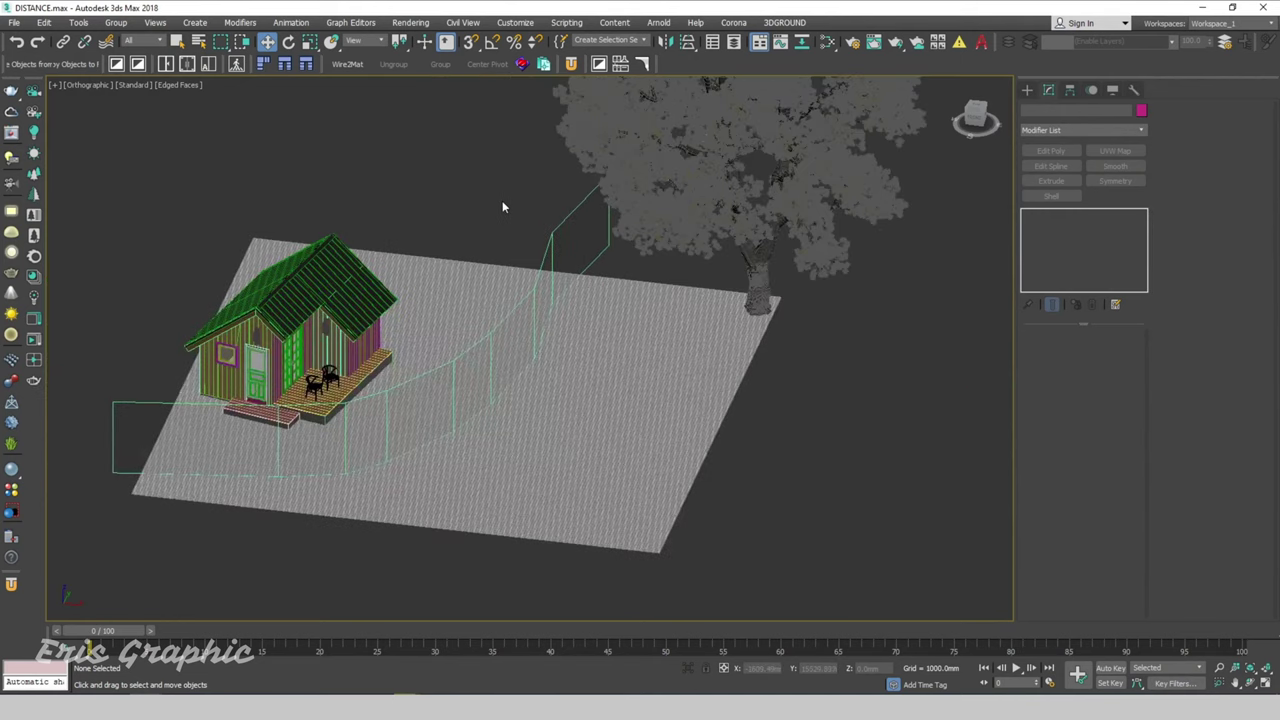
click(538, 210)
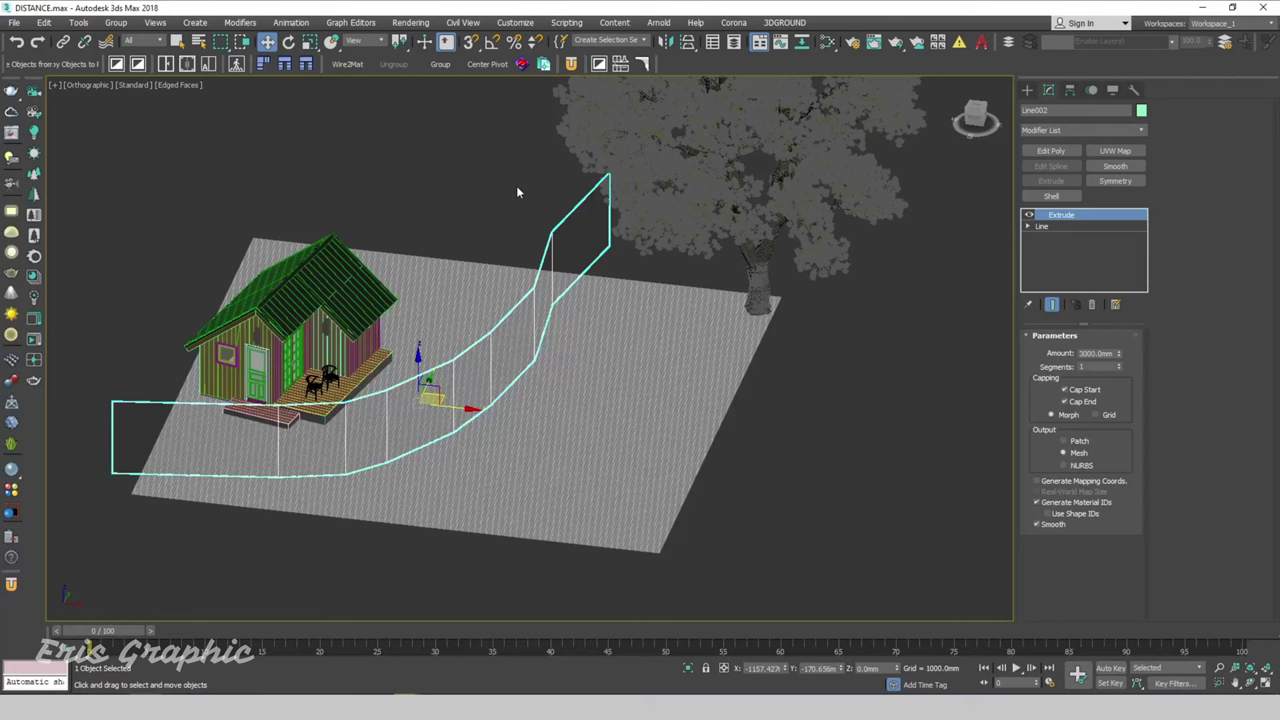
right_click(556, 232)
mouse_move(585, 380)
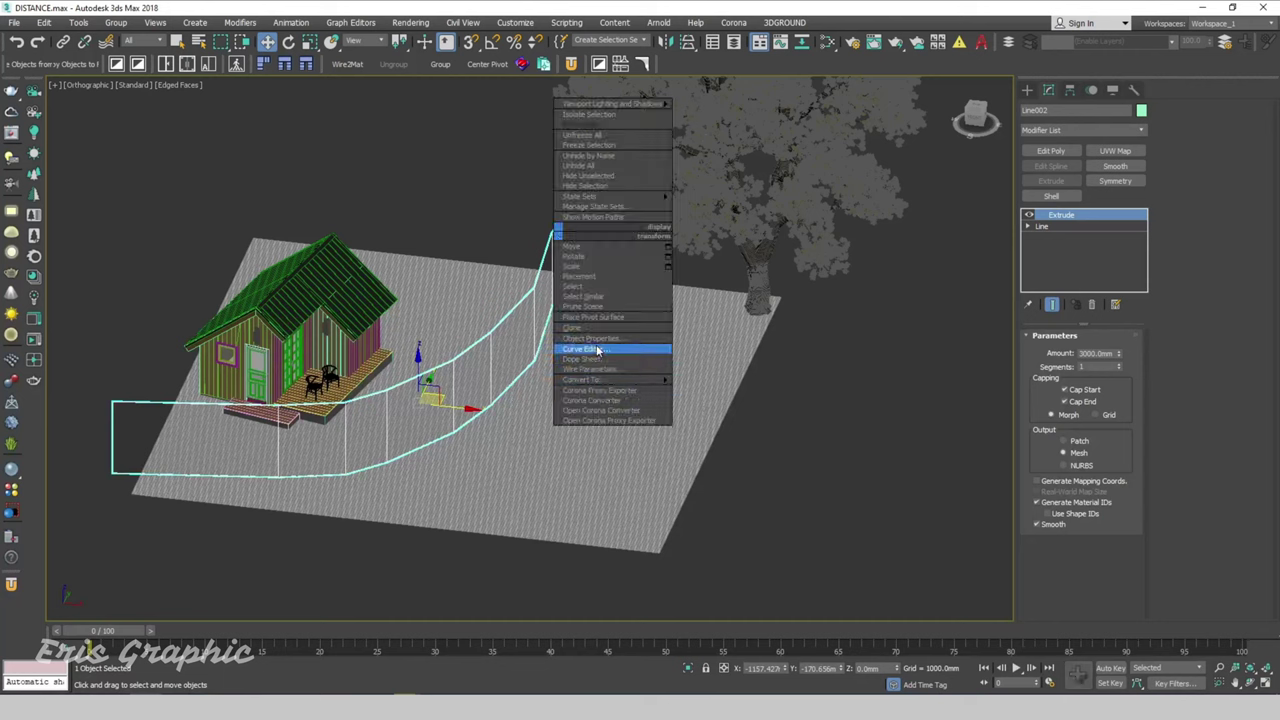
click(590, 338)
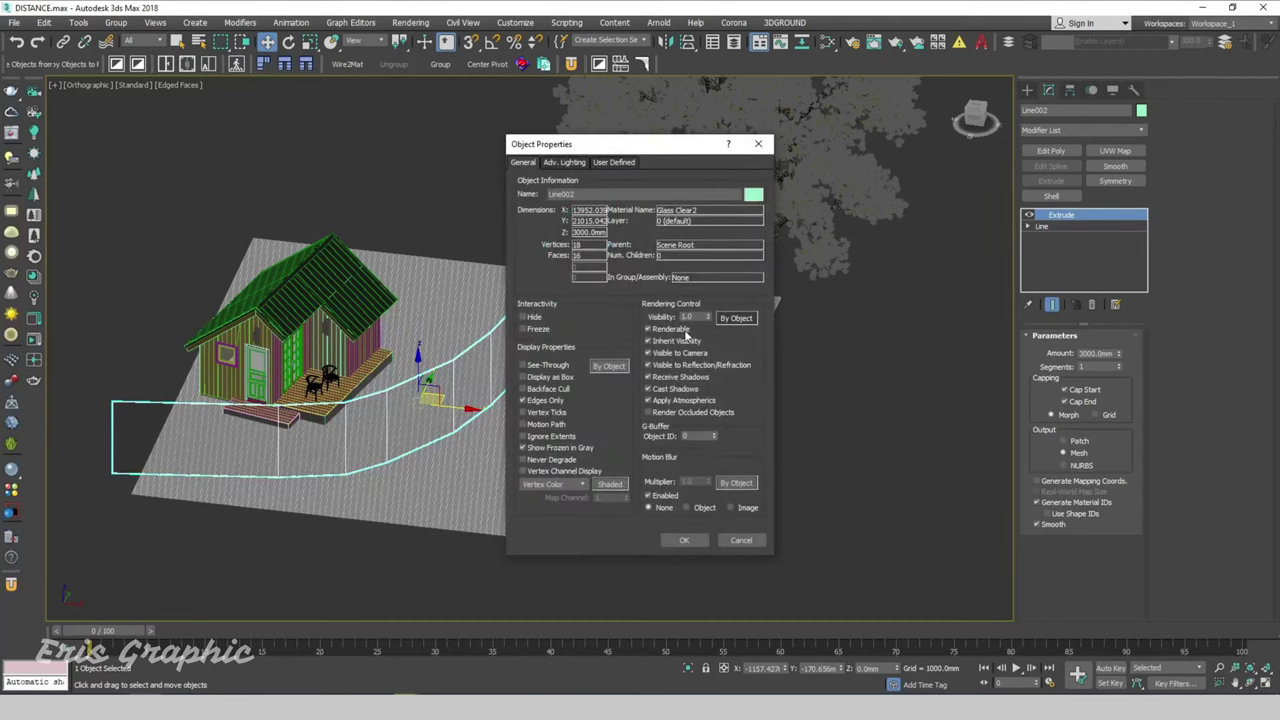
click(664, 330)
click(685, 541)
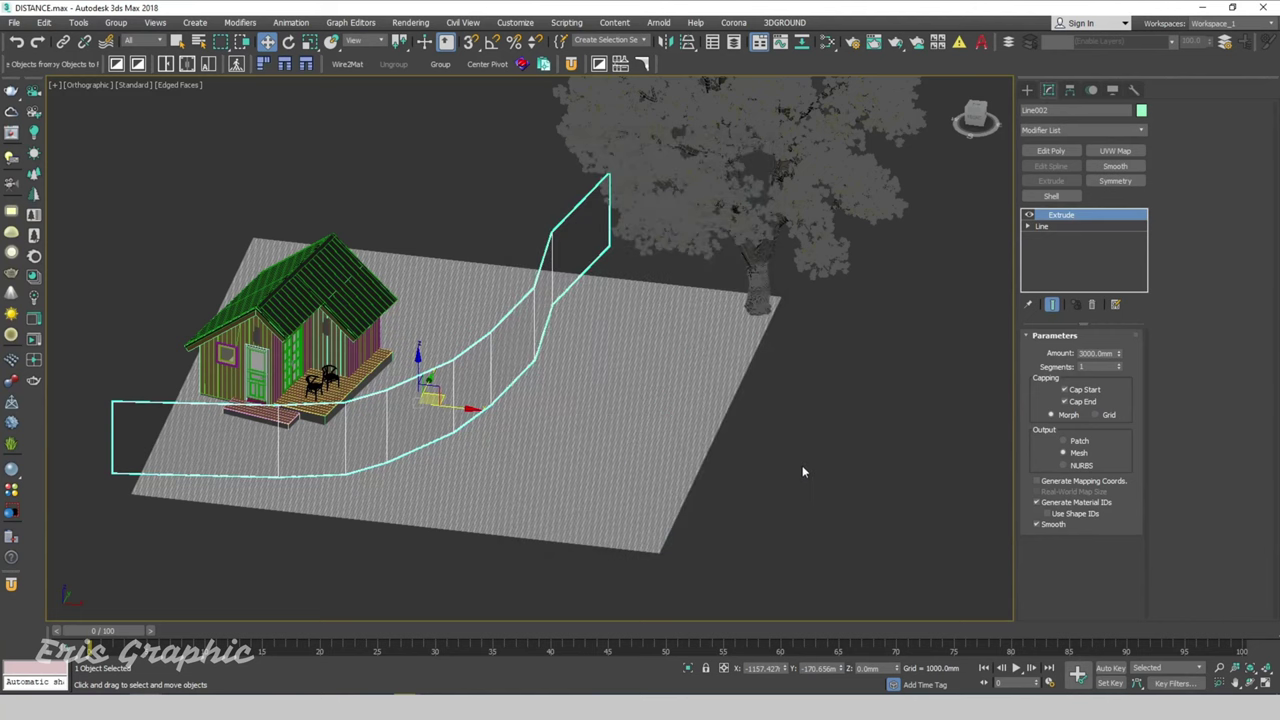
Deselect the wall and select the ground plane
click(491, 206)
middle_drag(491, 206, 400, 191)
scroll(400, 191, down, 3)
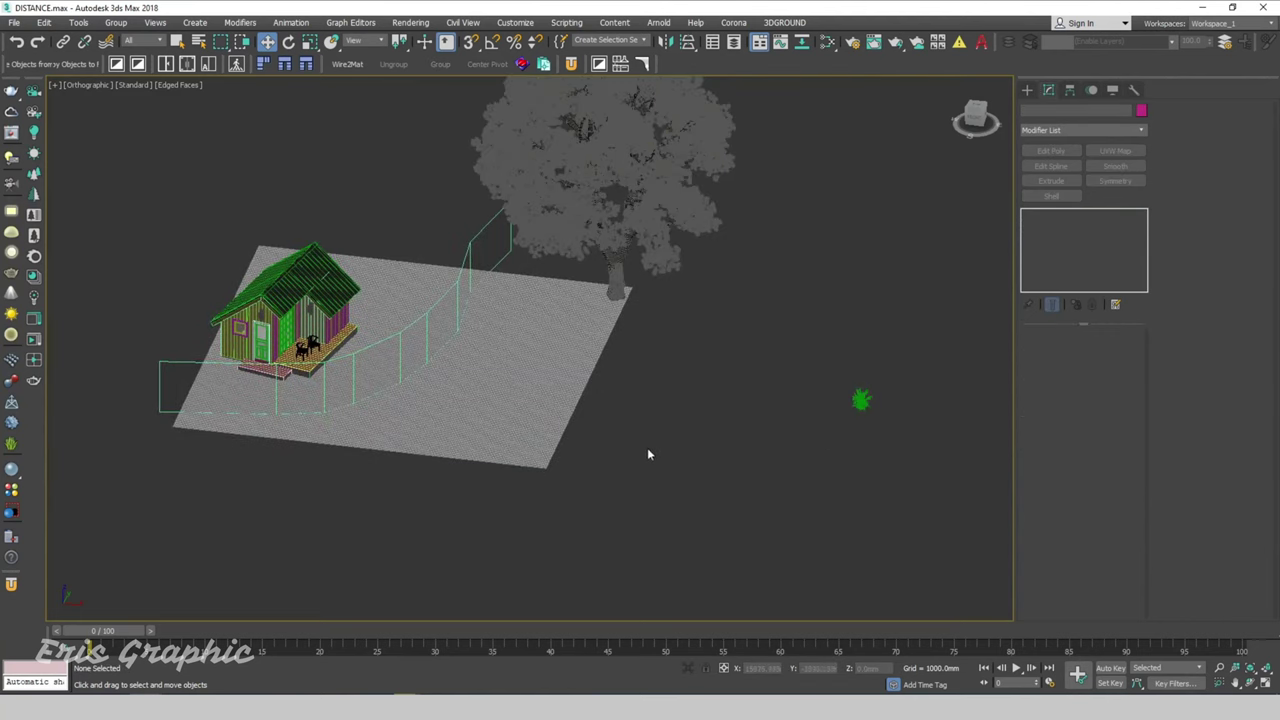
drag(646, 506, 520, 418)
Open the Slate Material Editor and add a CoronaDistance map node
click(725, 395)
key(m)
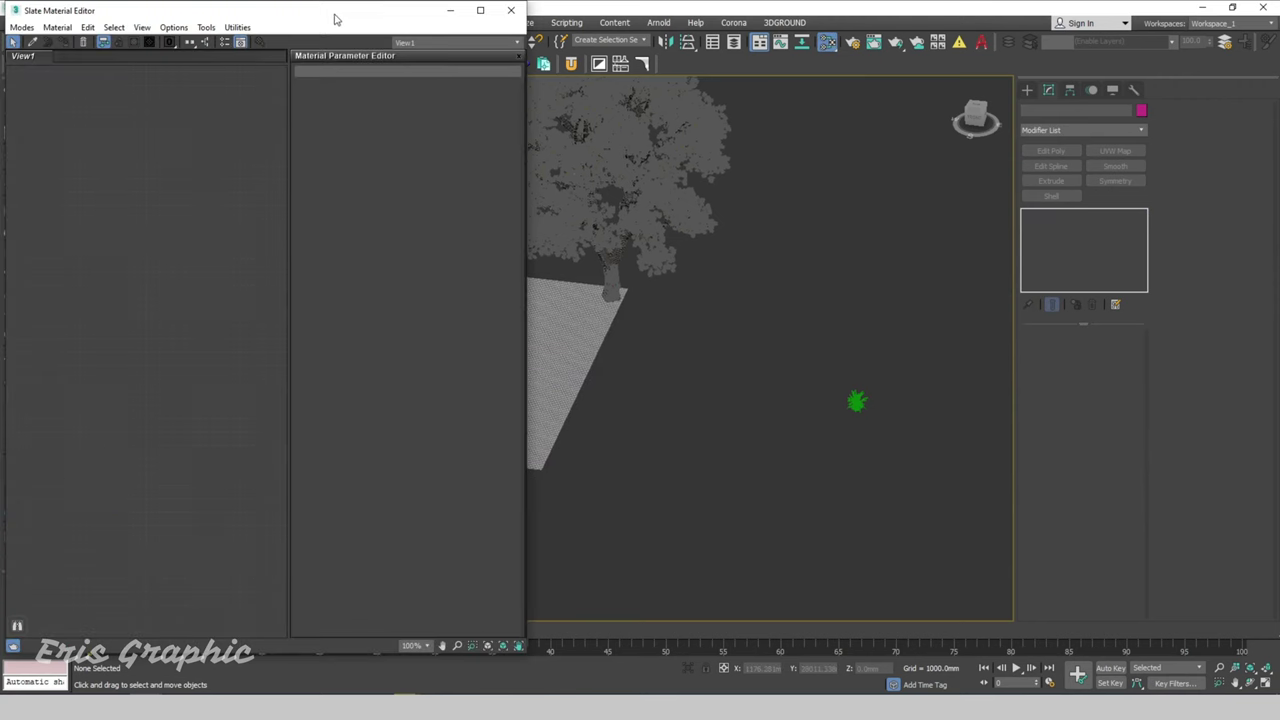
drag(336, 19, 941, 100)
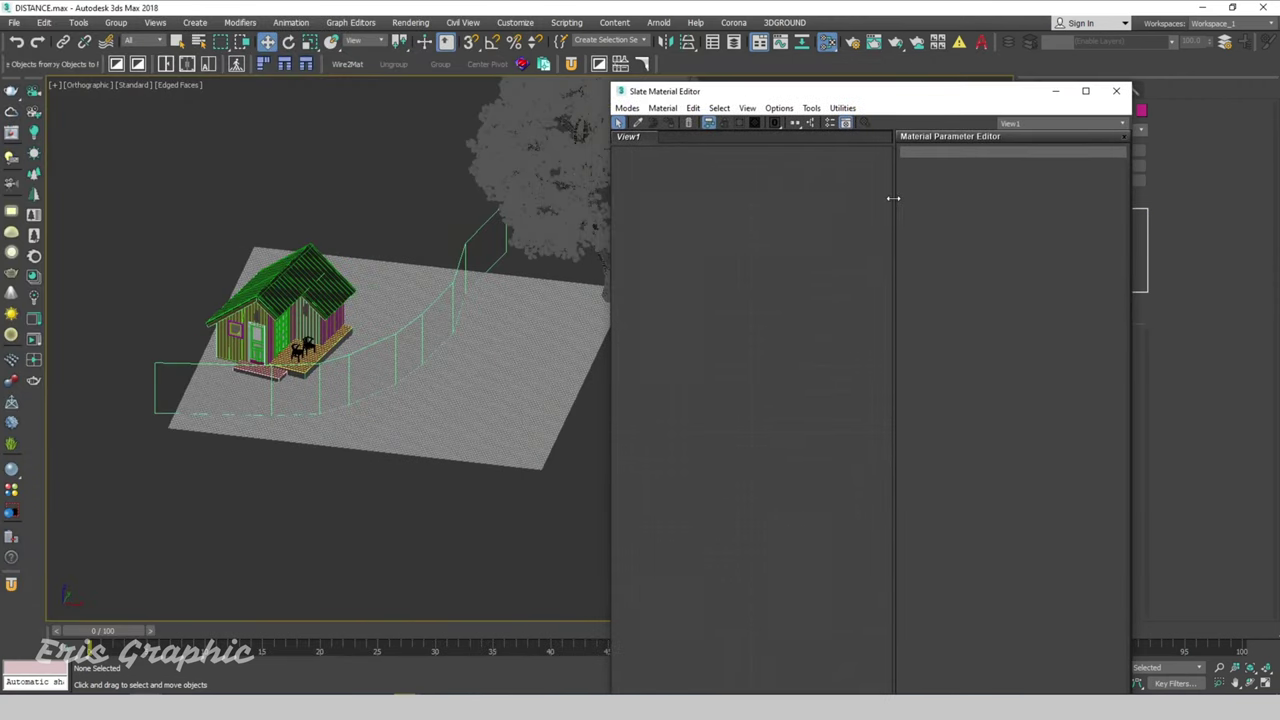
click(1123, 137)
right_click(769, 233)
mouse_move(928, 269)
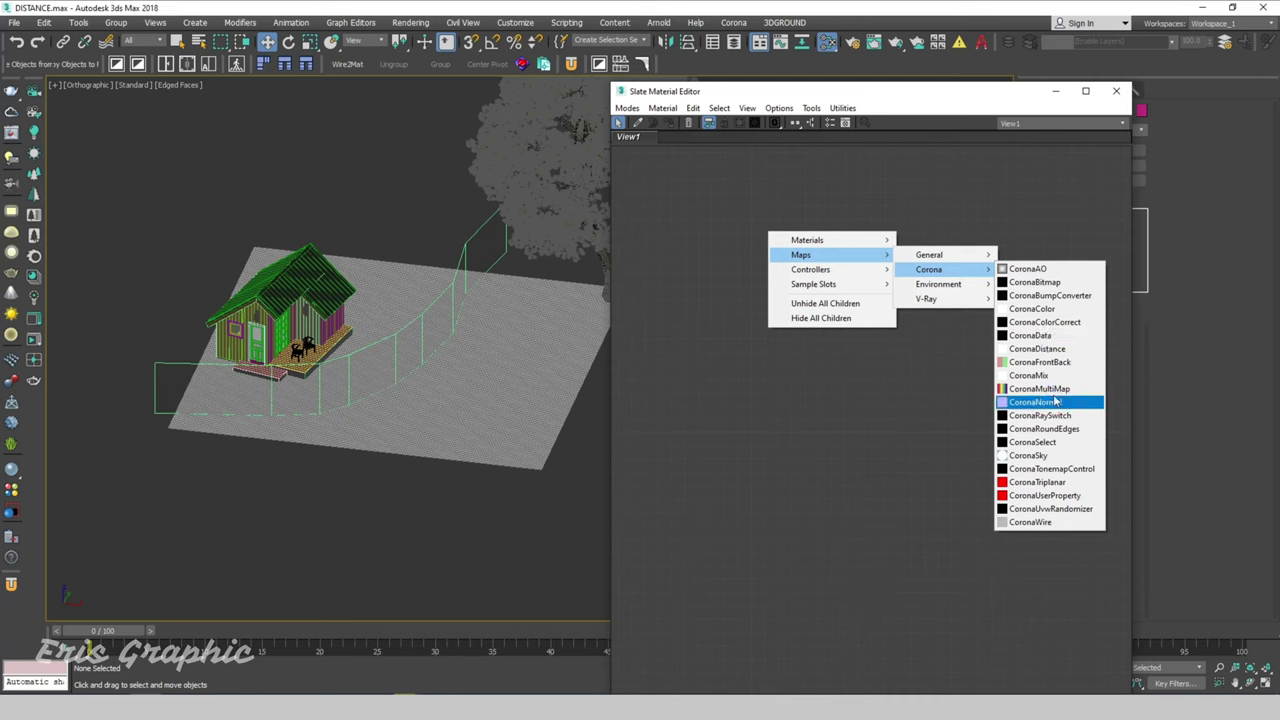
click(1037, 348)
click(742, 238)
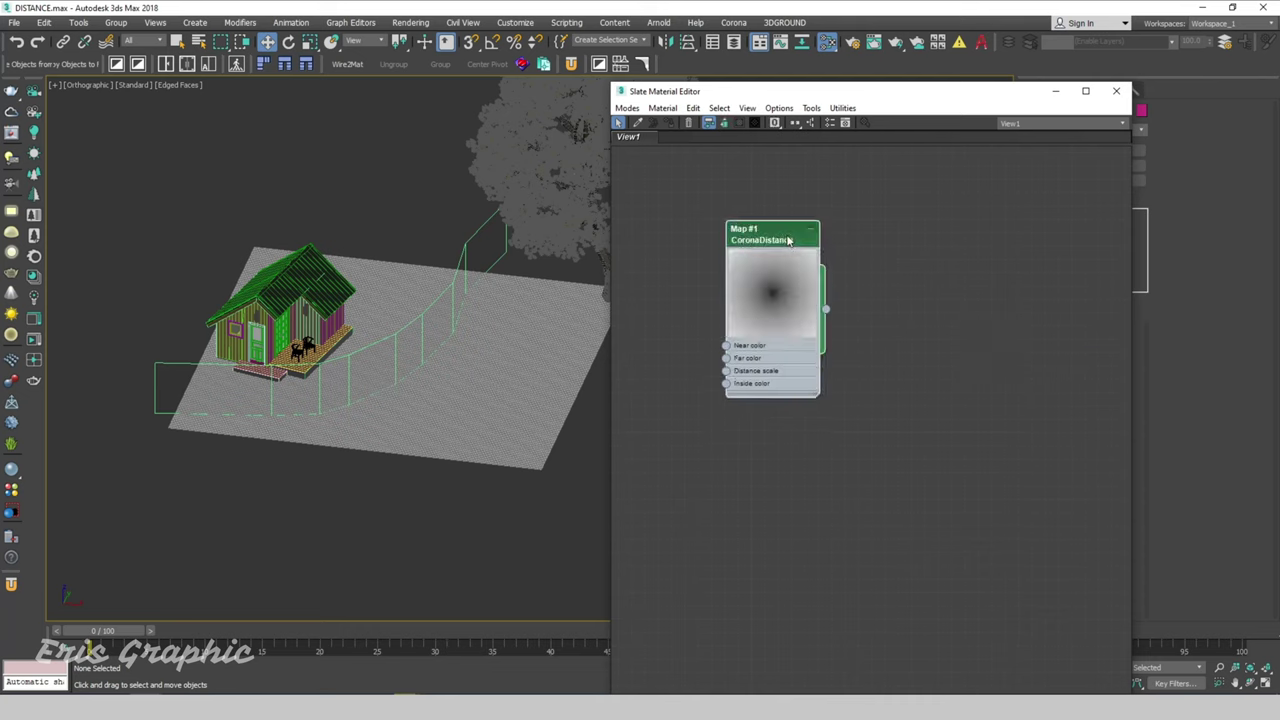
double_click(789, 241)
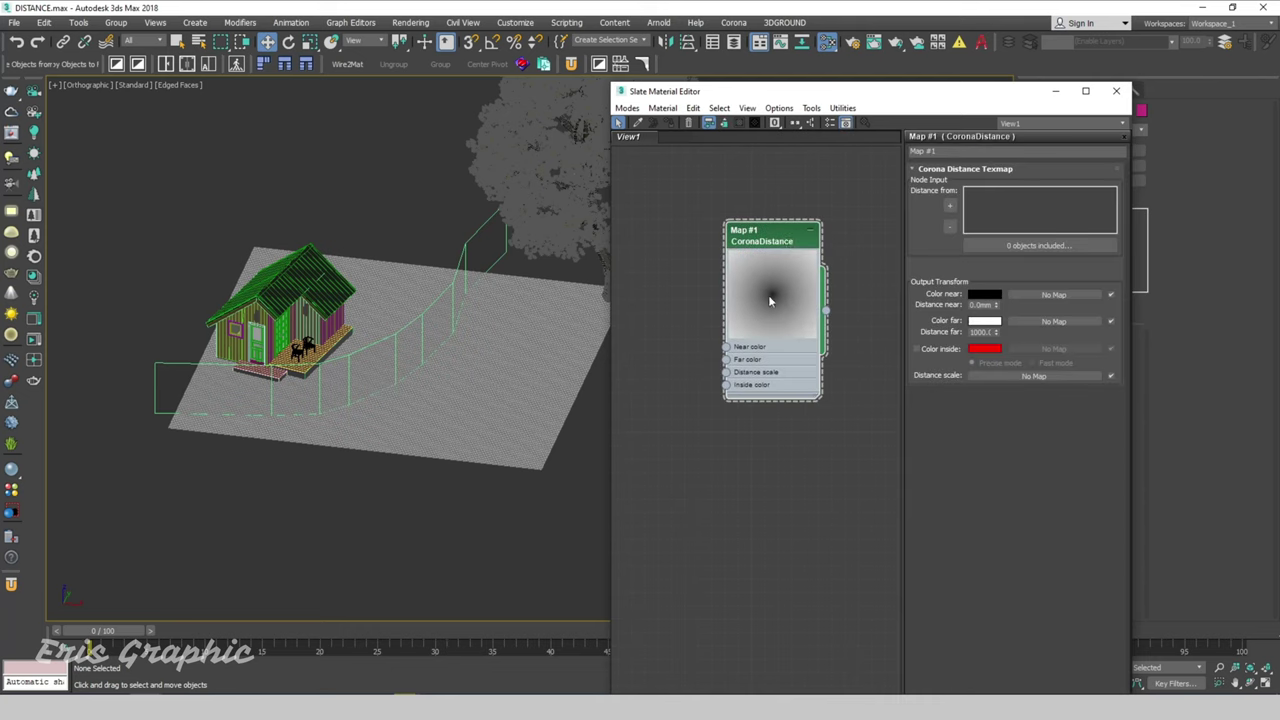
Add the wall Line002 to the CoronaDistance map's Distance from list
drag(800, 91, 844, 111)
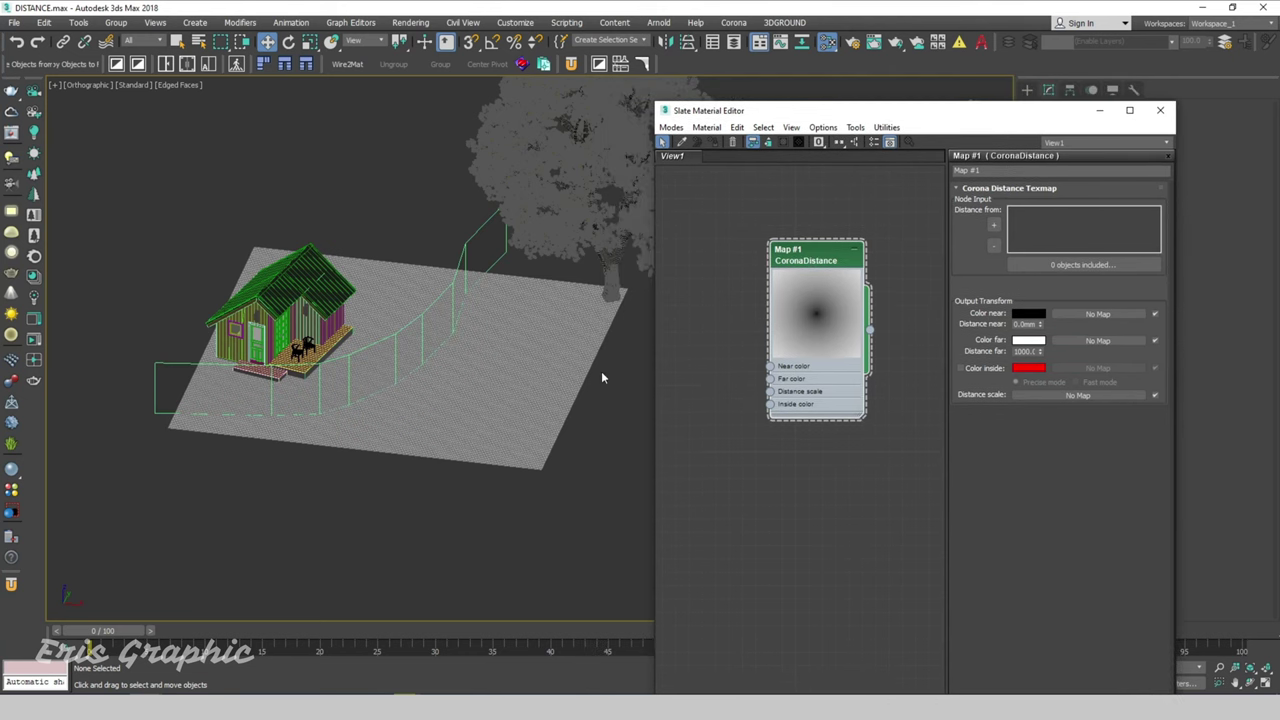
middle_drag(601, 371, 586, 351)
click(791, 127)
click(802, 282)
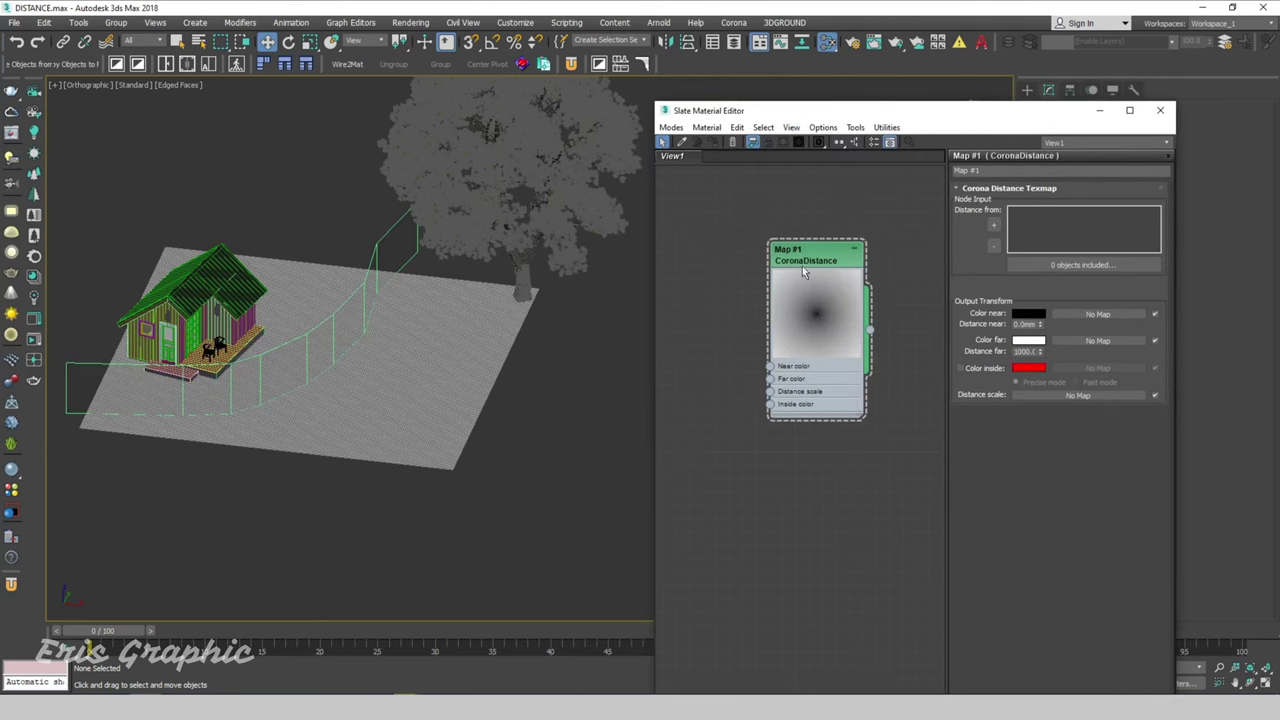
click(380, 244)
click(988, 225)
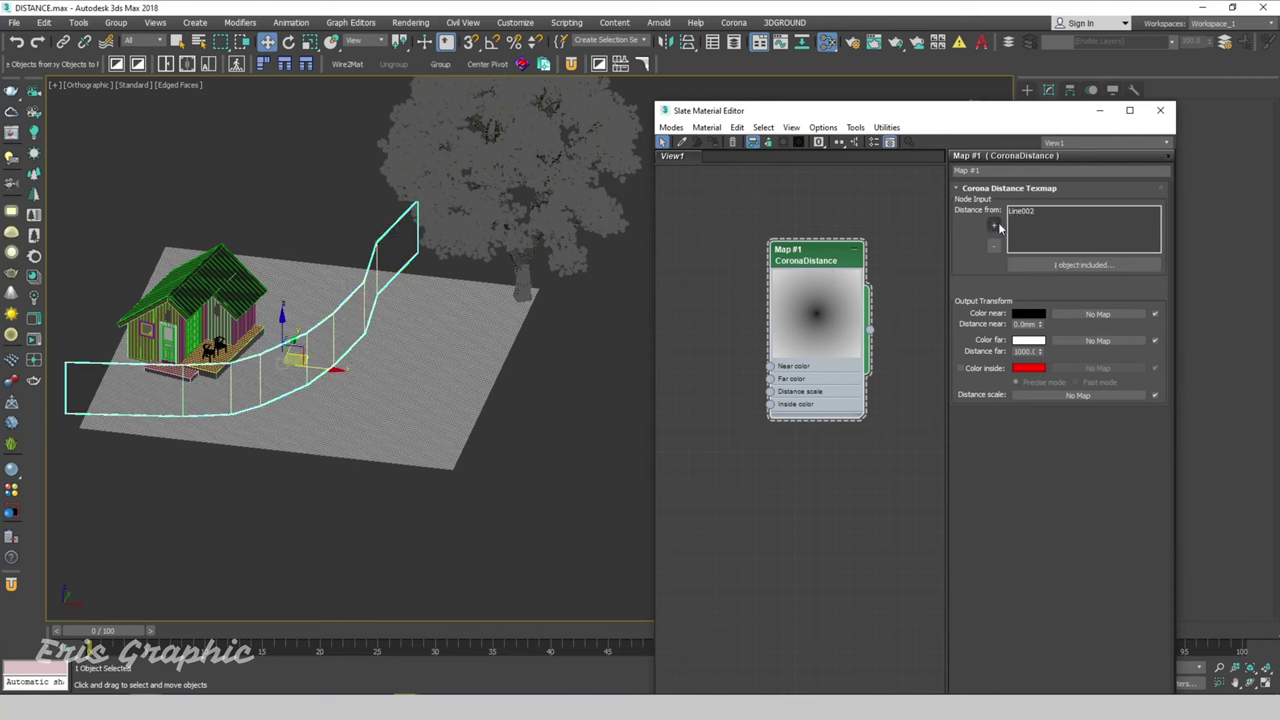
click(556, 456)
middle_drag(558, 449, 441, 403)
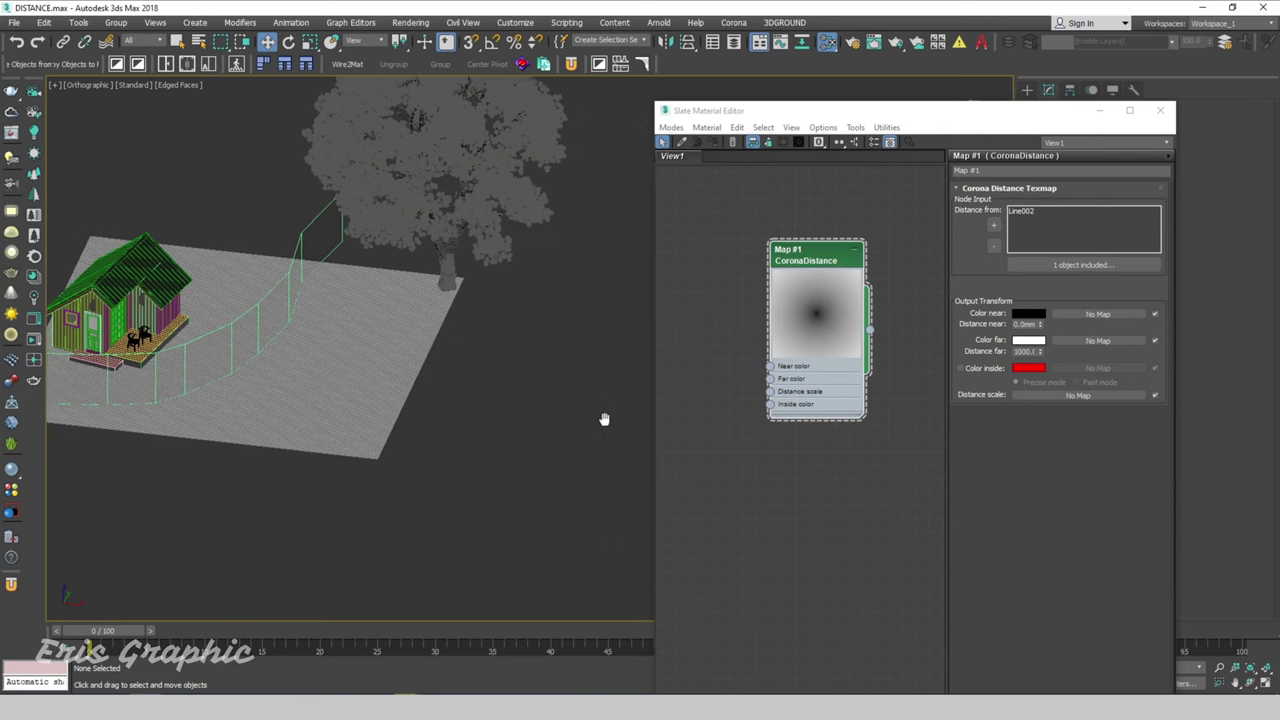
drag(771, 280, 679, 280)
right_click(828, 287)
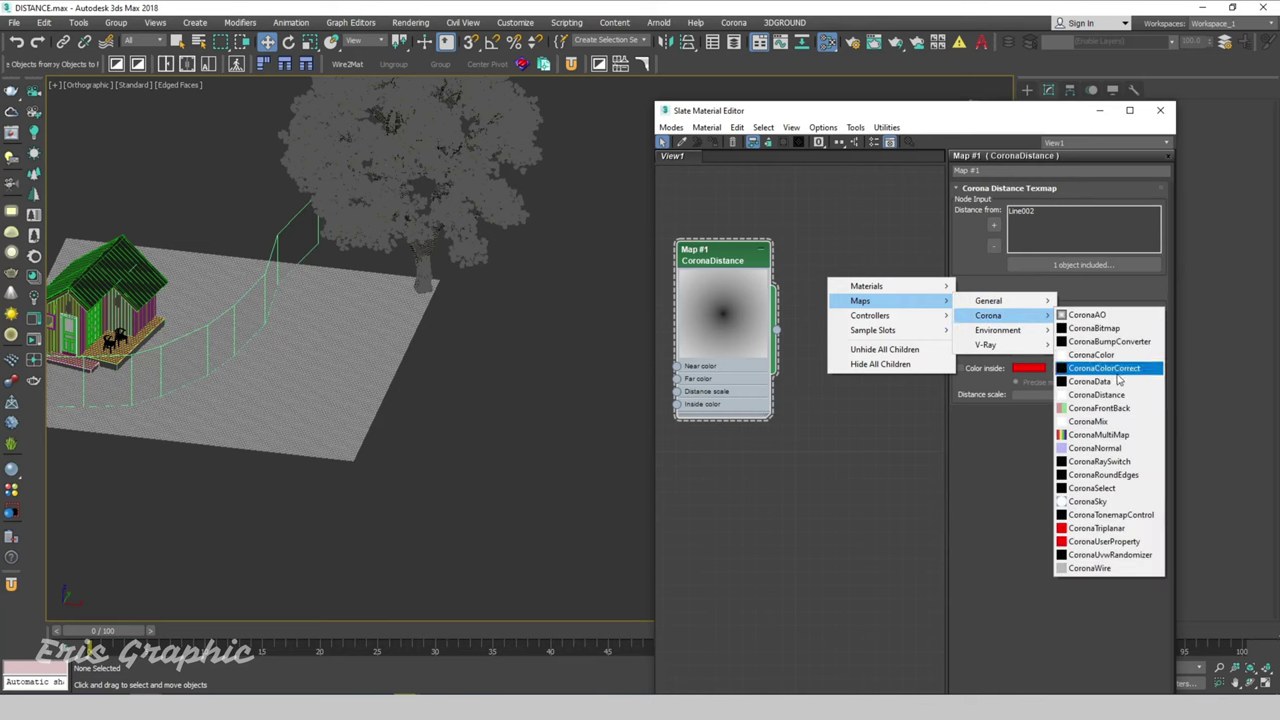
mouse_move(866, 286)
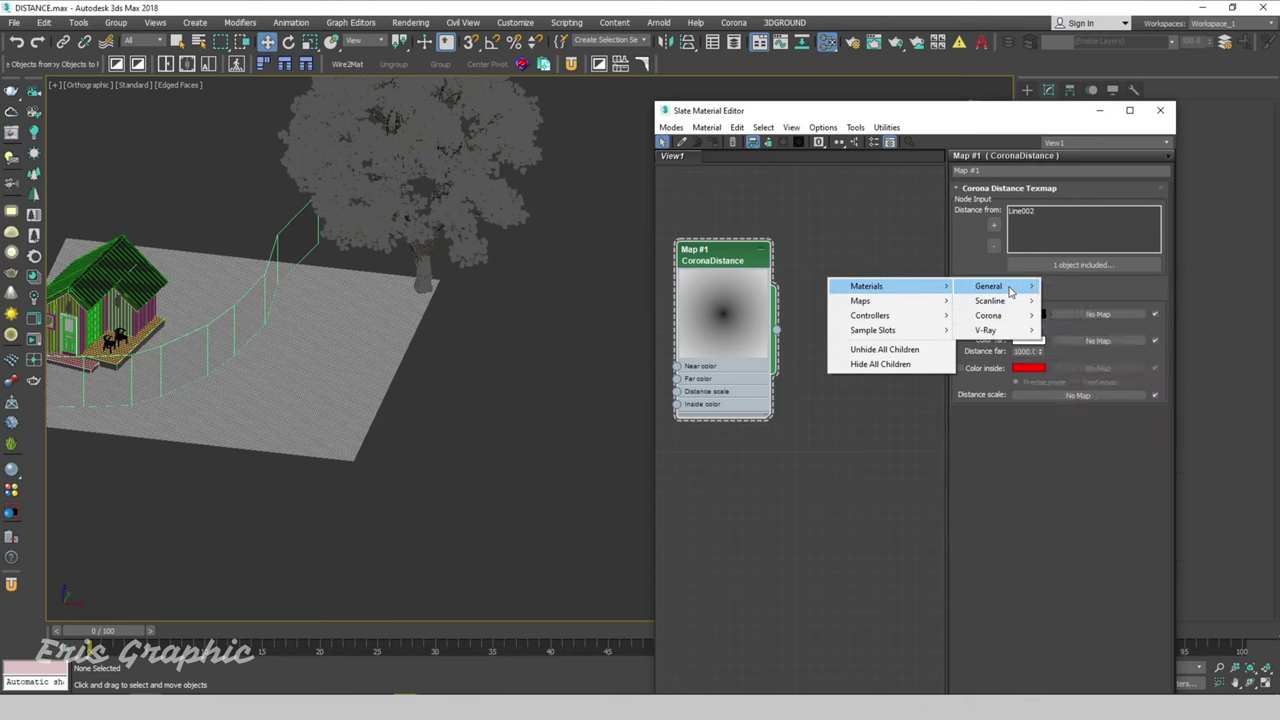
Create a CoronaLegacyMtl node and wire the CoronaDistance map into its Diffuse color
click(1086, 354)
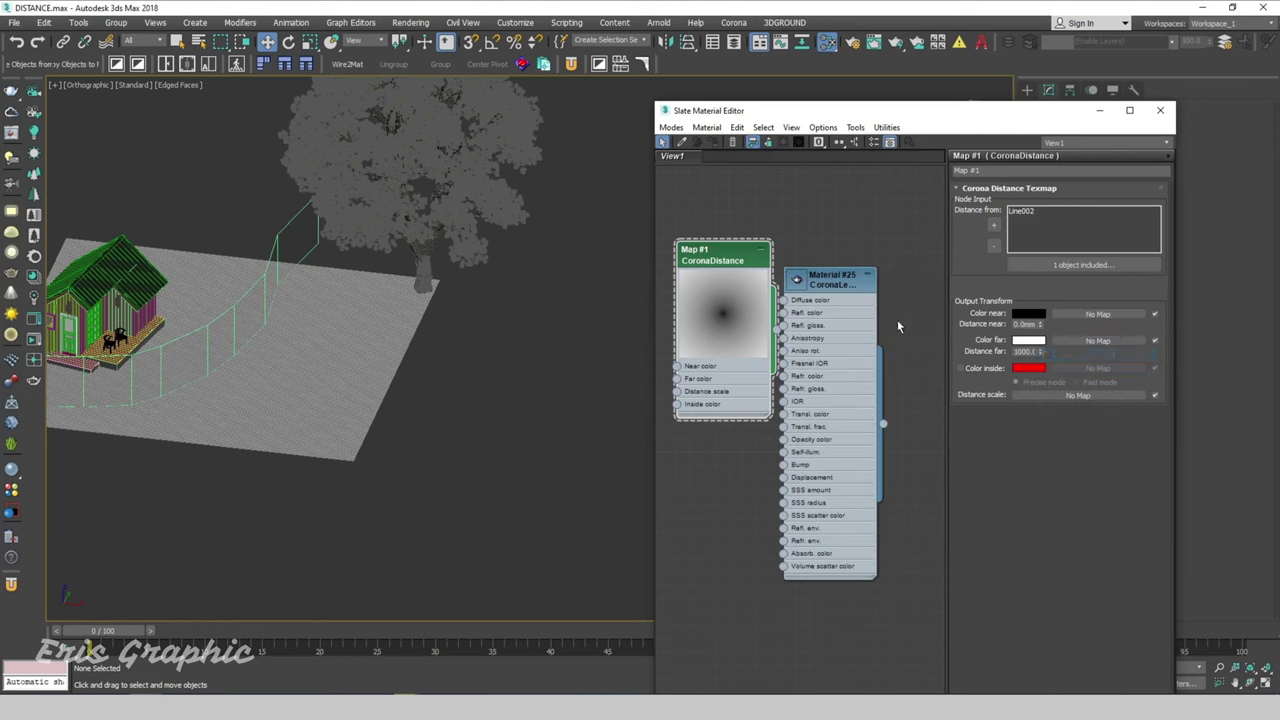
drag(869, 275, 863, 266)
mouse_move(778, 315)
mouse_down()
mouse_move(764, 315)
mouse_move(810, 273)
mouse_up()
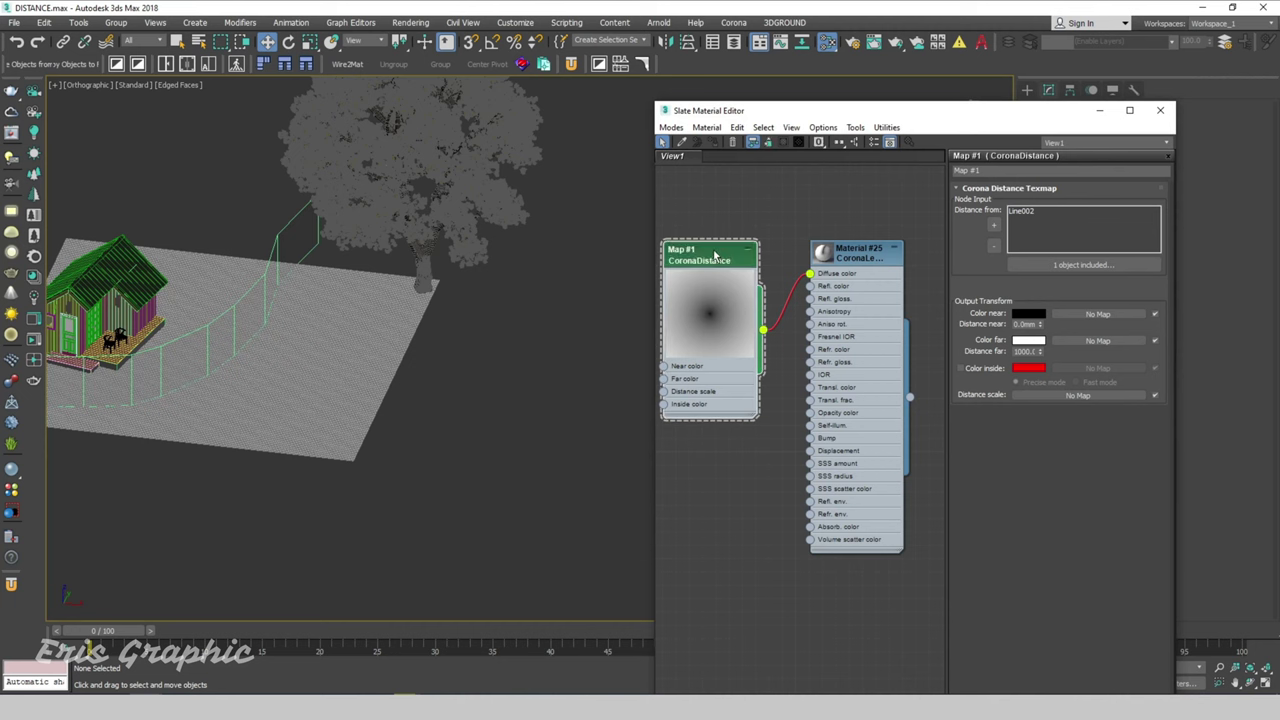
middle_drag(736, 268, 763, 268)
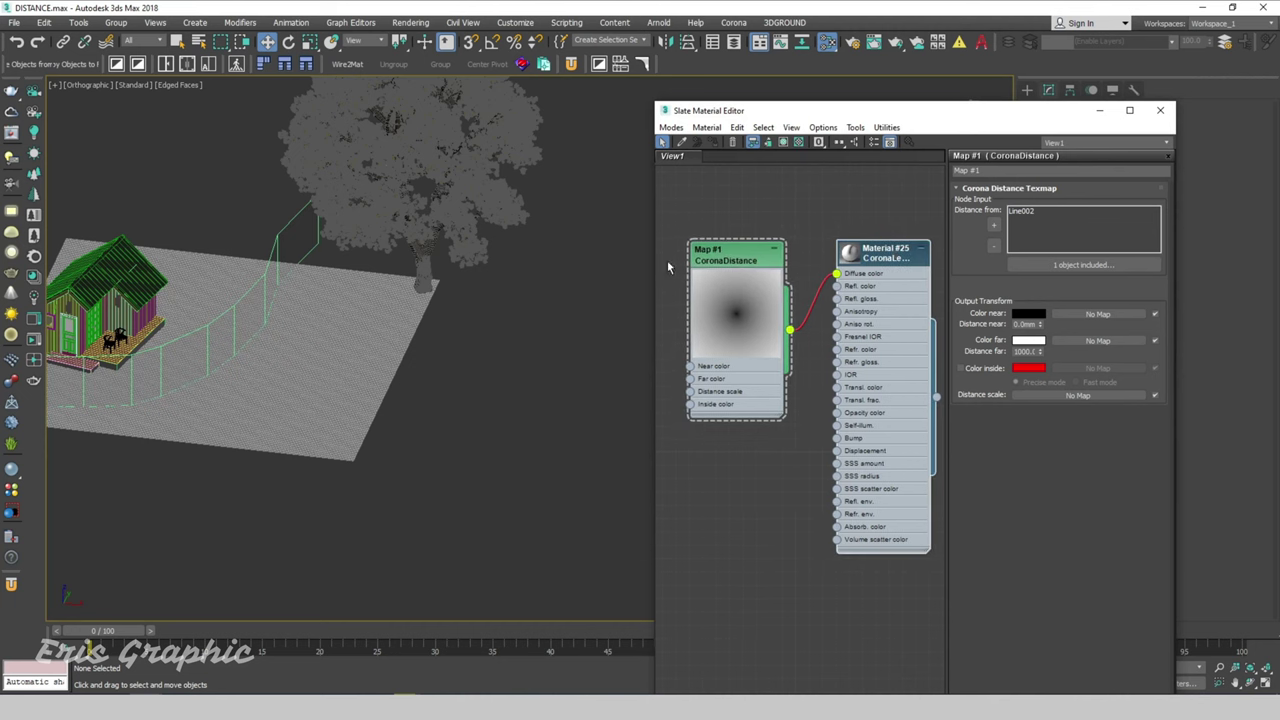
Assign Material #25 to the ground plane and close the Slate editor
click(480, 456)
drag(340, 410, 338, 408)
alt+middle_drag(440, 423, 455, 431)
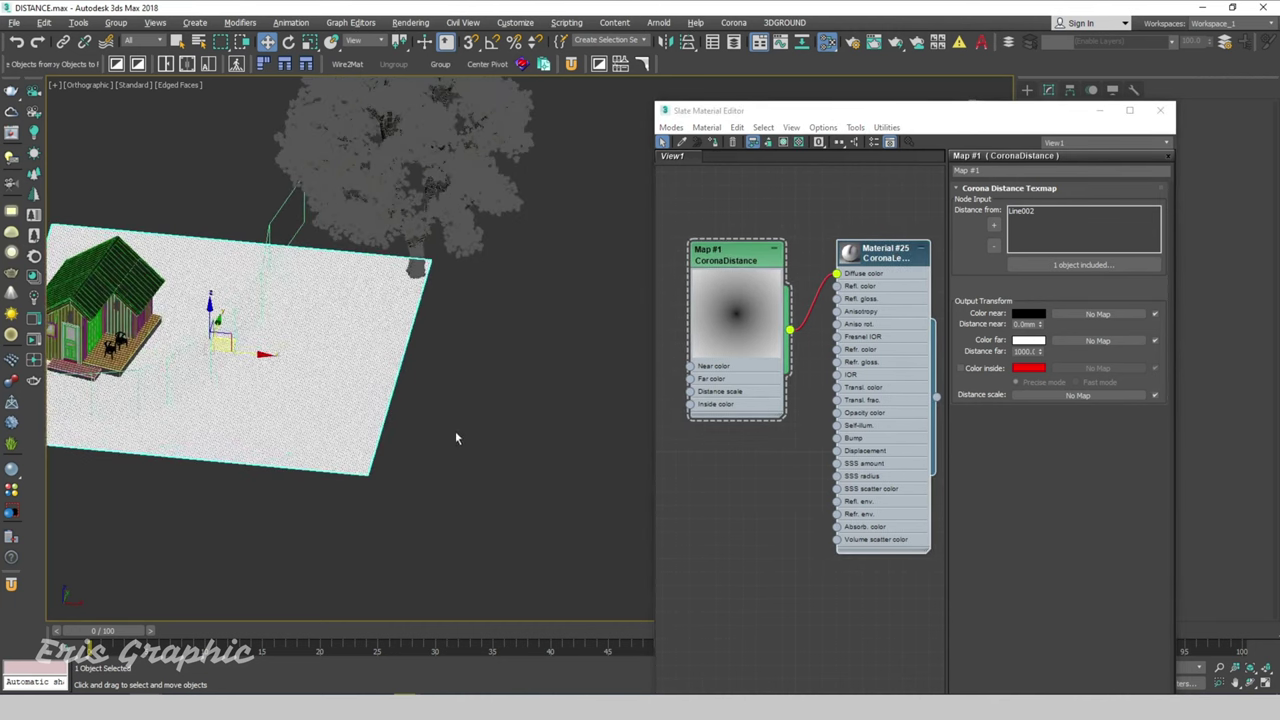
click(833, 232)
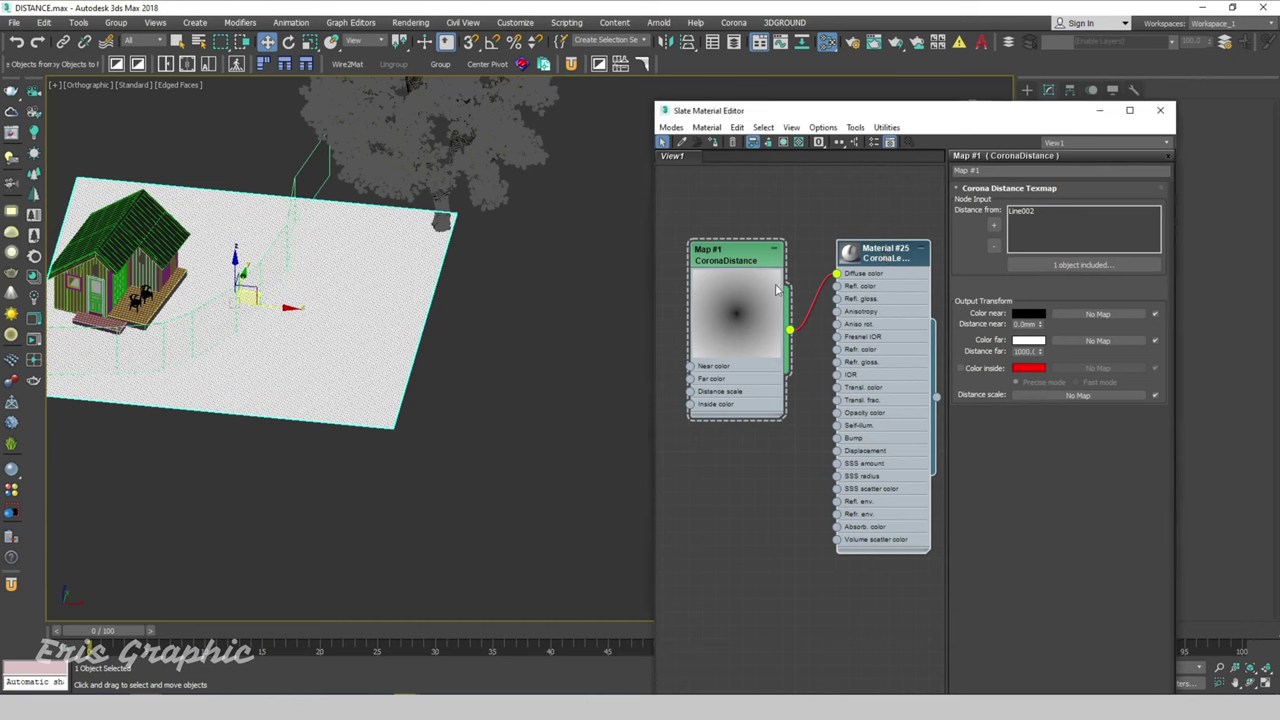
click(438, 352)
click(712, 141)
click(530, 343)
click(1160, 110)
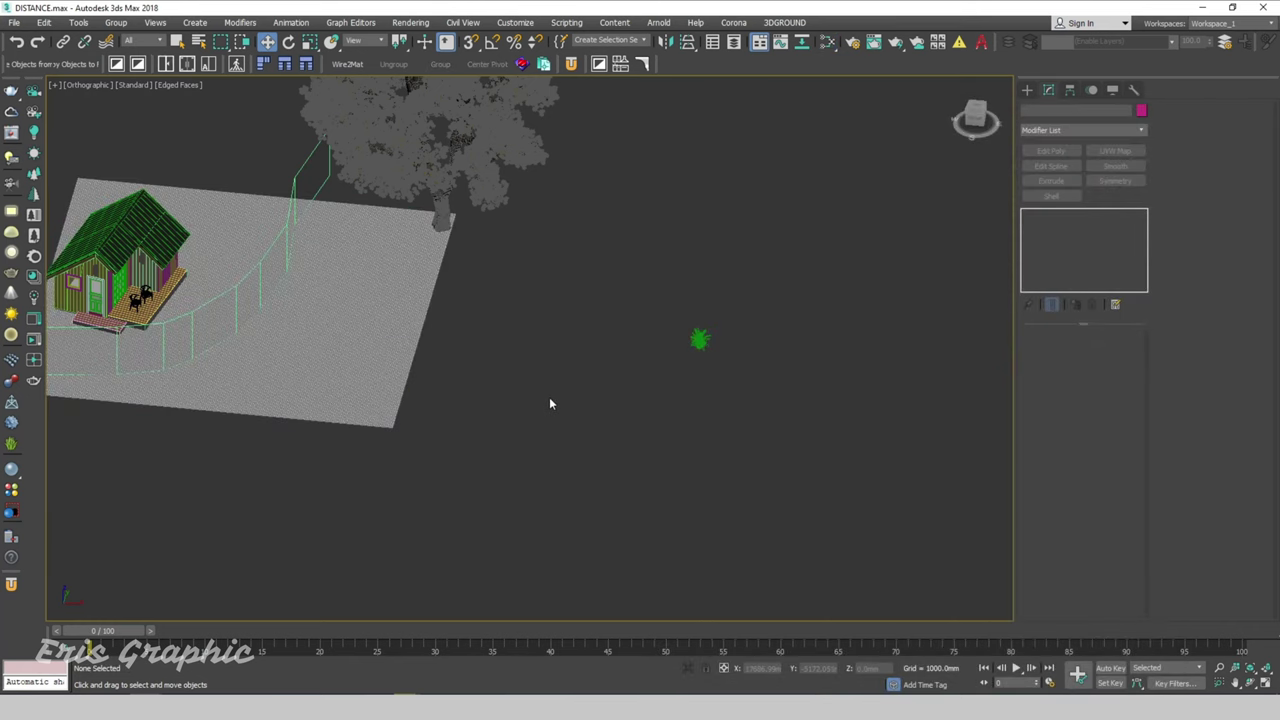
In the Top view, place a Corona camera aimed at the house
middle_drag(549, 397, 623, 381)
key(t)
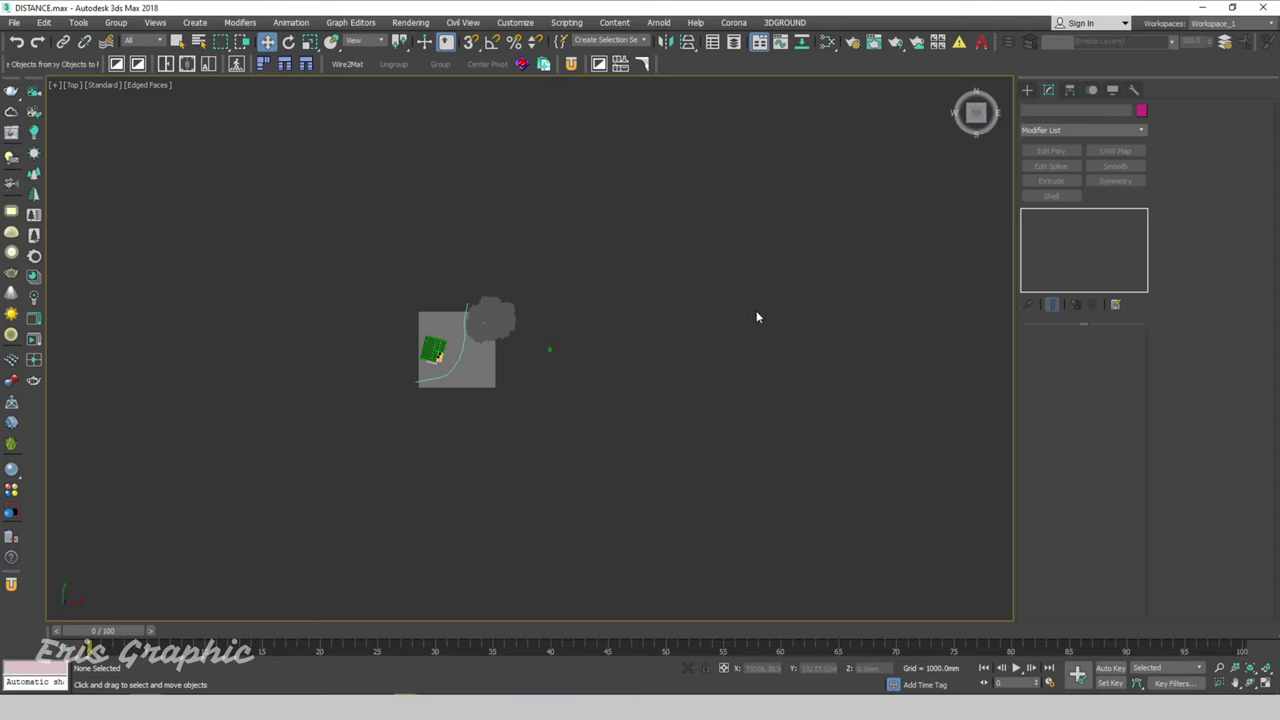
click(1026, 90)
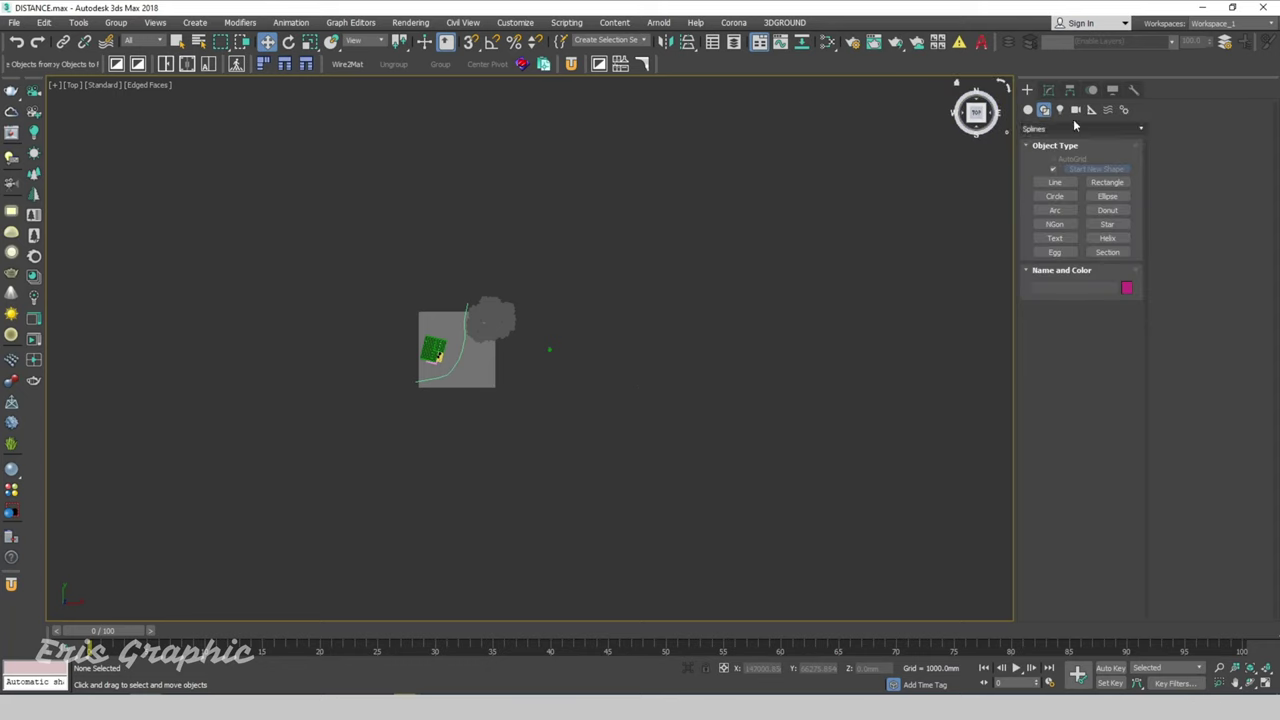
click(1075, 109)
click(1106, 185)
scroll(534, 397, up, 3)
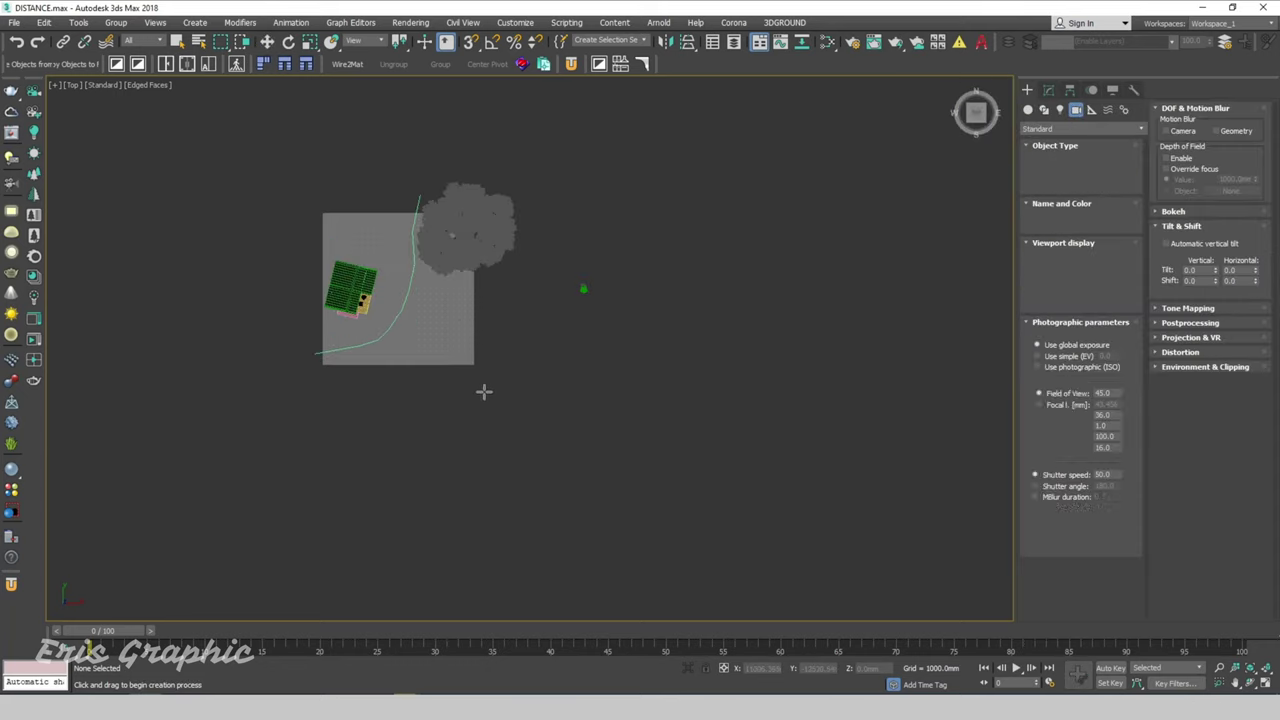
drag(680, 500, 400, 290)
right_click(679, 357)
drag(600, 471, 728, 543)
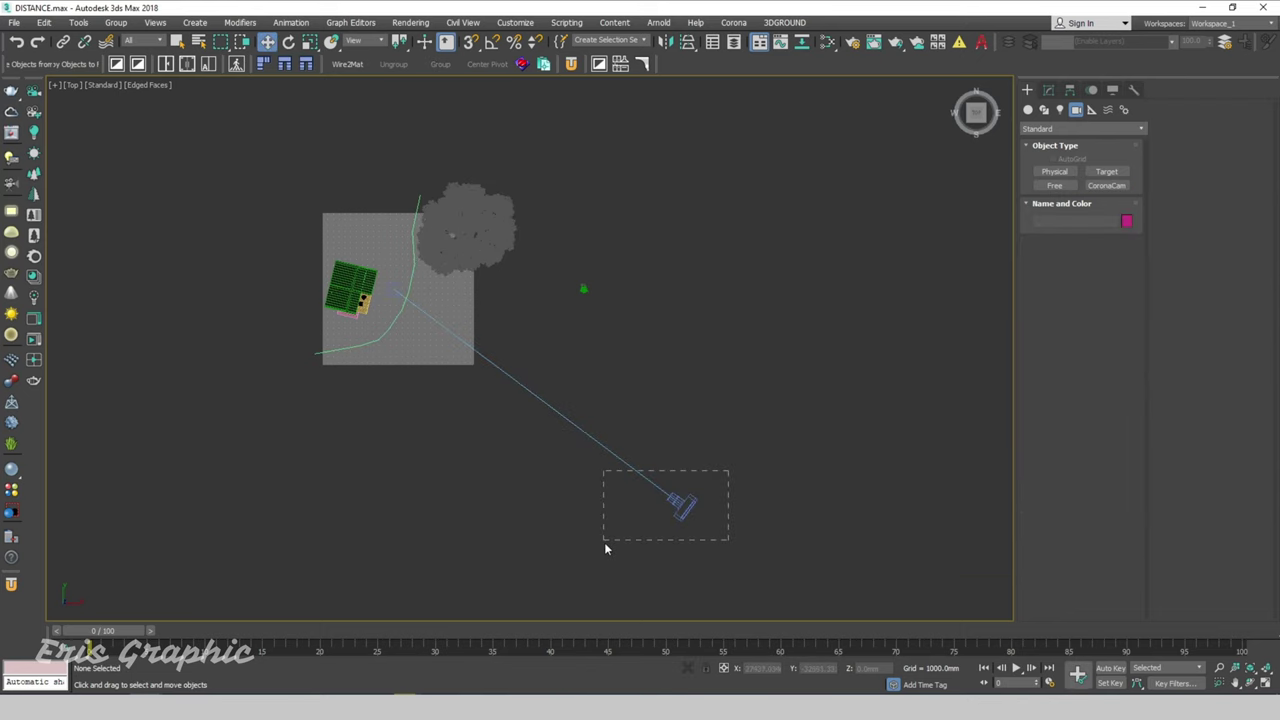
drag(701, 483, 549, 392)
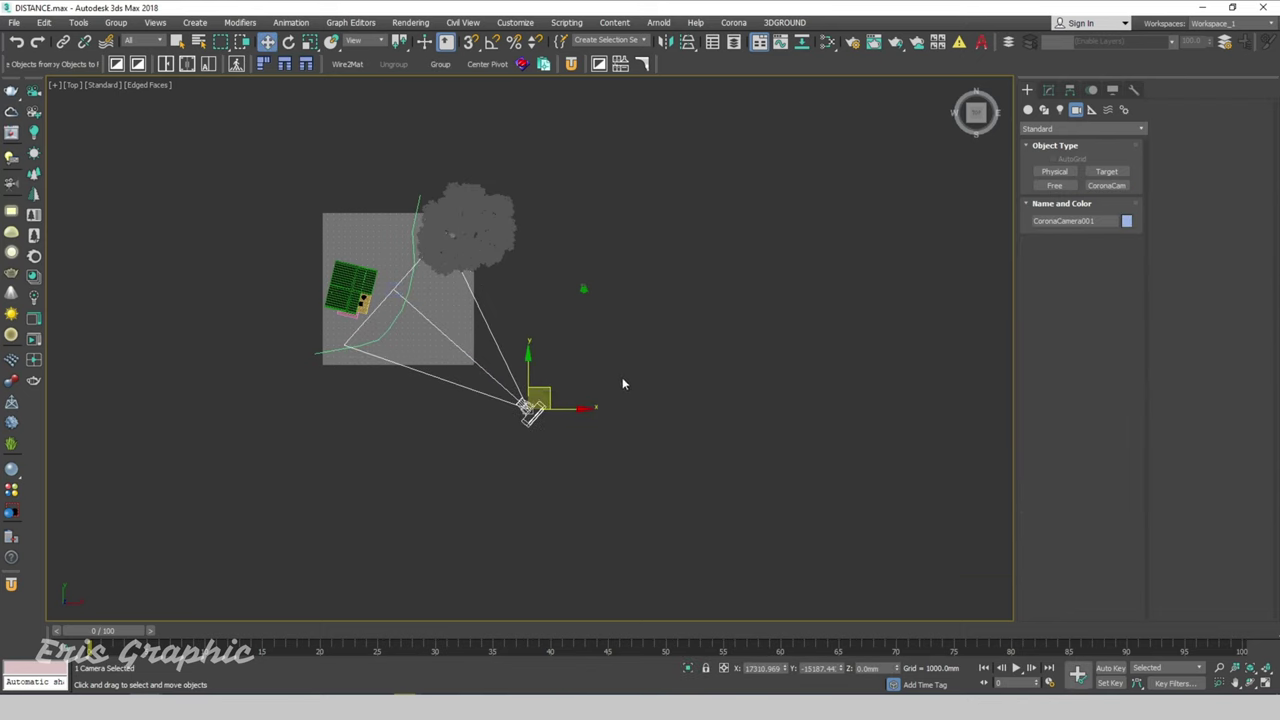
Use a two-pane side-by-side viewport layout with the camera view in the left pane
key(alt+w)
click(618, 223)
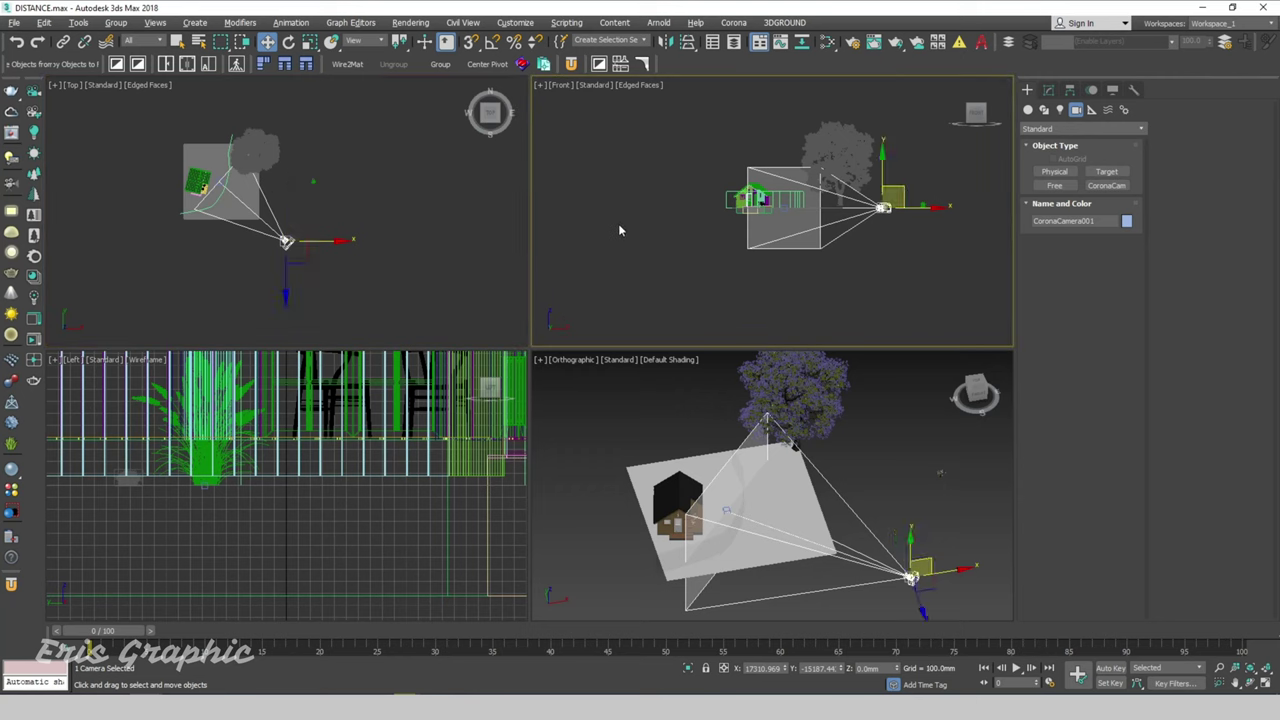
key(alt+b)
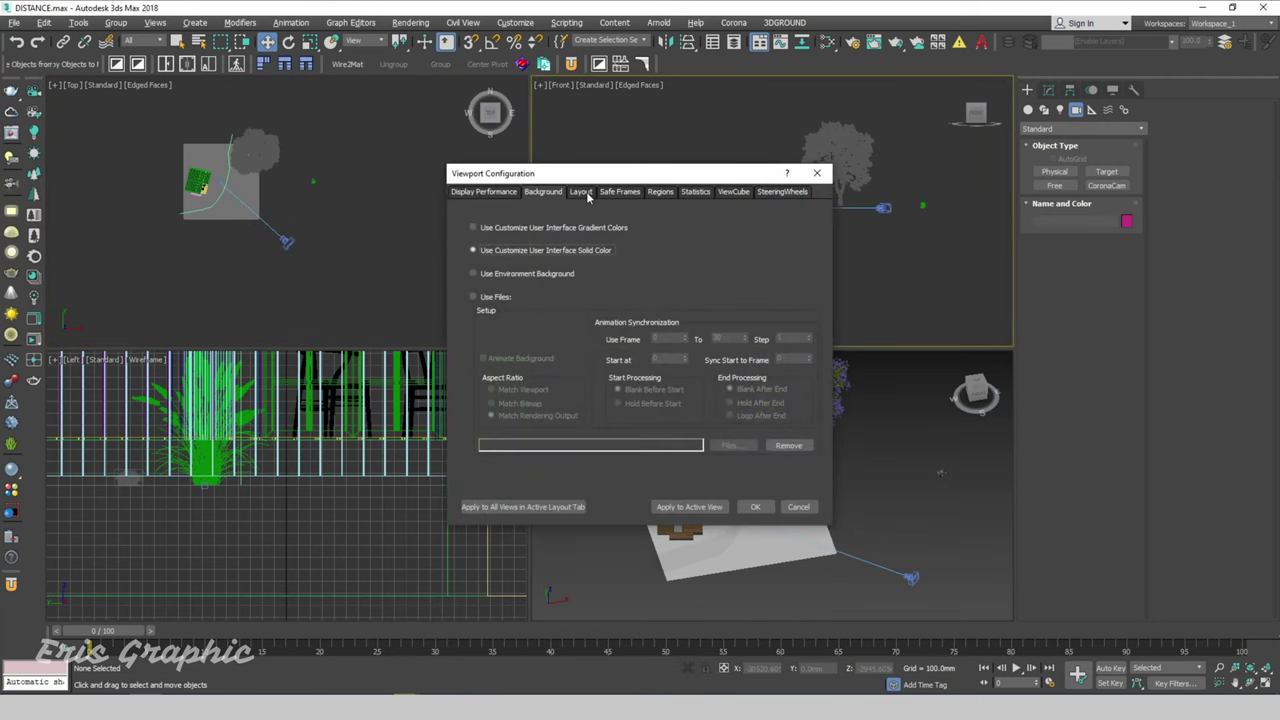
click(581, 192)
click(551, 233)
click(690, 507)
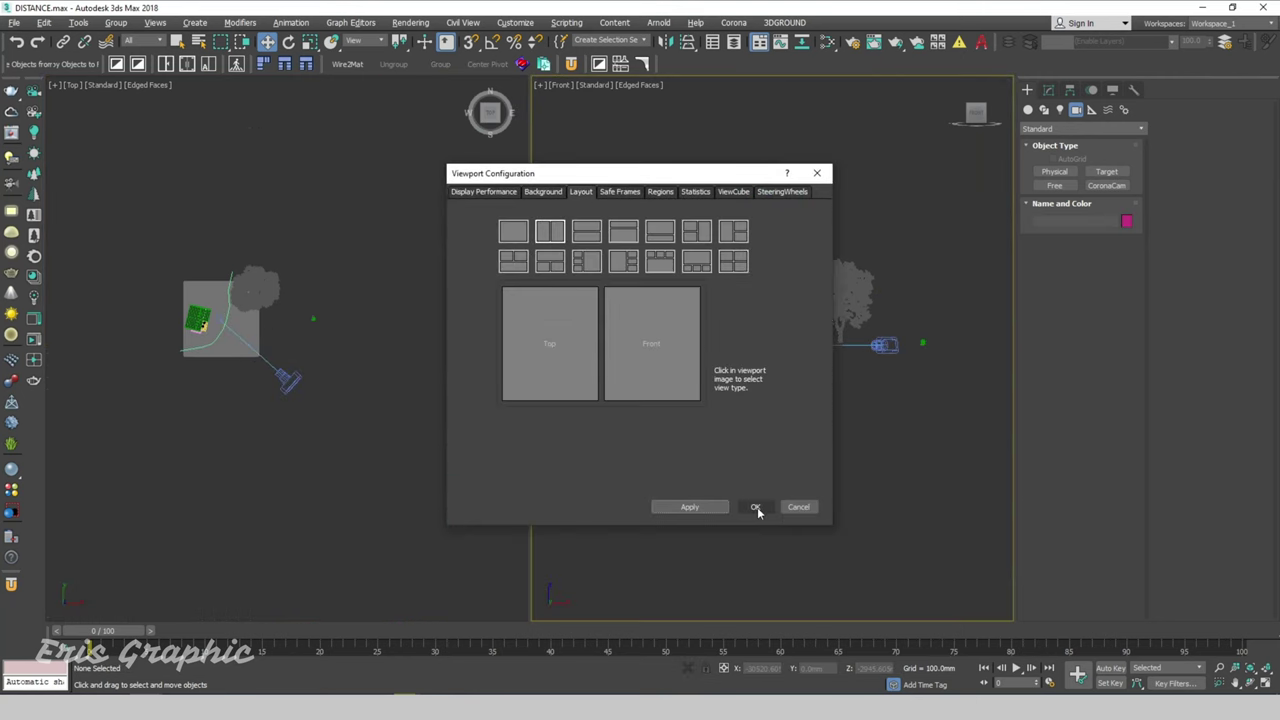
click(753, 507)
key(c)
Raise CoronaCamera001 in the front view so it looks down on the ground
click(340, 231)
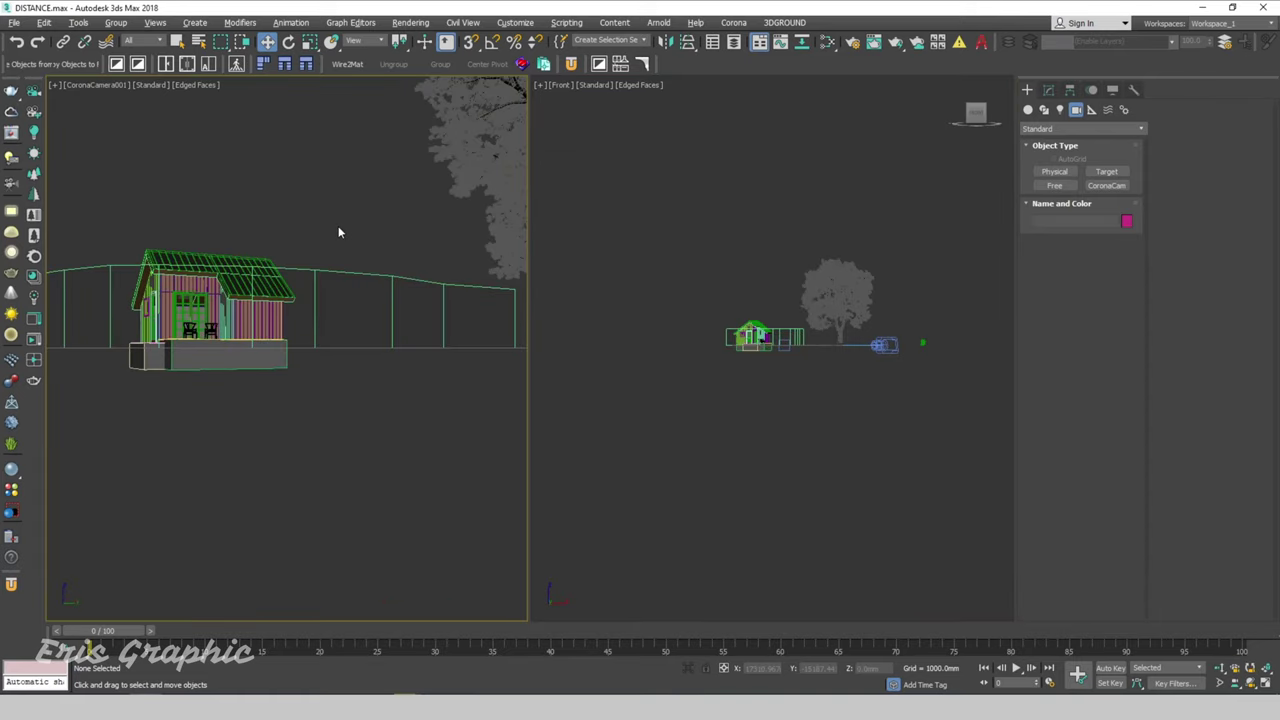
scroll(890, 355, up, 5)
click(900, 360)
scroll(900, 360, down, 3)
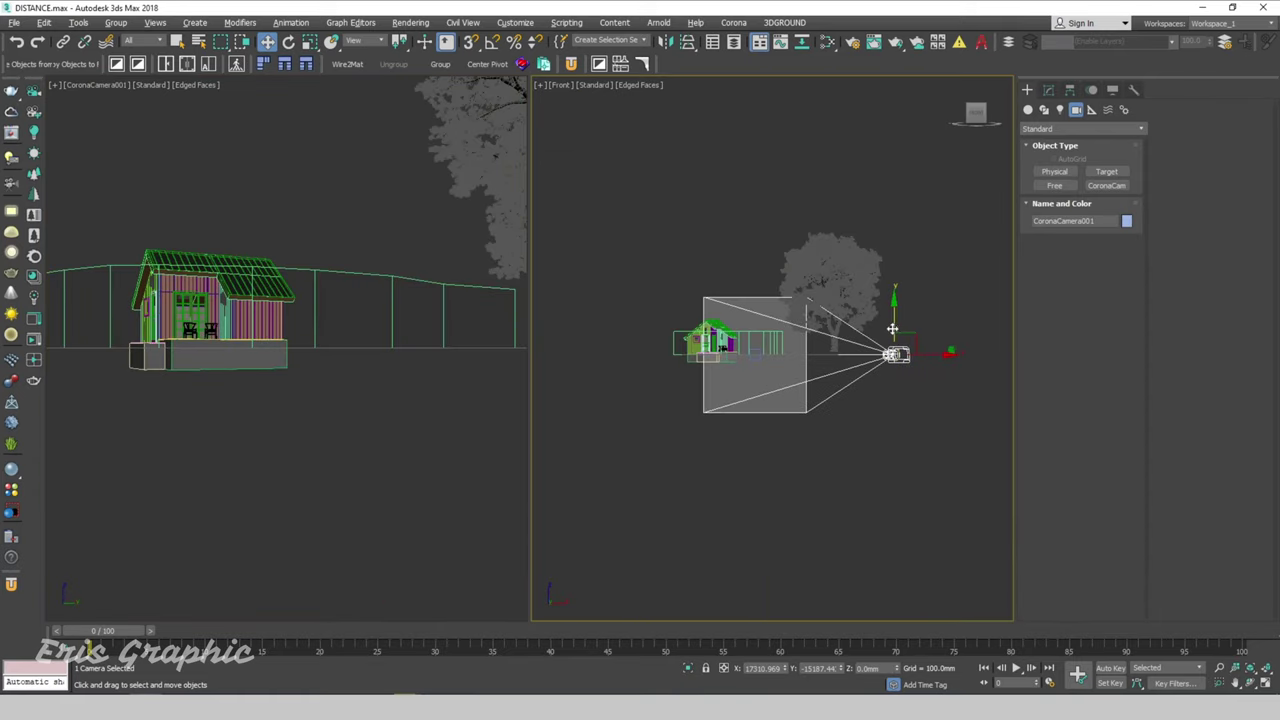
drag(900, 360, 940, 130)
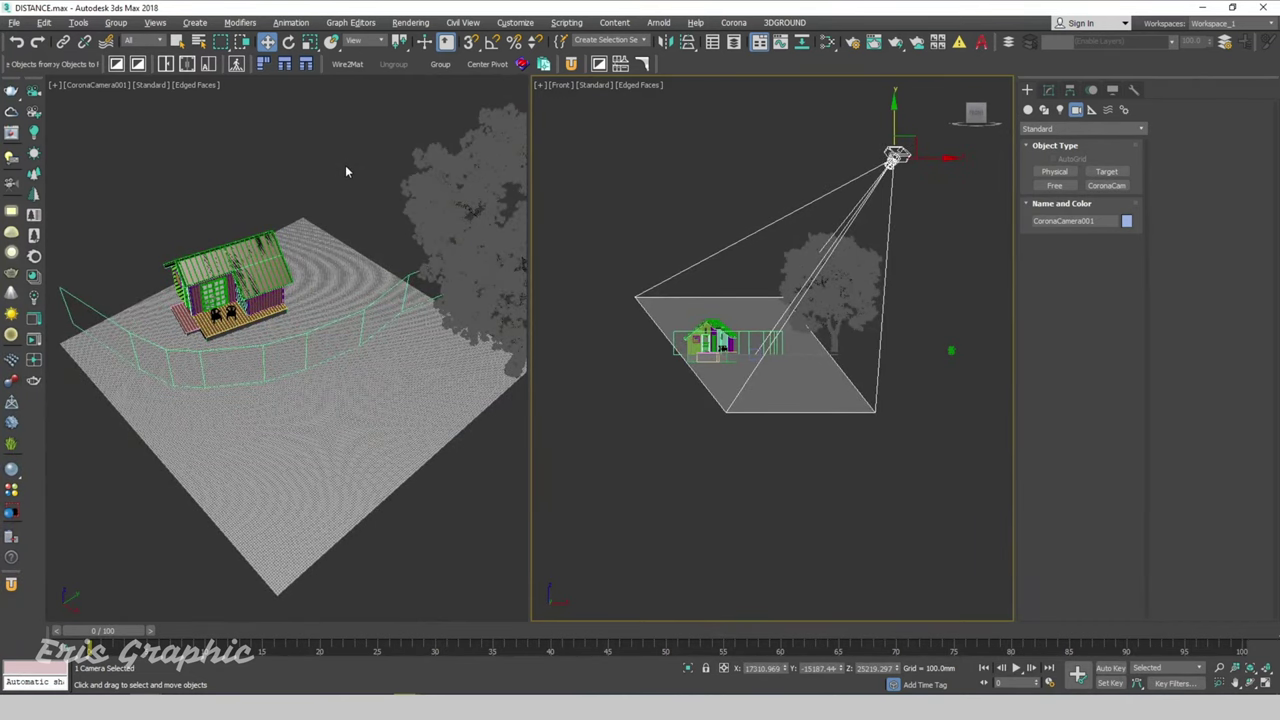
In Render Setup, set View to Render to Quad 4 - CoronaCamera001, then close the dialog
click(410, 22)
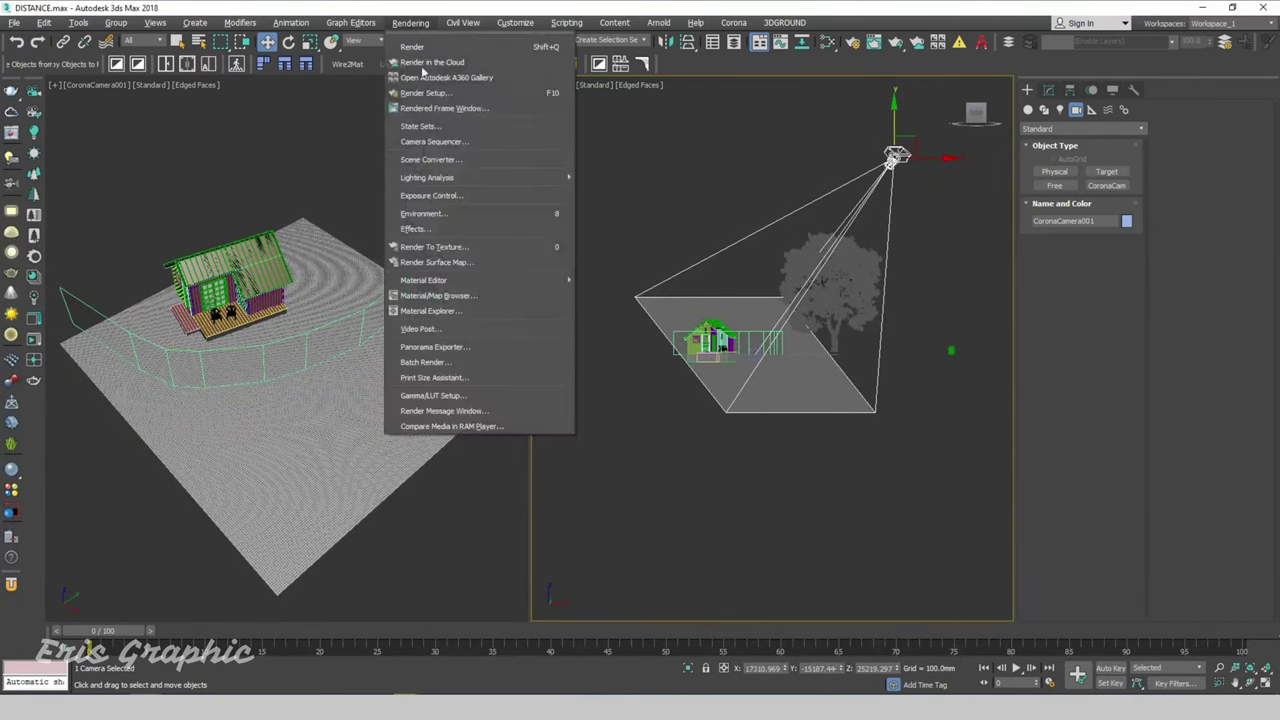
click(453, 96)
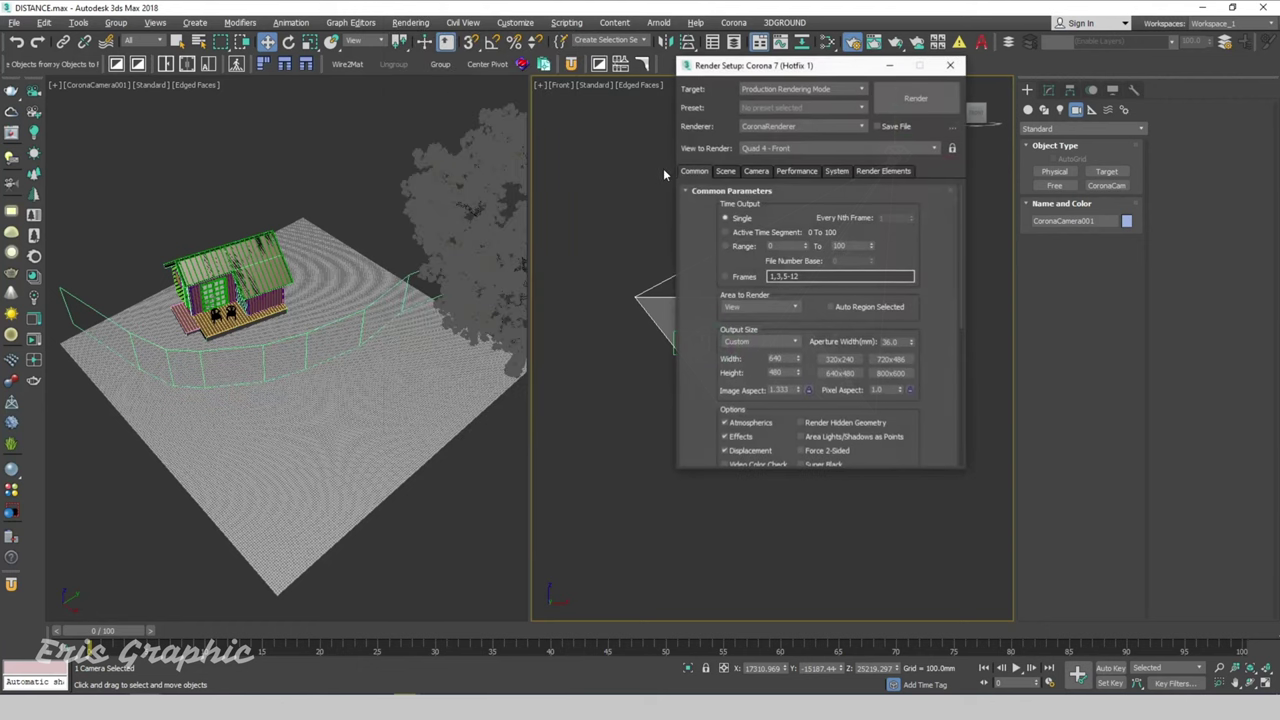
click(725, 172)
click(693, 172)
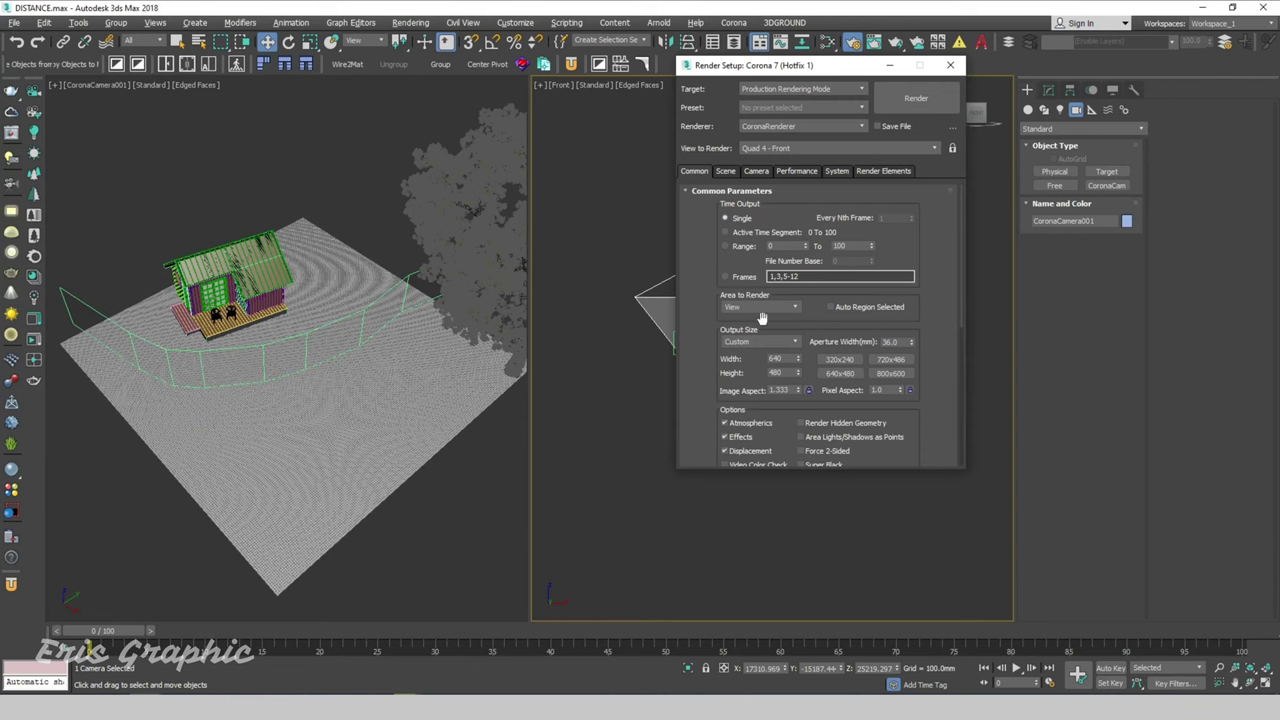
click(344, 157)
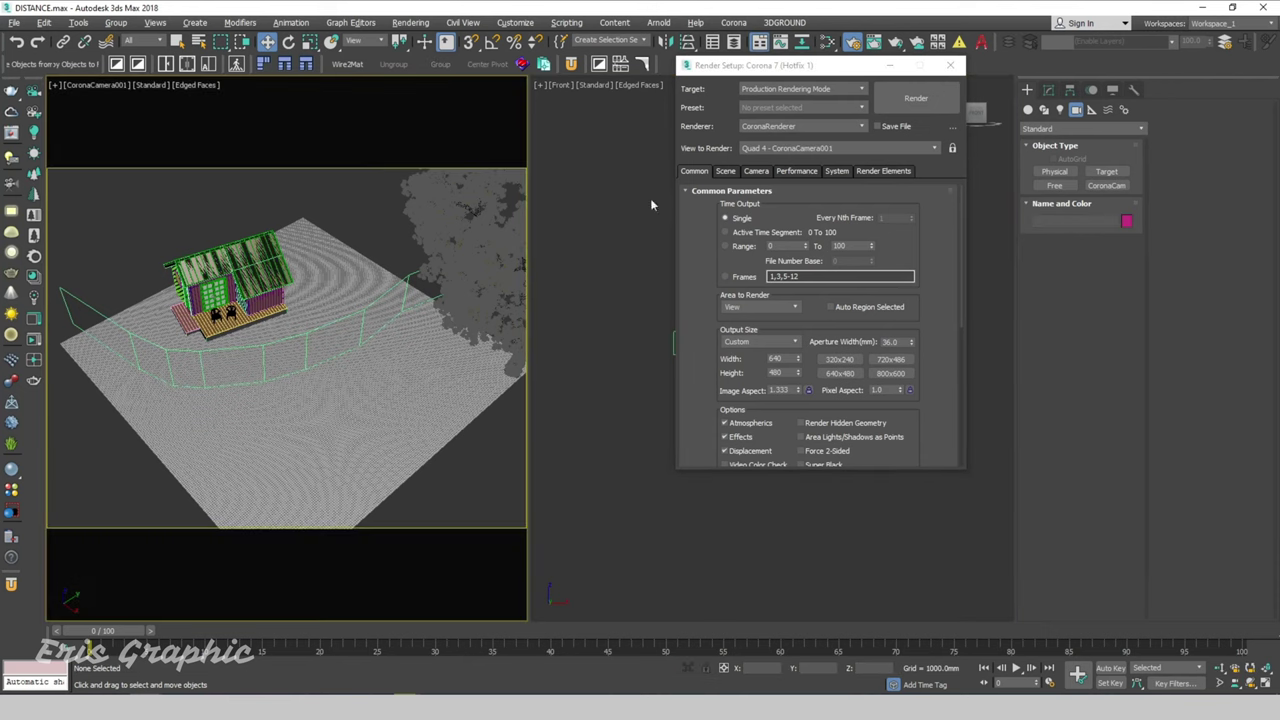
click(950, 66)
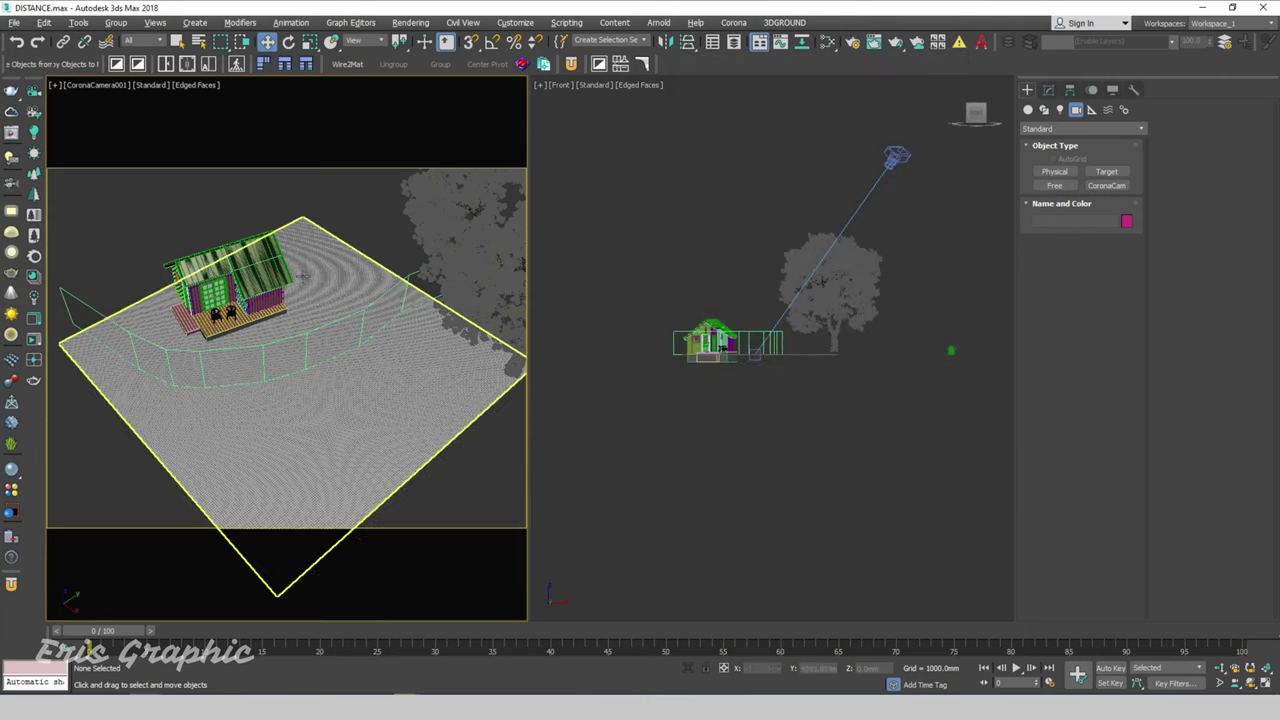
Reposition CoronaCamera001 from a top-down right view to reframe the house
click(748, 179)
key(t)
scroll(912, 470, up, 2)
click(887, 498)
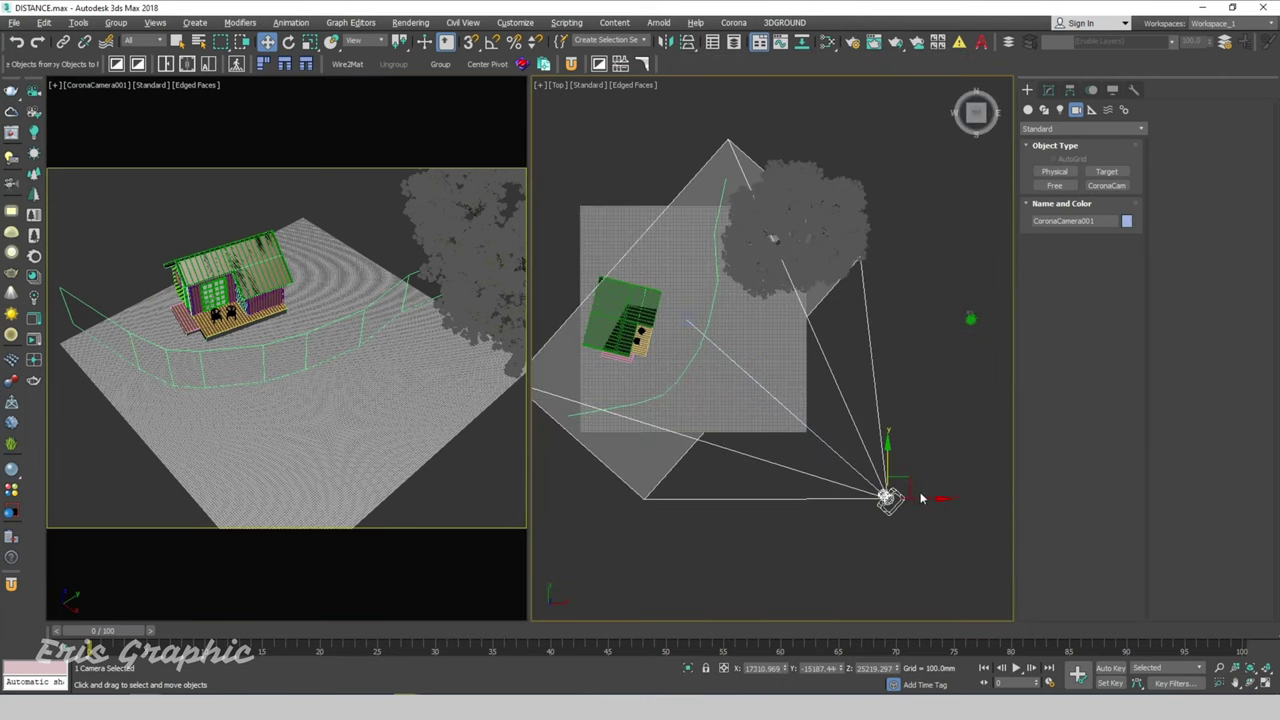
drag(921, 497, 860, 584)
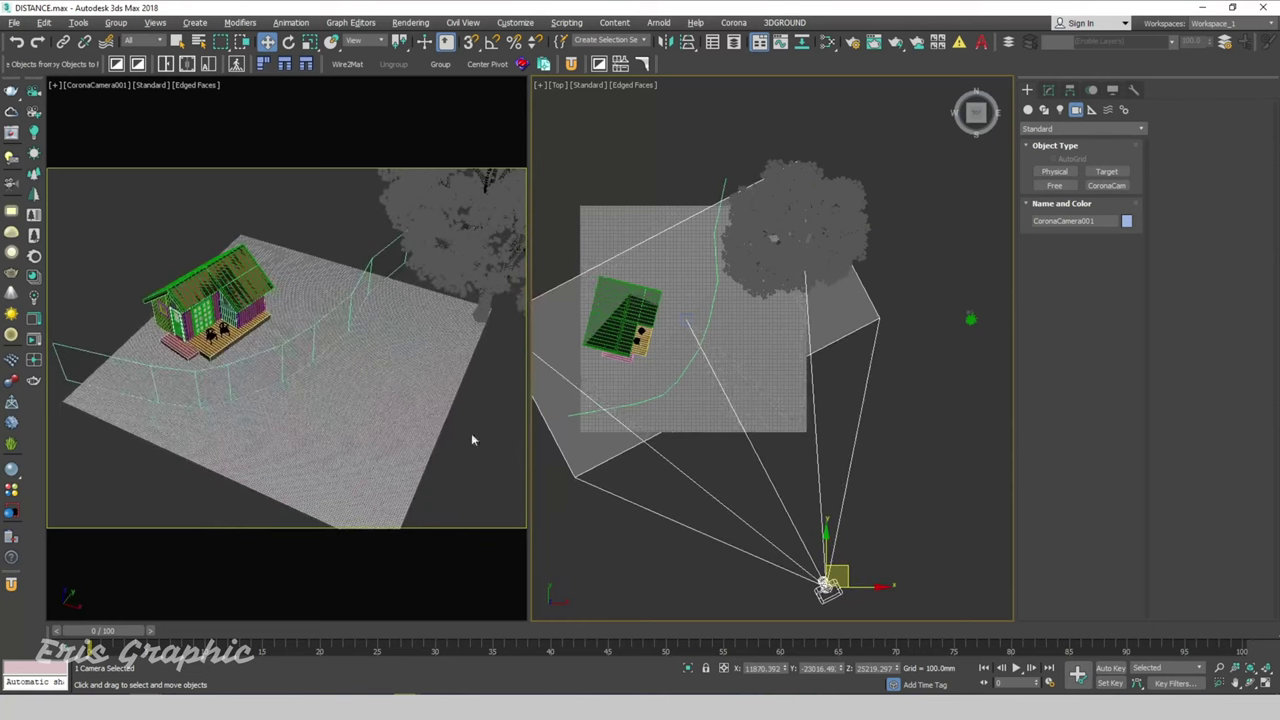
middle_drag(473, 439, 463, 380)
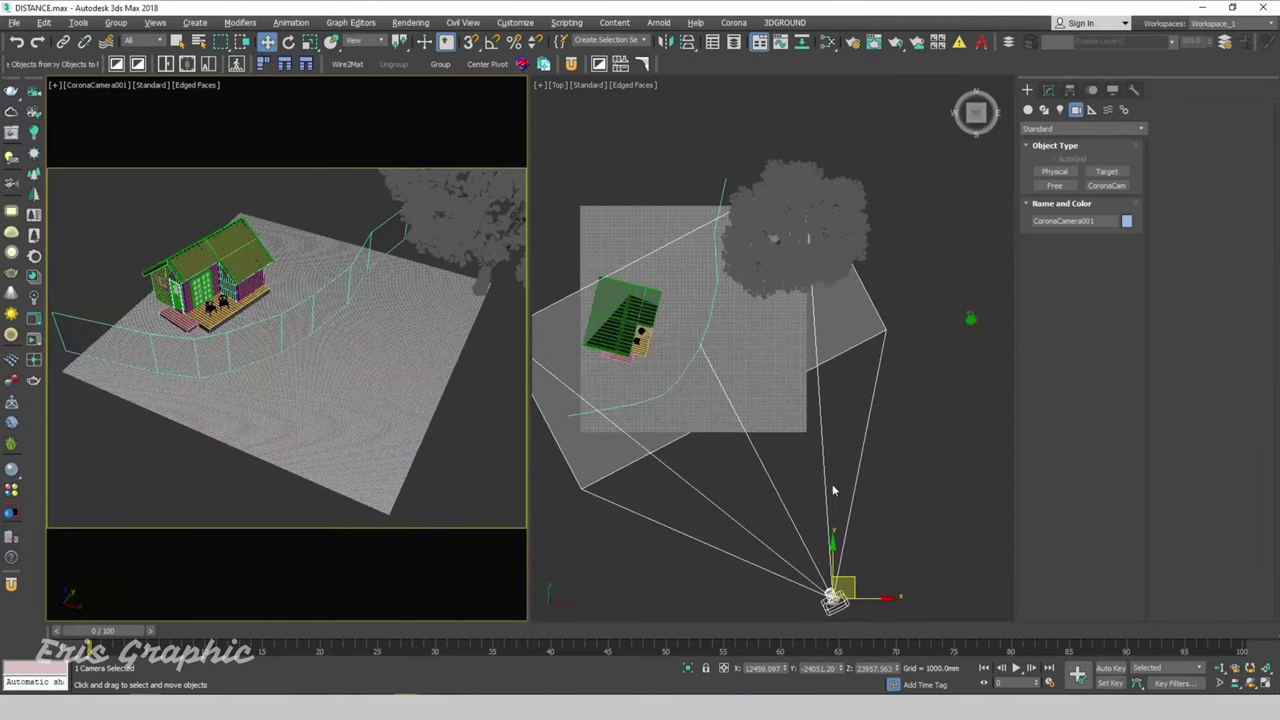
scroll(832, 490, down, 3)
Raise the camera higher from a left side view, then make the camera view active
key(l)
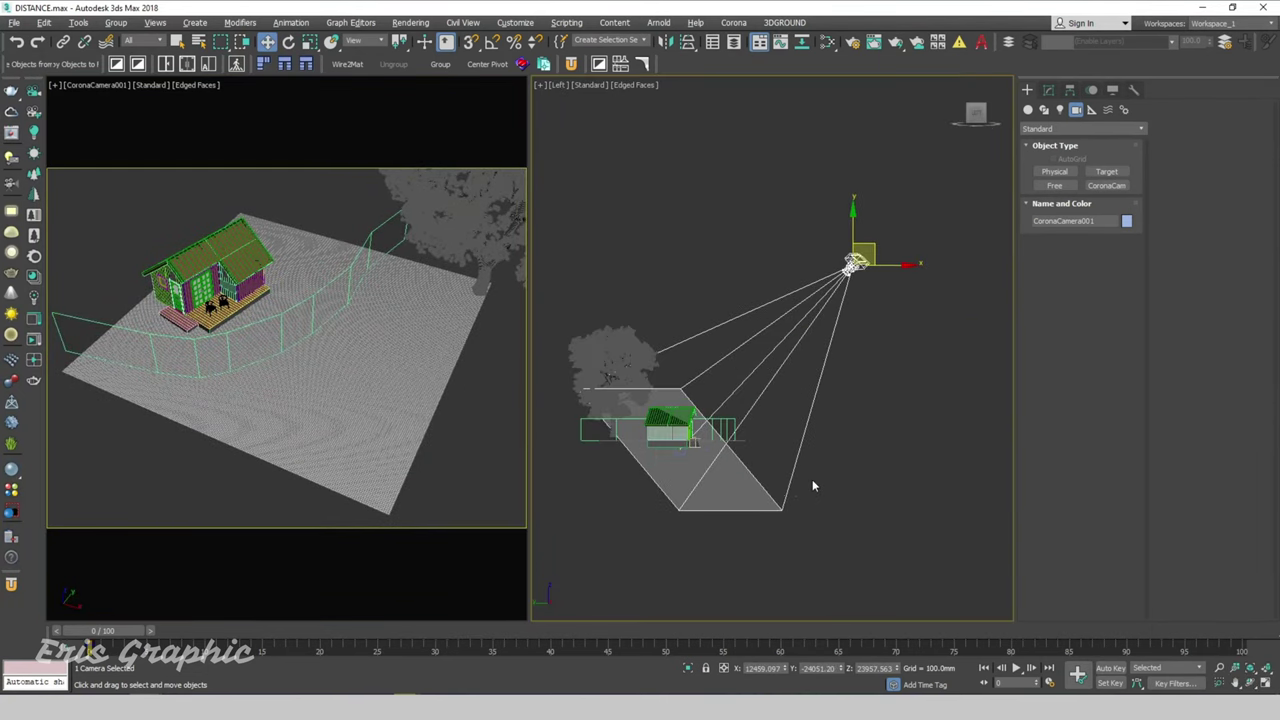
scroll(812, 479, down, 2)
drag(815, 335, 814, 295)
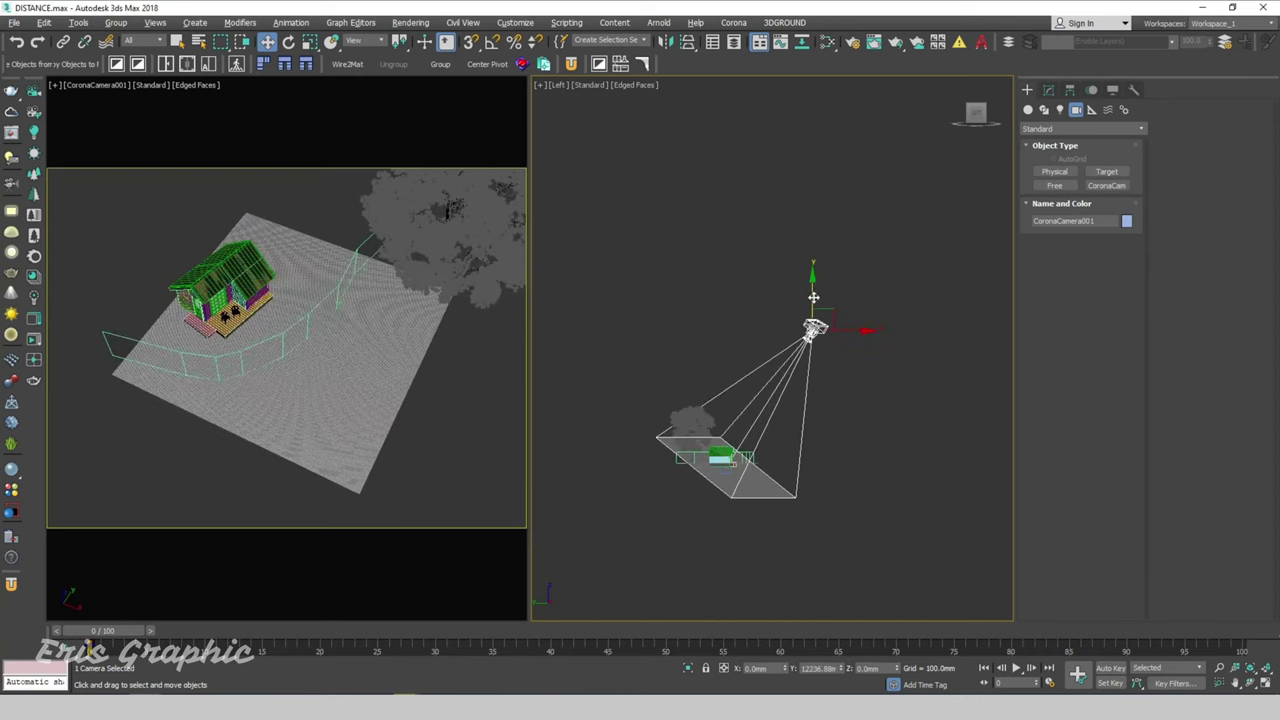
click(465, 403)
click(686, 280)
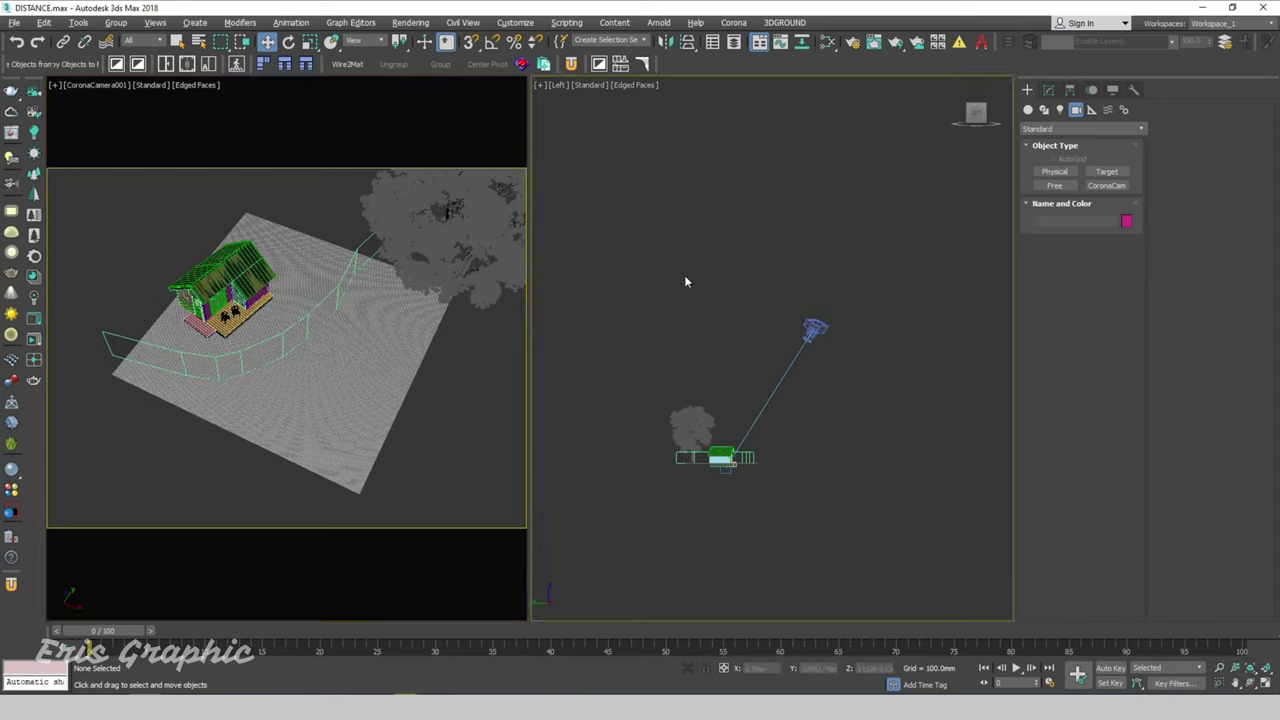
click(432, 369)
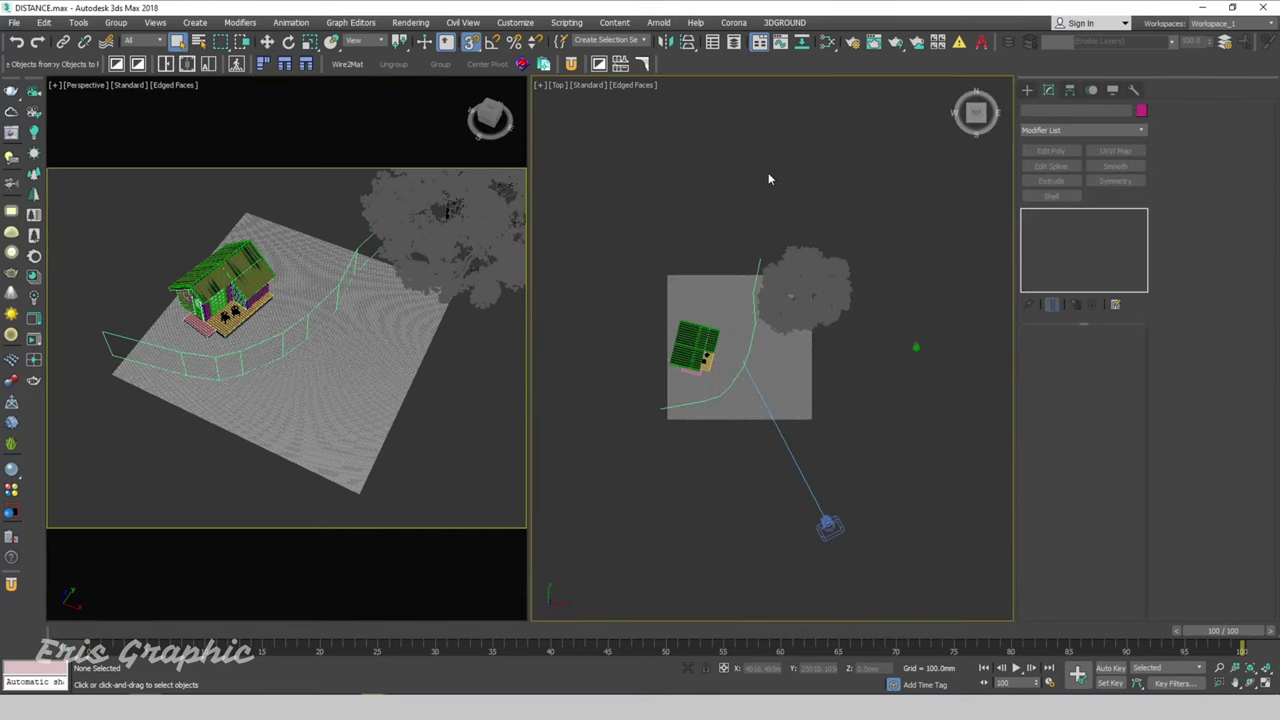
In the Slate editor, add a CoronaBitmap node loaded with 1739 Sun Clouds.hdr
key(m)
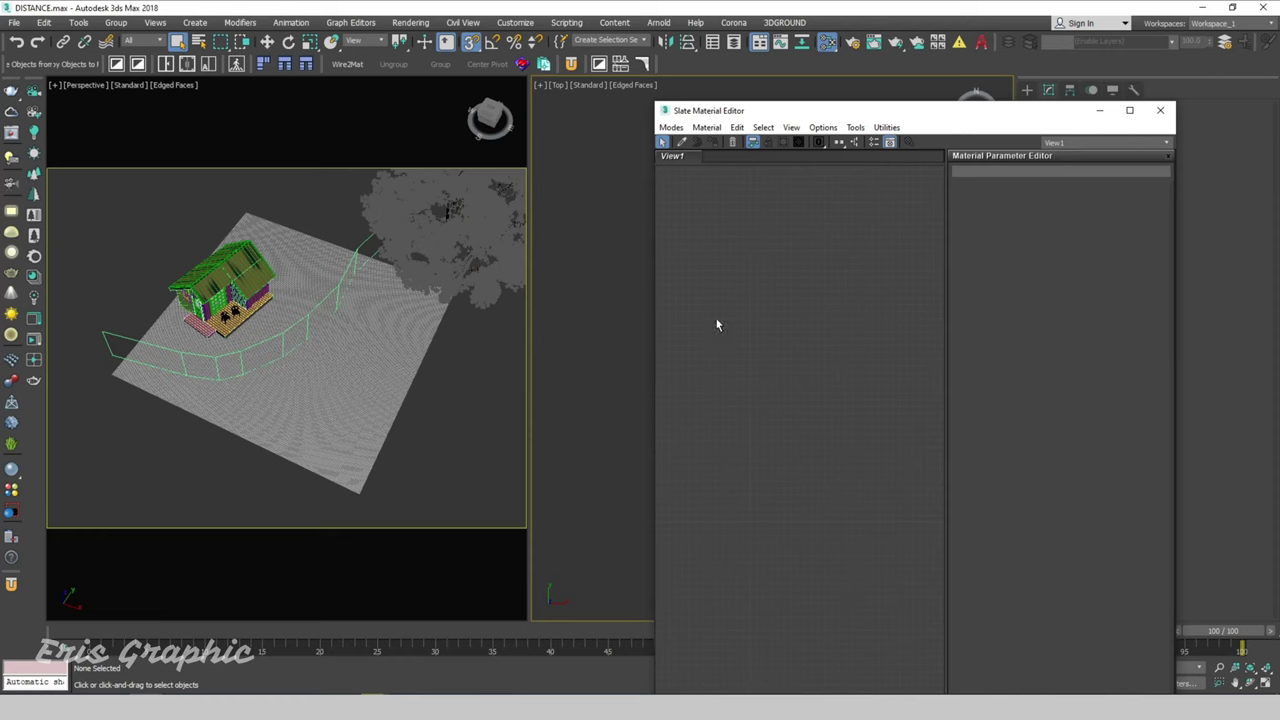
right_click(703, 237)
mouse_move(863, 272)
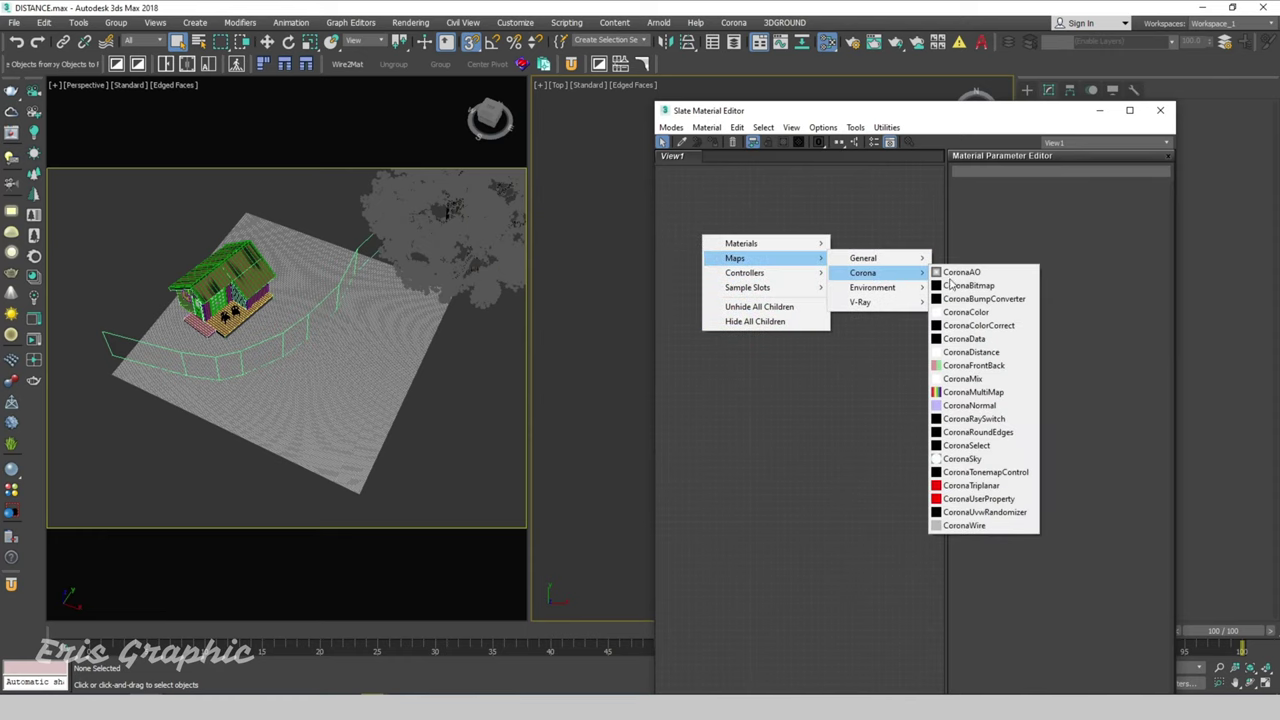
click(968, 285)
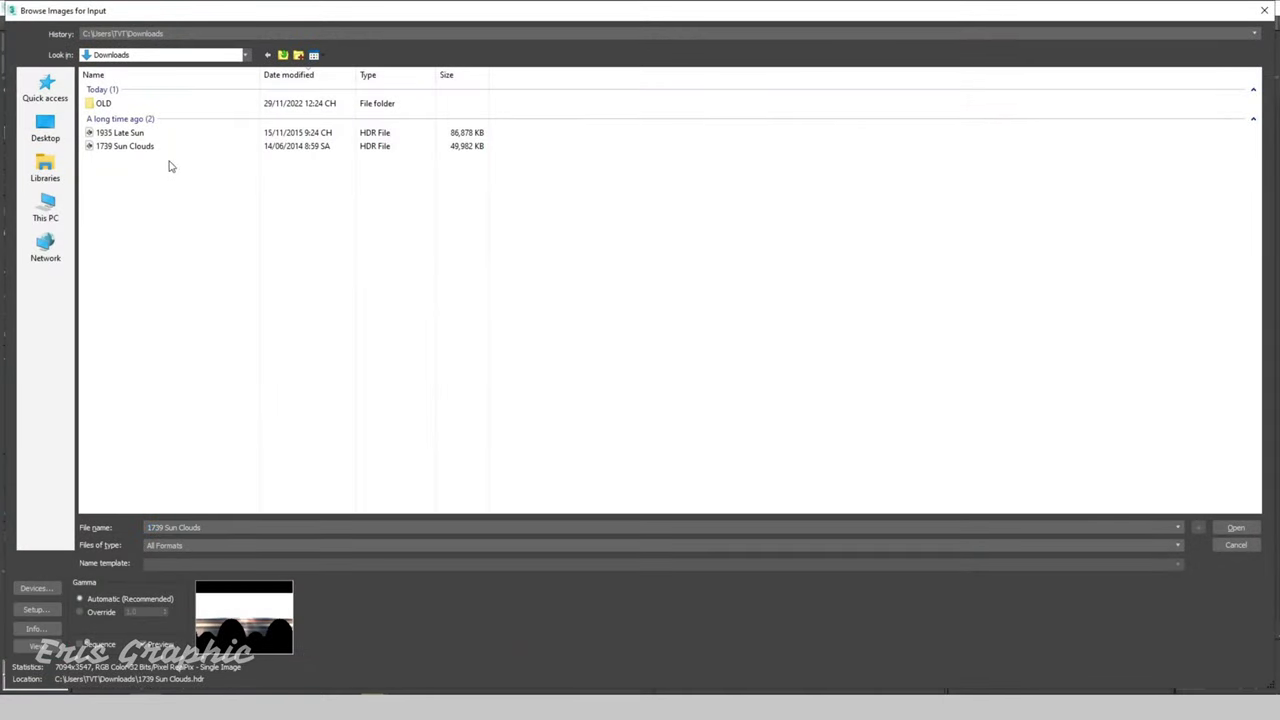
click(150, 148)
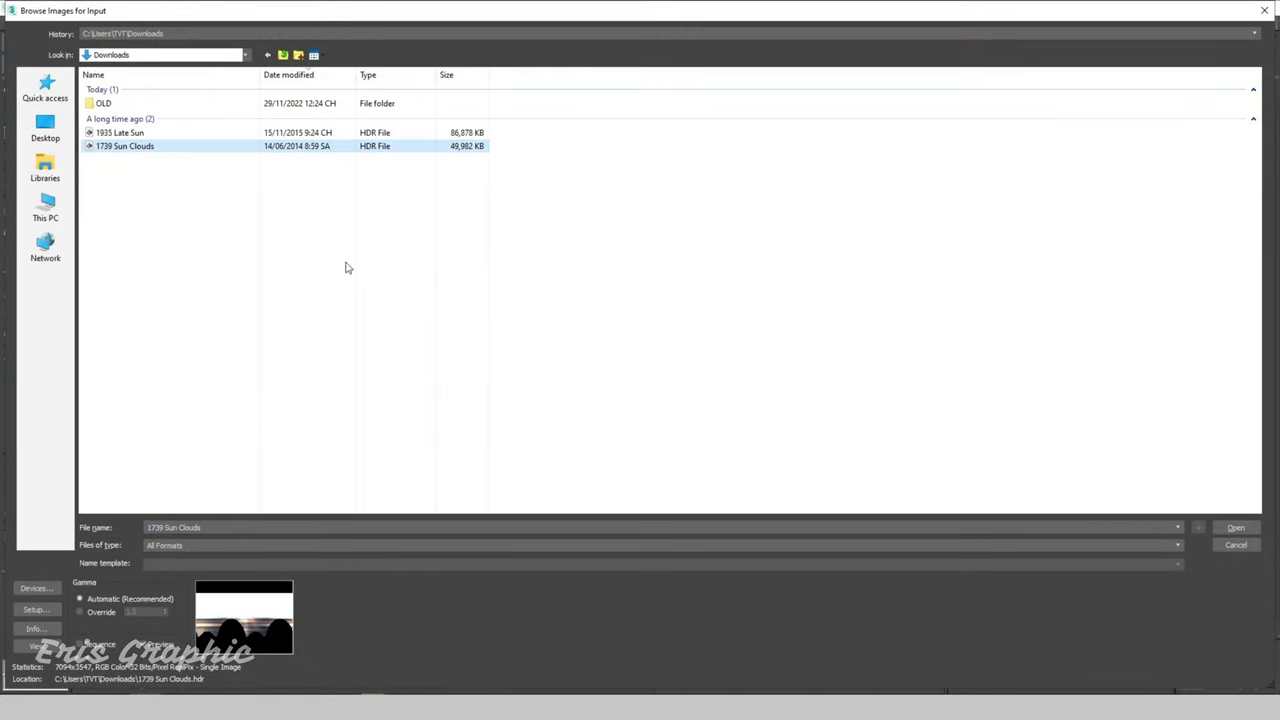
click(1226, 528)
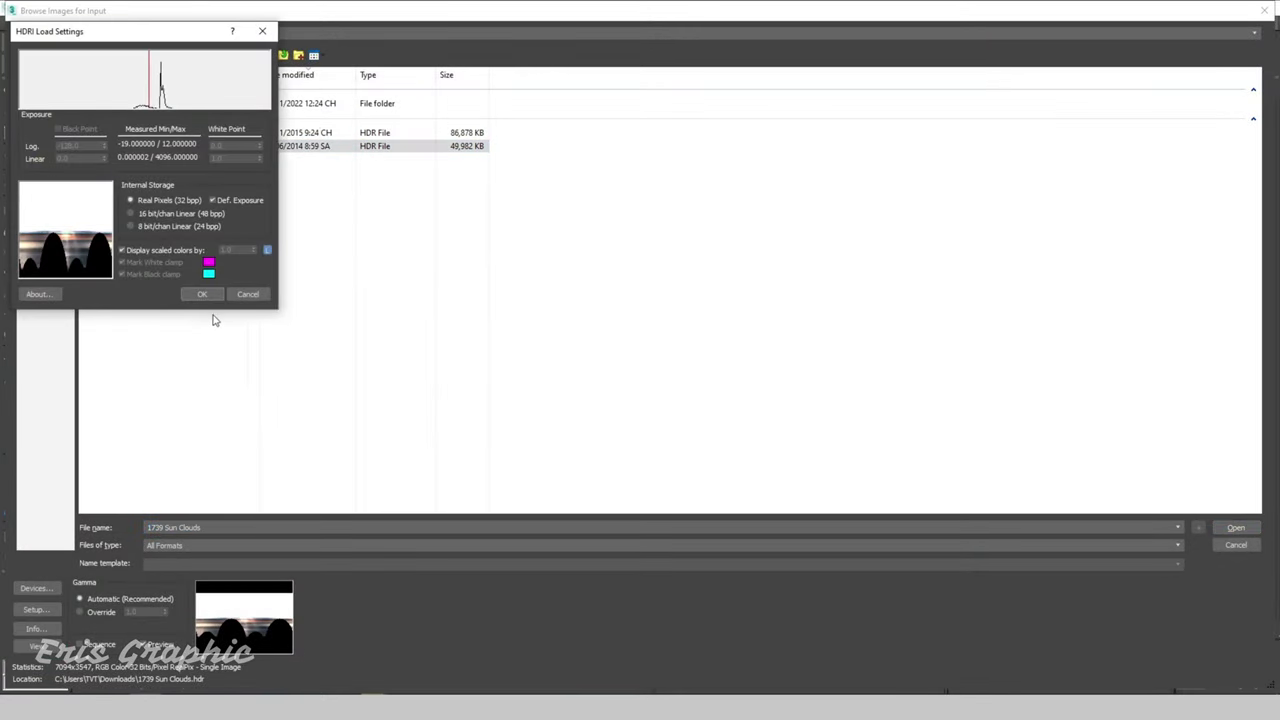
click(204, 293)
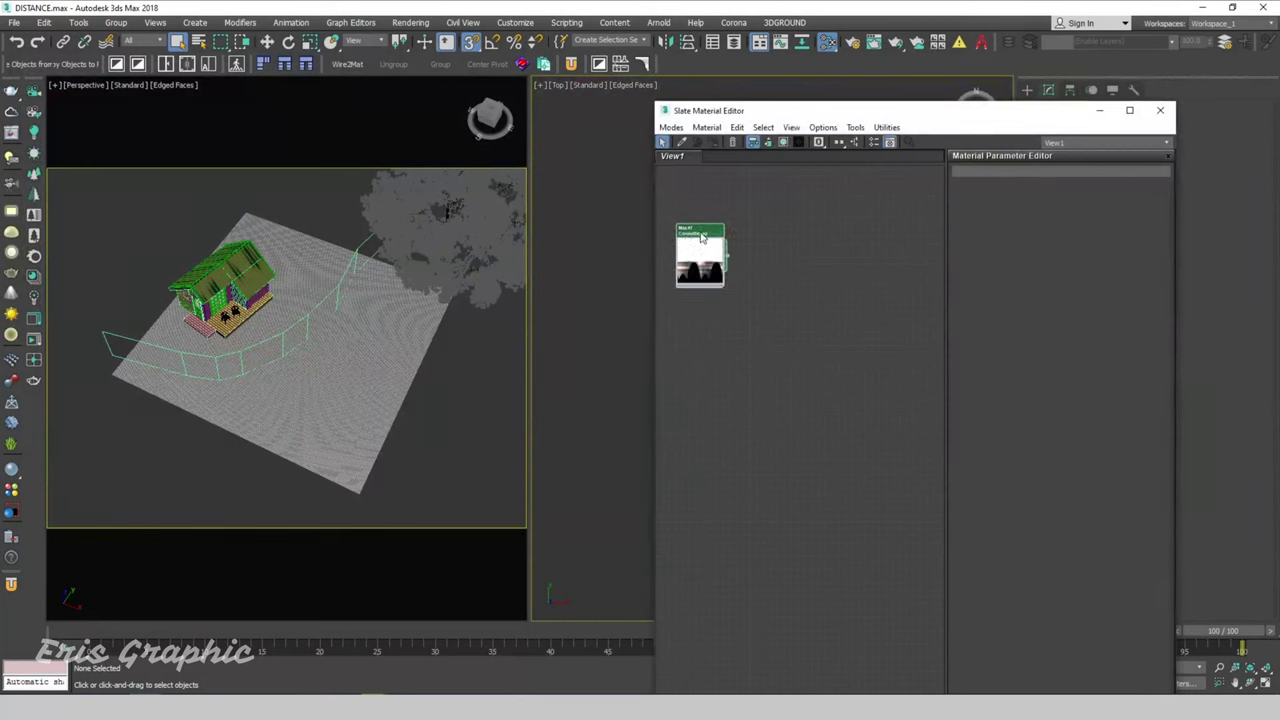
Wire the Sun Clouds bitmap into a new CoronaColorCorrect map (Map #8) and arrange both nodes
drag(728, 258, 760, 256)
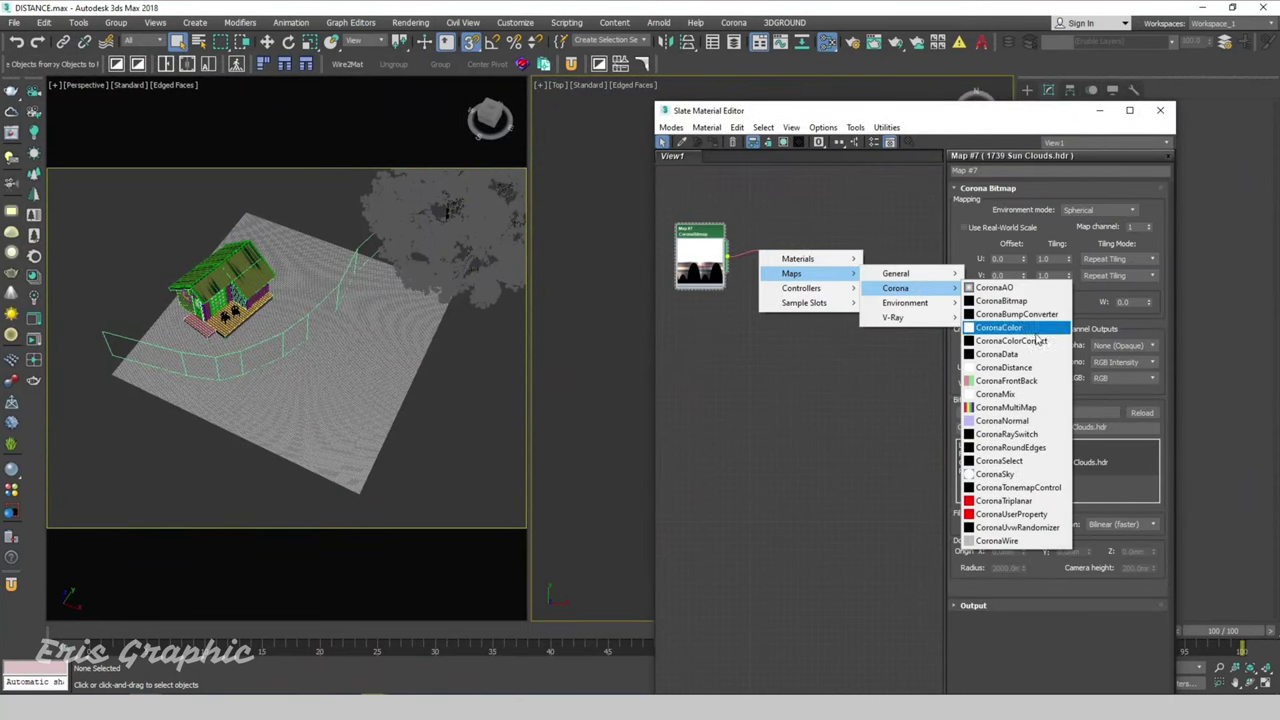
click(1000, 327)
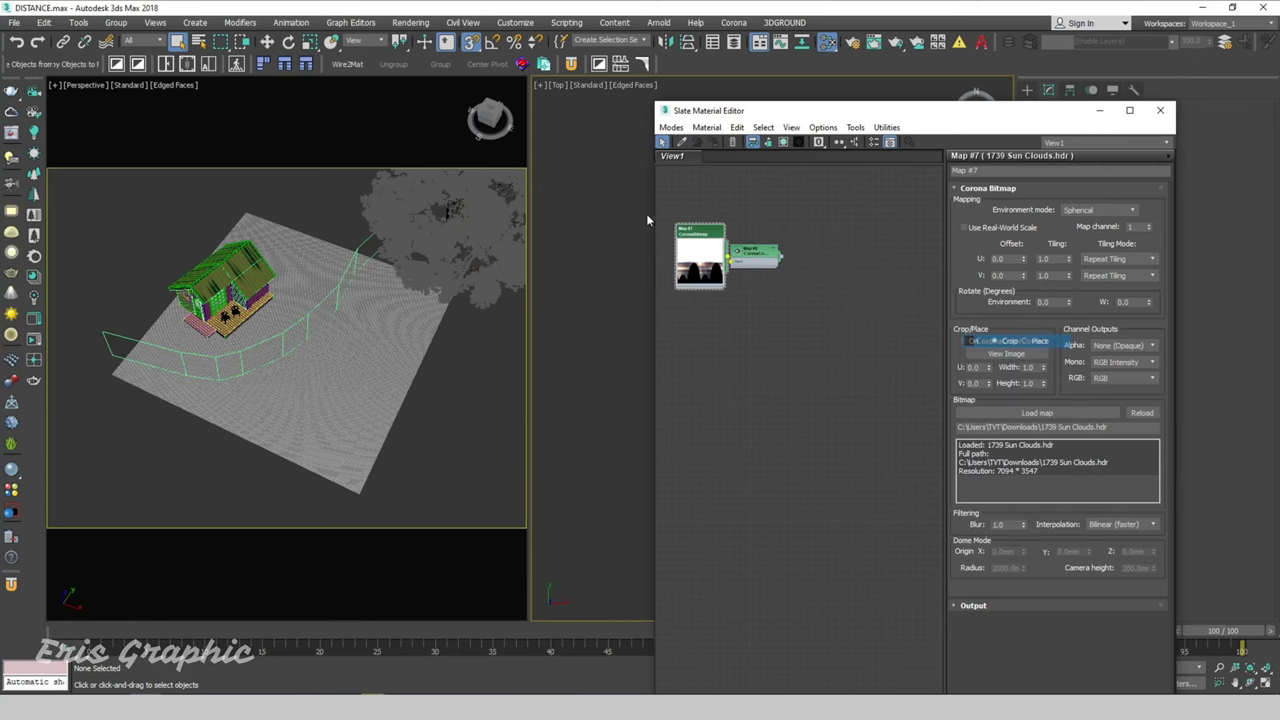
mouse_move(696, 239)
mouse_down()
mouse_move(743, 227)
mouse_move(718, 249)
mouse_up()
click(792, 243)
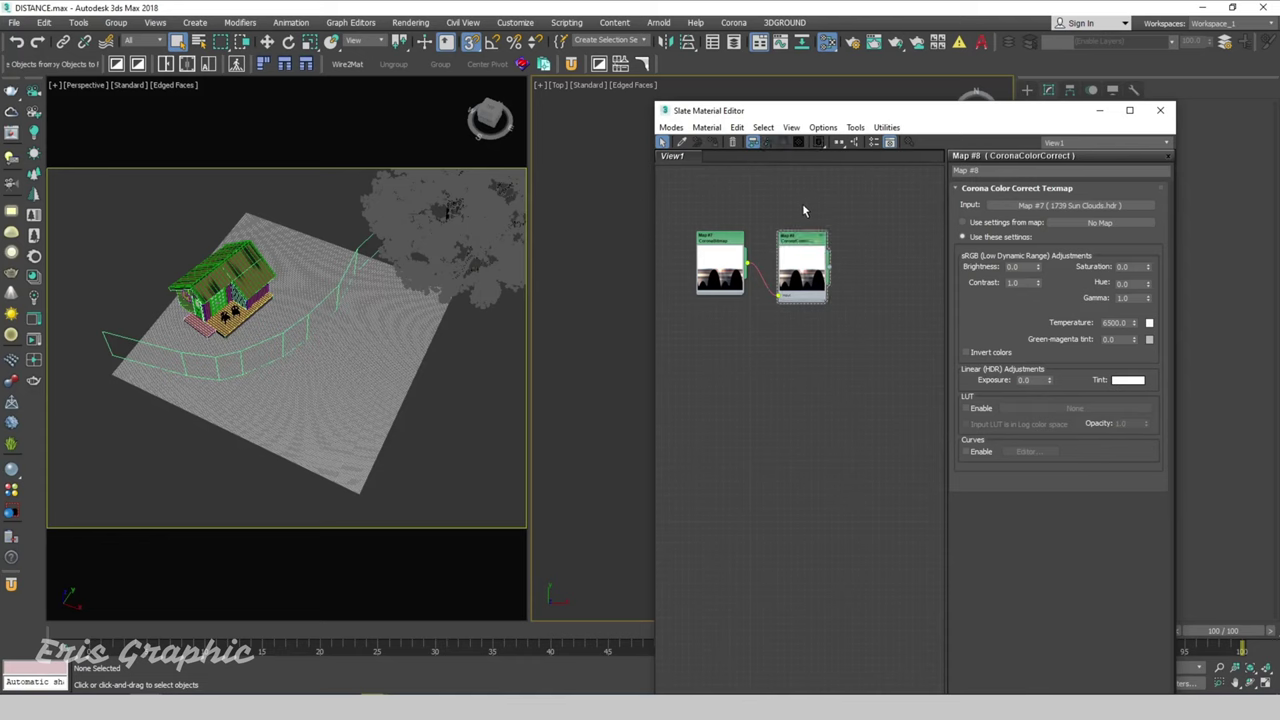
Instance the ColorCorrect map into the Environment Map slot of Environment and Effects
click(410, 22)
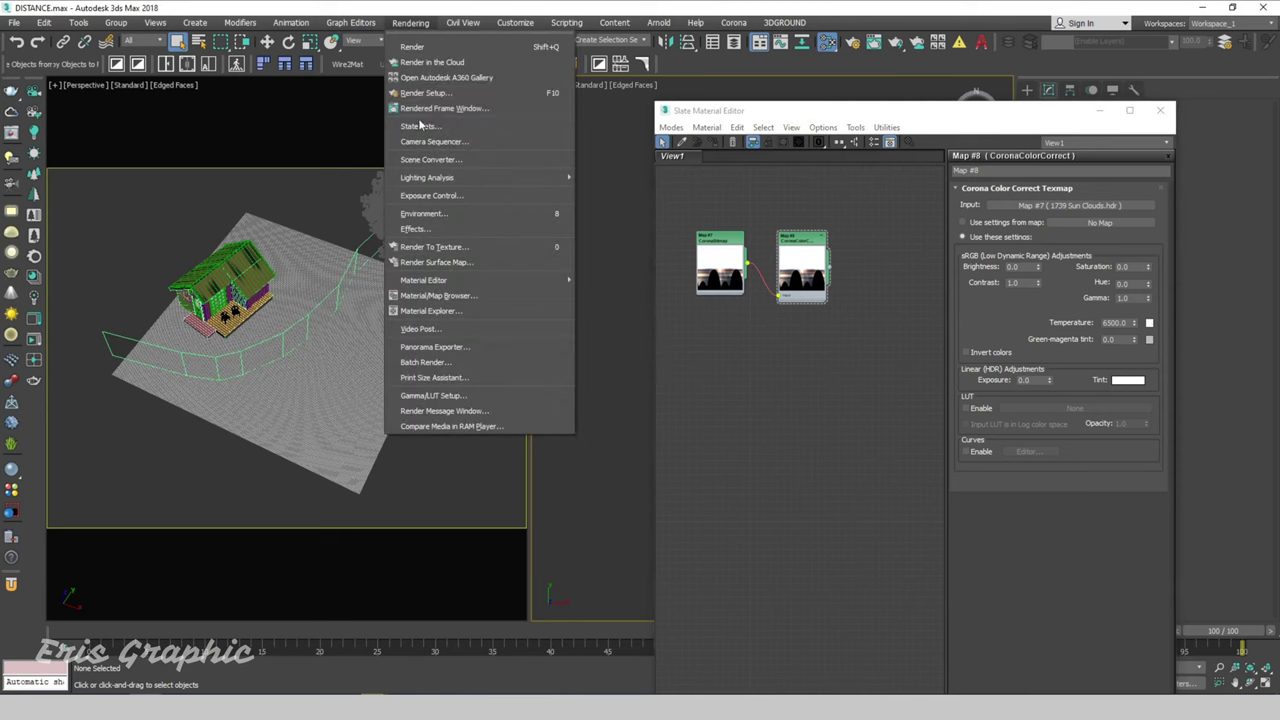
click(478, 213)
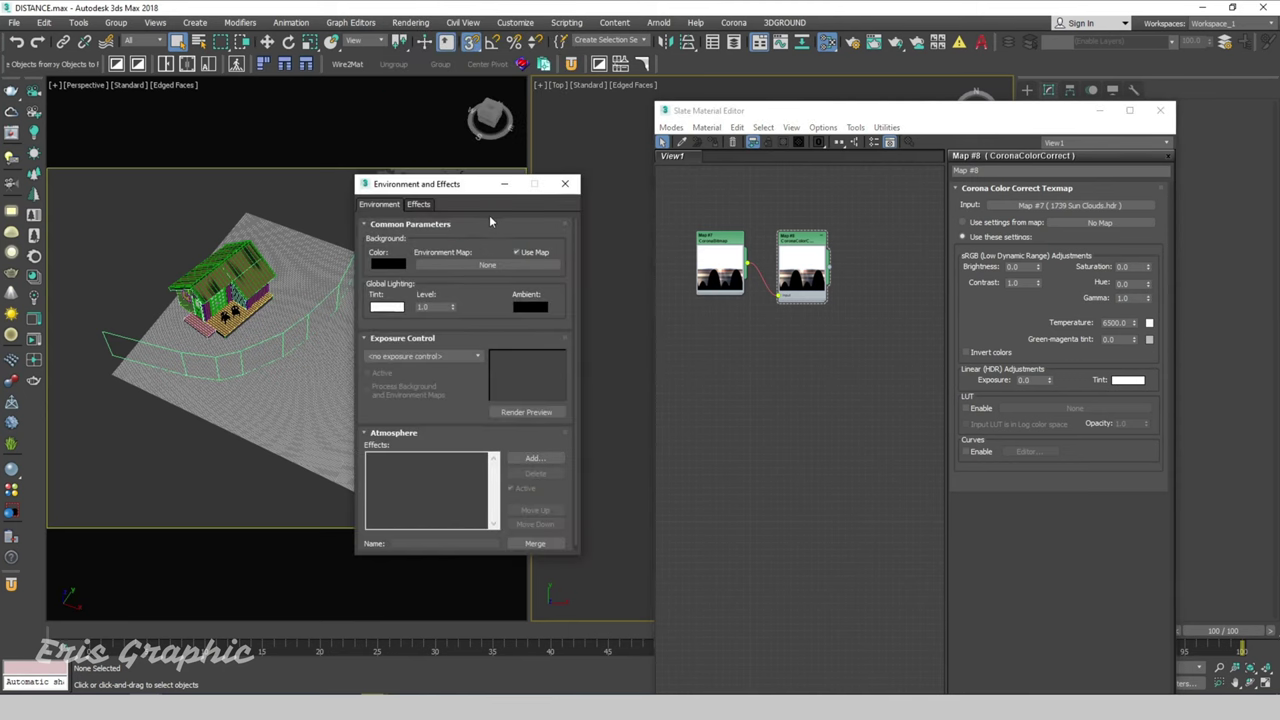
drag(489, 190, 476, 143)
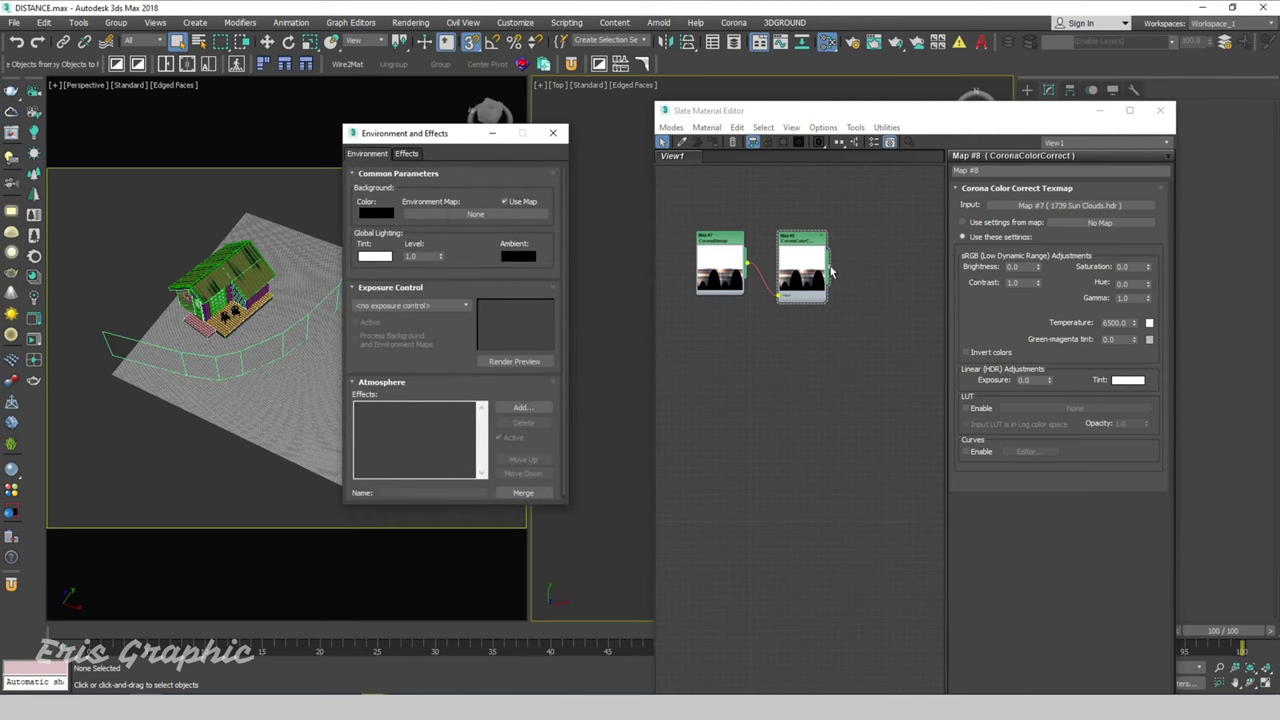
drag(828, 268, 475, 214)
click(426, 360)
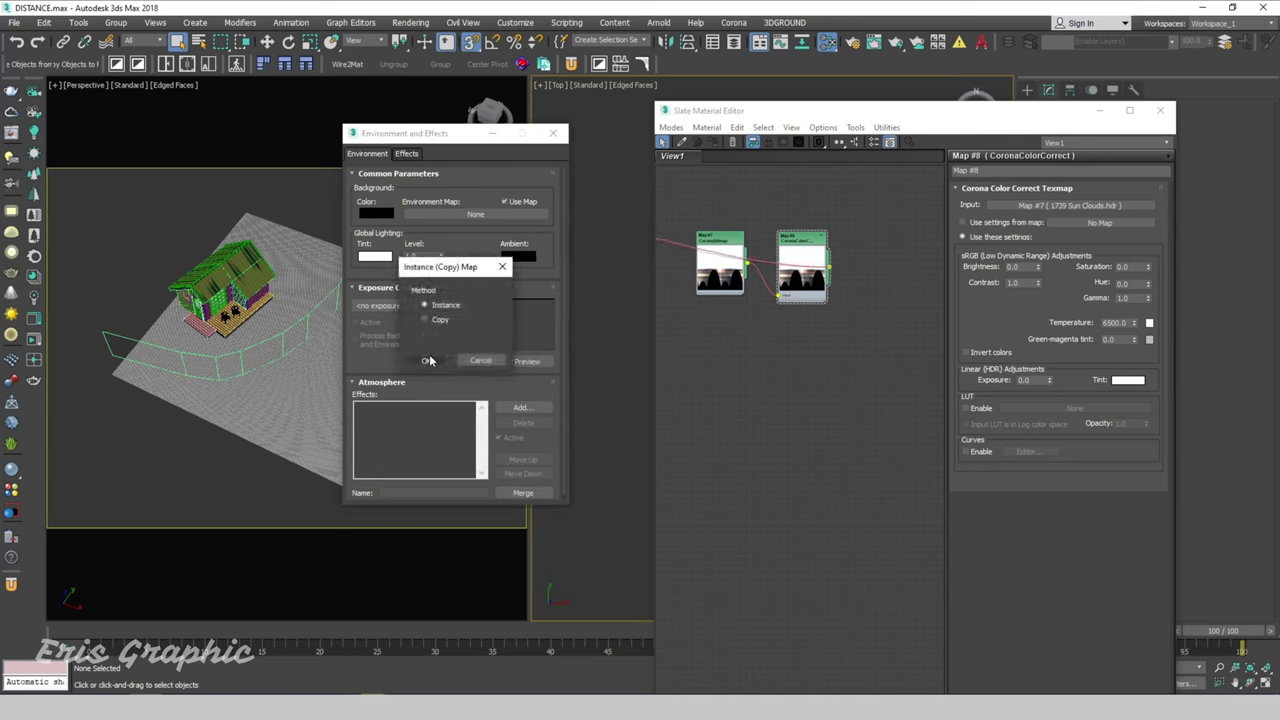
click(553, 133)
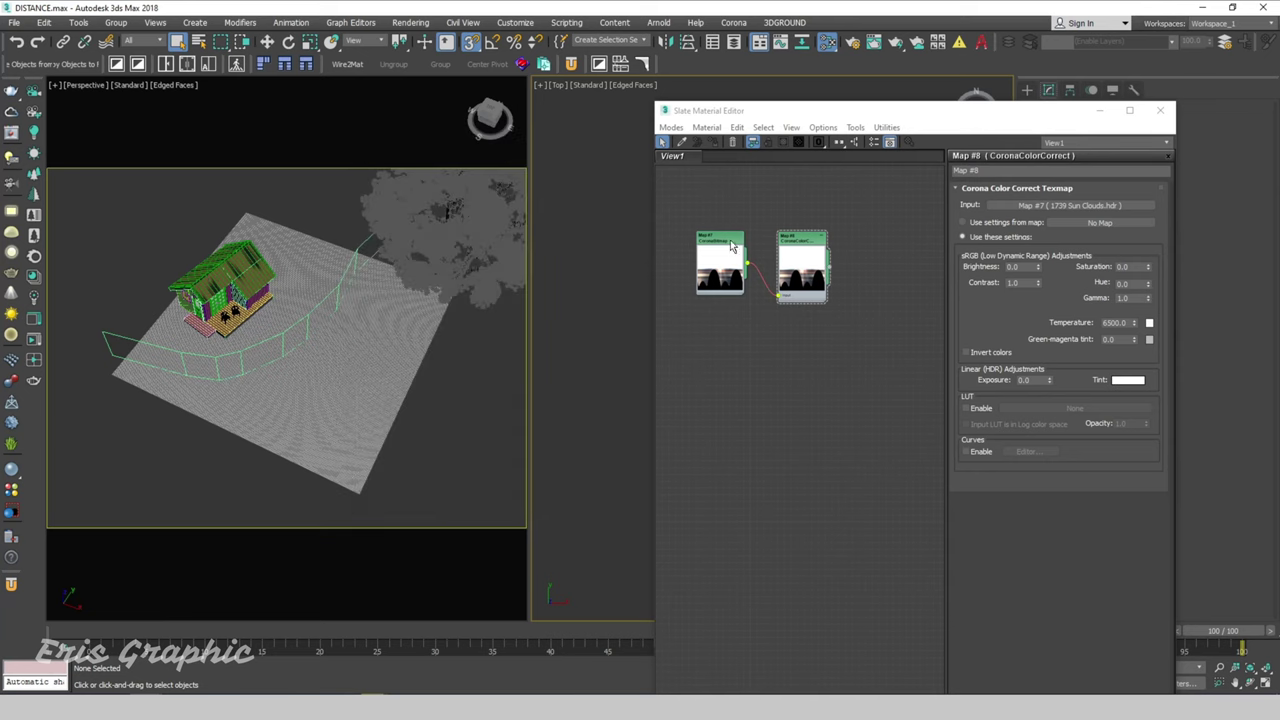
Show the Sun Clouds bitmap parameters and arrange the perspective viewport and editor window
double_click(718, 245)
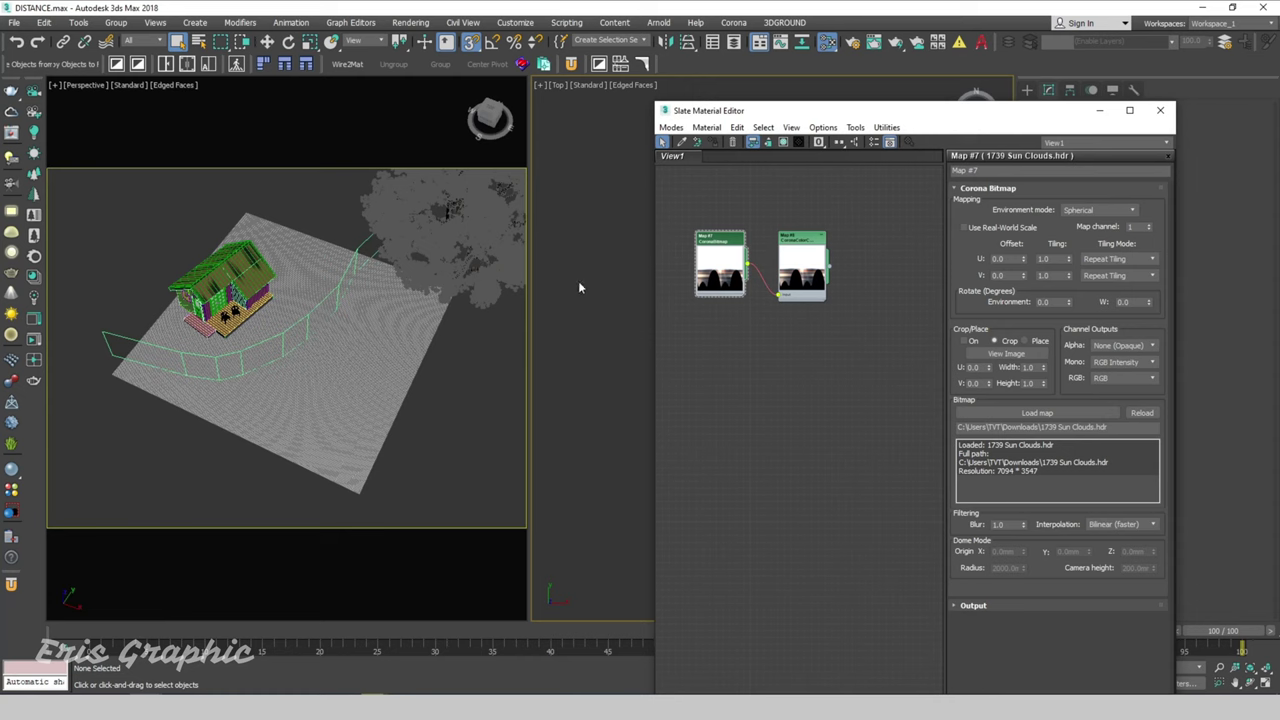
click(306, 203)
drag(528, 340, 494, 336)
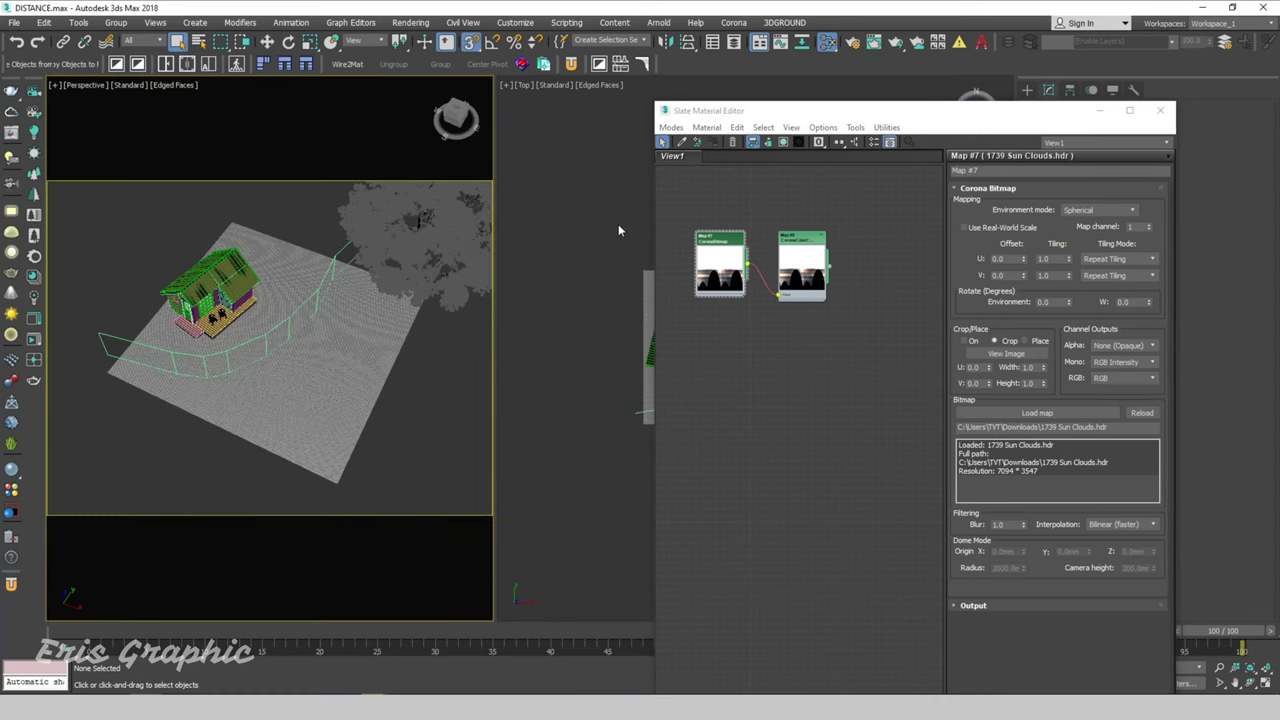
mouse_move(700, 110)
mouse_down()
mouse_move(663, 103)
mouse_move(725, 129)
mouse_up()
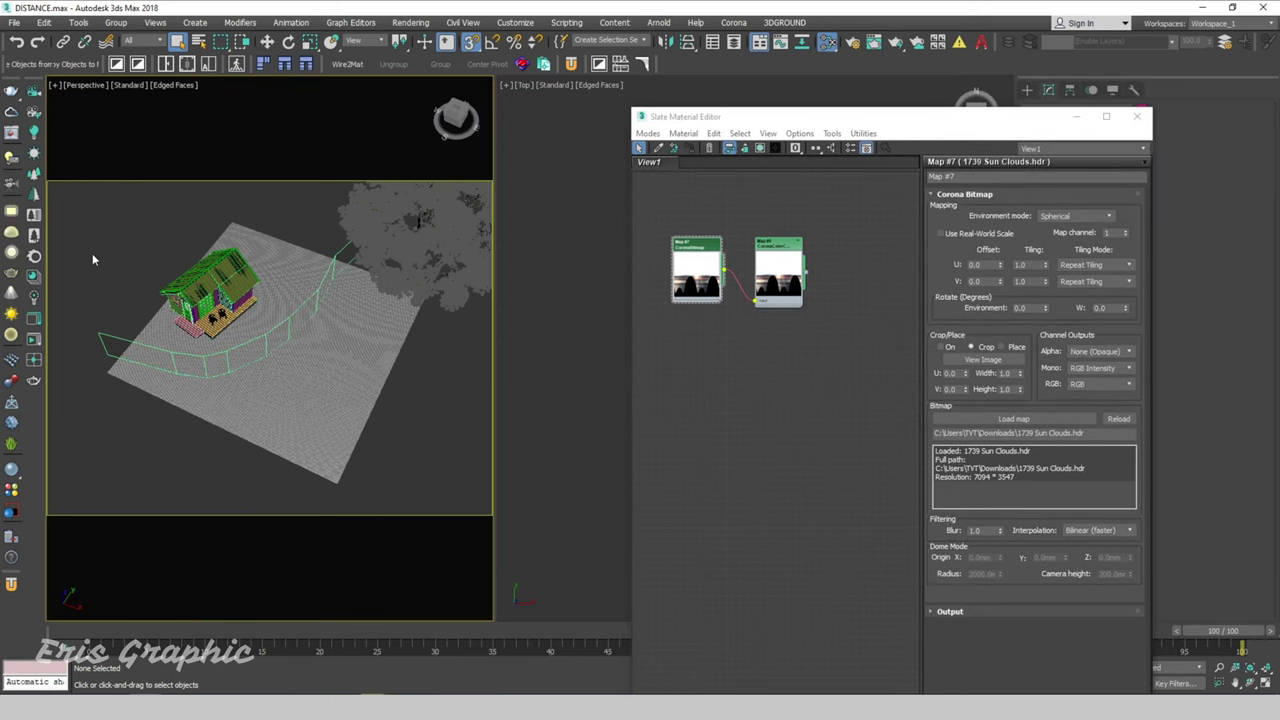
Start Corona interactive rendering and set the ColorCorrect exposure to -3.0 and gamma to 0.7
click(34, 362)
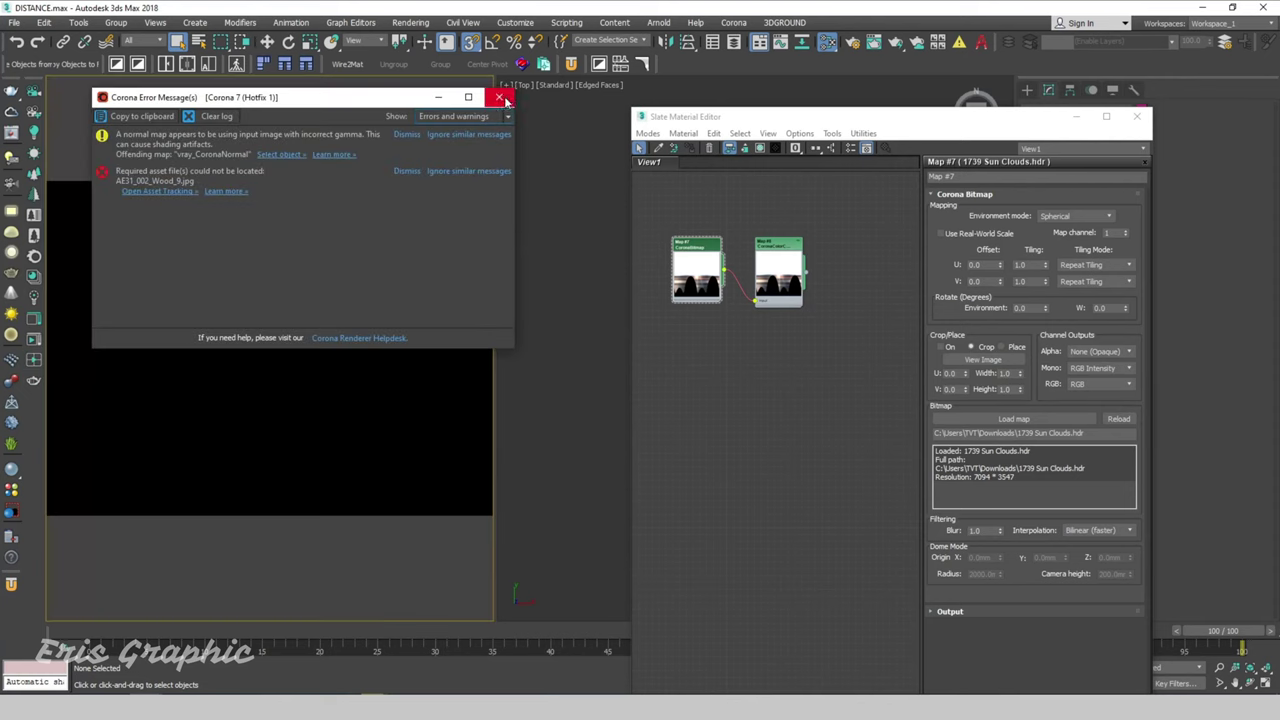
click(499, 97)
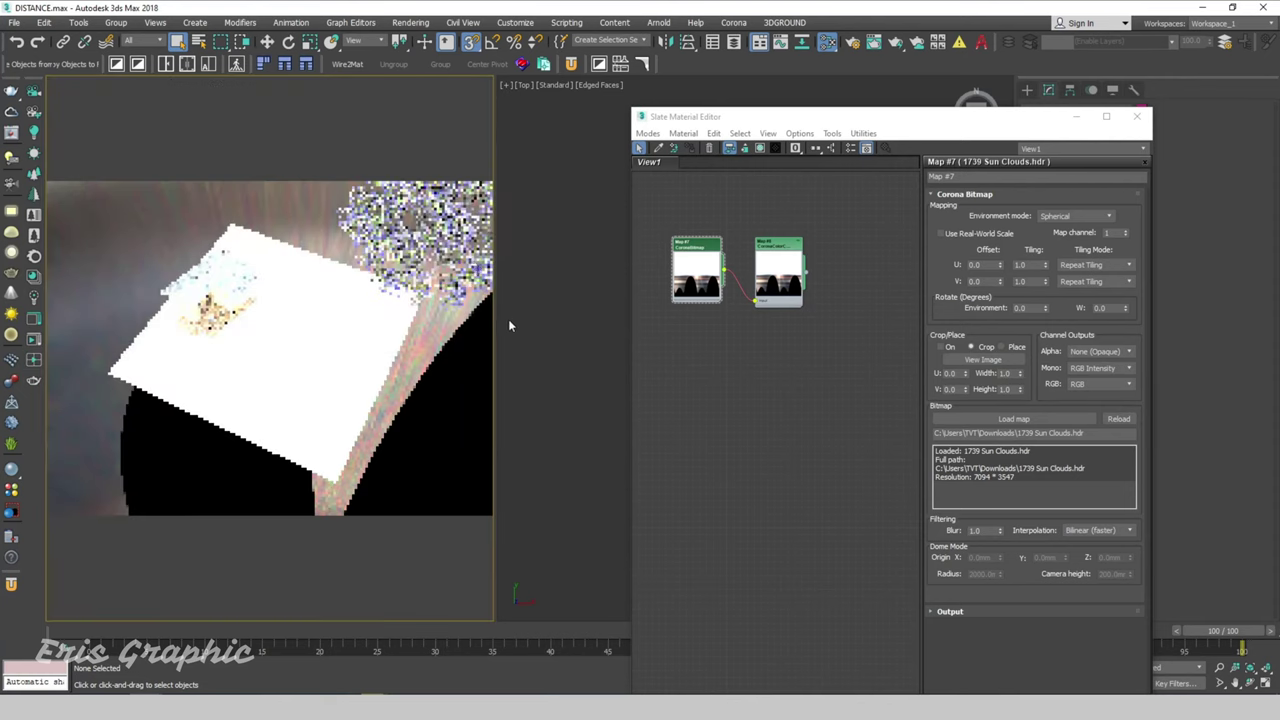
click(338, 339)
click(698, 251)
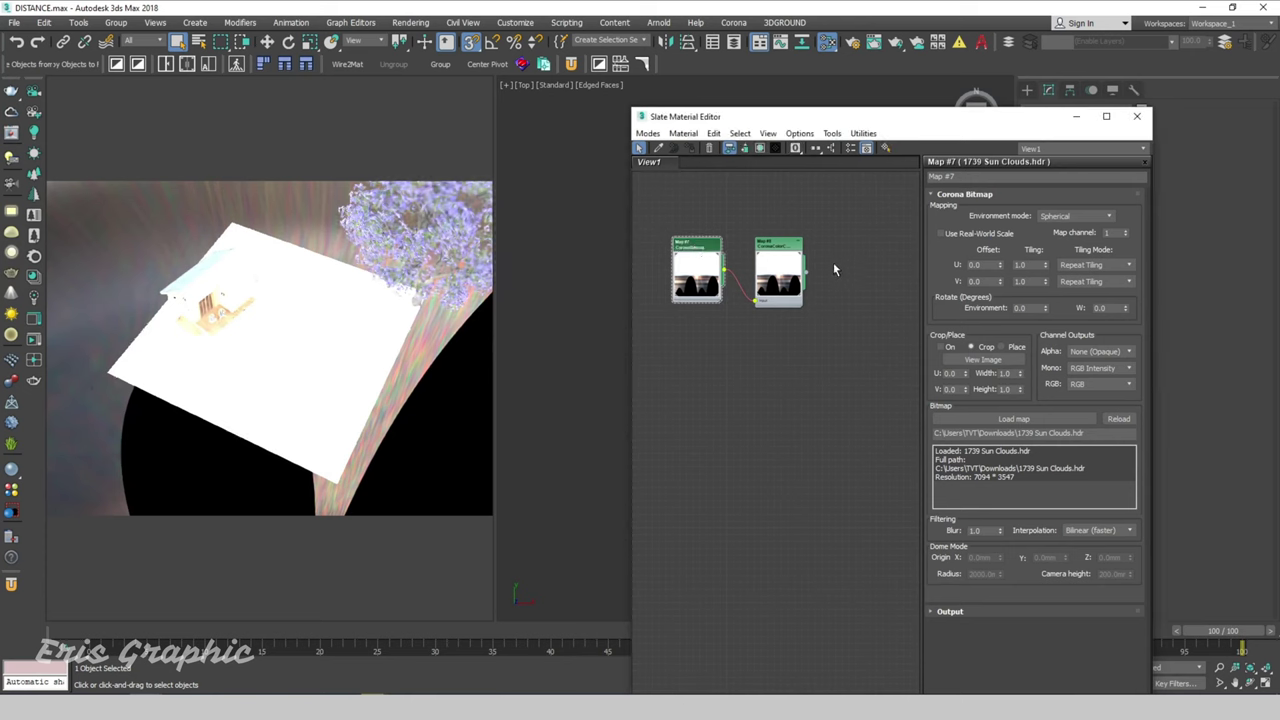
double_click(791, 246)
double_click(1008, 387)
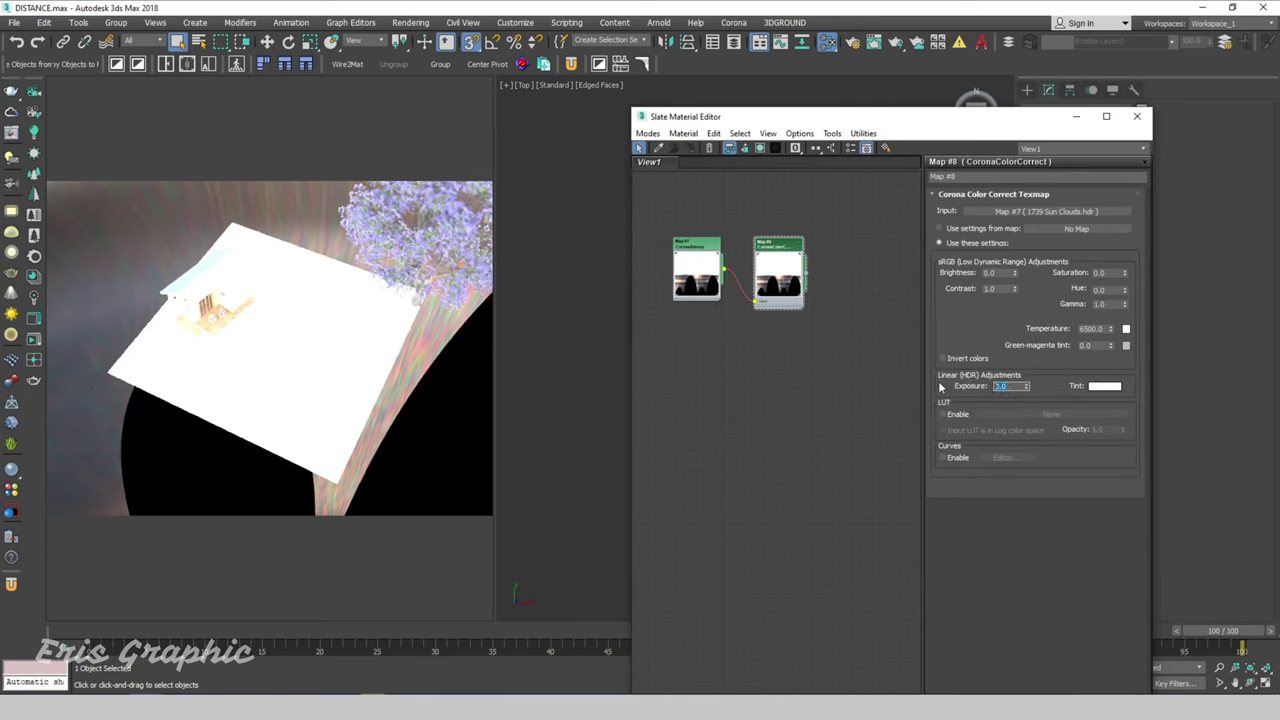
key(Return)
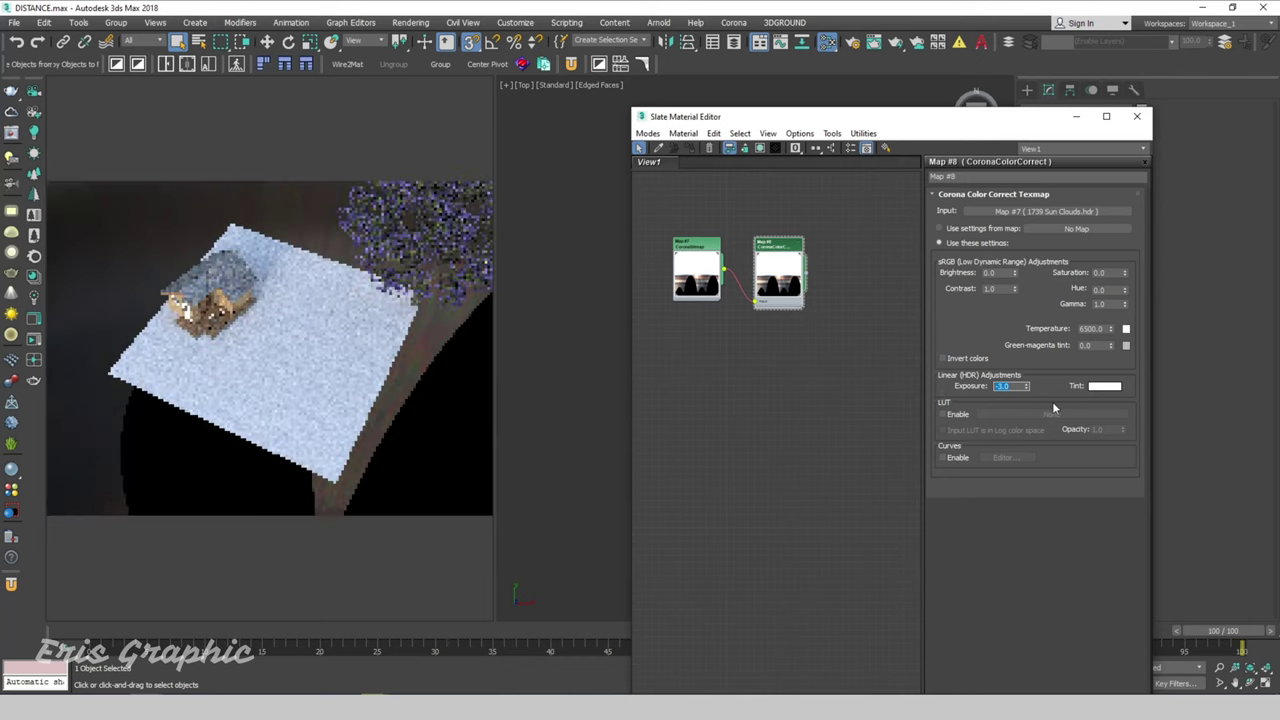
double_click(1104, 304)
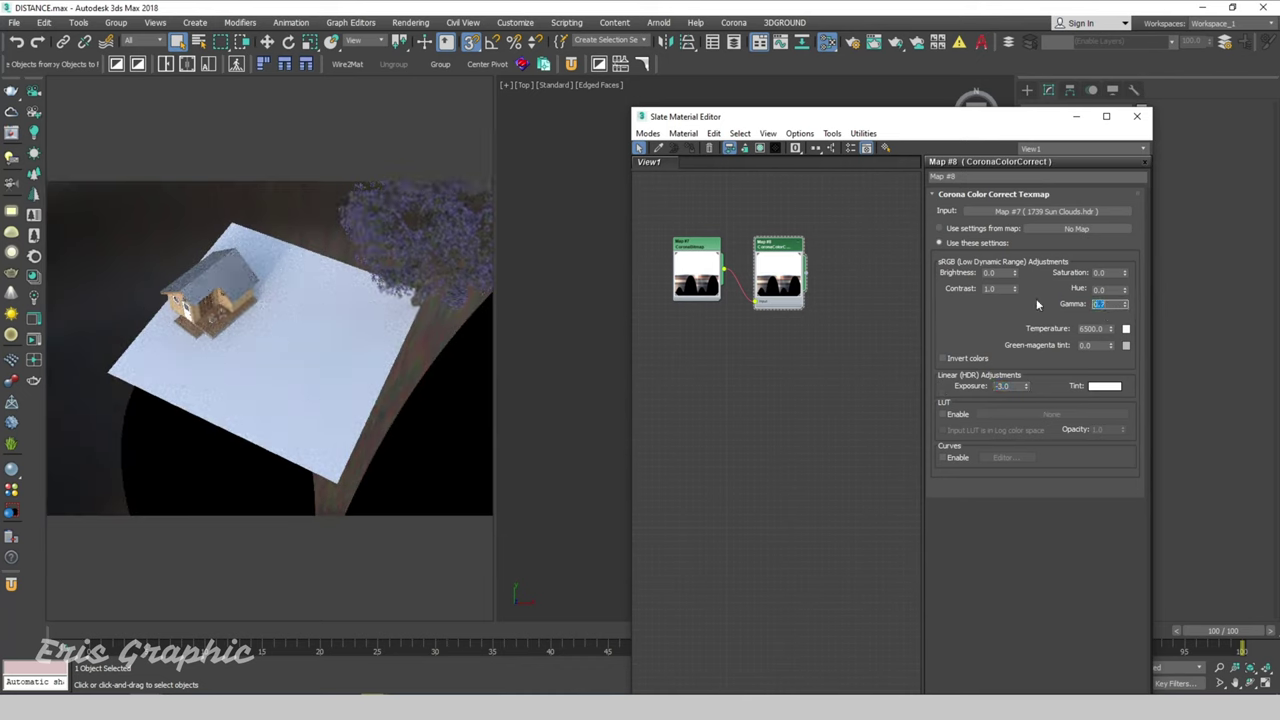
key(Return)
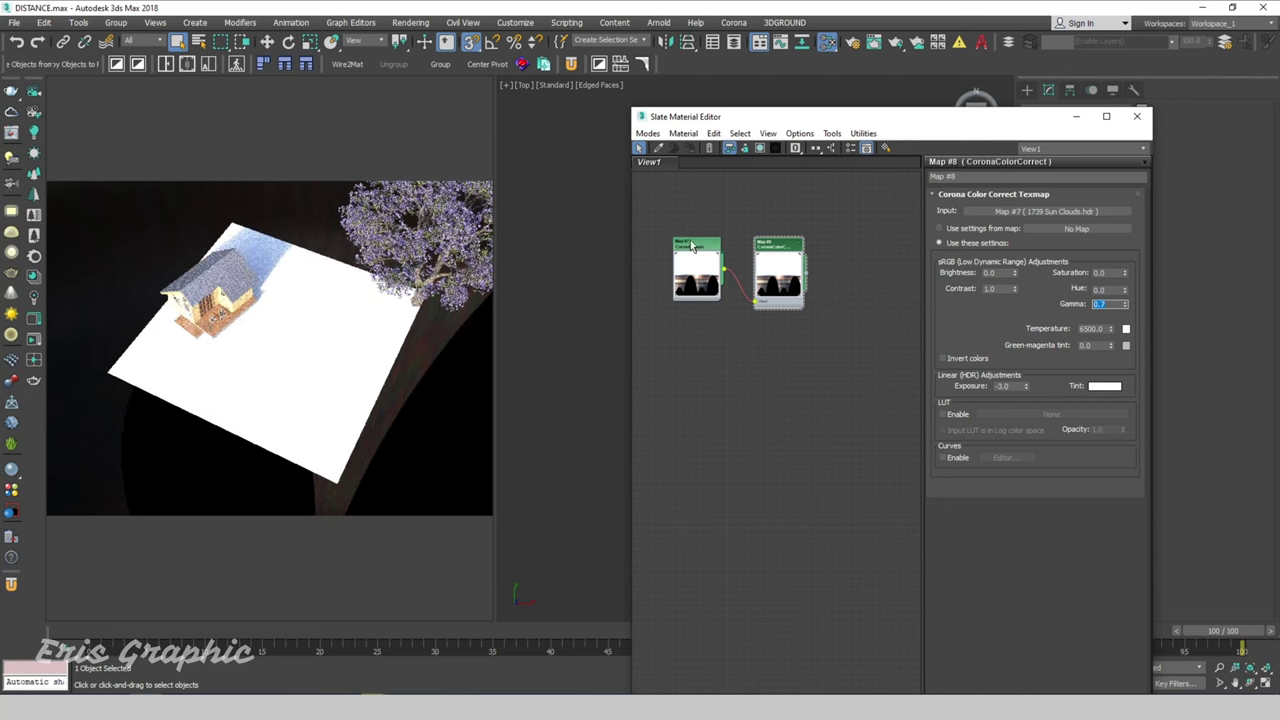
Rotate the Sun Clouds environment bitmap to 90° with U offset 0.25
double_click(696, 270)
drag(1032, 307, 954, 308)
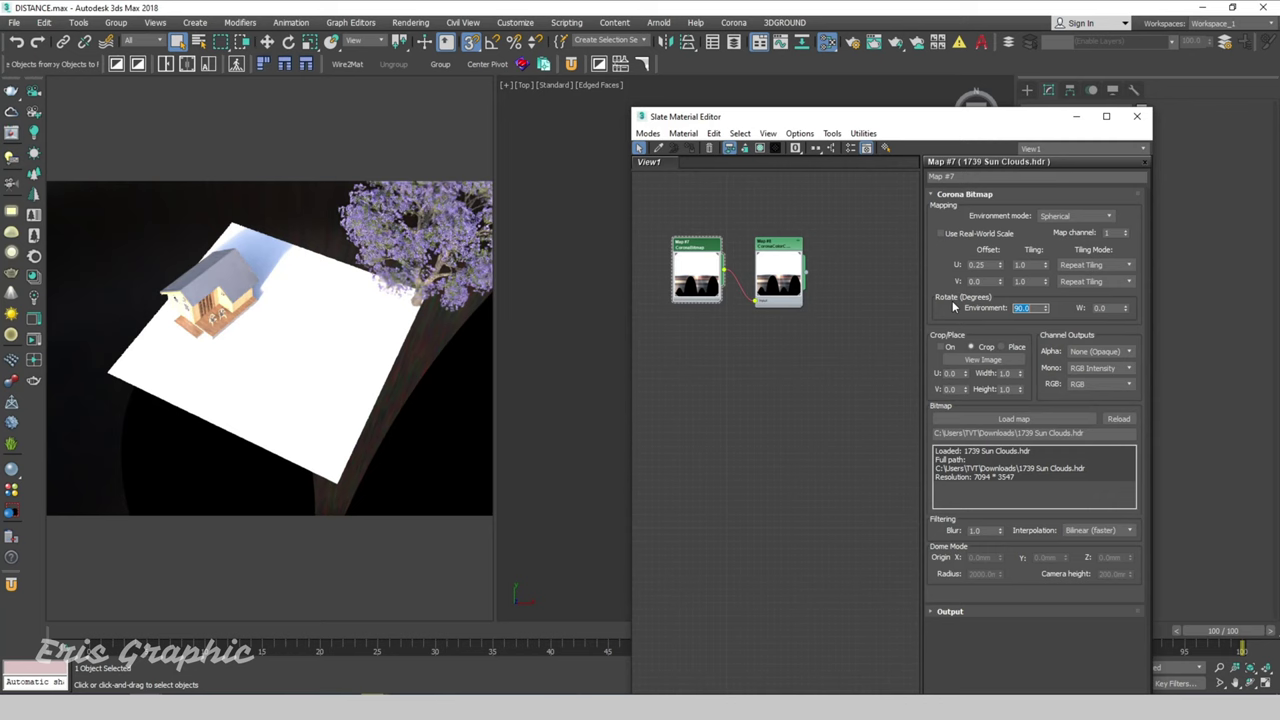
key(Return)
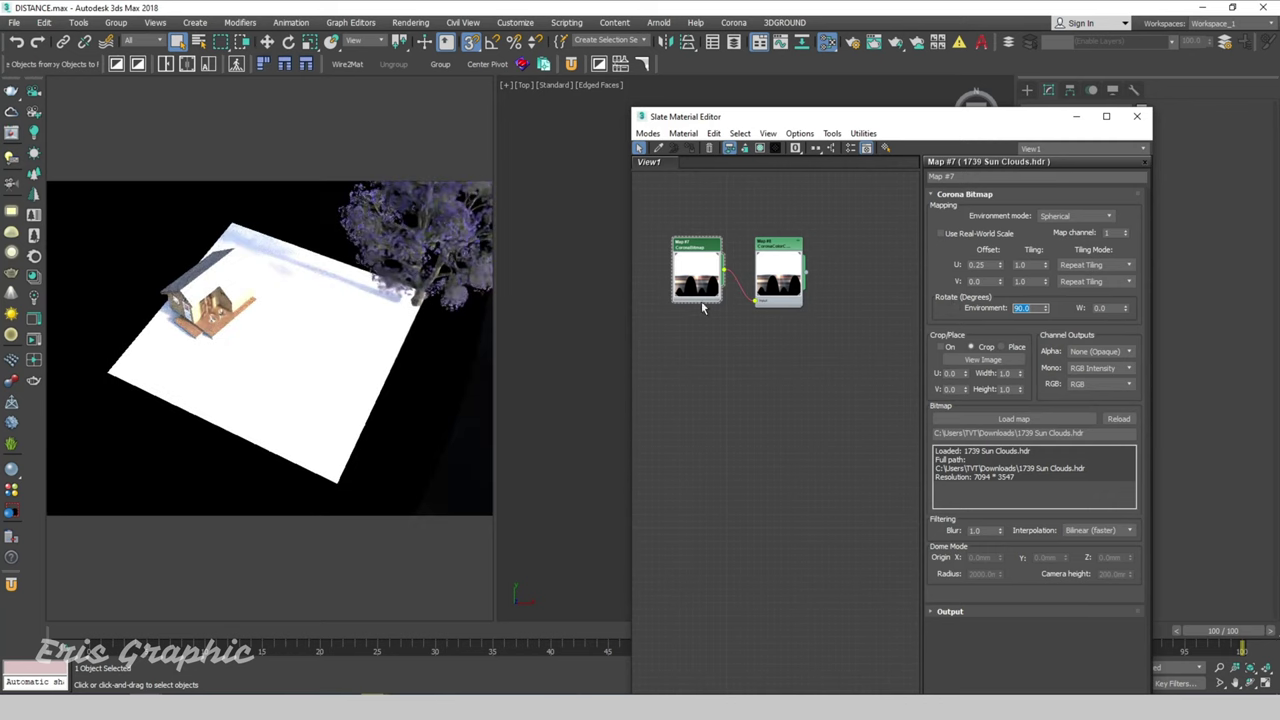
mouse_move(300, 340)
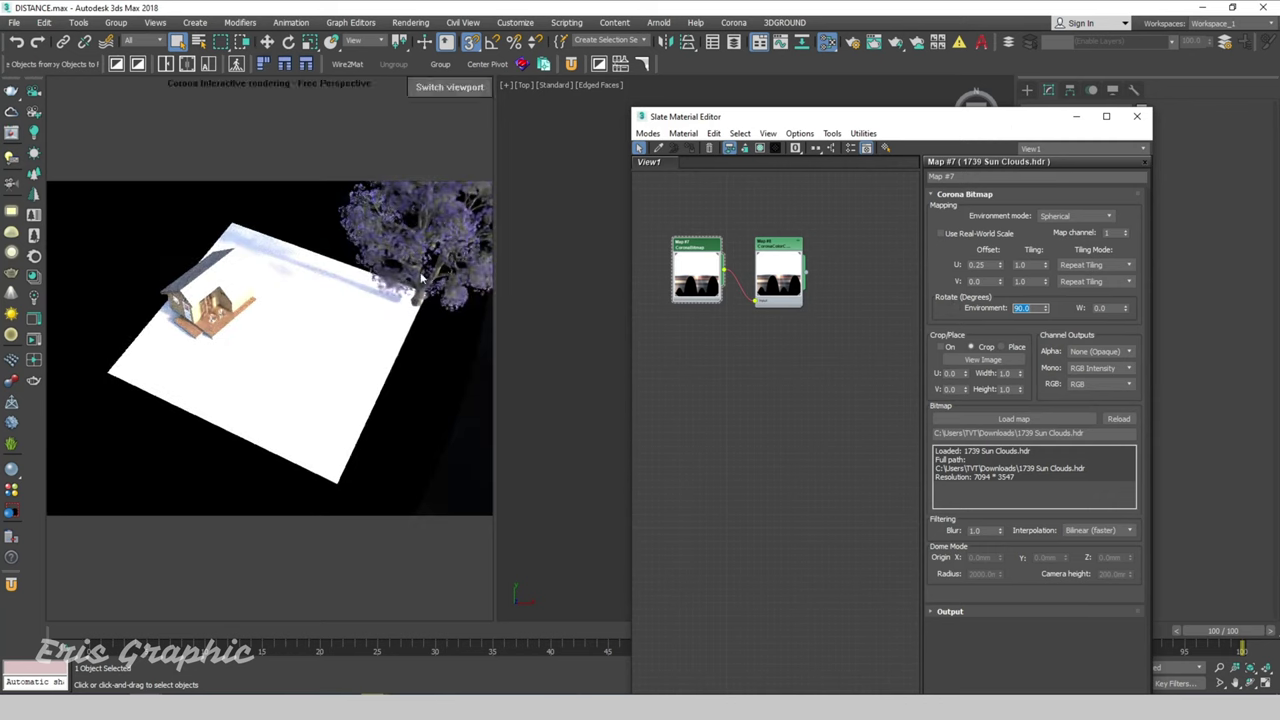
drag(869, 121, 975, 110)
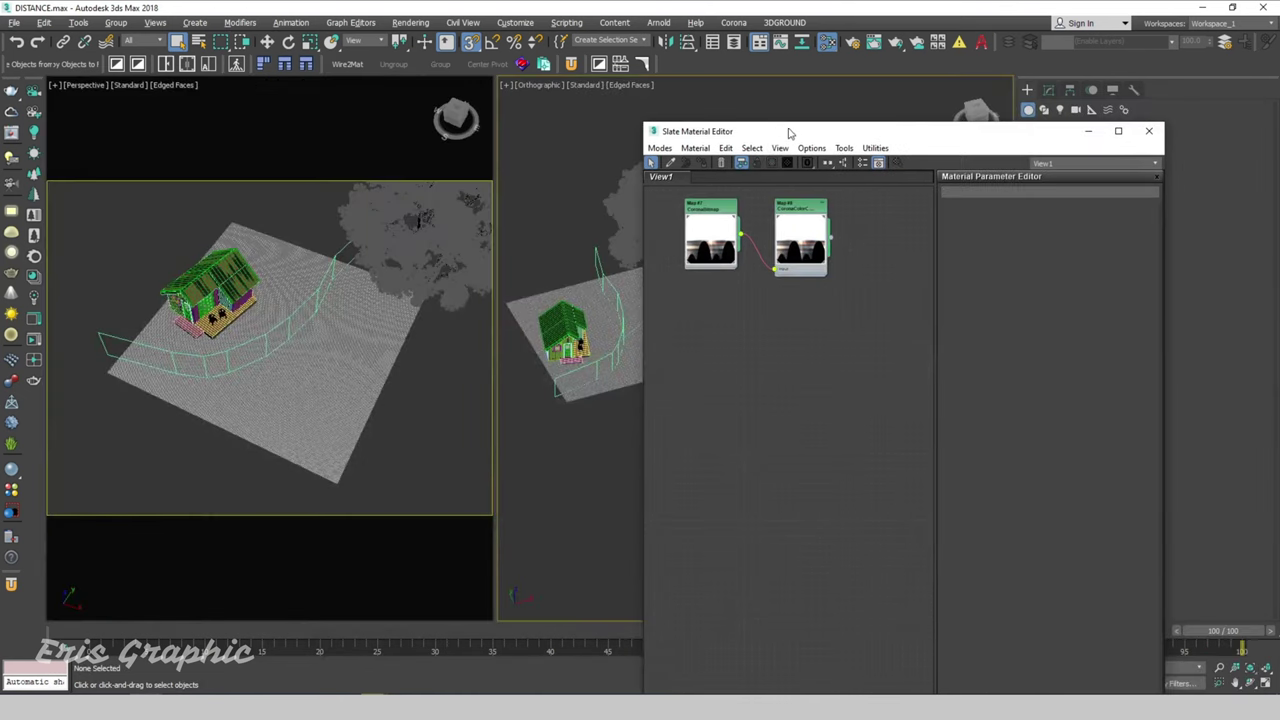
Add a CoronaDistance map node (Map #10) and open its settings
drag(786, 128, 802, 100)
right_click(785, 312)
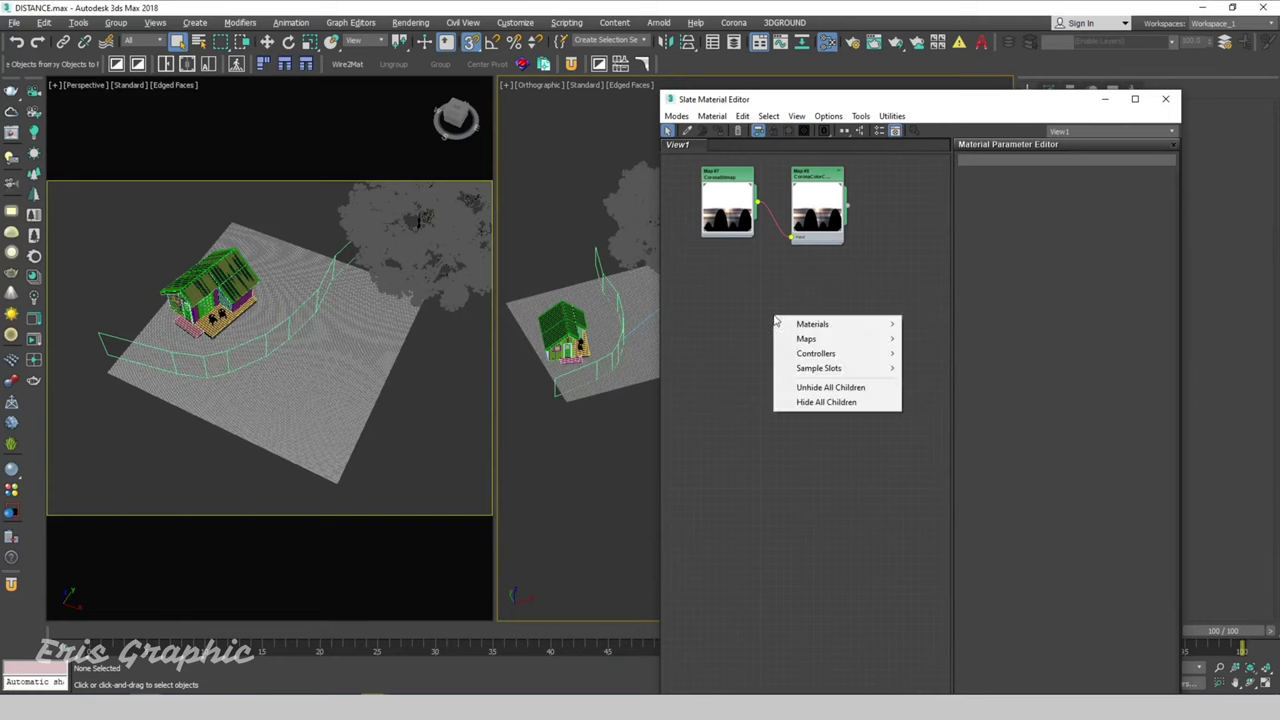
click(763, 280)
right_click(742, 300)
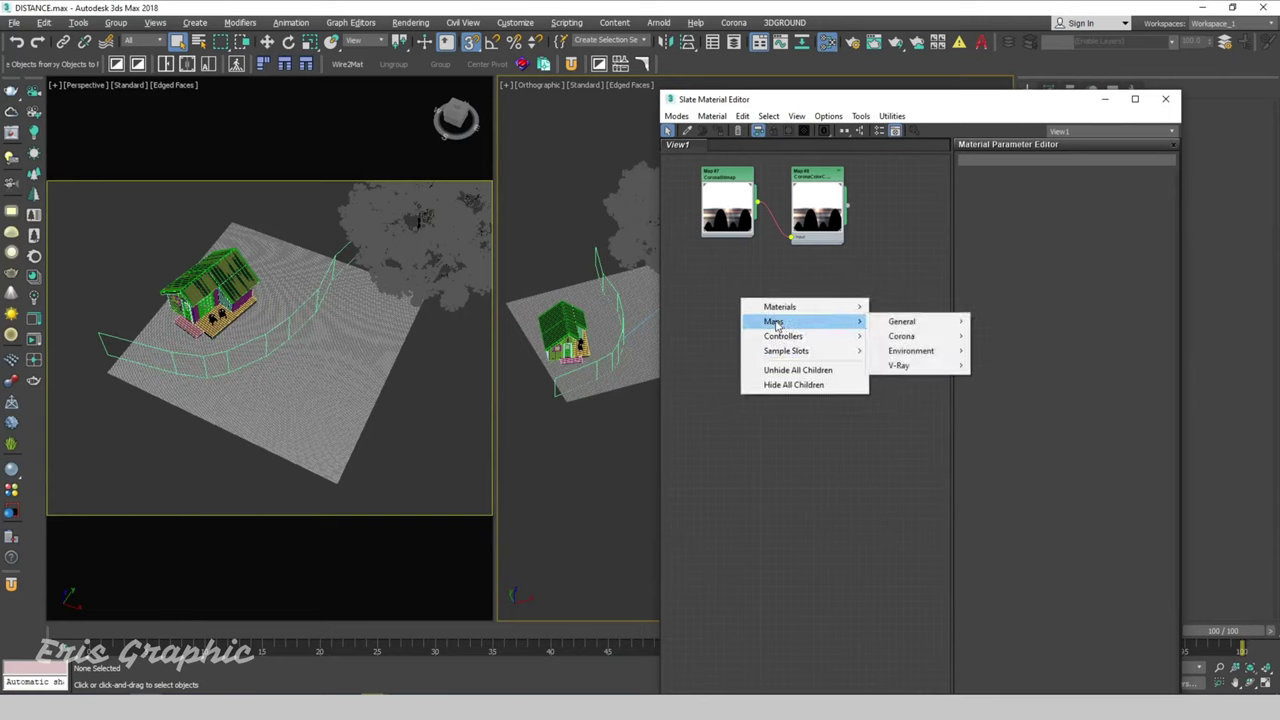
mouse_move(902, 336)
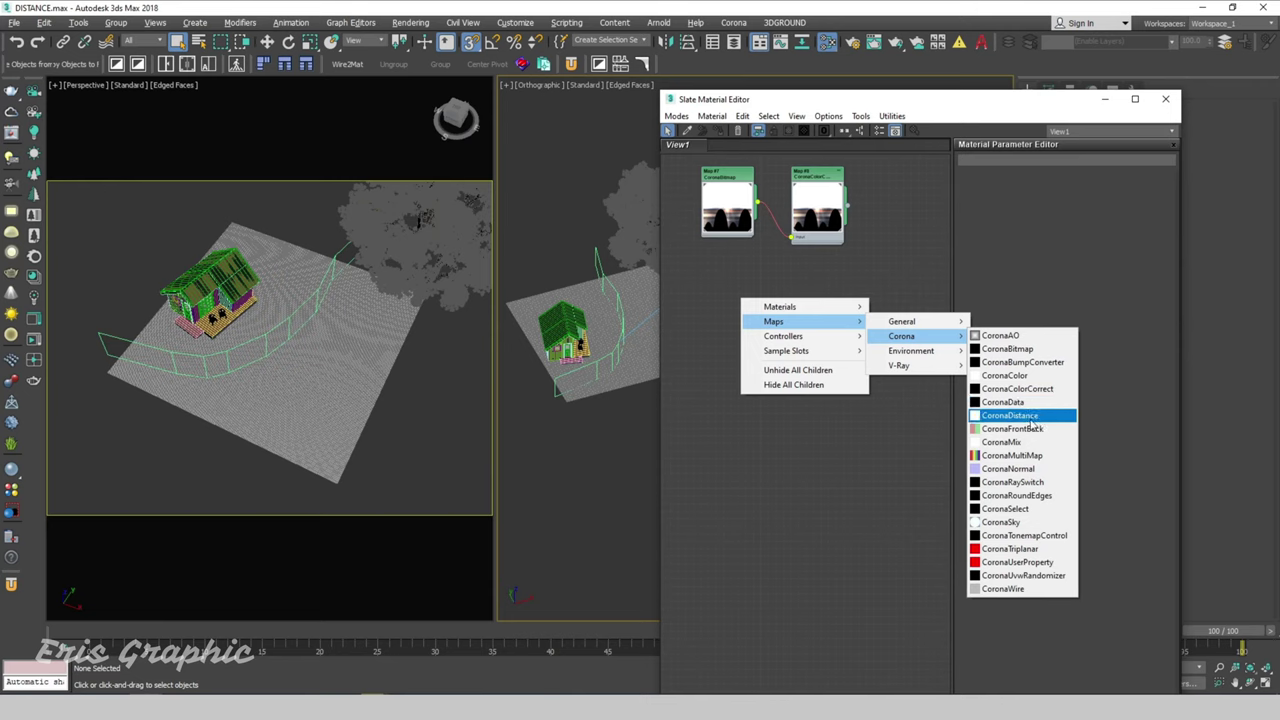
click(1032, 418)
double_click(738, 300)
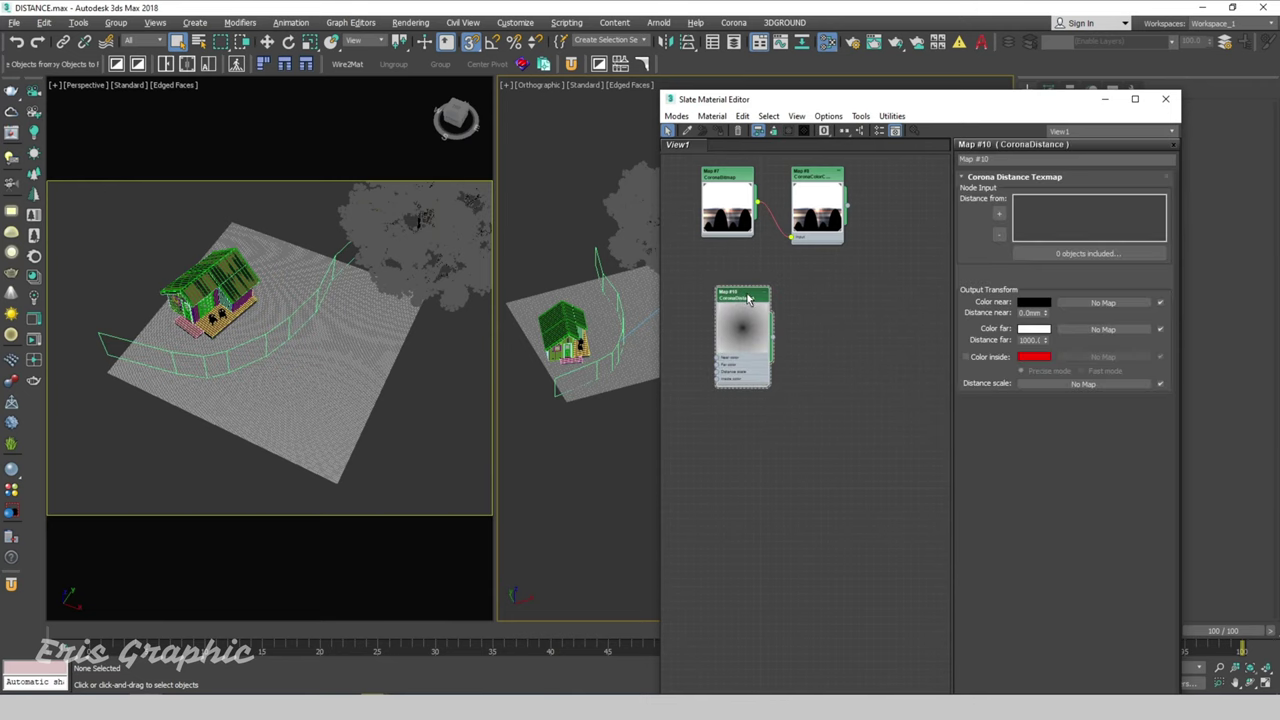
Add the fence line Line002 to the map's Distance from list
scroll(597, 245, up, 2)
scroll(601, 246, up, 3)
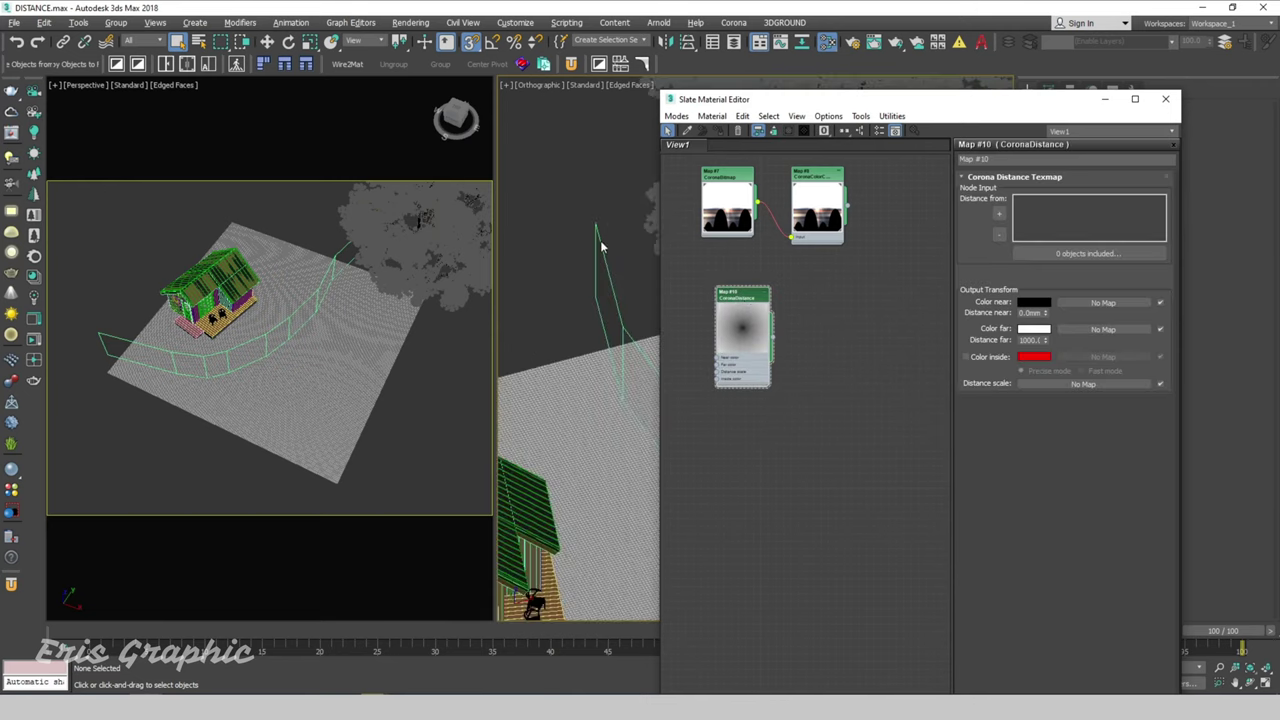
click(611, 214)
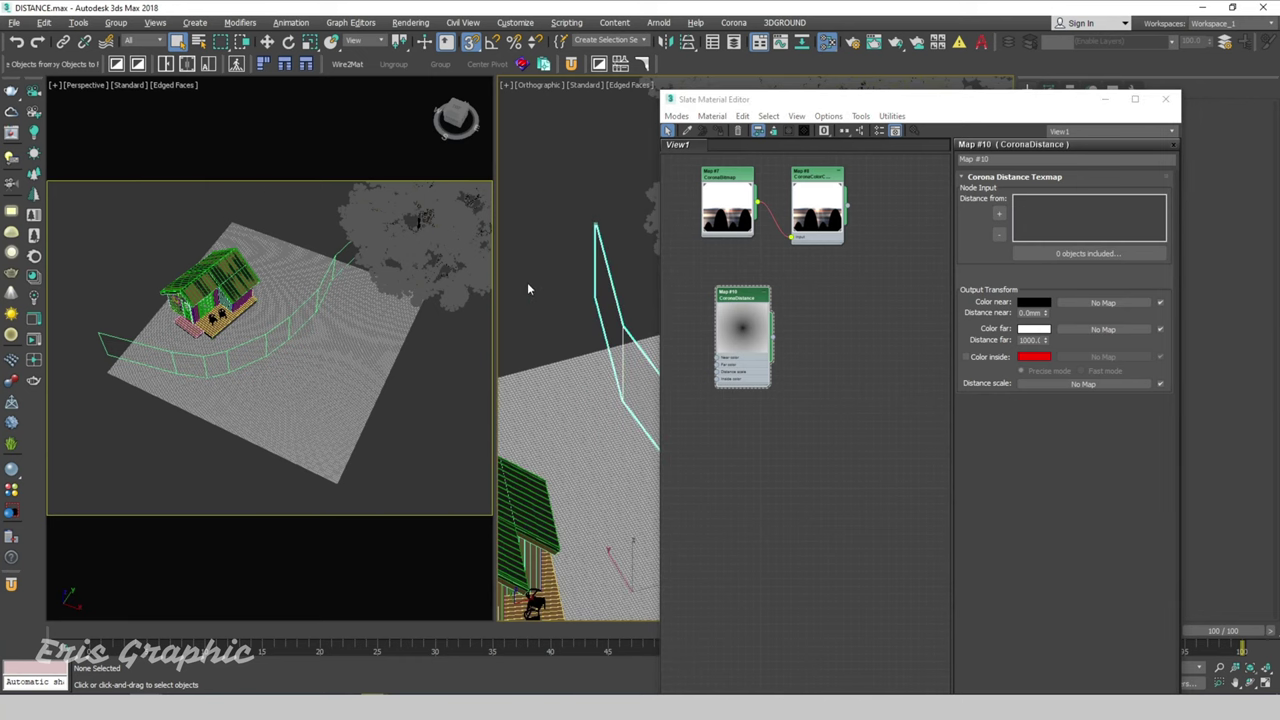
click(1000, 217)
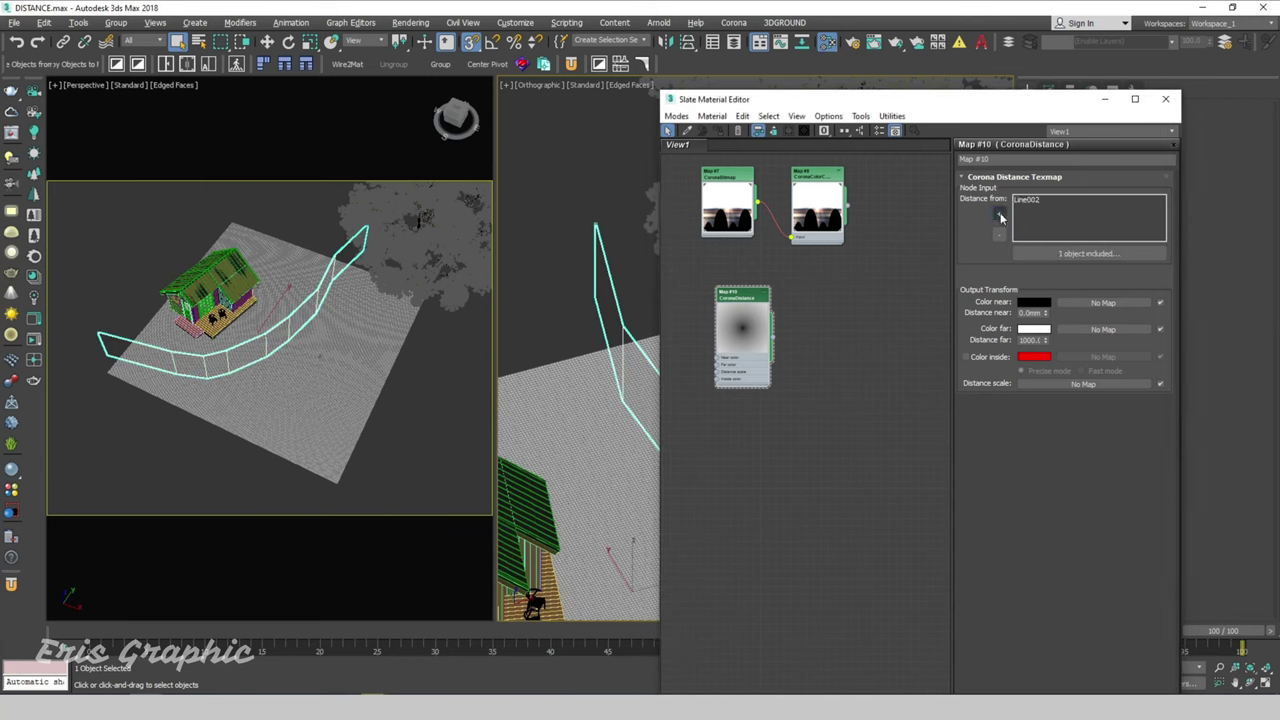
scroll(632, 277, down, 3)
scroll(632, 277, down, 2)
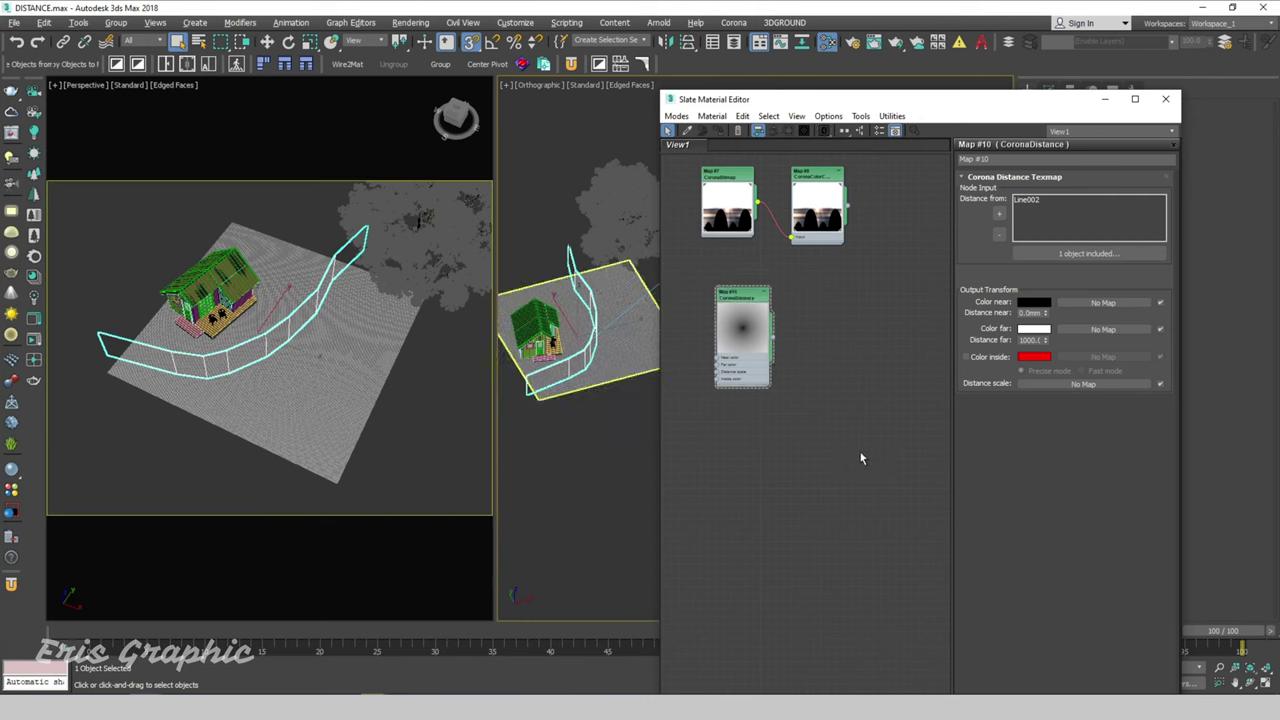
right_click(872, 382)
mouse_move(912, 389)
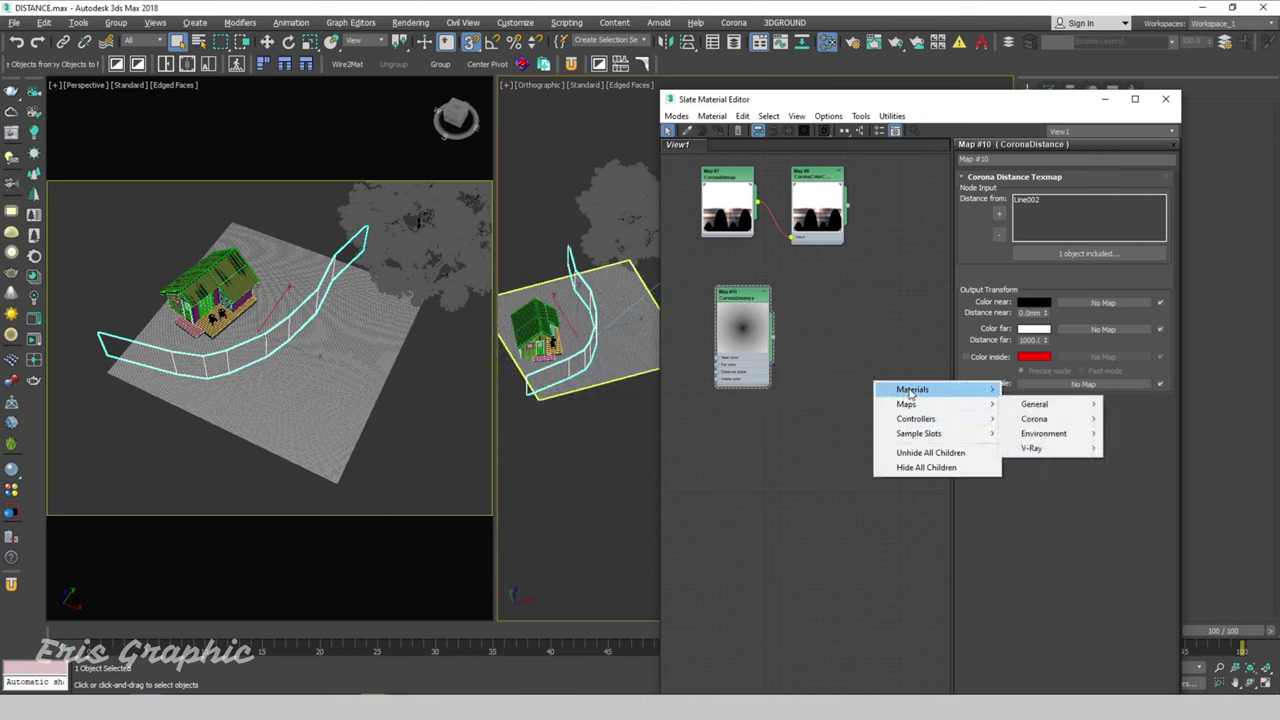
mouse_move(1034, 418)
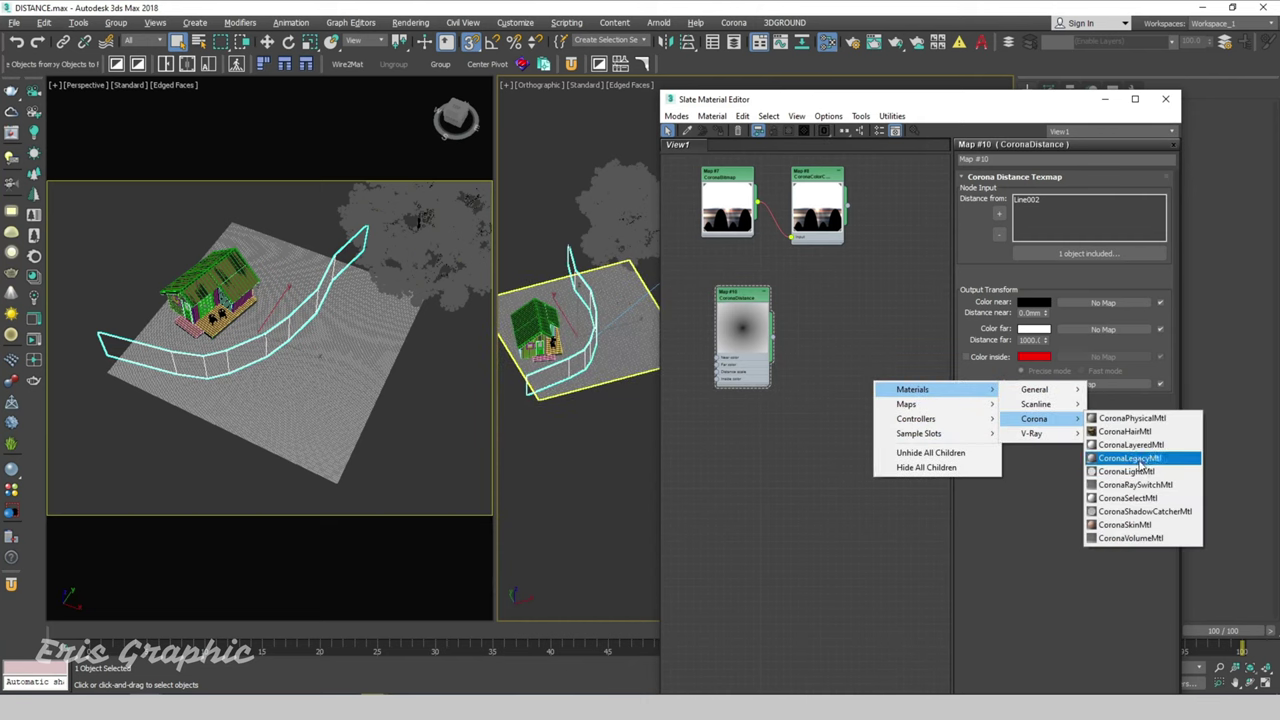
Create a CoronaLegacyMtl (Material #29) with the CoronaDistance map feeding its diffuse colour
click(1138, 470)
drag(866, 377, 878, 293)
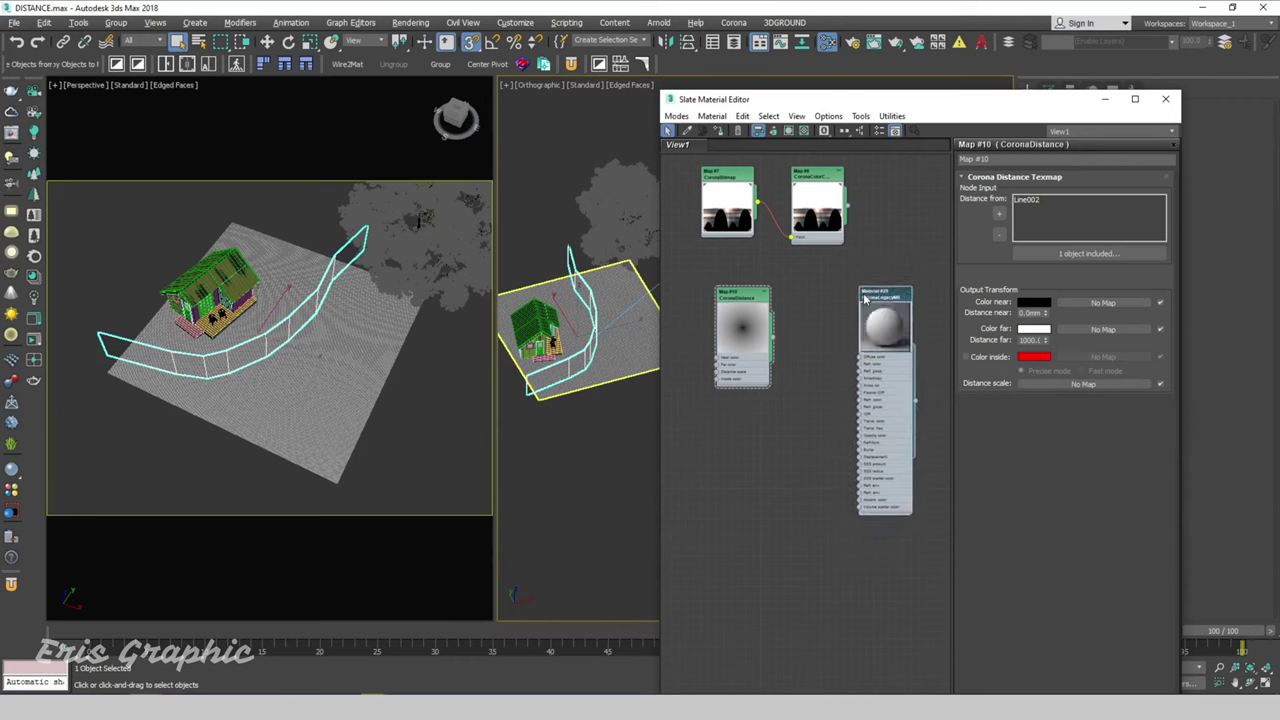
double_click(872, 296)
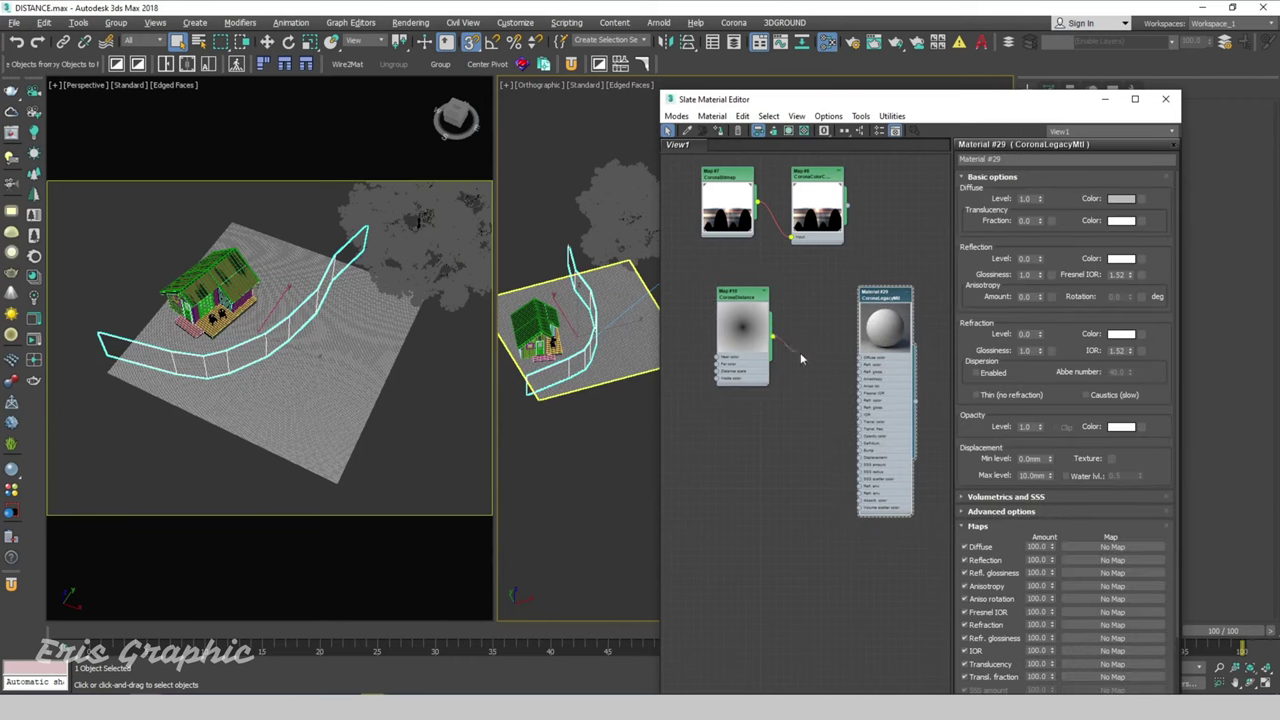
drag(800, 358, 862, 362)
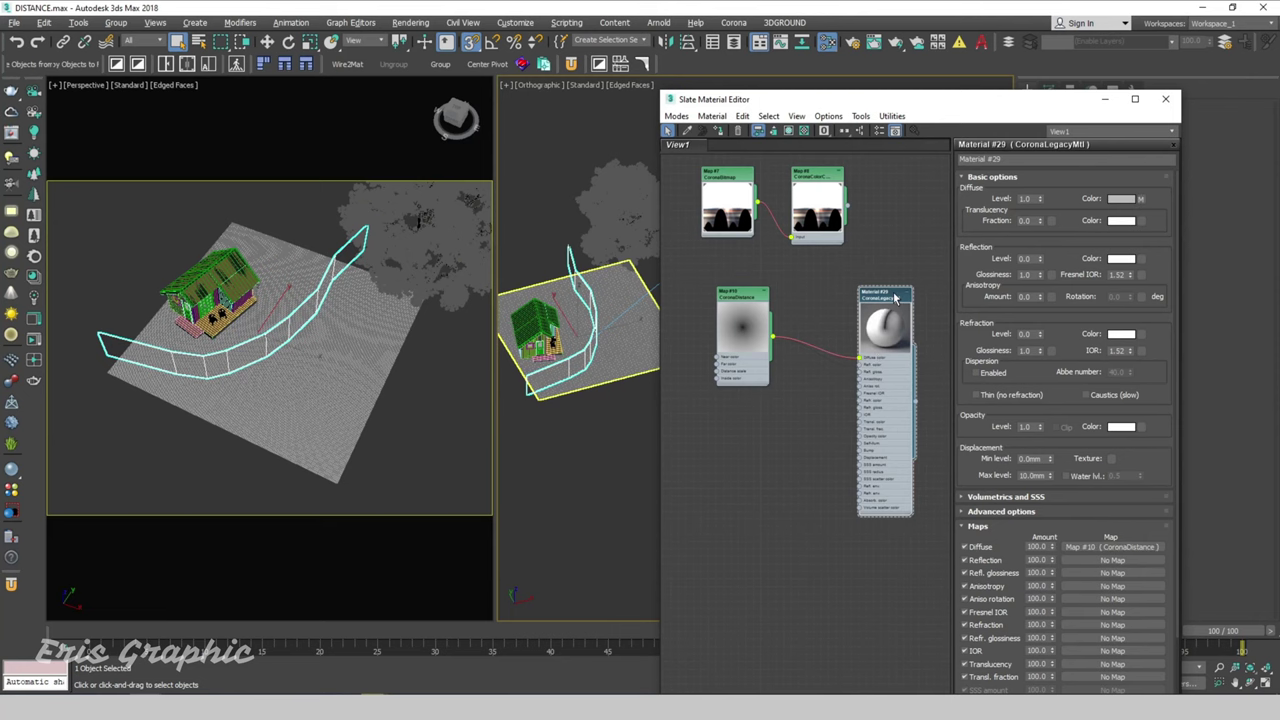
Assign Material #29 to the ground plane and return to the two-viewport layout
click(618, 413)
scroll(609, 424, down, 3)
scroll(609, 424, up, 3)
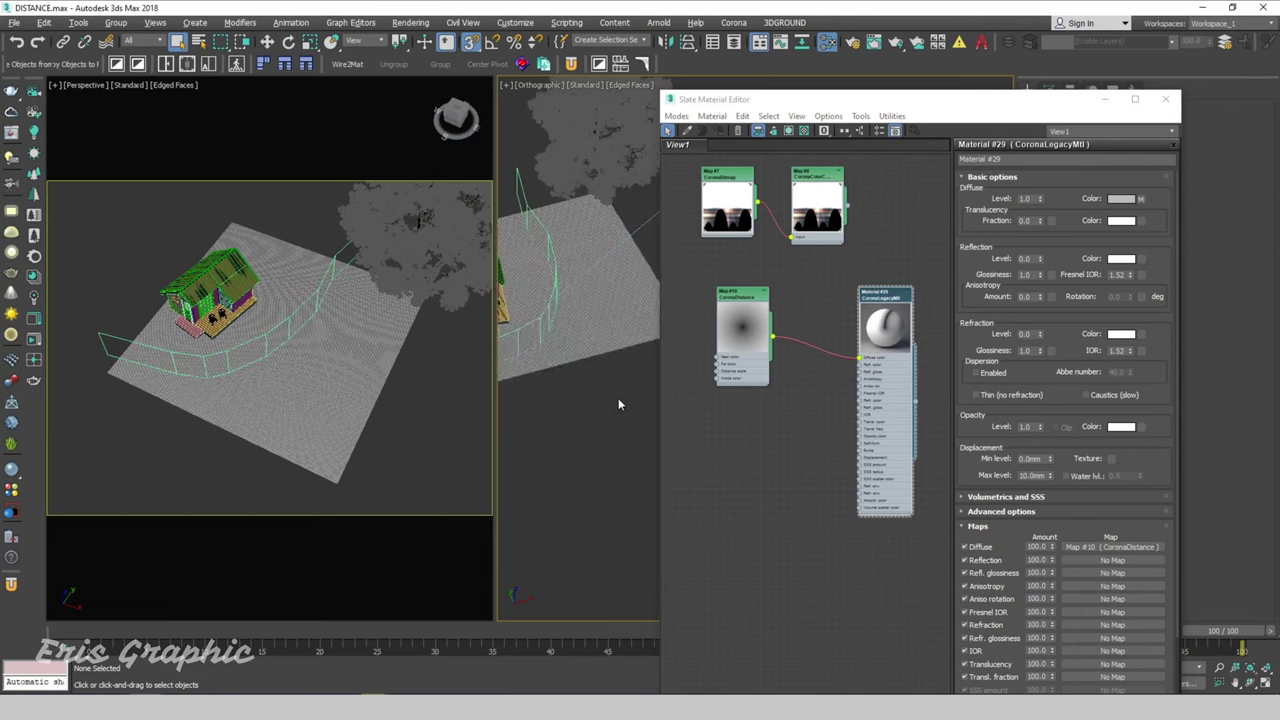
scroll(636, 368, down, 2)
key(alt+w)
scroll(370, 401, up, 5)
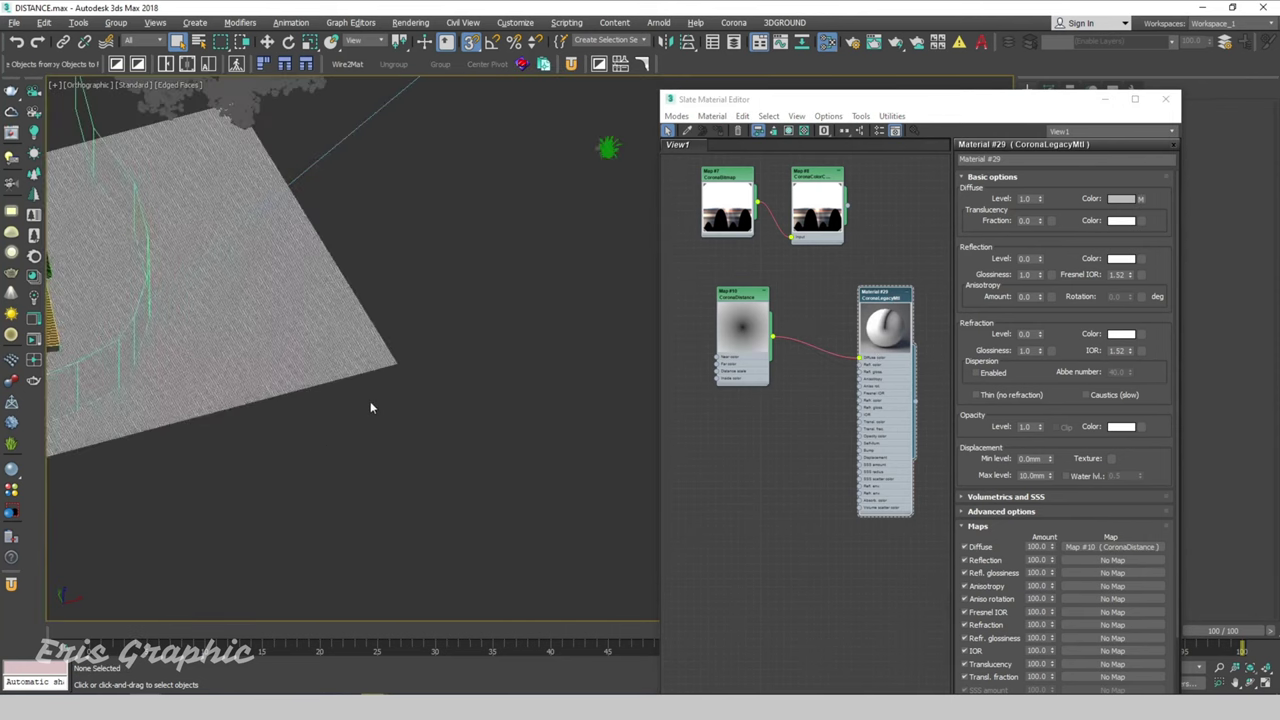
scroll(456, 389, down, 3)
click(433, 345)
click(866, 316)
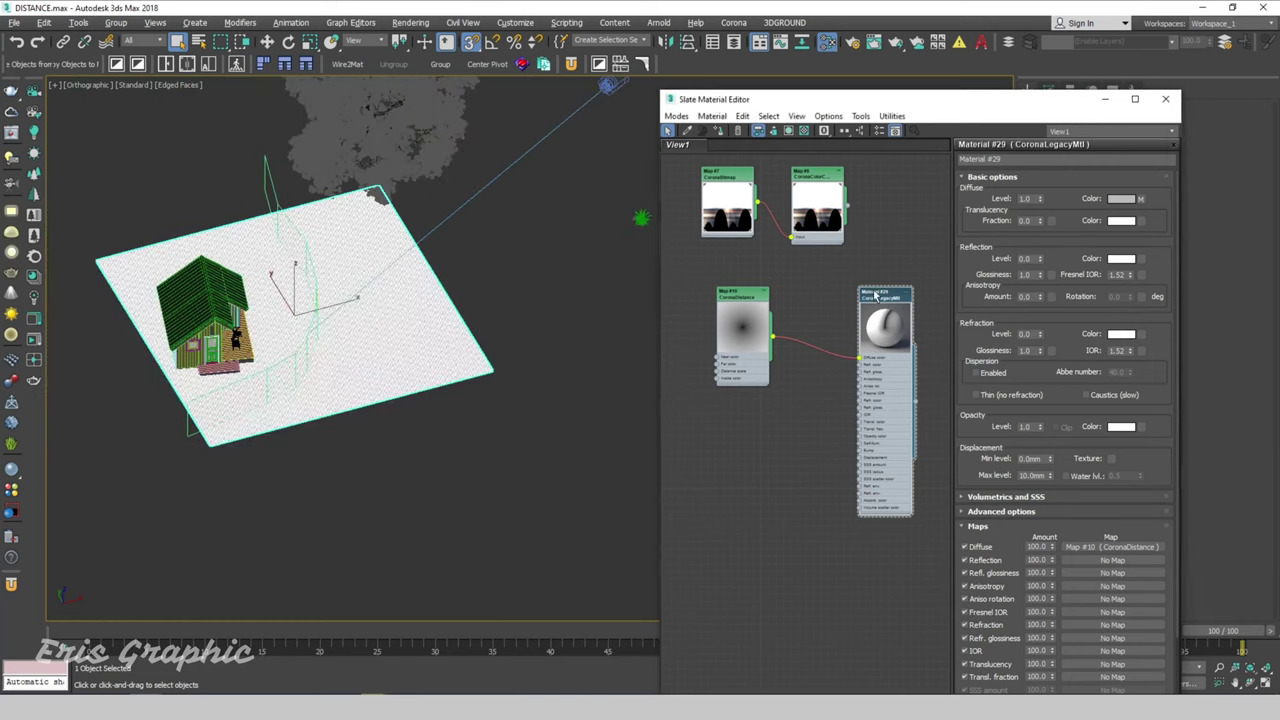
click(717, 131)
click(543, 409)
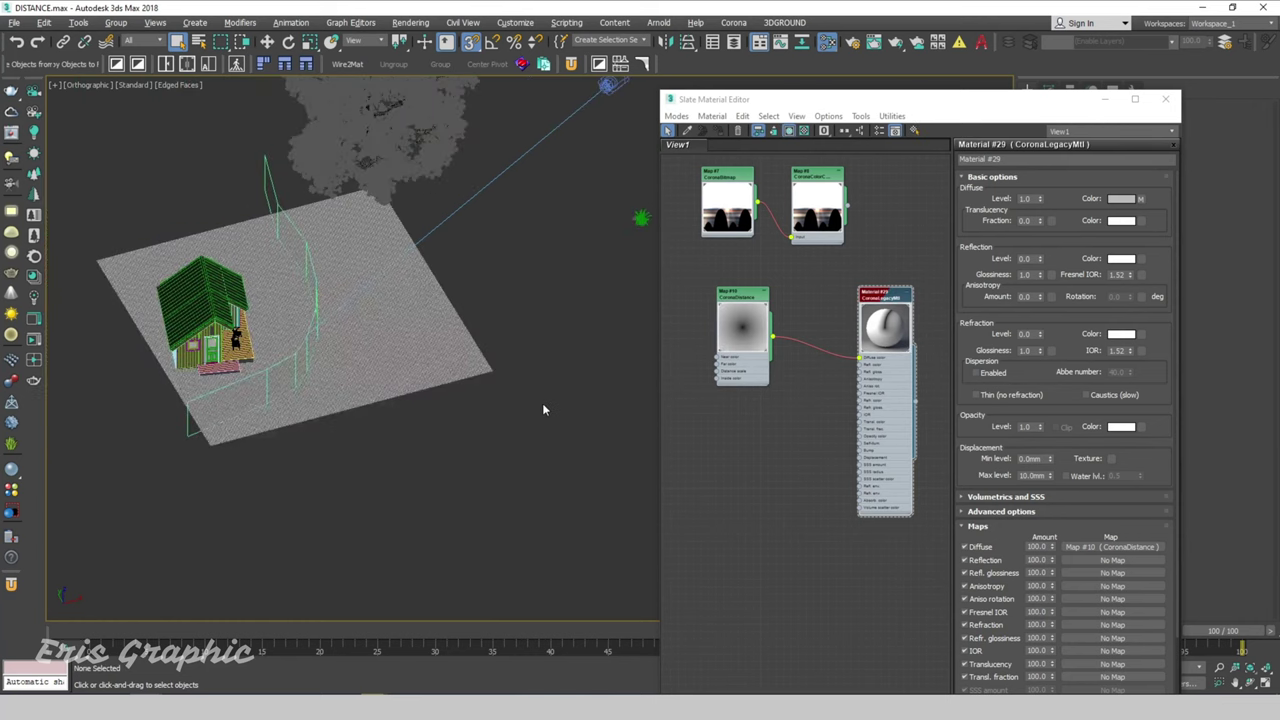
key(alt+w)
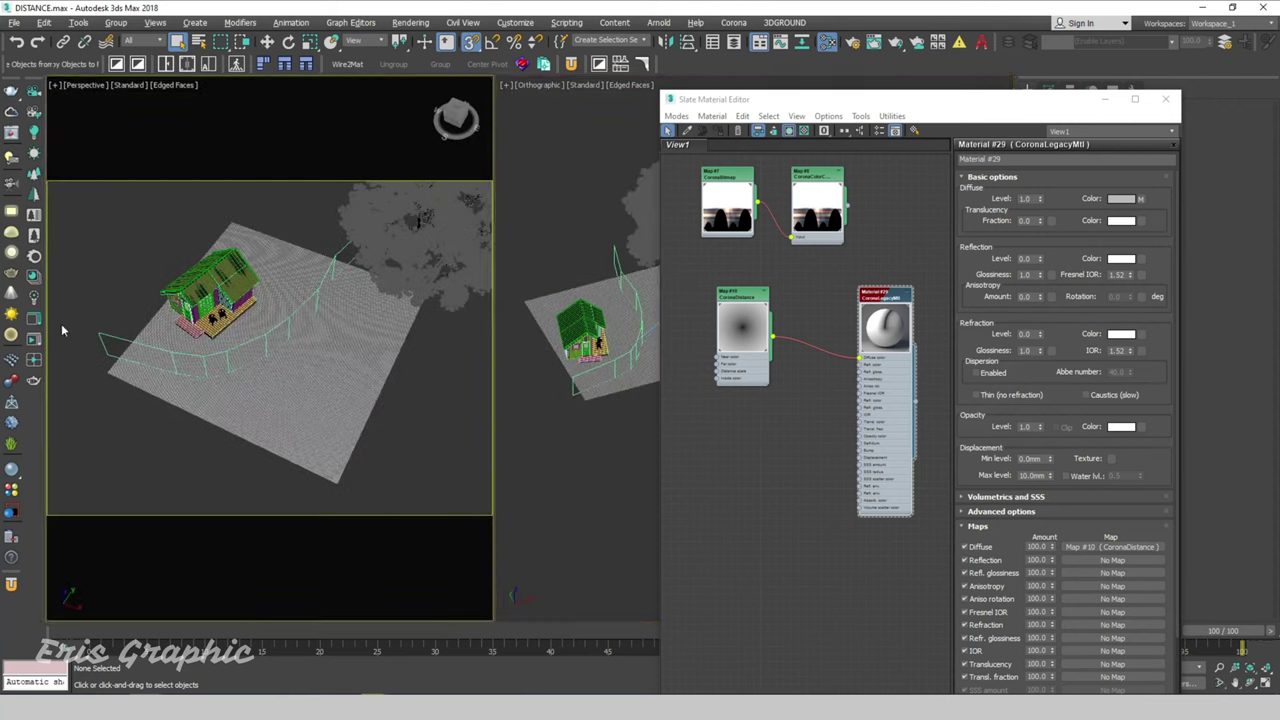
Start Corona interactive rendering and set Map #10's Distance near 1000 and Distance far 2500
click(34, 361)
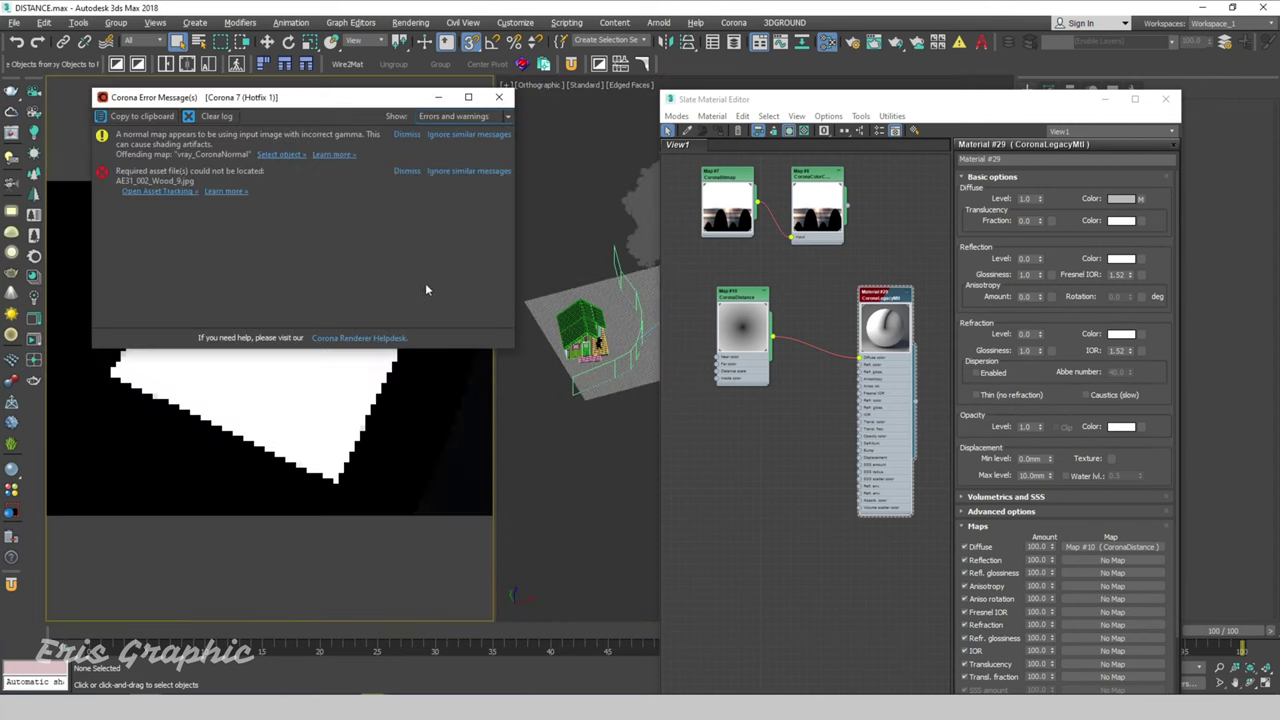
click(436, 97)
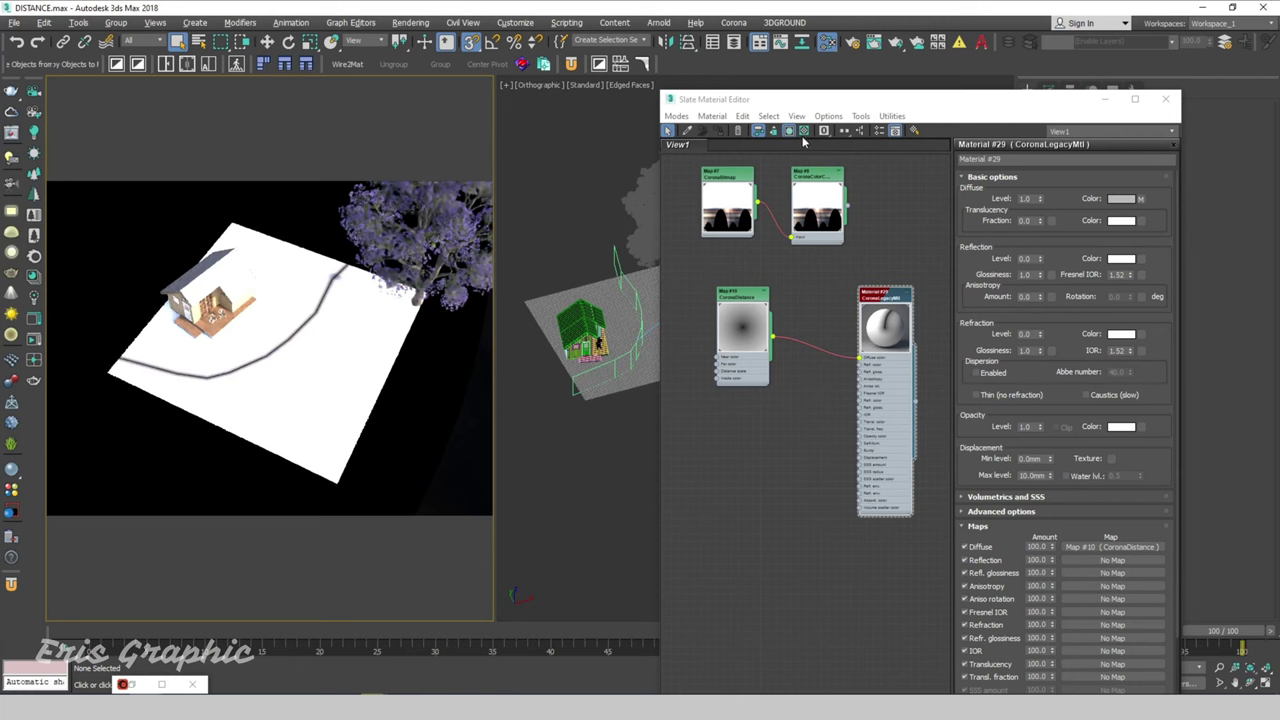
drag(792, 104, 726, 72)
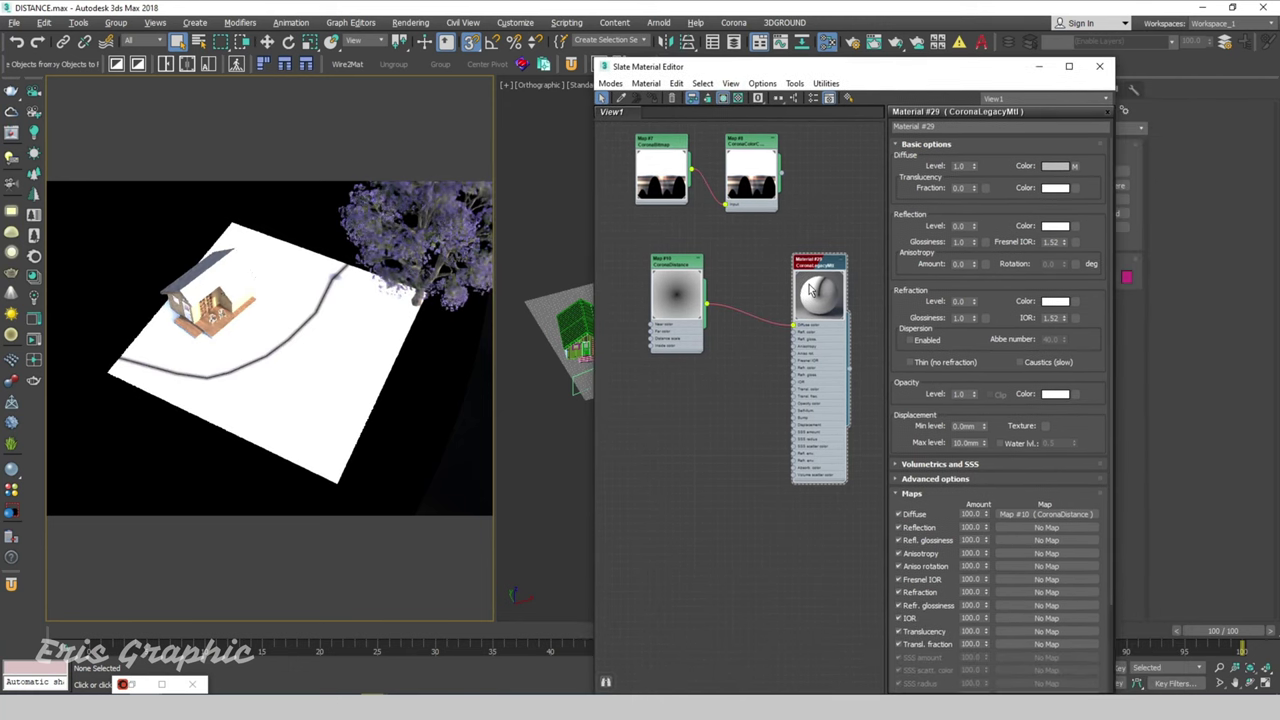
drag(679, 278, 718, 255)
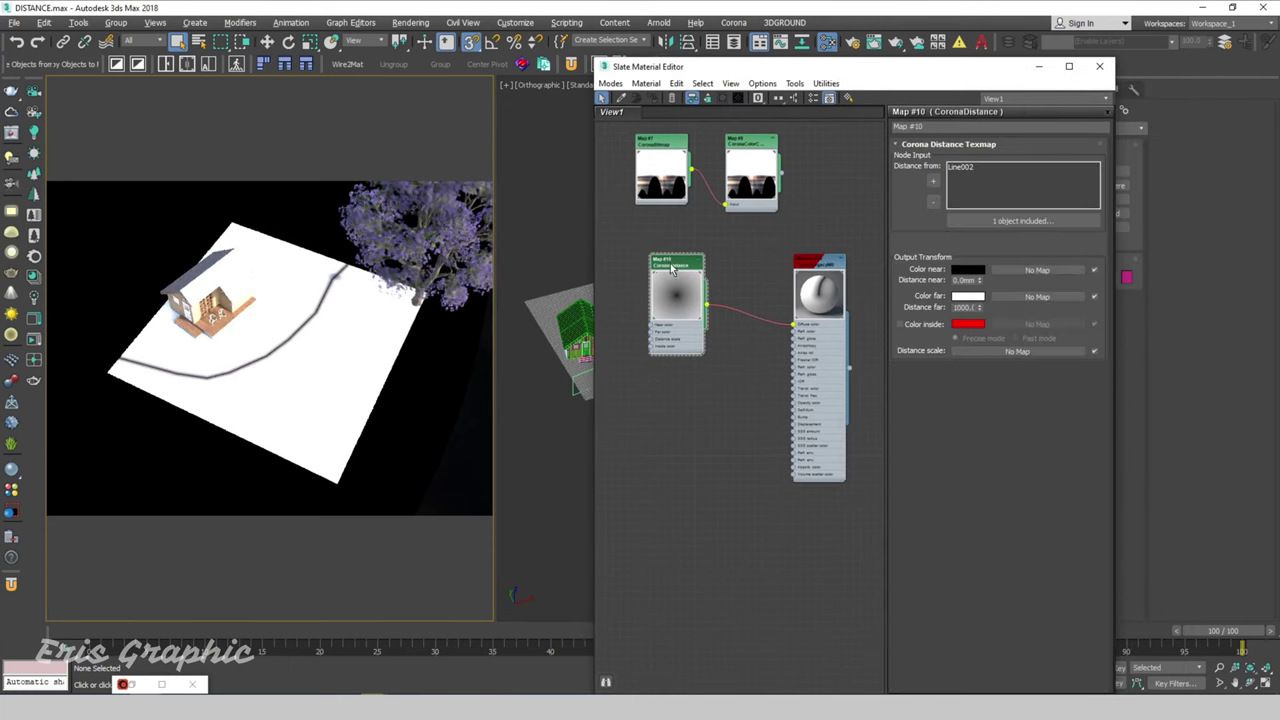
click(966, 280)
text(3)
key(Return)
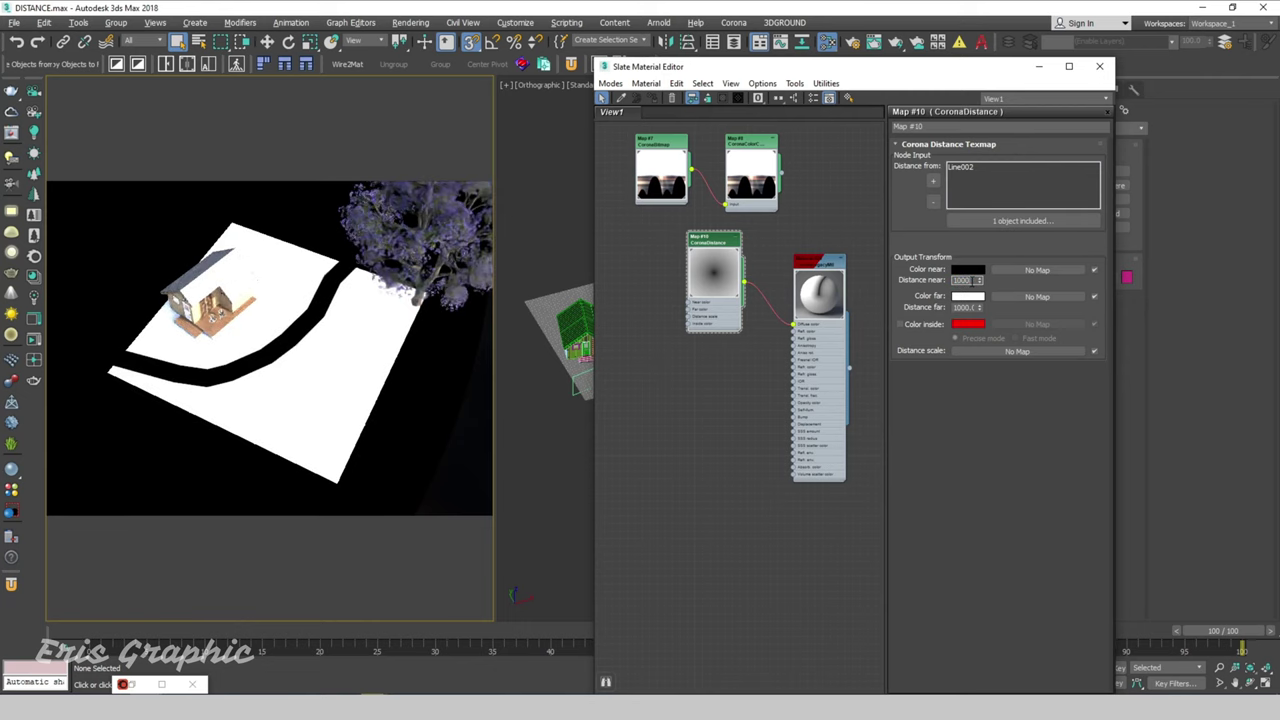
click(968, 308)
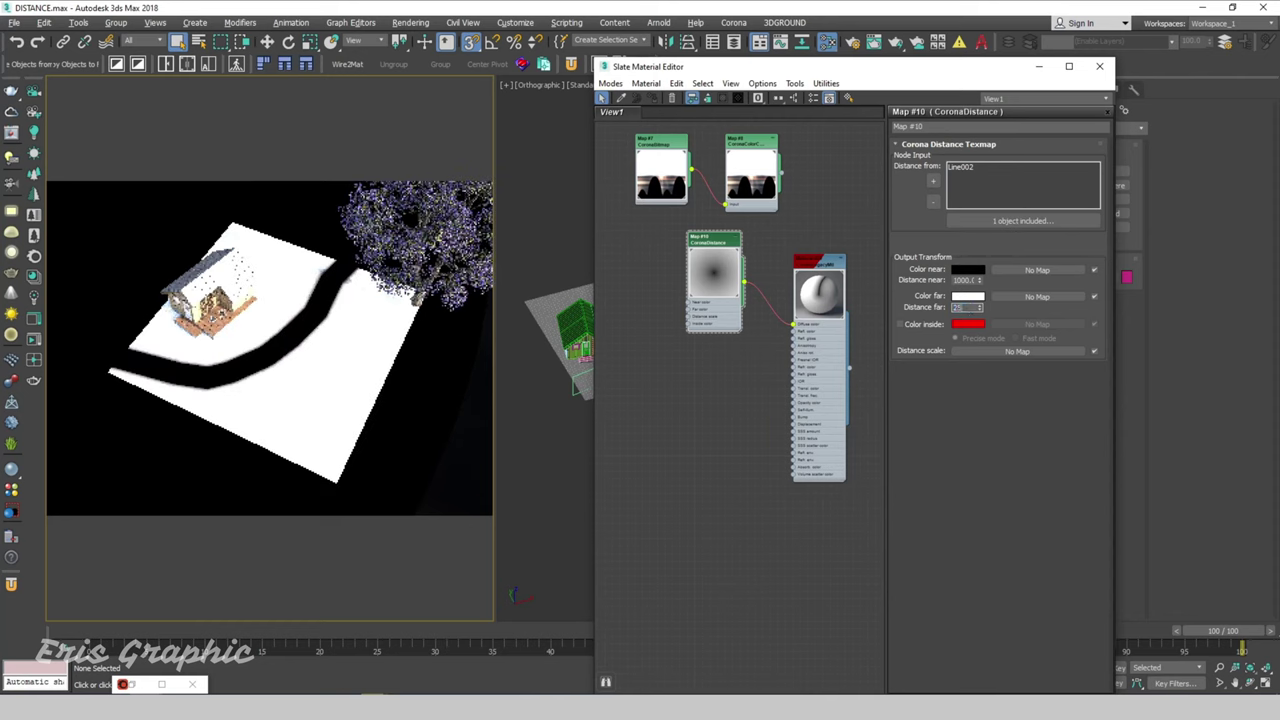
text(00)
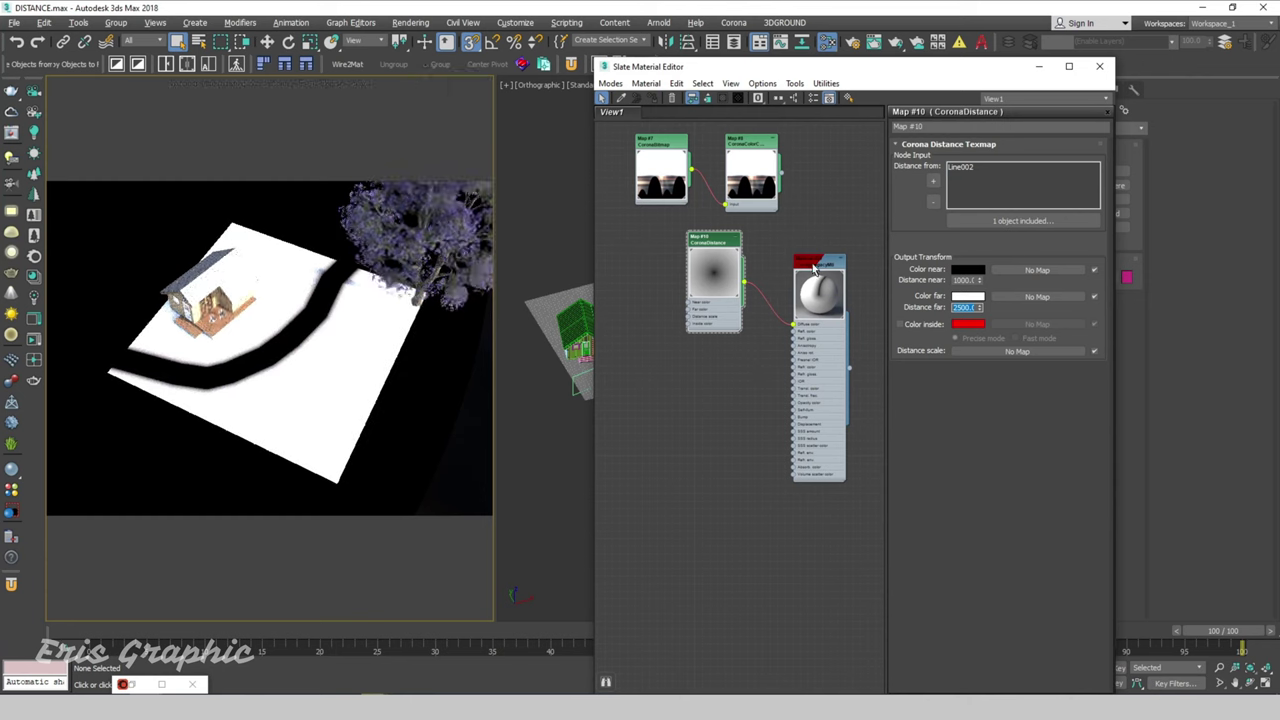
click(708, 247)
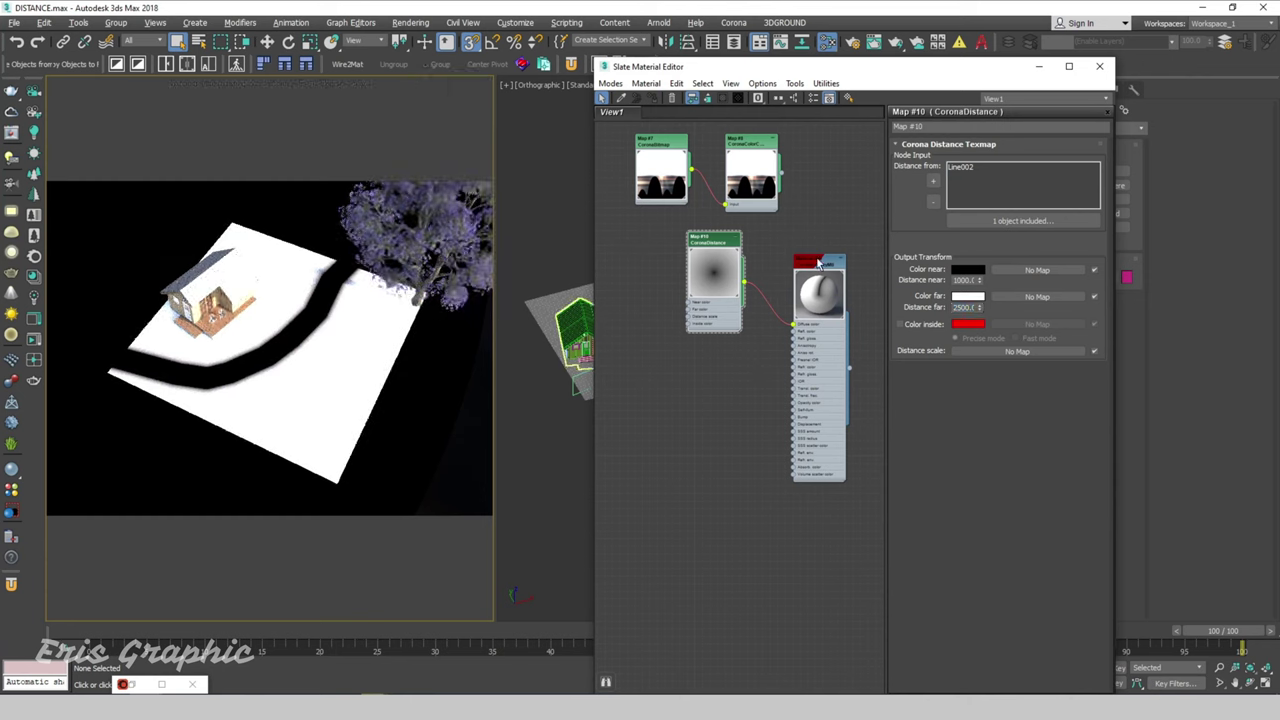
Close the Slate Material Editor, maximize the orthographic view and orbit to a near-top angle
double_click(818, 262)
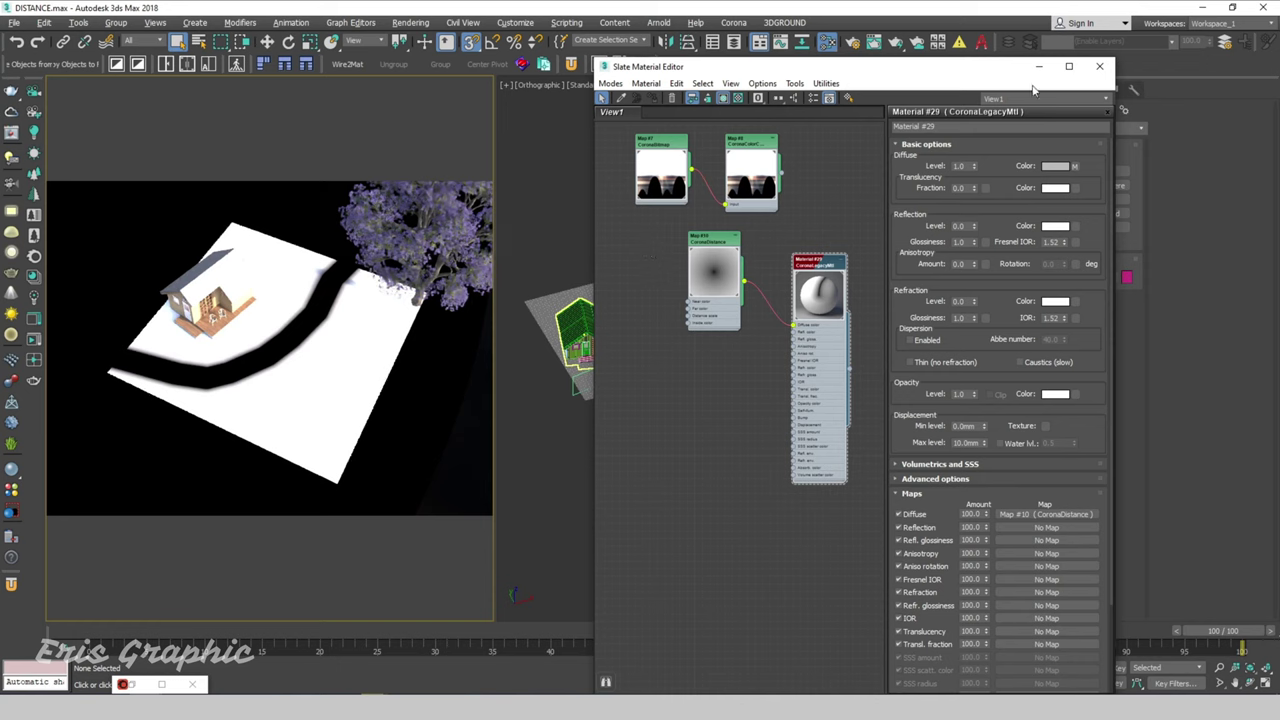
click(1099, 66)
key(alt+w)
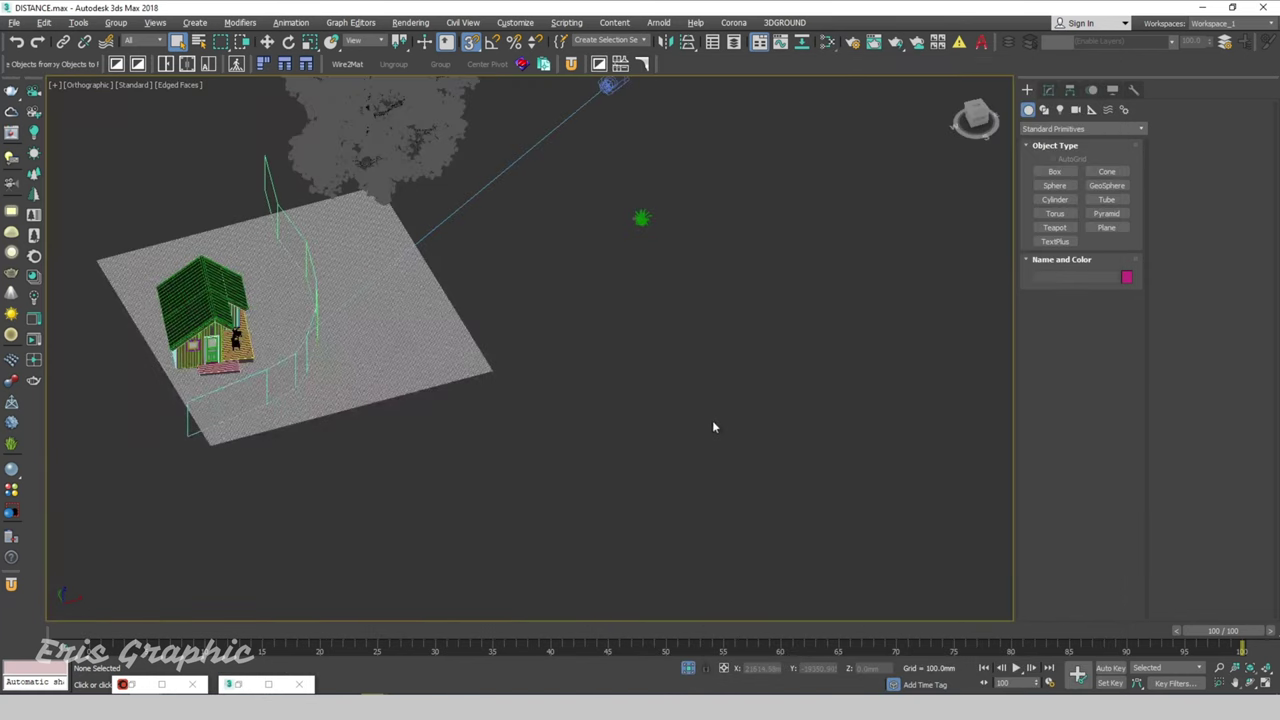
click(414, 334)
mouse_move(557, 403)
alt+middle_down()
mouse_move(535, 403)
mouse_move(610, 415)
mouse_move(585, 420)
alt+middle_up()
Select the ground plane and frame it in the viewport
click(534, 413)
click(556, 368)
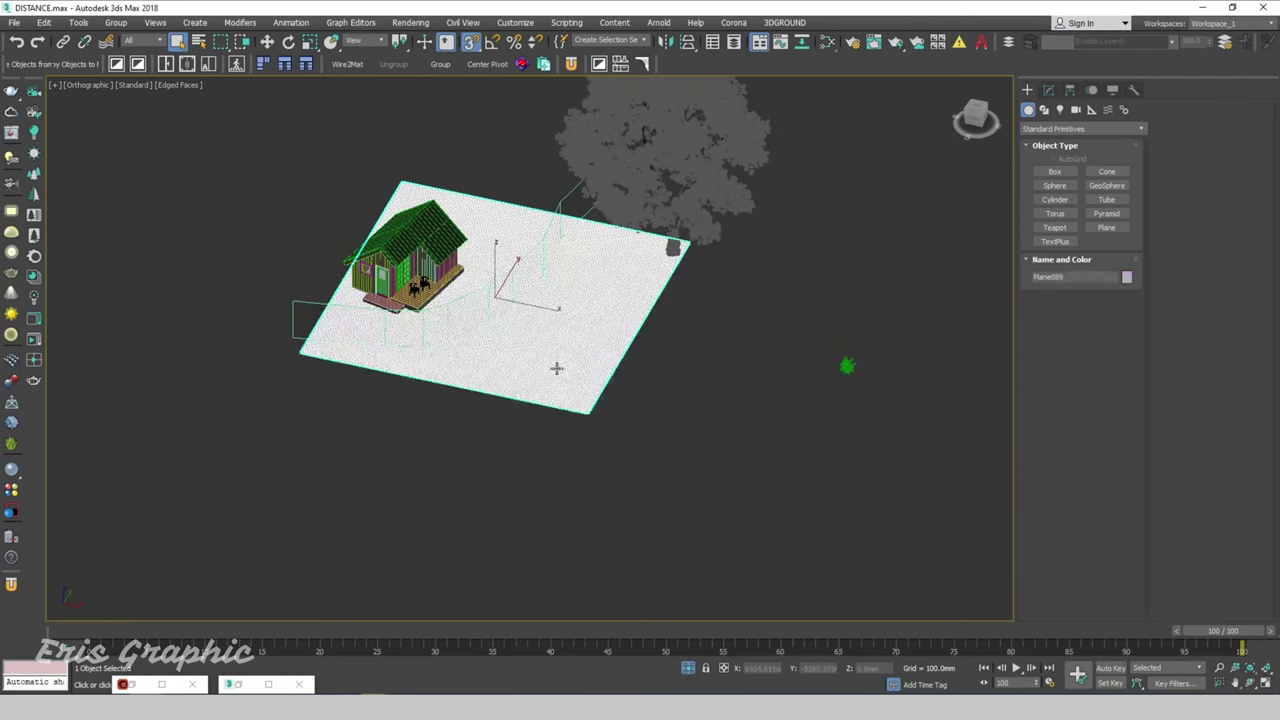
click(677, 434)
alt+middle_drag(677, 434, 712, 412)
scroll(634, 441, up, 3)
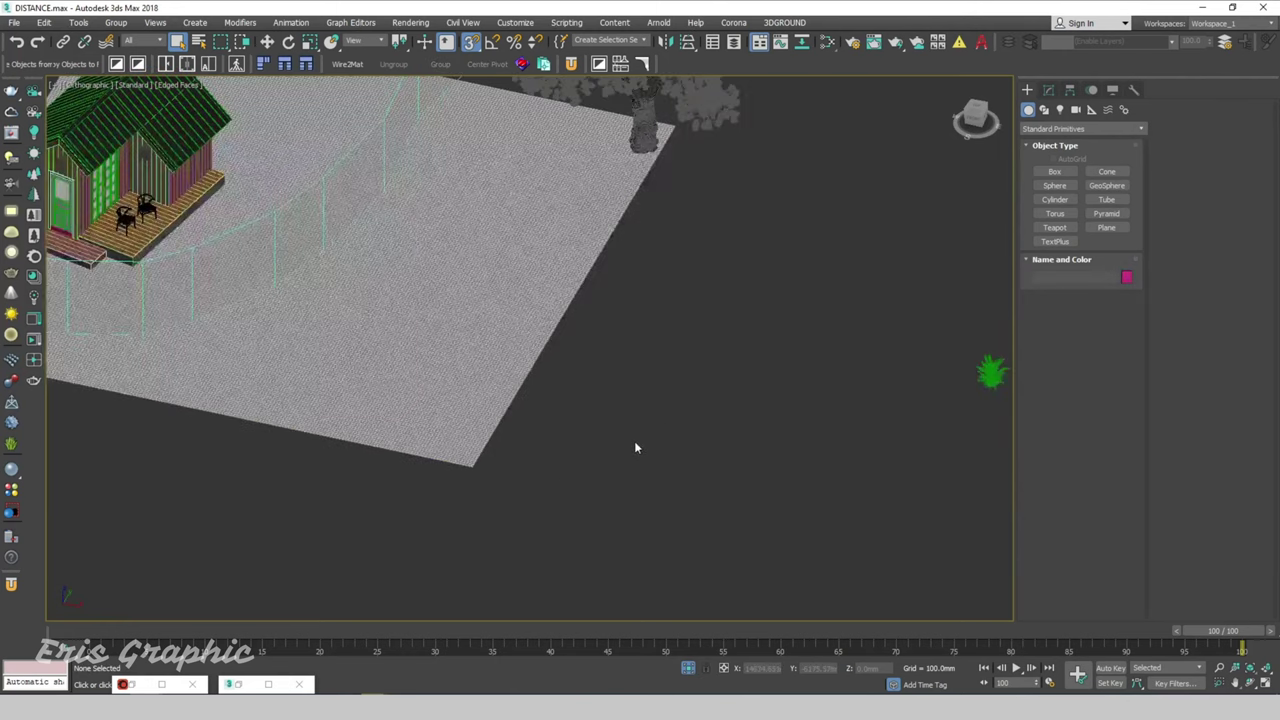
scroll(634, 448, down, 2)
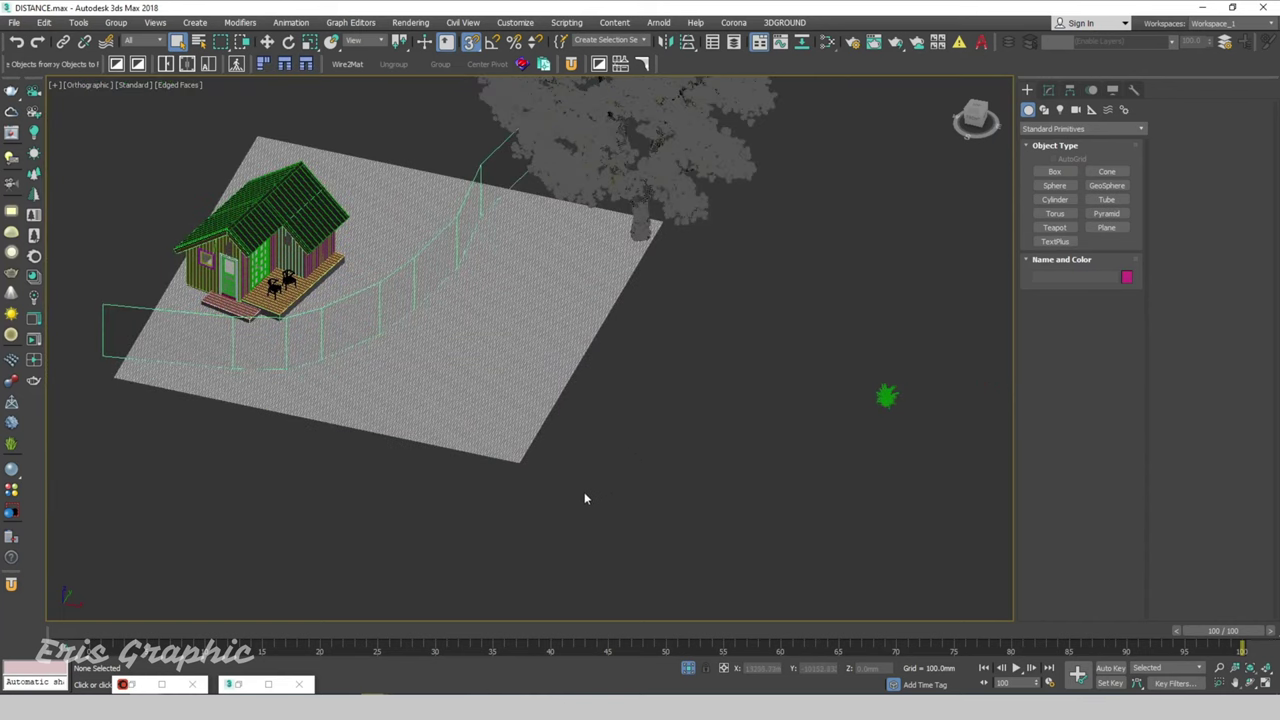
middle_drag(632, 466, 548, 470)
click(445, 466)
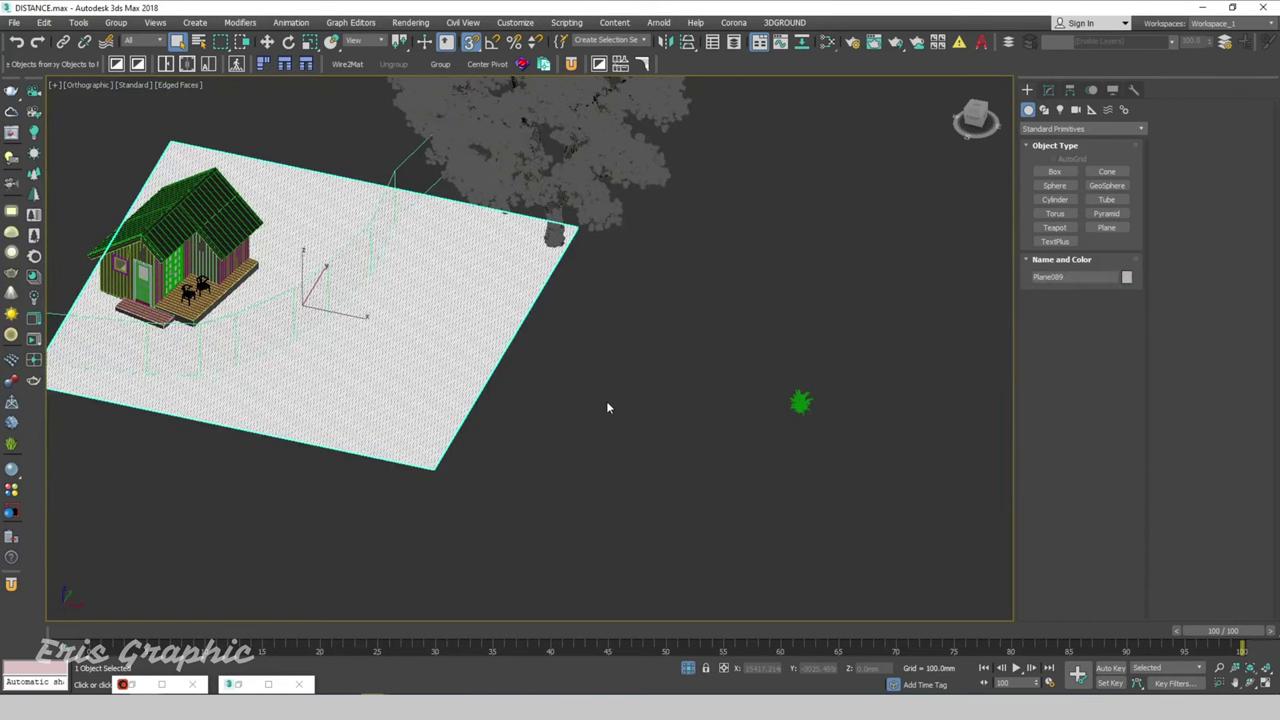
scroll(614, 334, down, 2)
scroll(656, 323, down, 2)
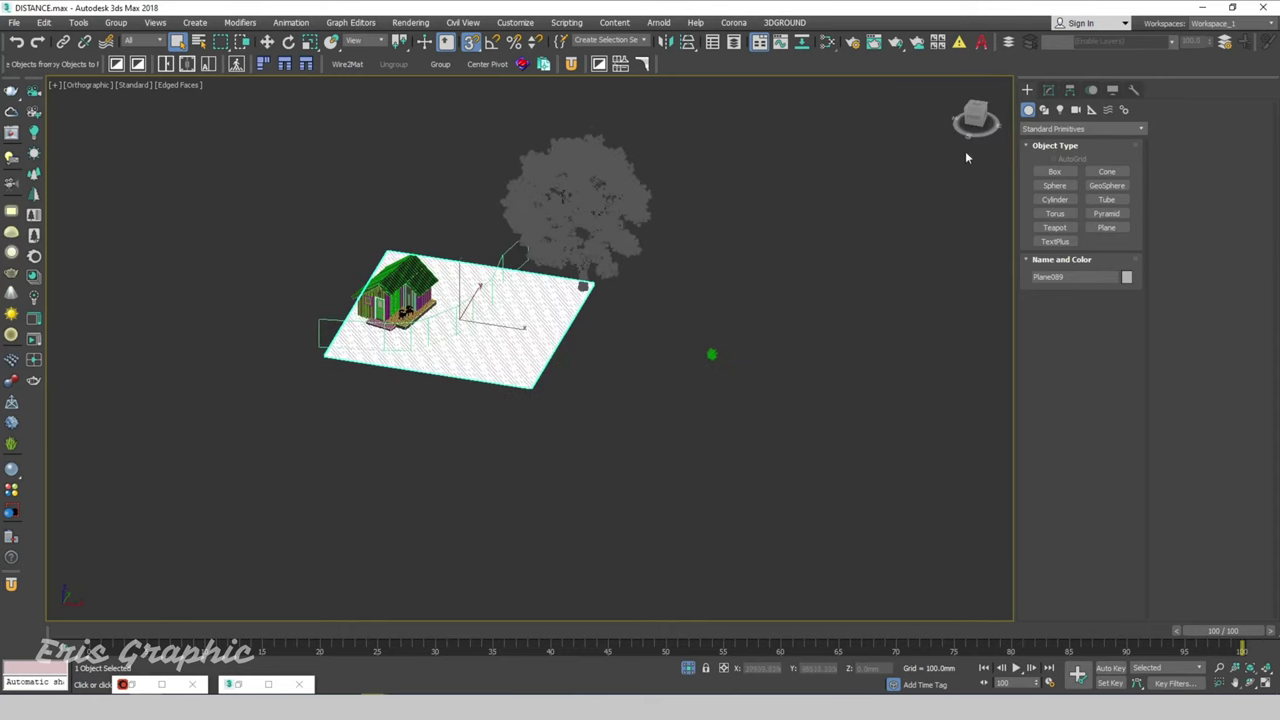
middle_drag(686, 237, 556, 240)
Add a Displace modifier to the ground plane from the Modifier List
click(1048, 90)
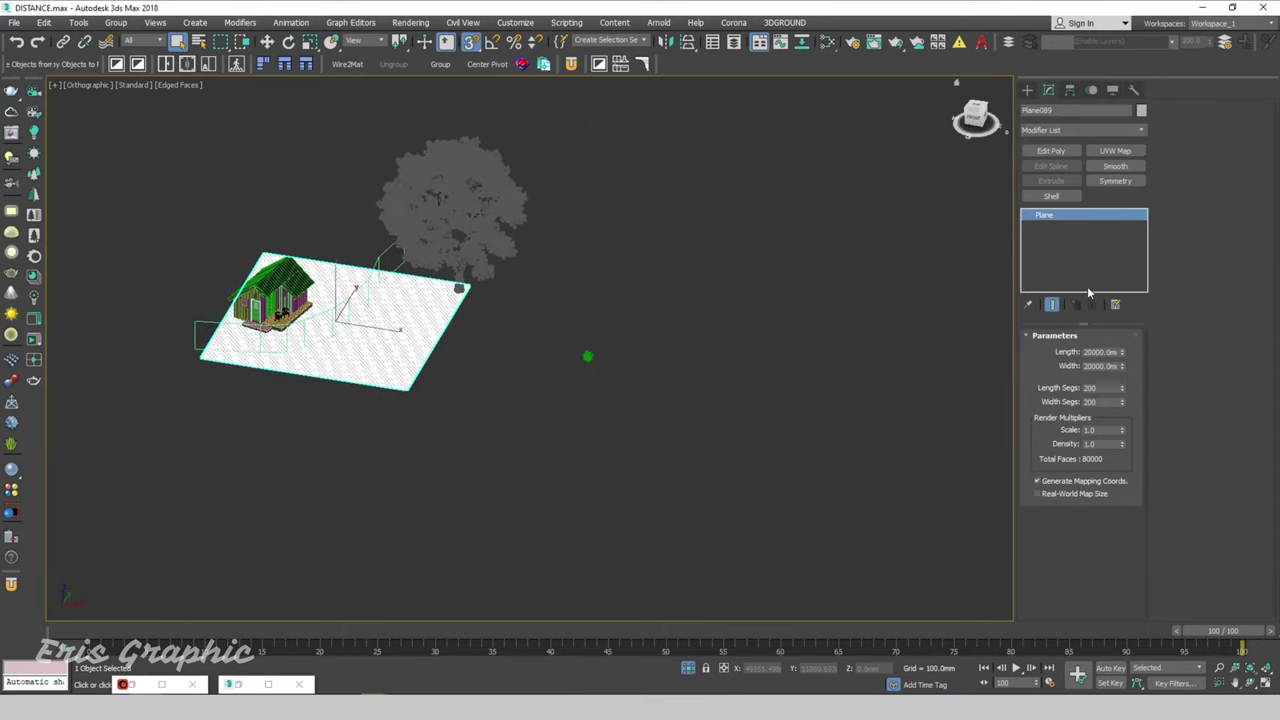
click(1072, 130)
scroll(1071, 140, down, 1)
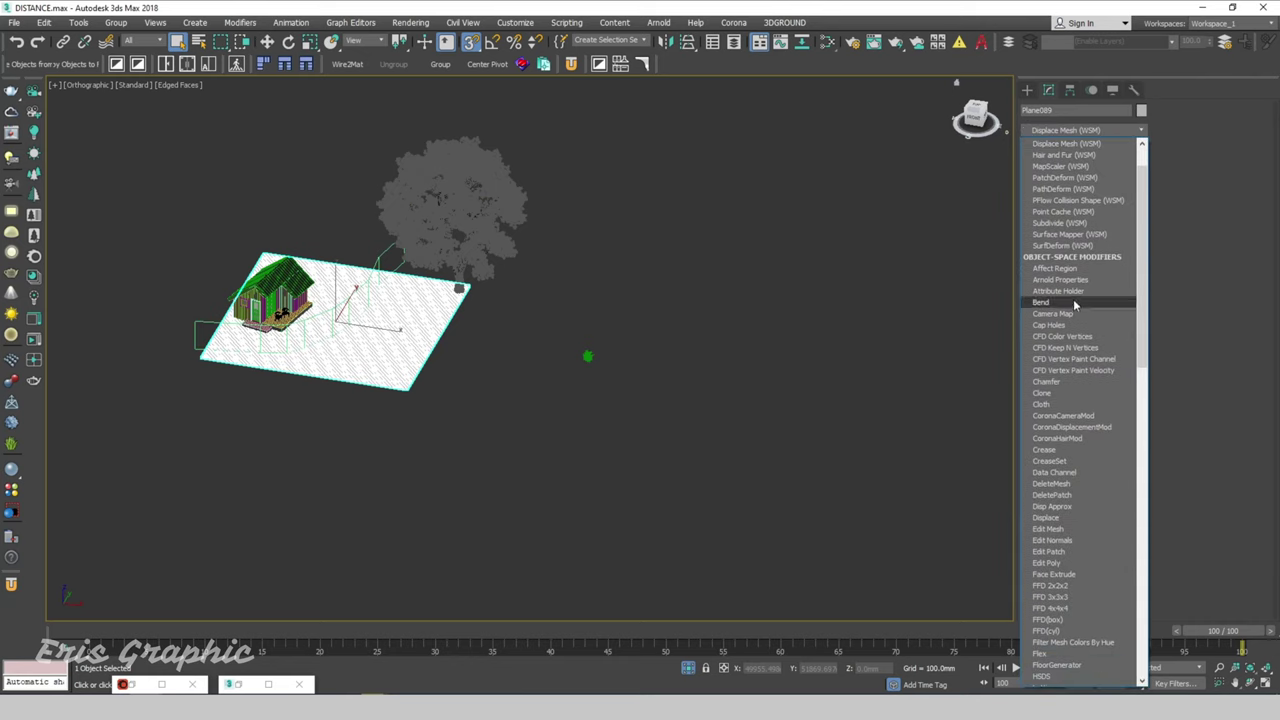
click(1080, 518)
middle_drag(691, 360, 625, 343)
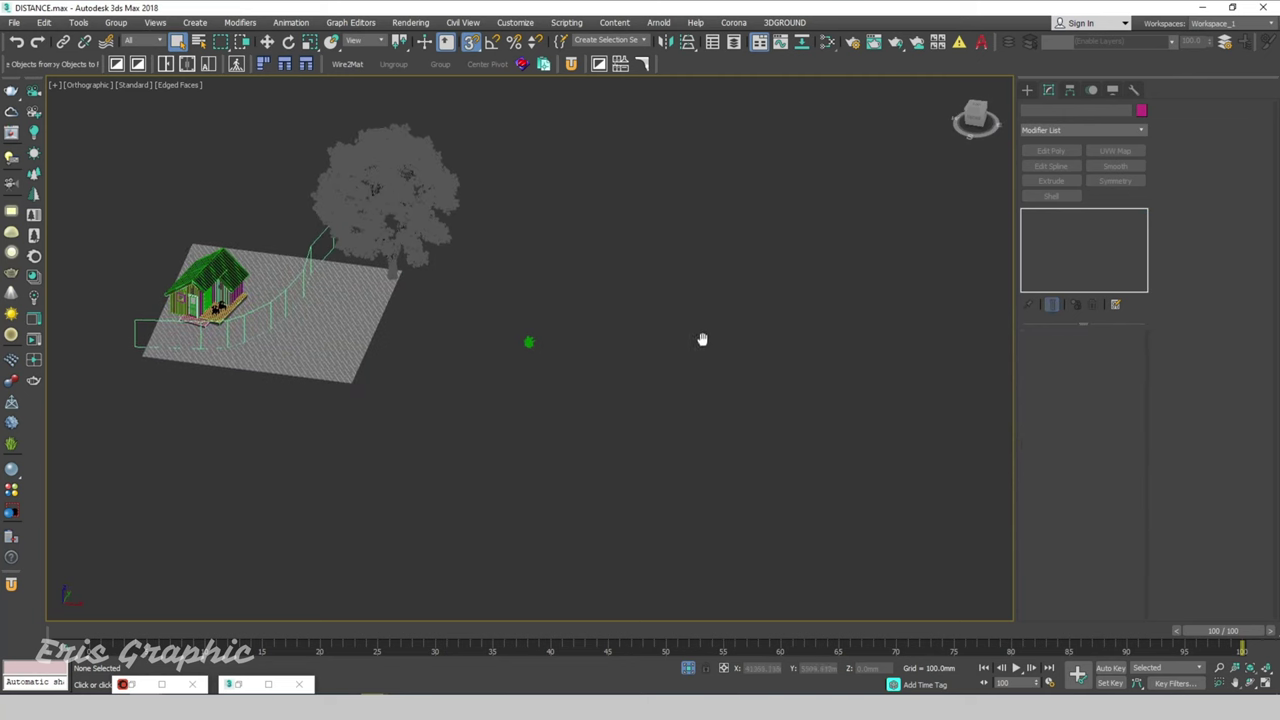
Open the Slate Material Editor with M and reposition the CoronaDistance node
key(m)
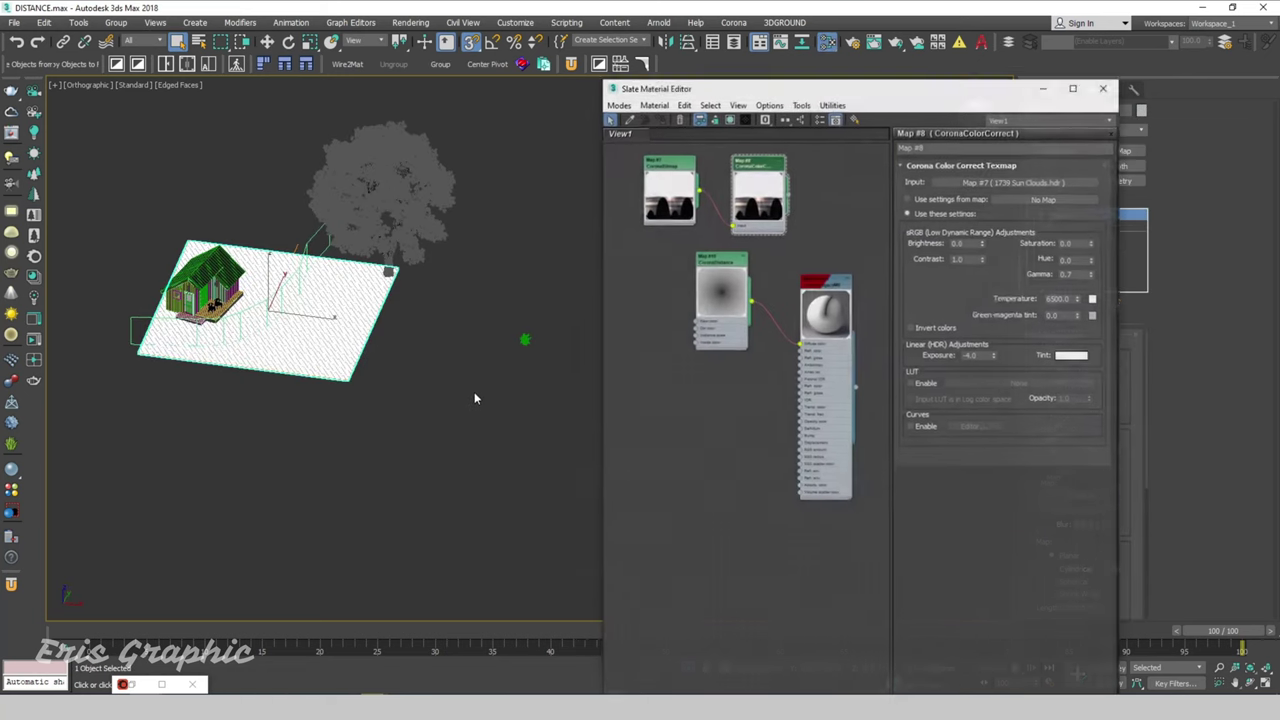
mouse_move(833, 79)
mouse_down()
mouse_move(587, 112)
mouse_move(630, 103)
mouse_up()
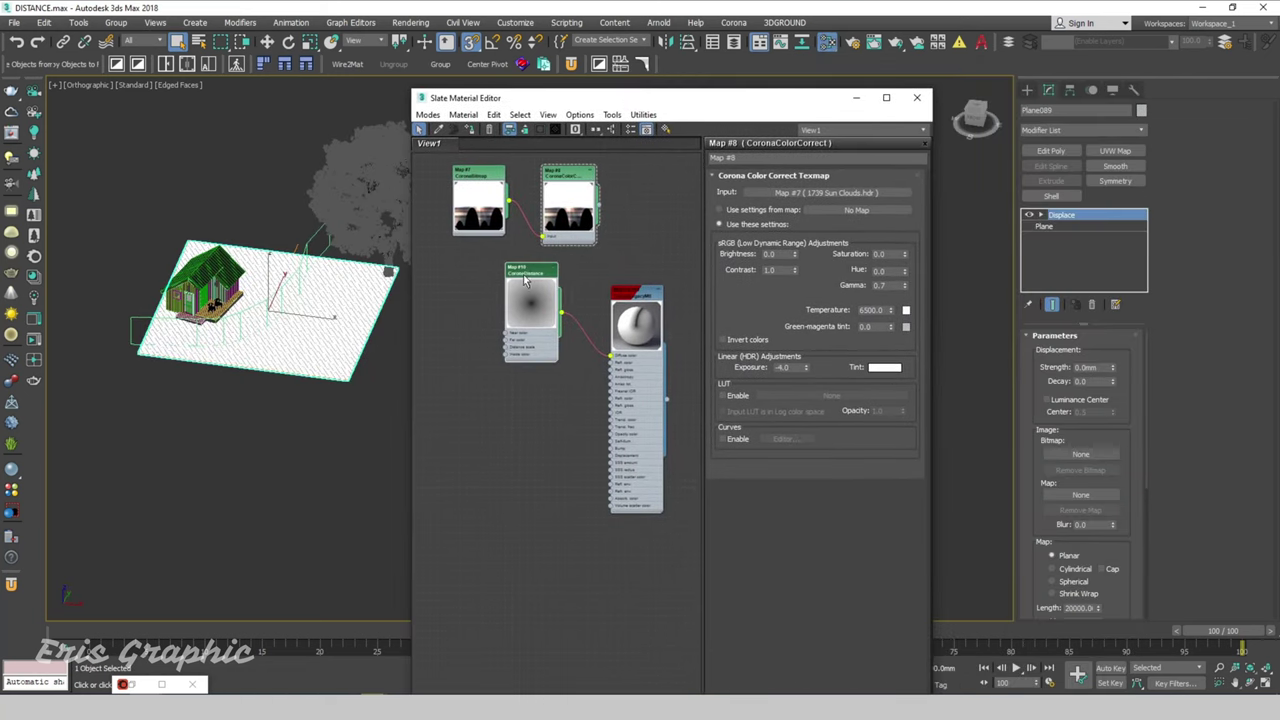
drag(540, 277, 550, 267)
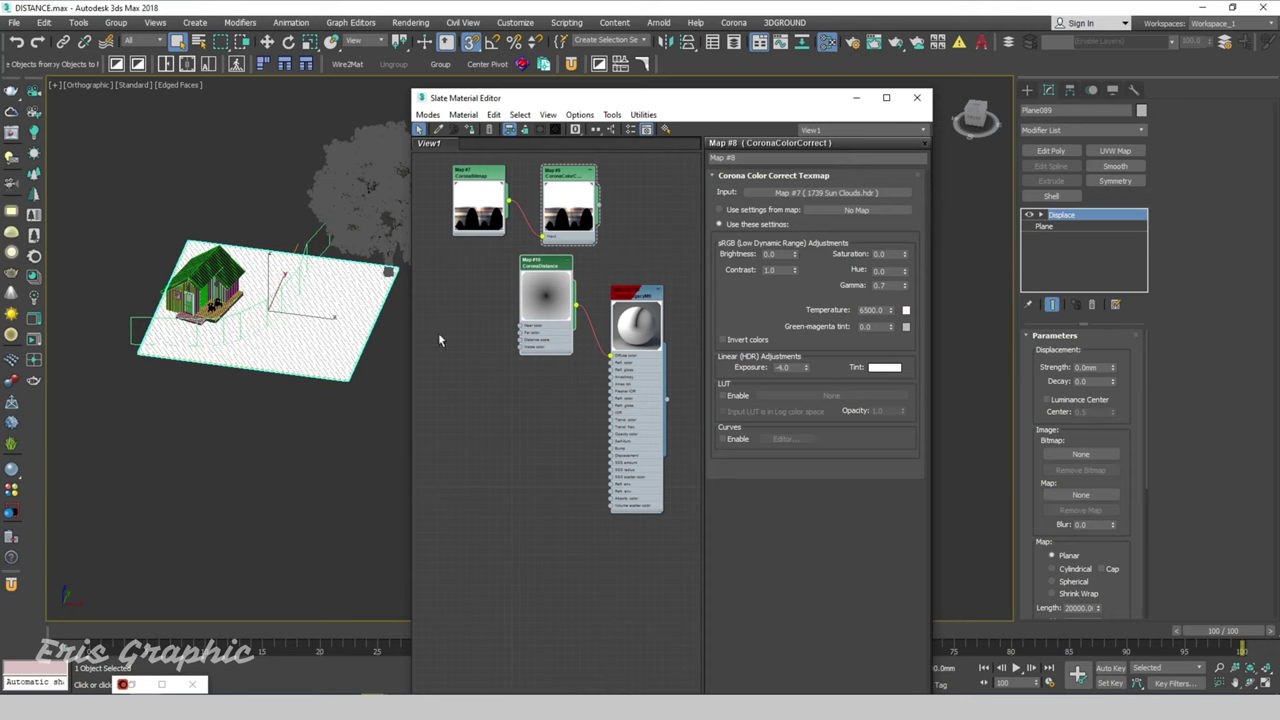
drag(547, 285, 510, 338)
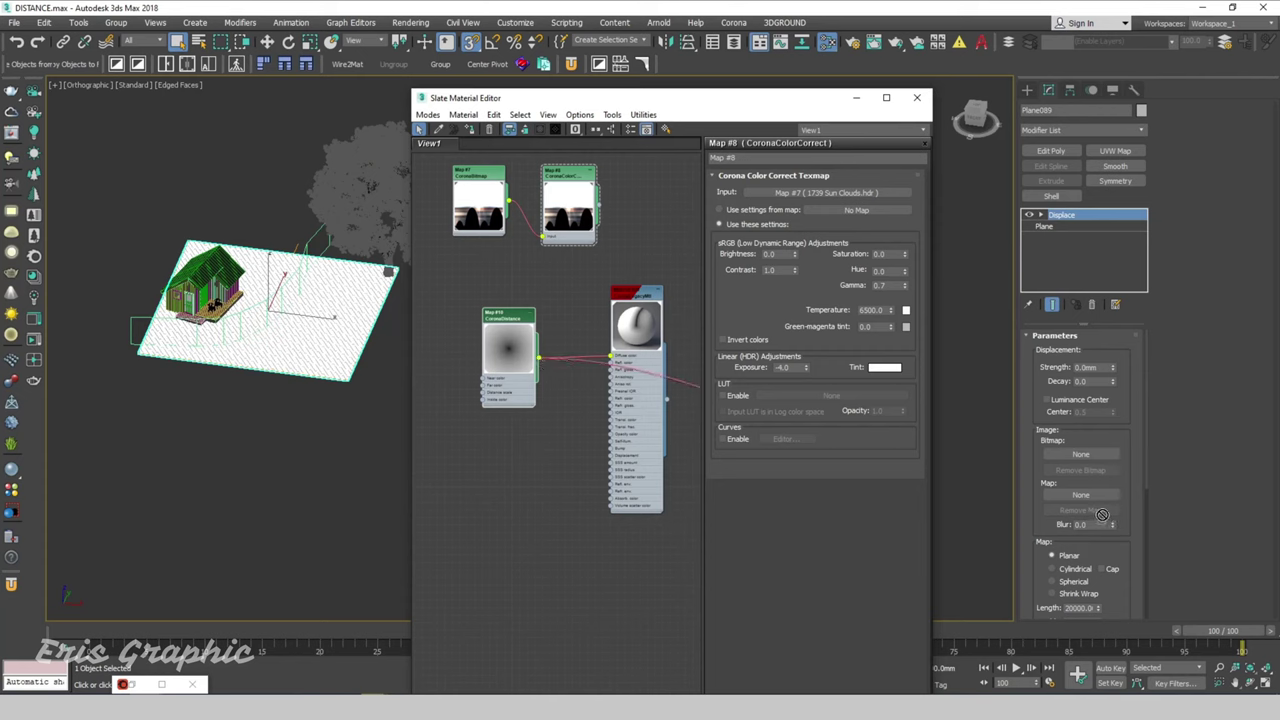
Instance CoronaDistance Map #10 into the Displace map slot and enter a displacement strength
drag(543, 365, 1081, 494)
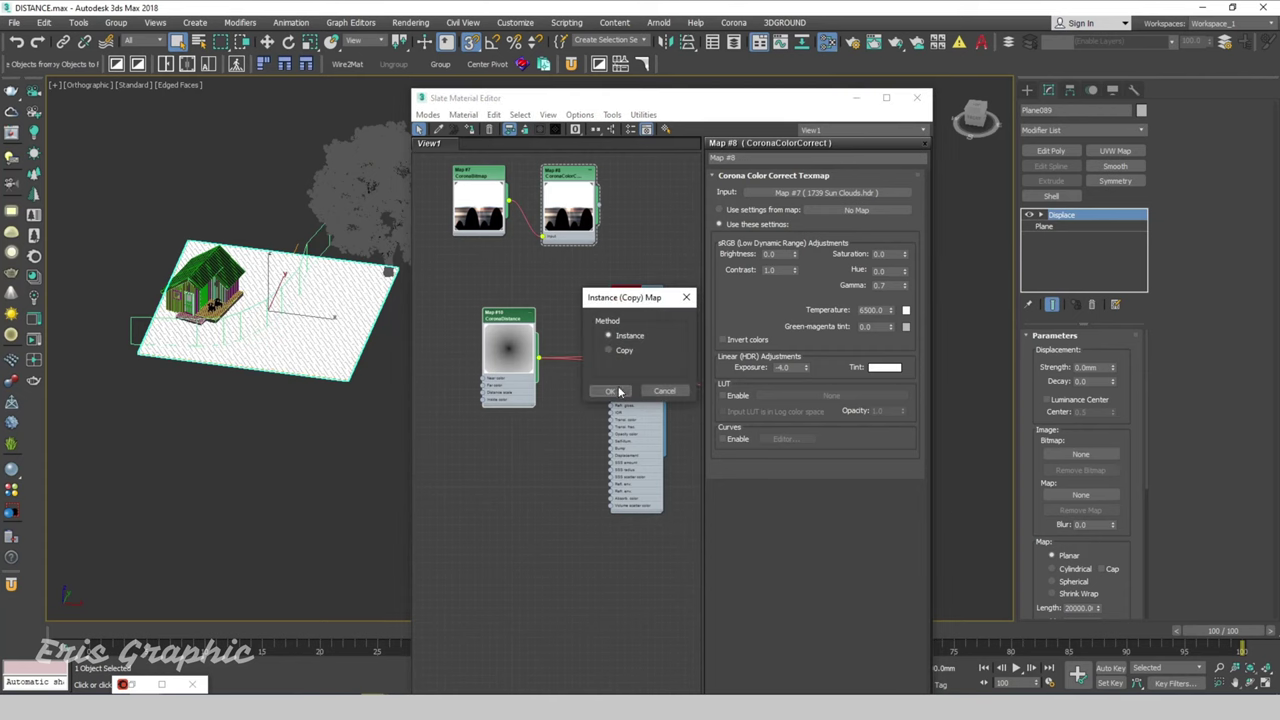
click(608, 391)
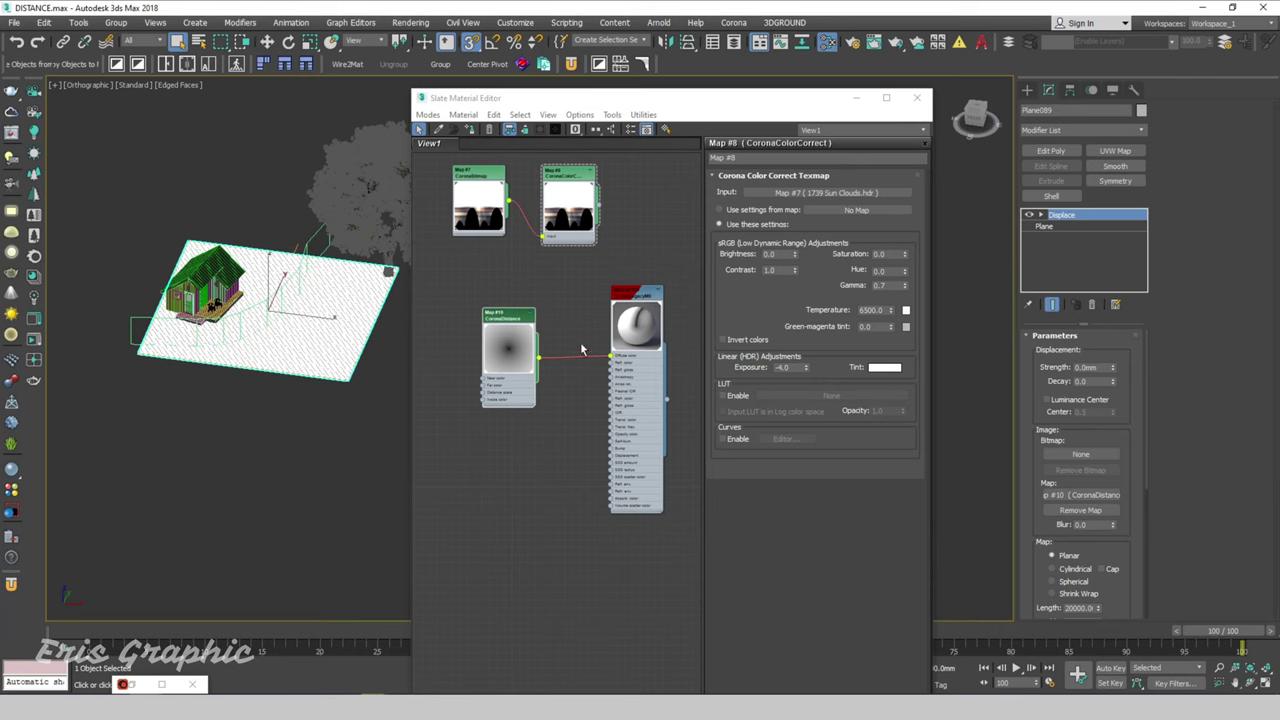
drag(512, 323, 510, 329)
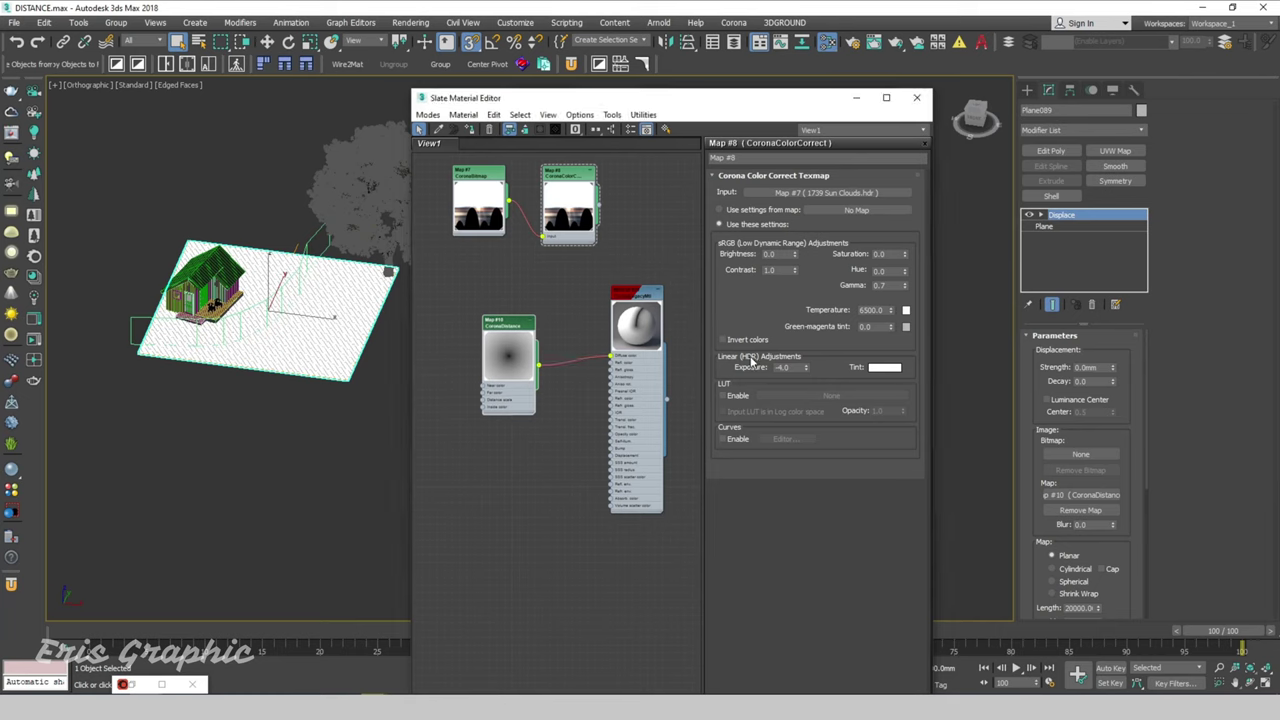
double_click(505, 331)
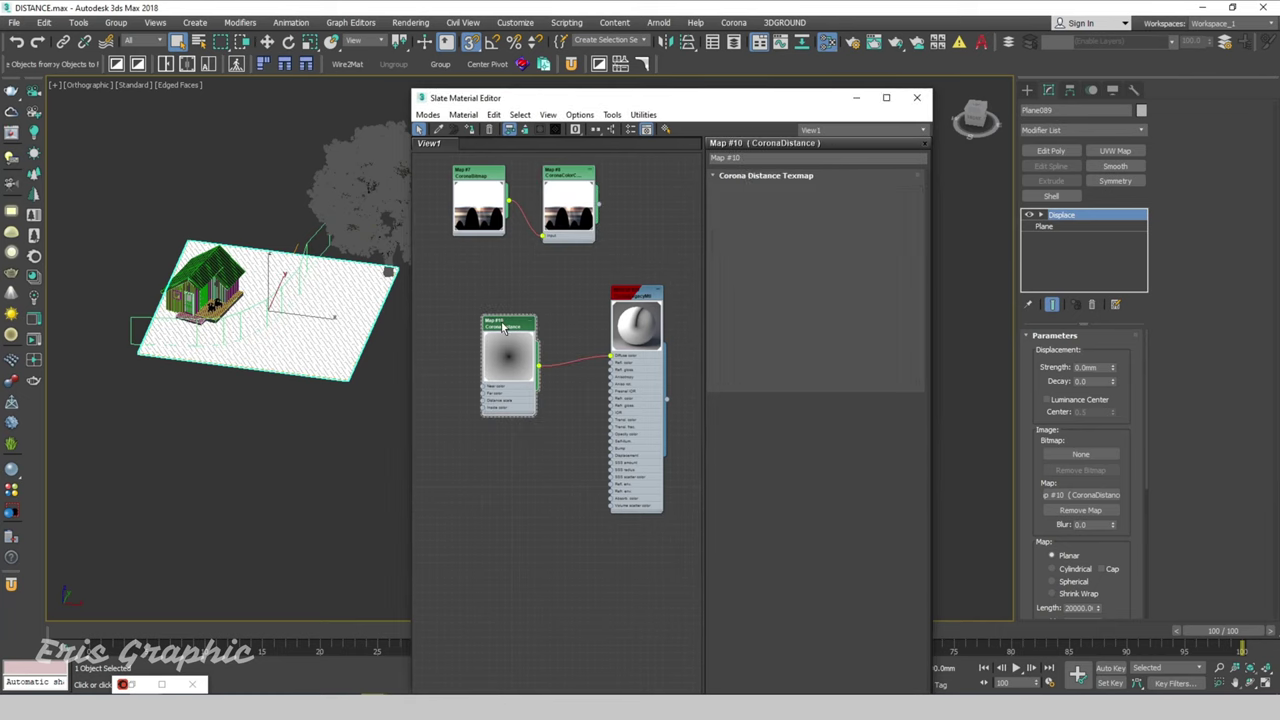
click(1098, 376)
double_click(1099, 367)
text(500)
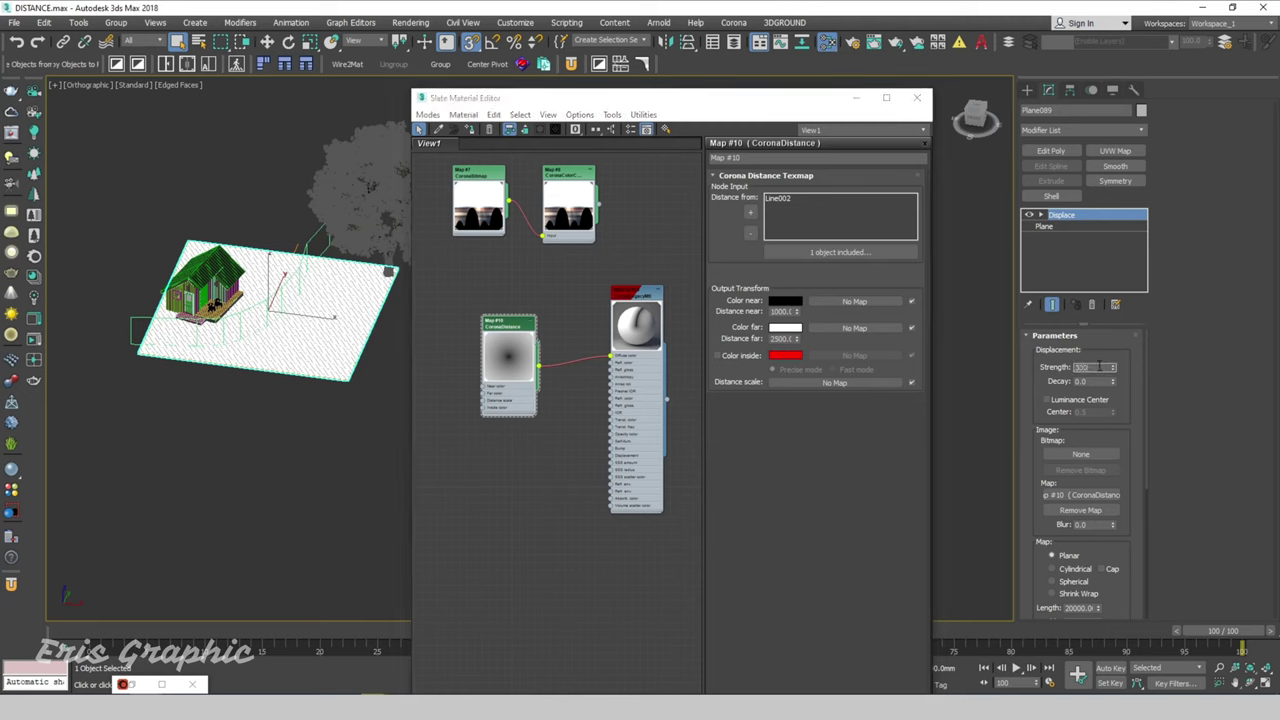
key(Return)
Orbit around the displaced plane to inspect it, with edged faces switched off
click(349, 475)
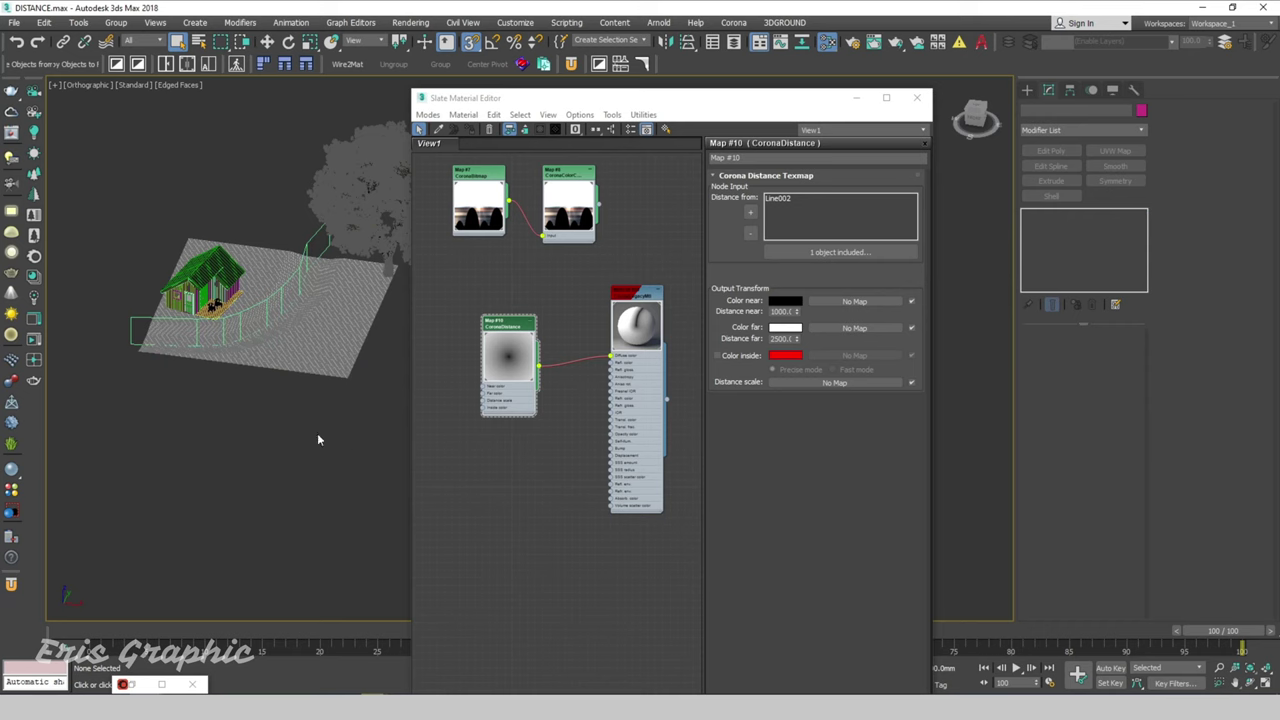
scroll(250, 340, up, 5)
mouse_move(250, 340)
alt+middle_down()
mouse_move(229, 449)
mouse_move(271, 429)
mouse_move(386, 420)
mouse_move(314, 466)
mouse_move(277, 463)
mouse_move(277, 420)
mouse_move(217, 437)
alt+middle_up()
scroll(337, 366, up, 4)
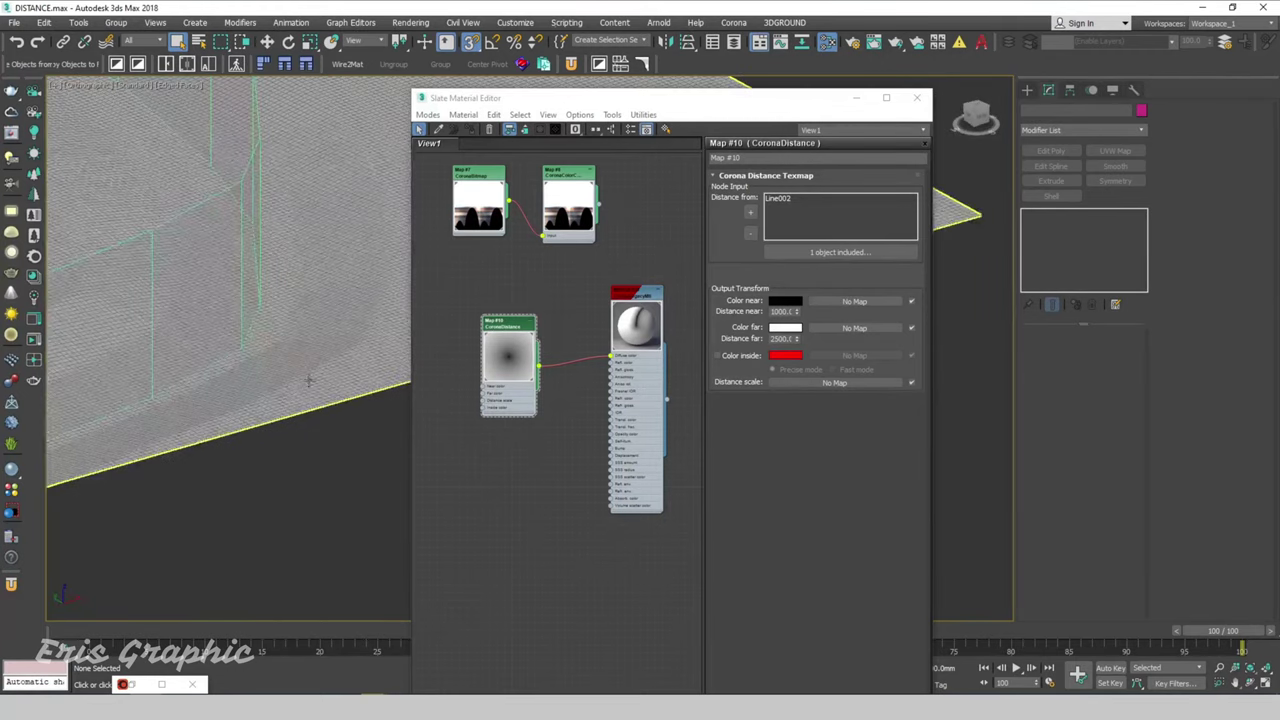
scroll(337, 366, down, 1)
mouse_move(337, 366)
alt+middle_down()
mouse_move(263, 377)
mouse_move(340, 348)
mouse_move(289, 351)
mouse_move(294, 366)
mouse_move(322, 362)
alt+middle_up()
scroll(286, 380, up, 3)
scroll(266, 508, down, 4)
scroll(263, 397, up, 1)
key(F4)
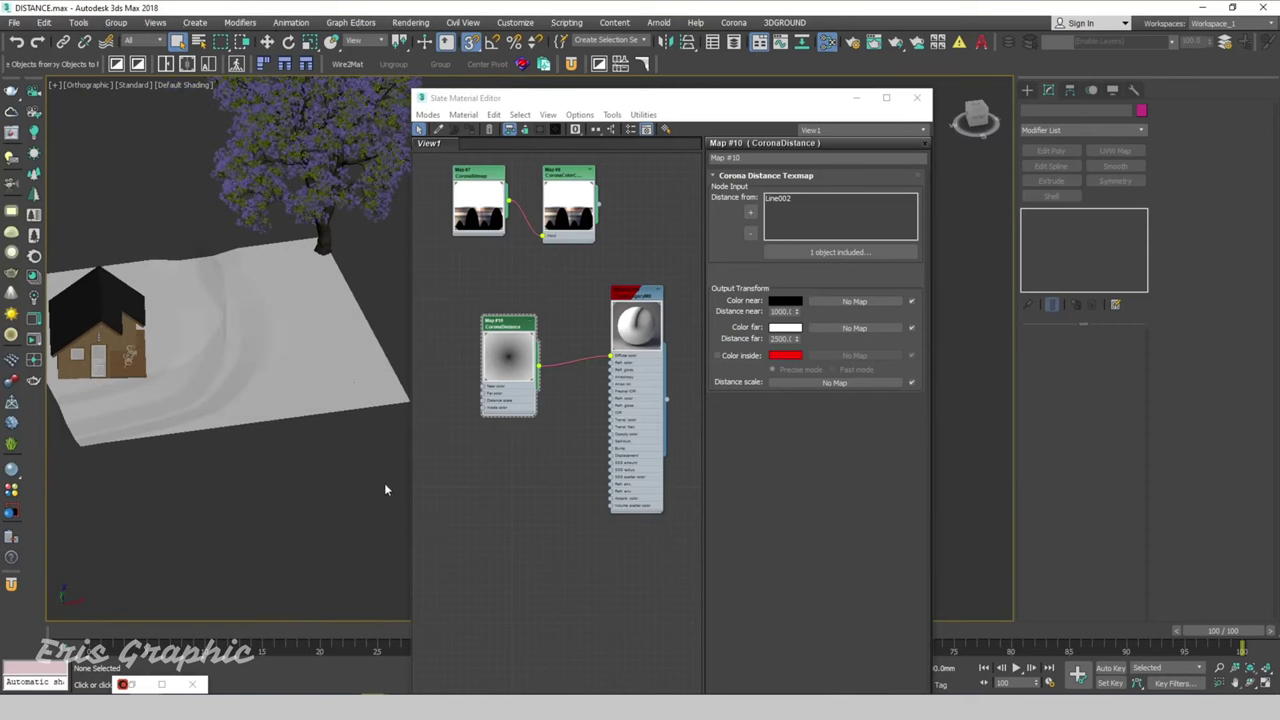
Set the CoronaDistance map's Distance far value to 2000
click(594, 345)
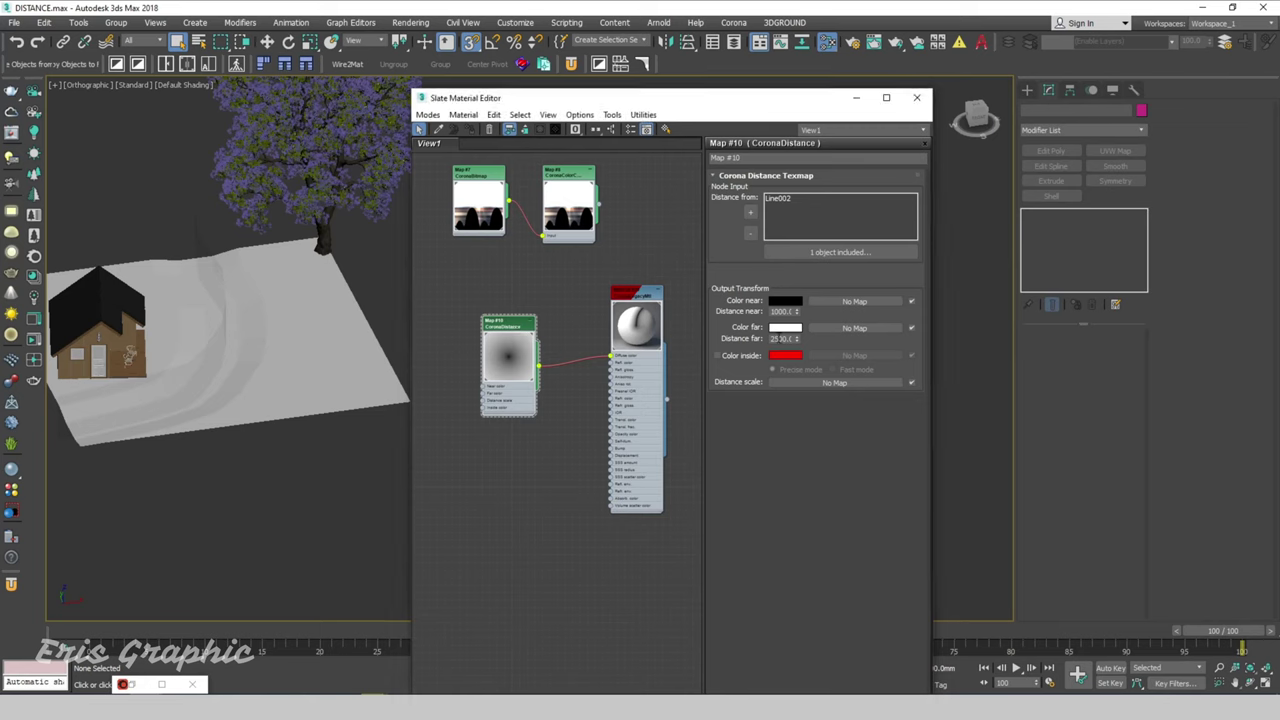
right_click(797, 338)
text(2000)
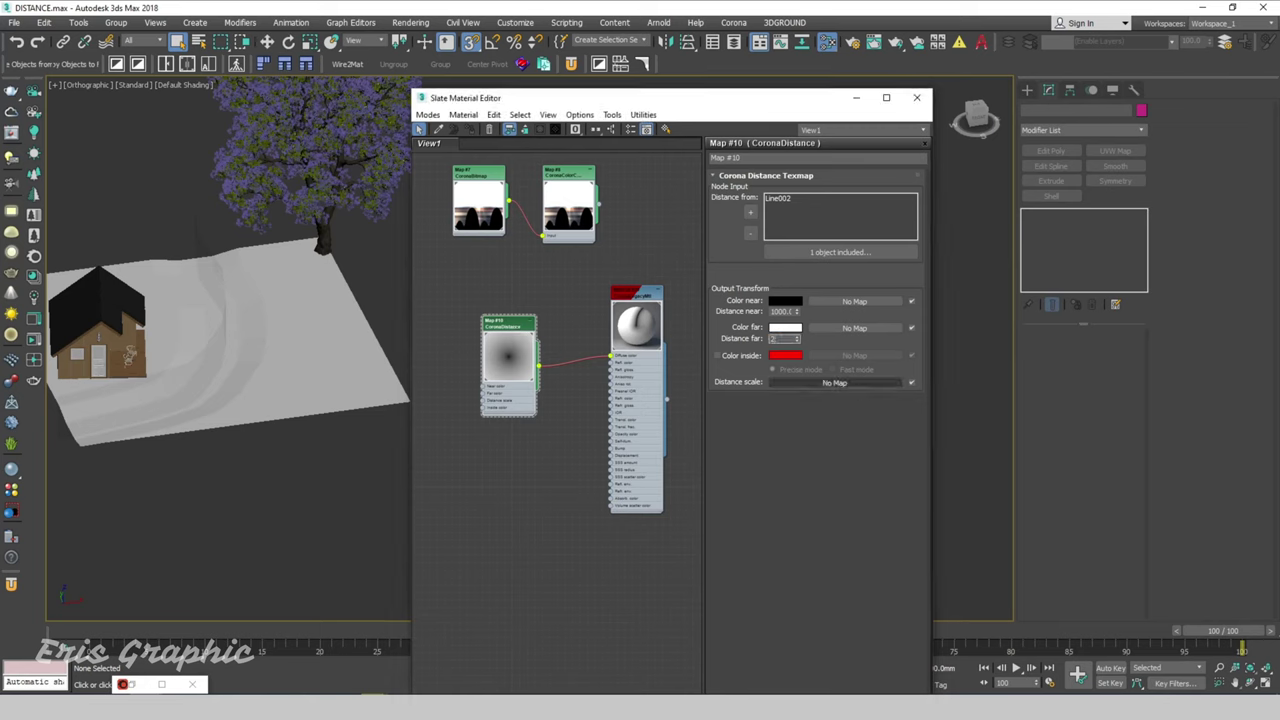
key(Return)
Set Displace Strength to 250 mm via Material #29 and close the Slate Material Editor
double_click(646, 296)
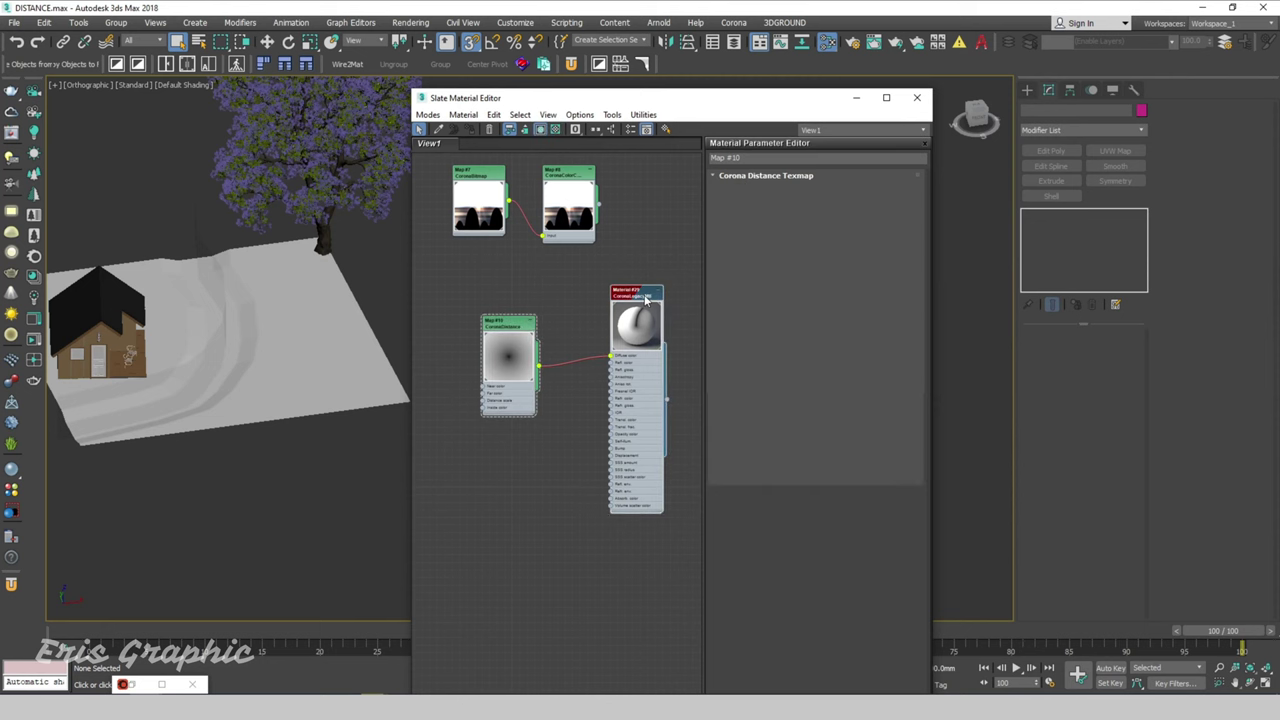
click(380, 395)
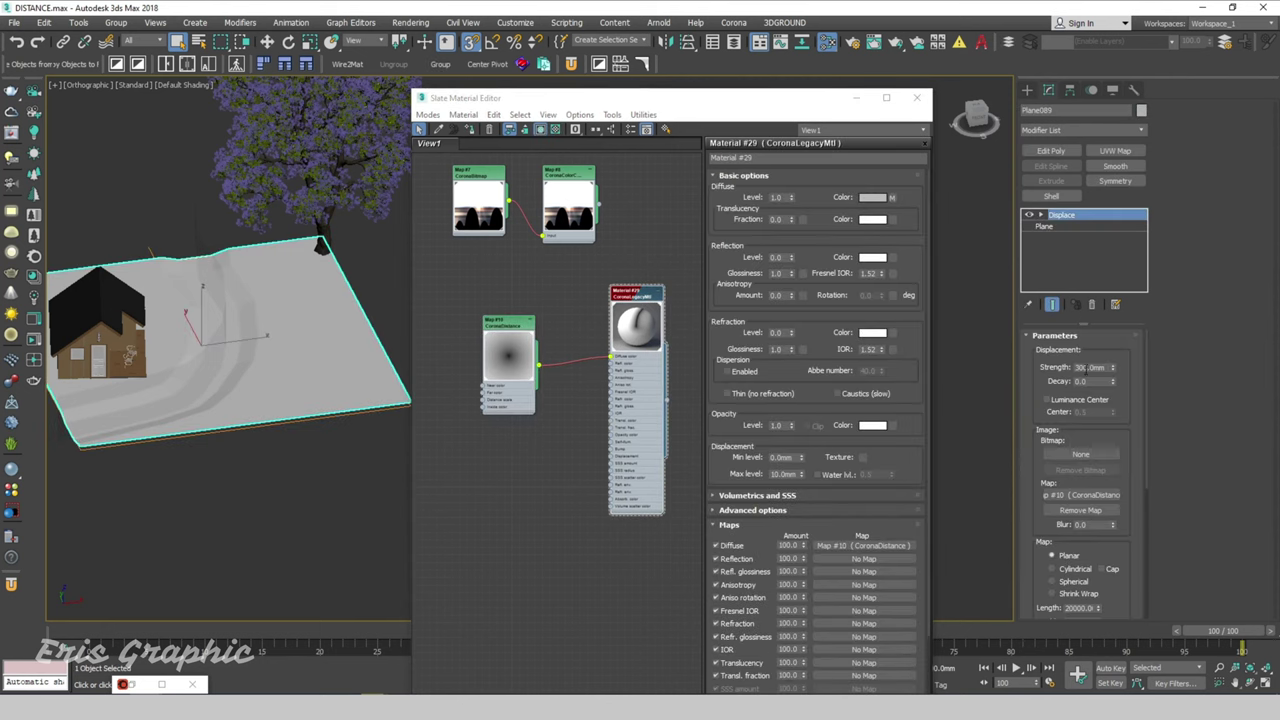
text(250)
key(Return)
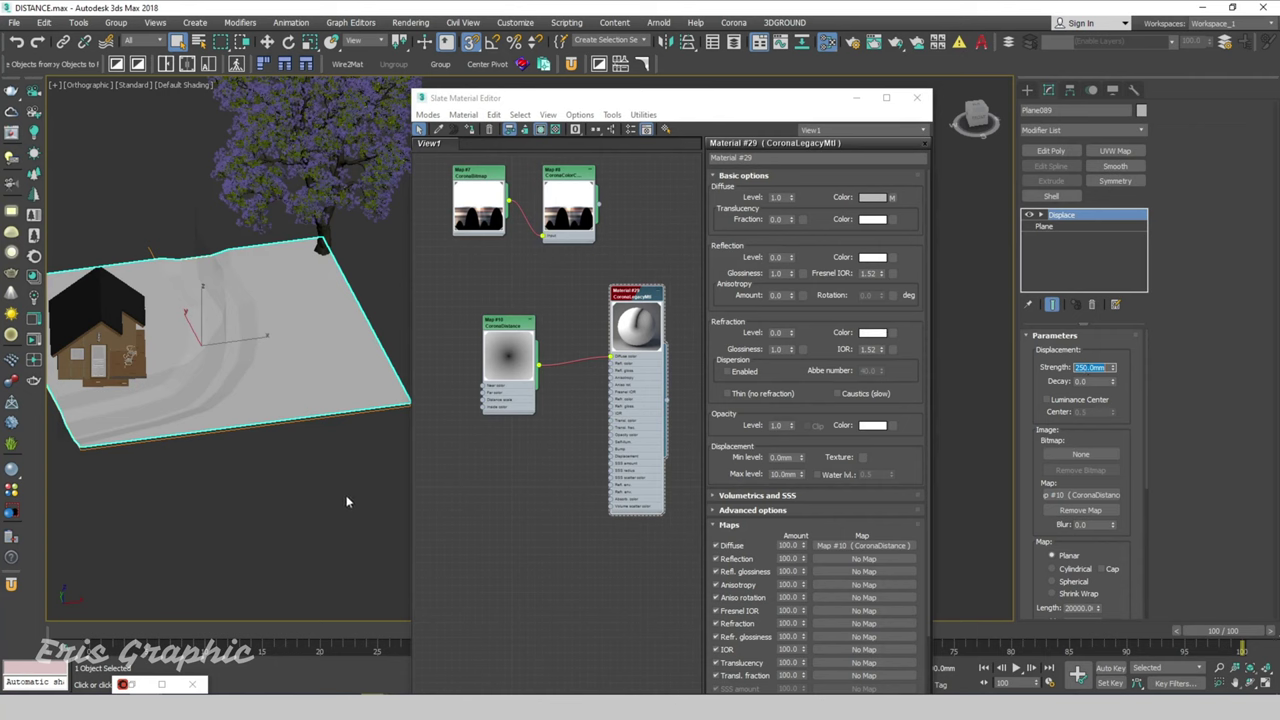
click(917, 97)
Inspect the displaced plane from the Top view and an angled view with edged faces off
click(690, 409)
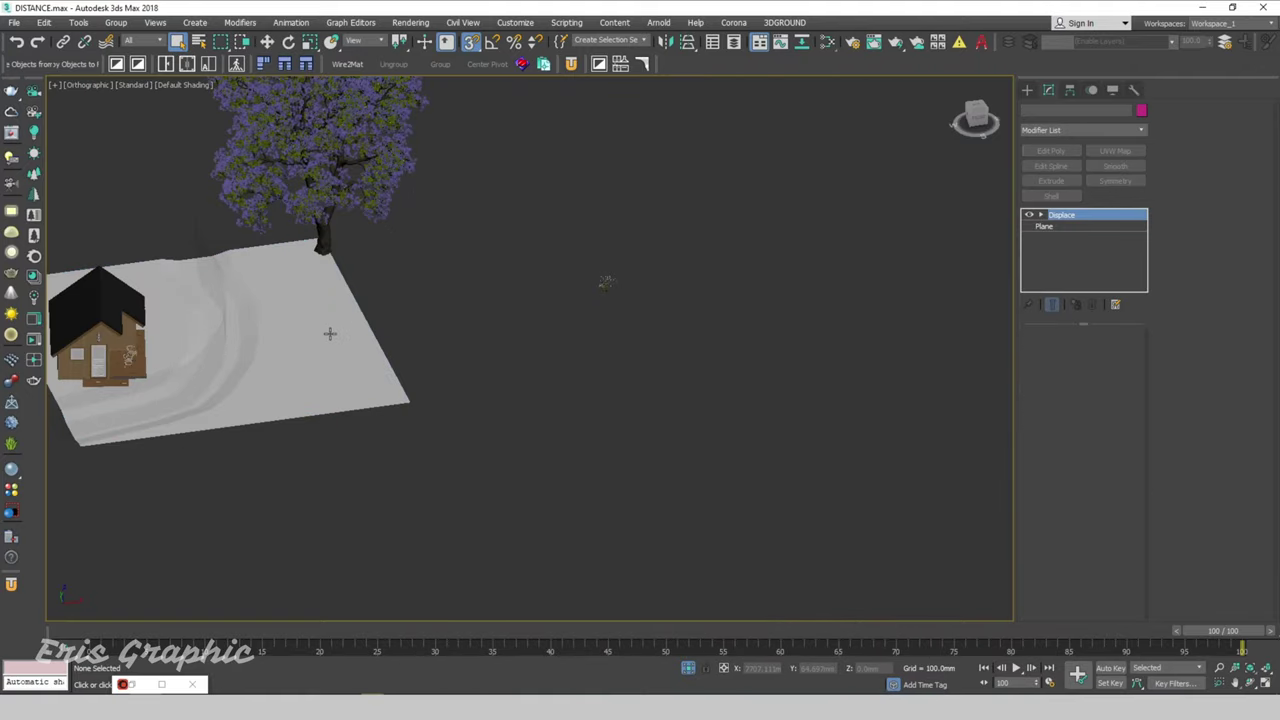
click(340, 331)
mouse_move(342, 331)
alt+middle_down()
mouse_move(408, 360)
mouse_move(654, 379)
mouse_move(563, 390)
mouse_move(583, 434)
mouse_move(597, 397)
mouse_move(758, 405)
alt+middle_up()
key(t)
scroll(523, 300, up, 3)
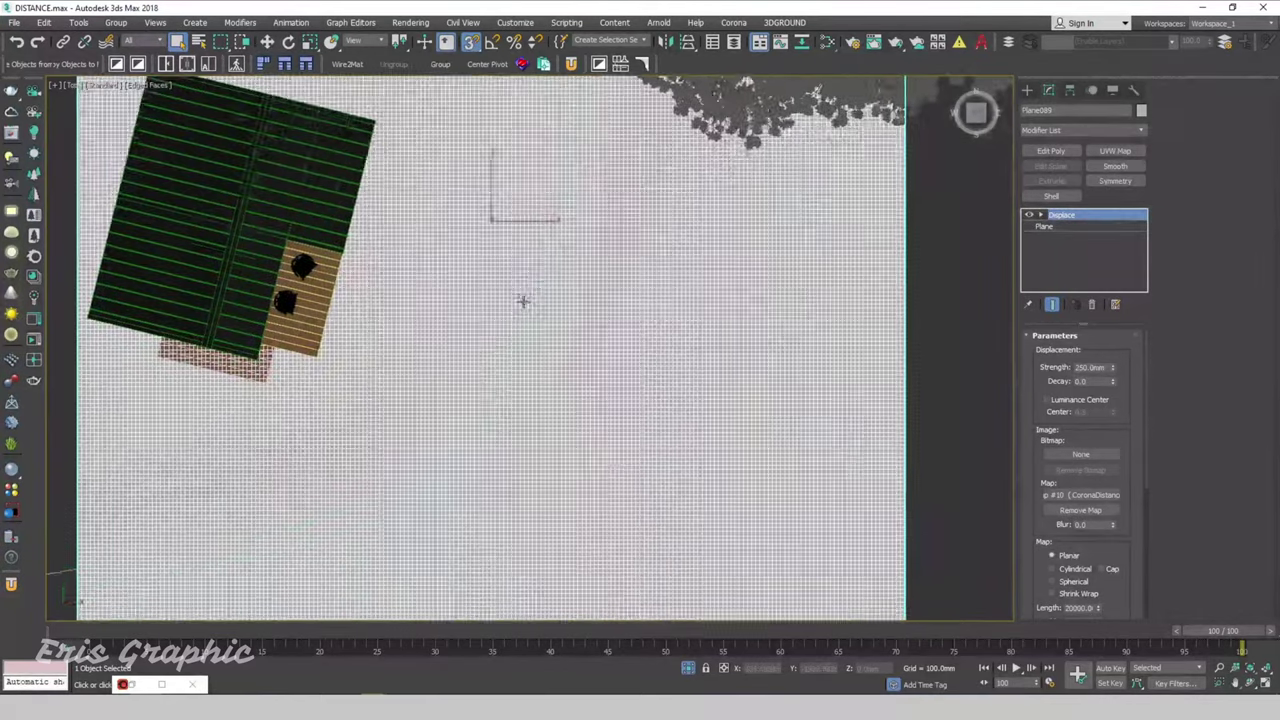
scroll(515, 314, down, 3)
key(F4)
scroll(459, 383, up, 5)
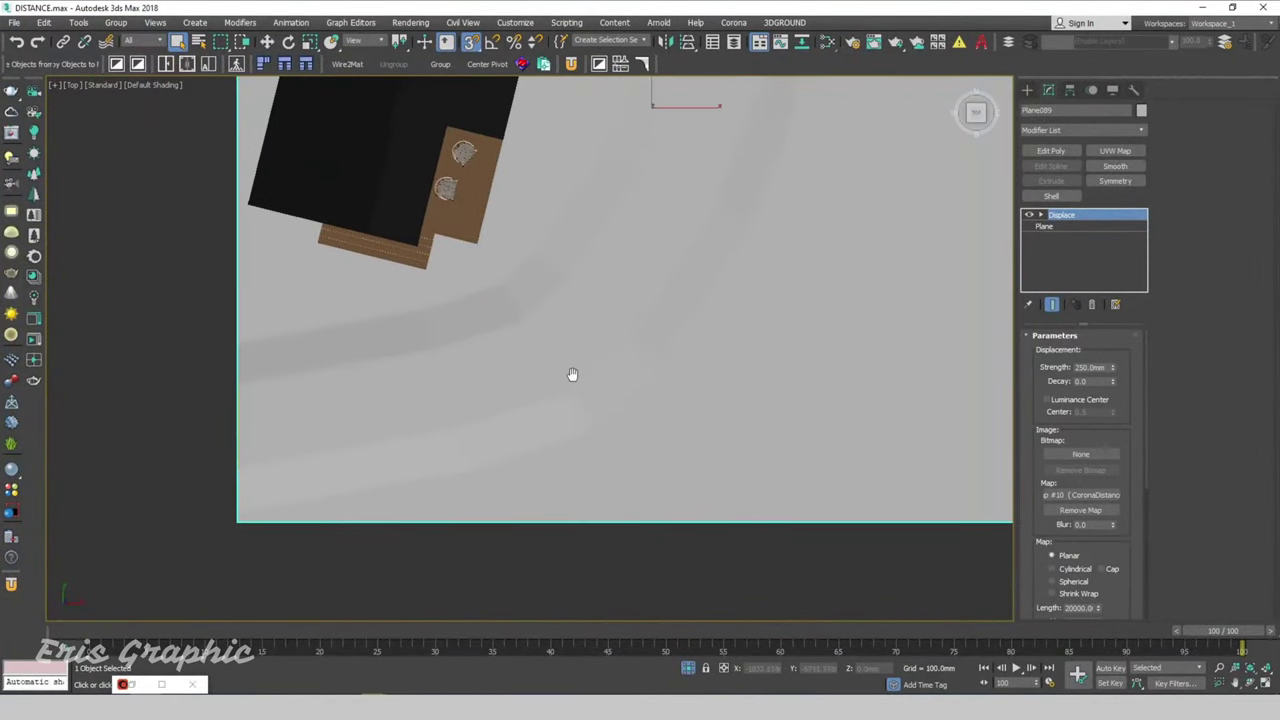
mouse_move(571, 374)
alt+middle_down()
mouse_move(701, 333)
mouse_move(691, 354)
mouse_move(646, 293)
alt+middle_up()
scroll(600, 268, up, 4)
scroll(581, 275, down, 3)
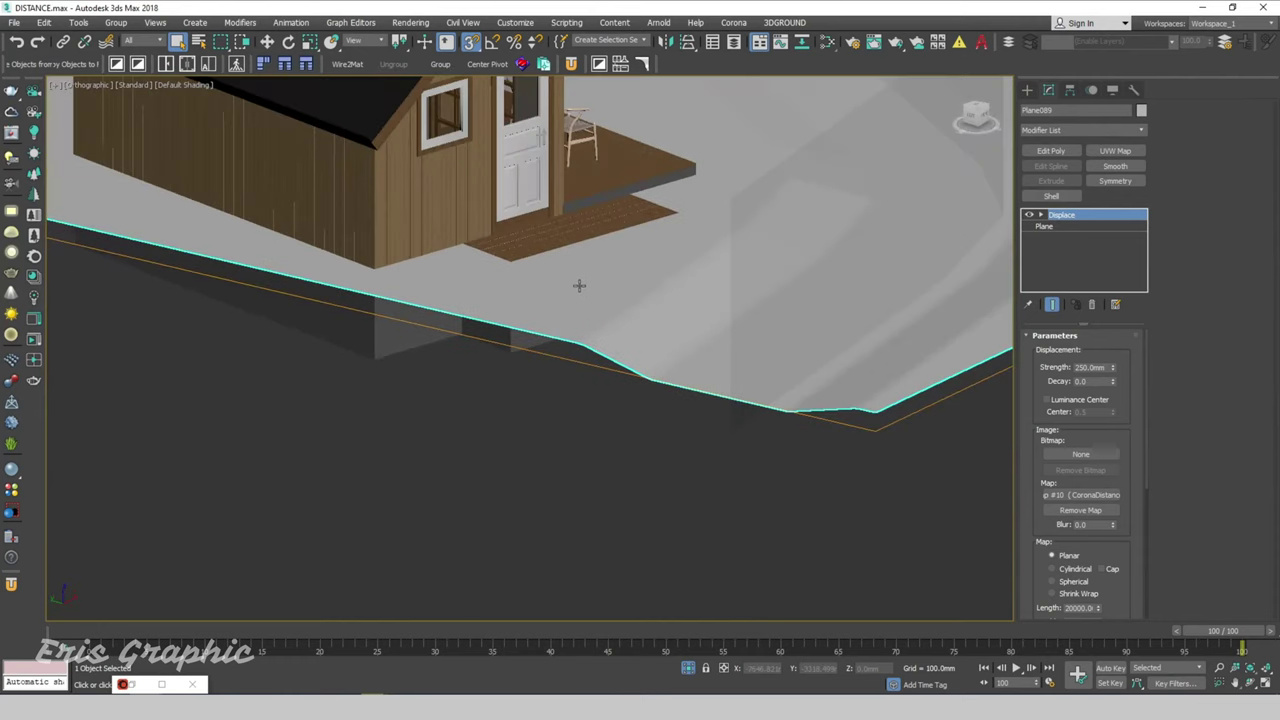
scroll(580, 287, down, 2)
scroll(585, 290, down, 3)
Nudge the ground plane slightly sideways with Select and Move, then reselect it
key(w)
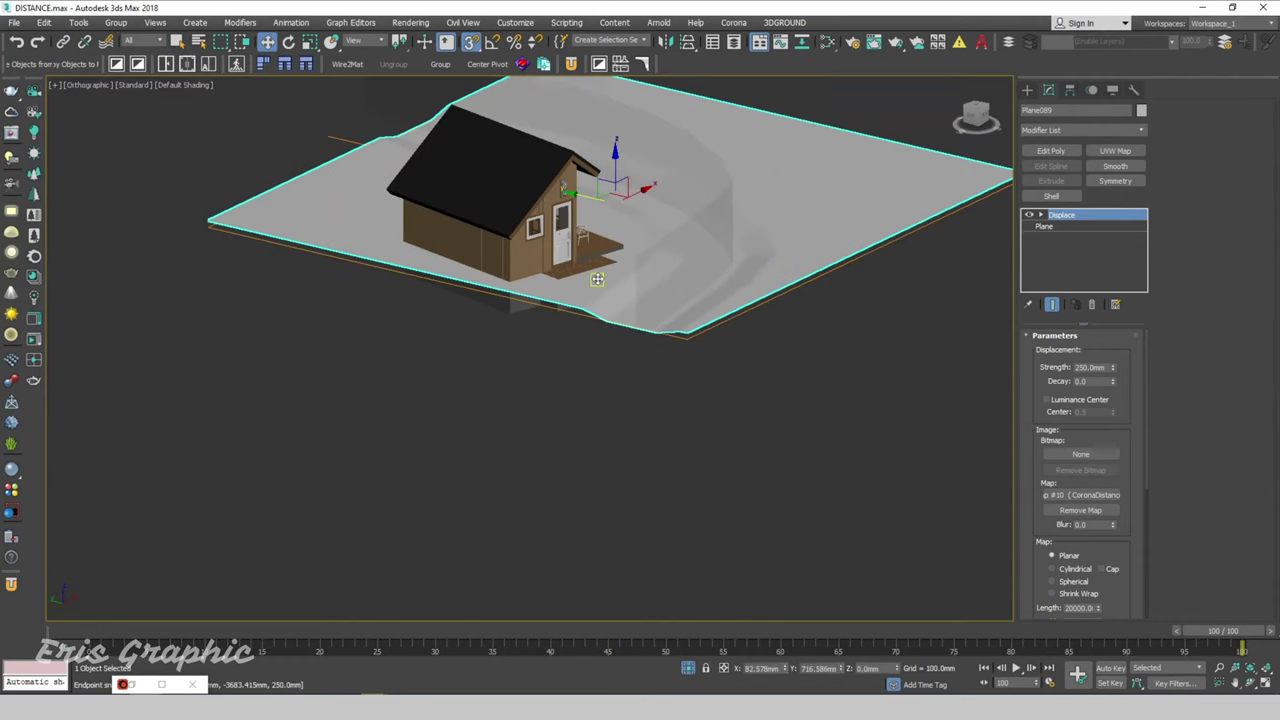
scroll(596, 280, up, 3)
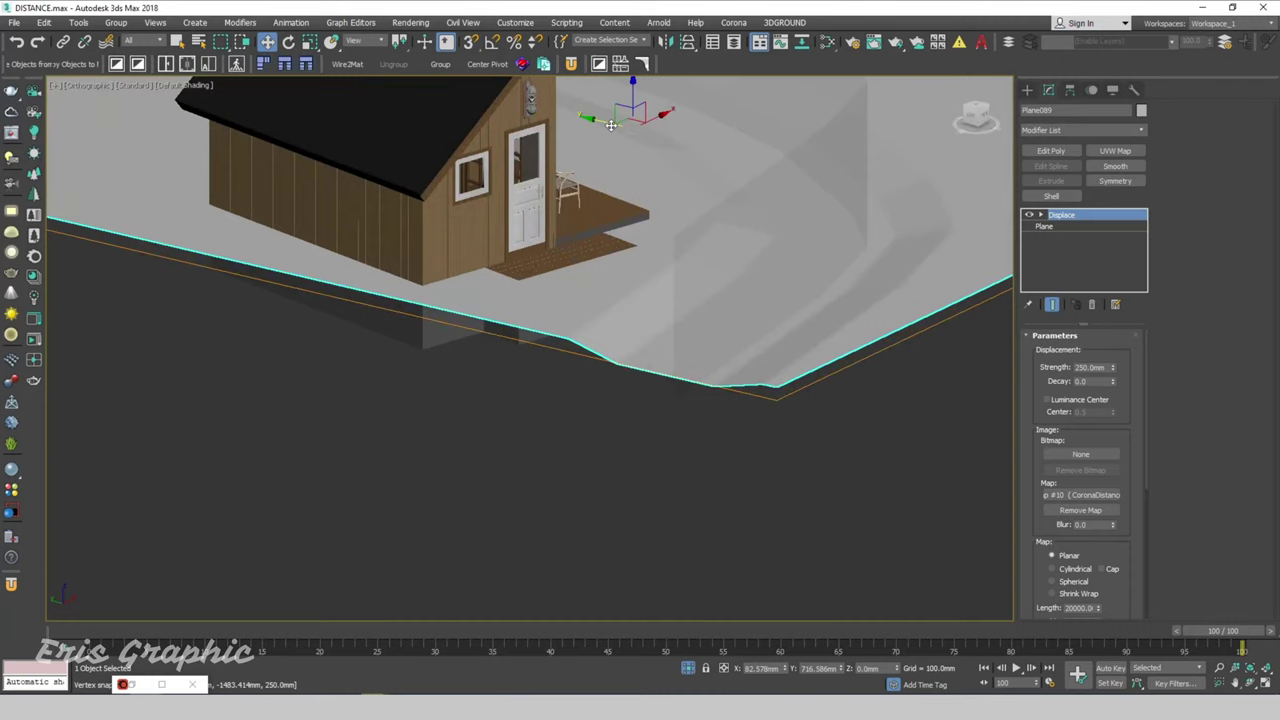
drag(611, 124, 622, 129)
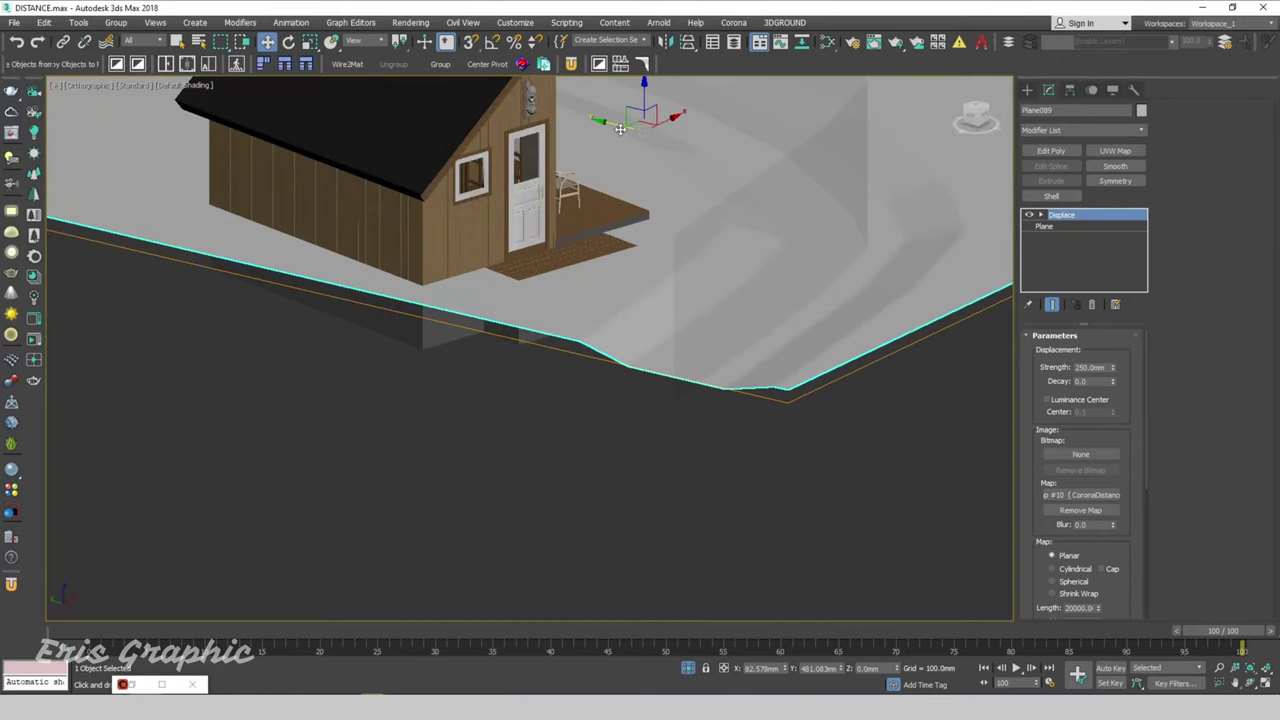
click(557, 430)
scroll(378, 327, down, 3)
click(378, 327)
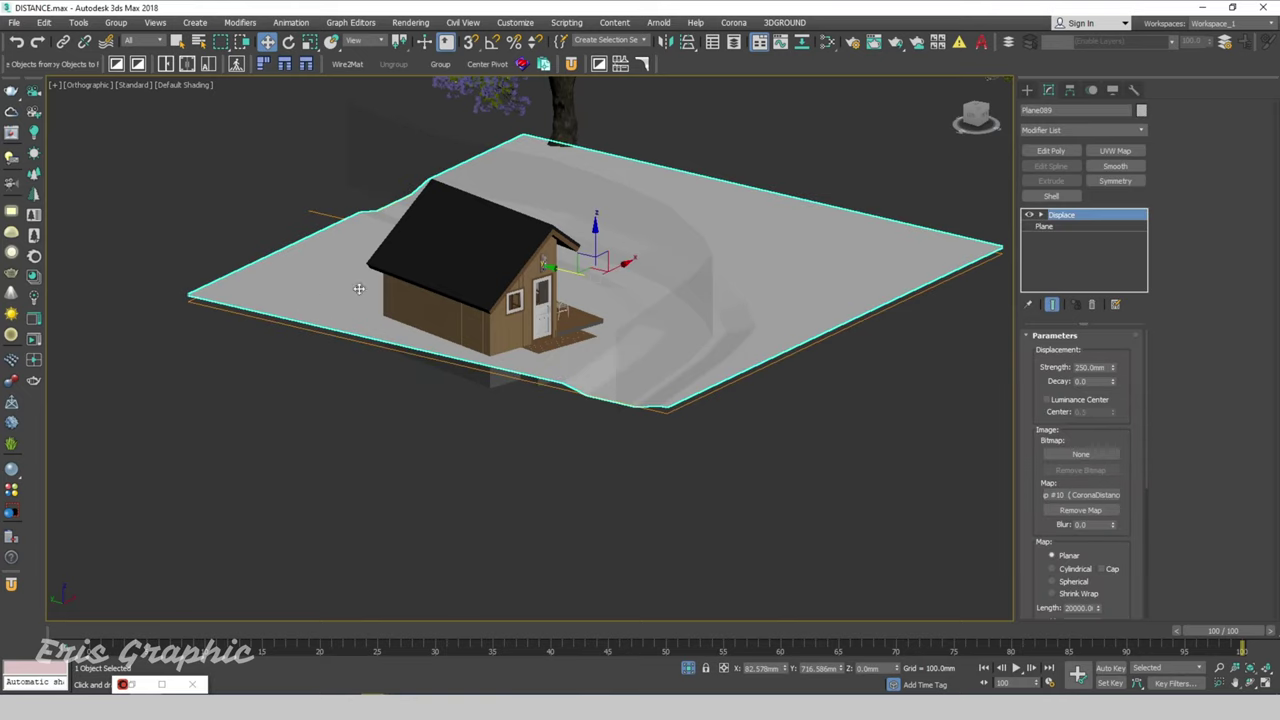
Stack an FFD 4x4x4 modifier above Displace on the ground plane, then deselect it
click(1065, 130)
key(f)
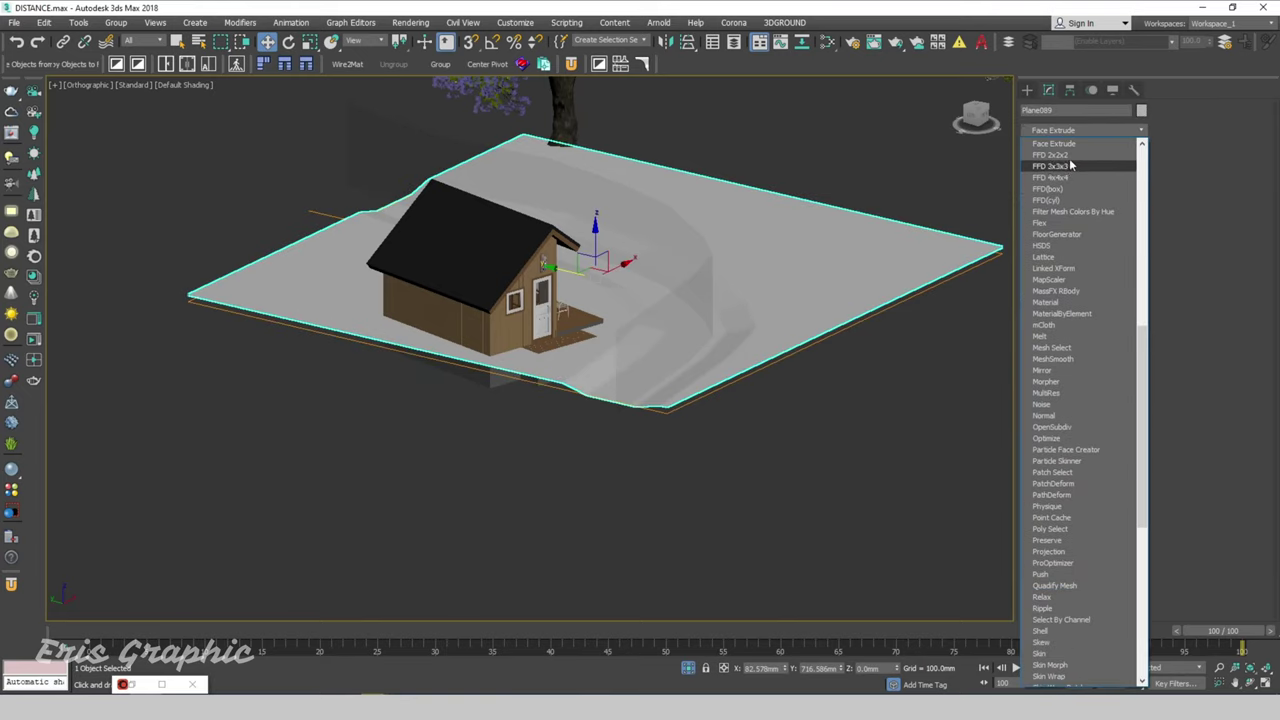
click(1050, 177)
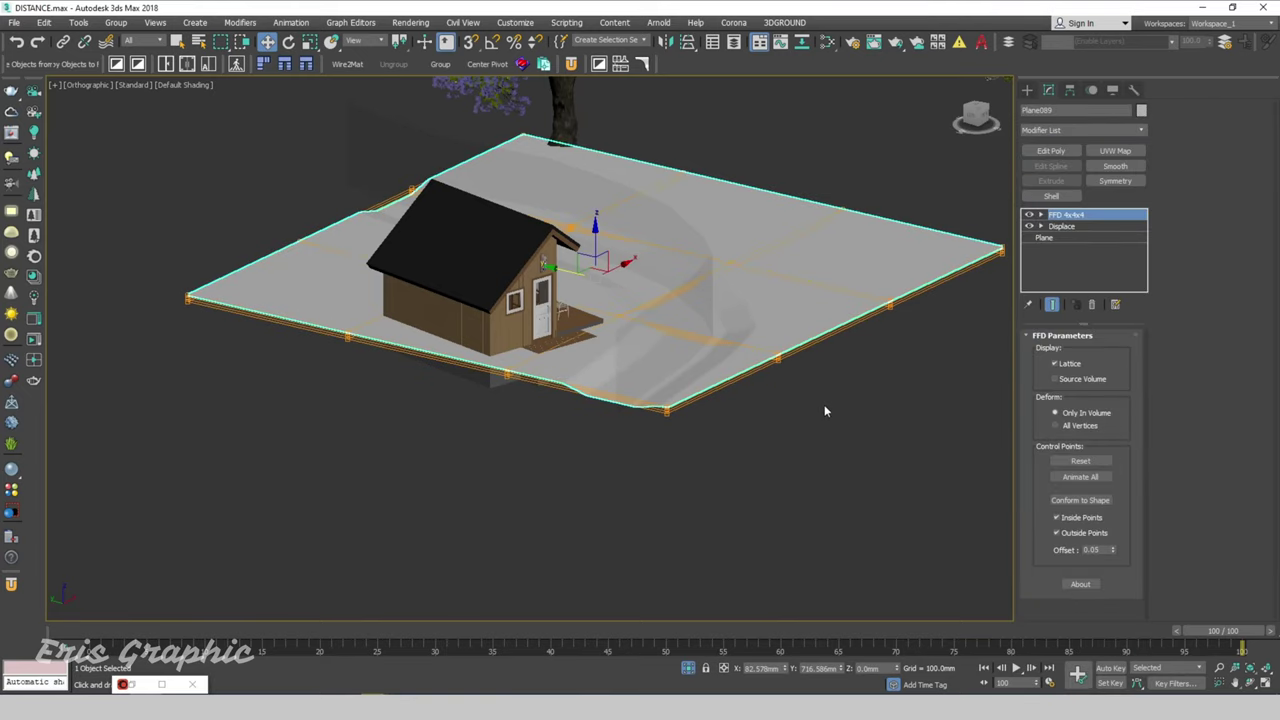
mouse_move(824, 410)
alt+middle_down()
mouse_move(600, 429)
mouse_move(649, 411)
mouse_move(746, 423)
mouse_move(640, 409)
mouse_move(643, 428)
mouse_move(620, 425)
mouse_move(631, 422)
alt+middle_up()
scroll(643, 413, up, 1)
scroll(495, 305, up, 3)
scroll(424, 353, down, 2)
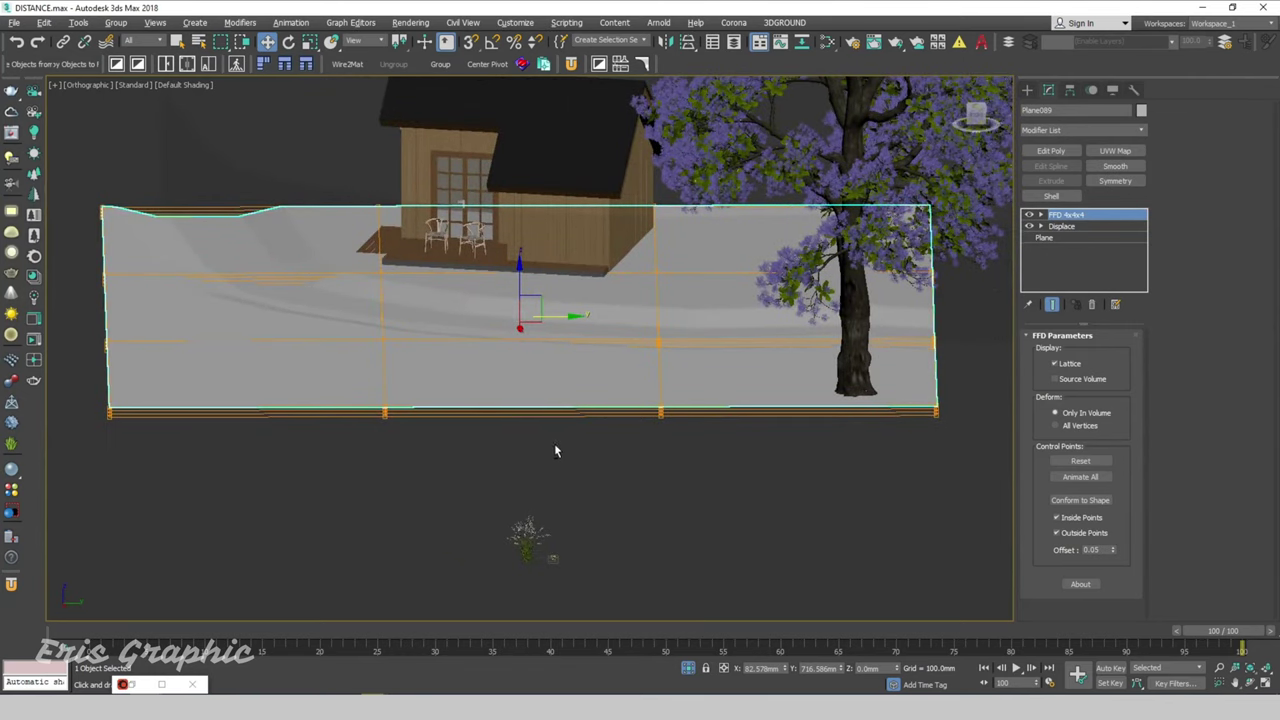
mouse_move(556, 451)
alt+middle_down()
mouse_move(502, 463)
mouse_move(547, 477)
mouse_move(551, 457)
mouse_move(530, 504)
mouse_move(429, 503)
alt+middle_up()
mouse_move(429, 503)
mouse_down()
mouse_move(563, 214)
mouse_move(565, 483)
mouse_up()
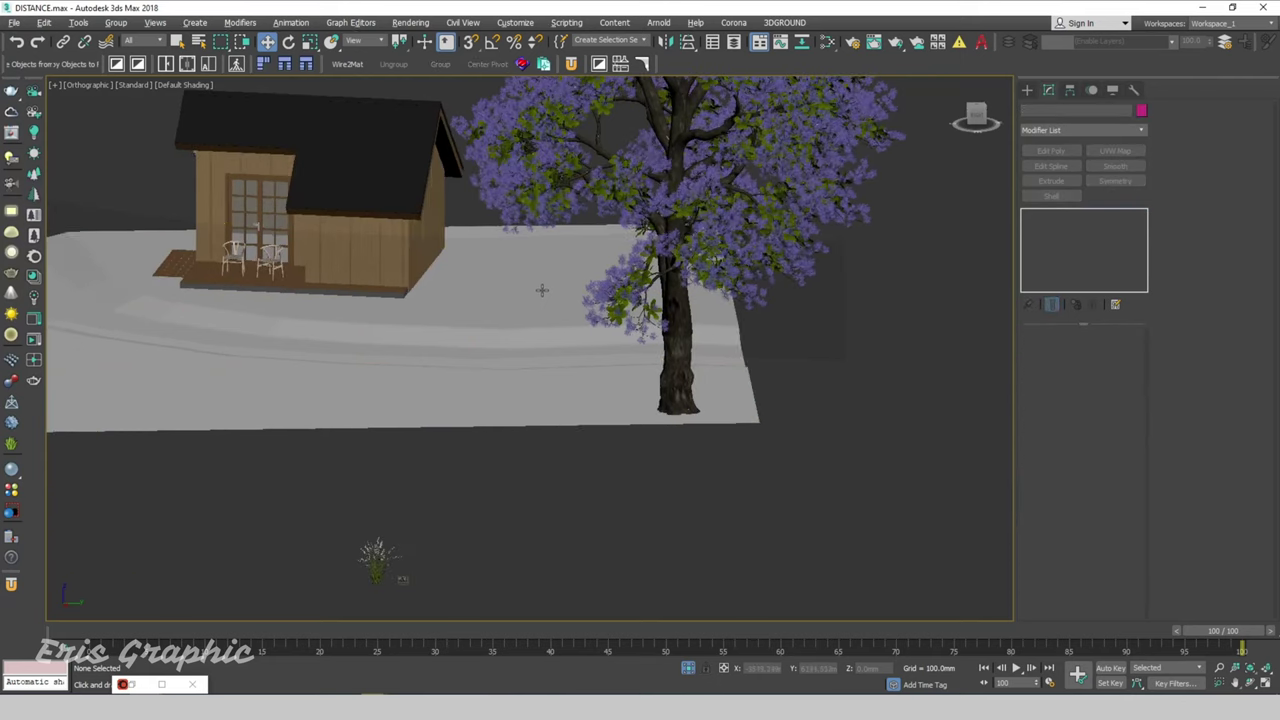
Enter FFD Control Points and shift a selected group of points along Y to bend the ground
click(548, 404)
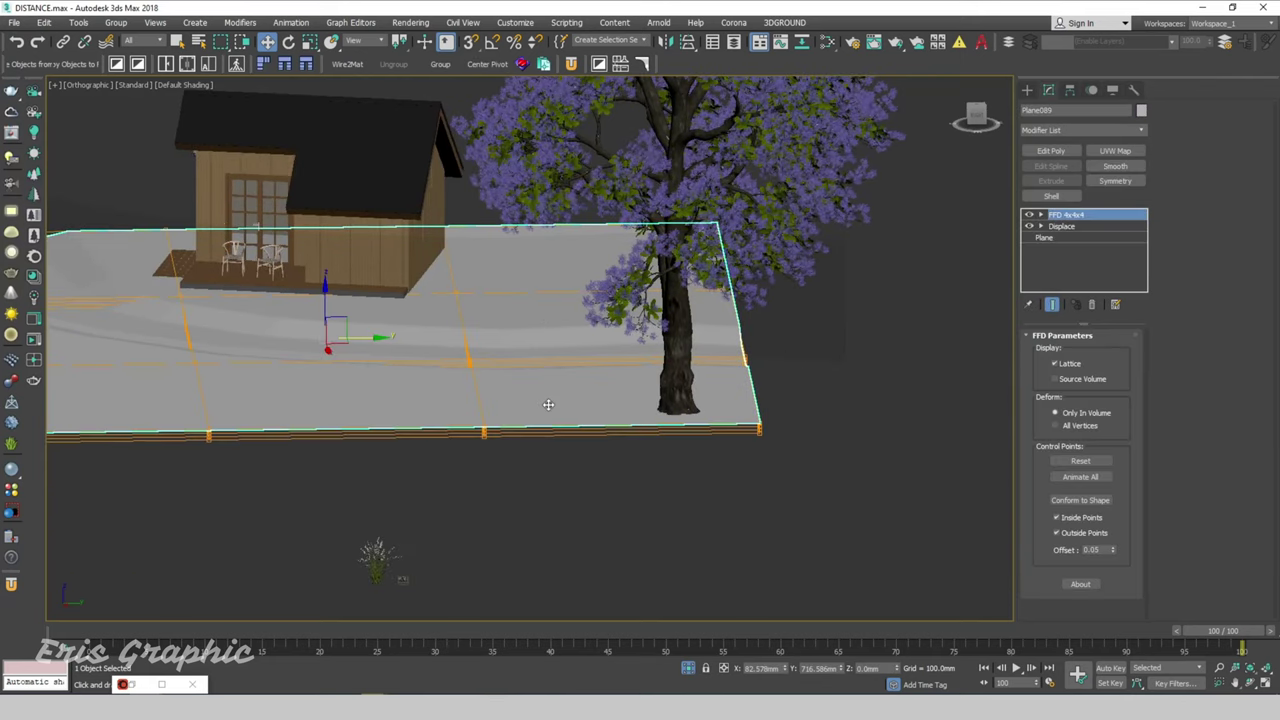
click(1041, 215)
click(1066, 227)
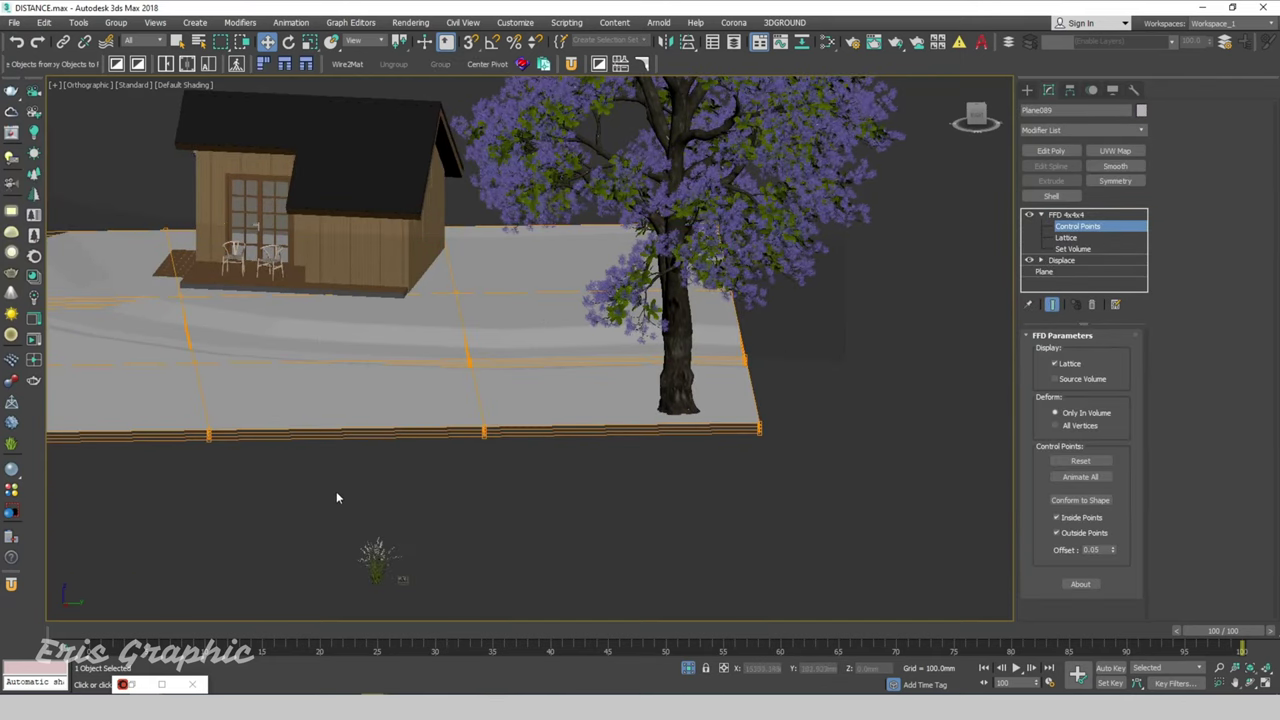
alt+middle_drag(359, 491, 378, 490)
drag(389, 506, 407, 358)
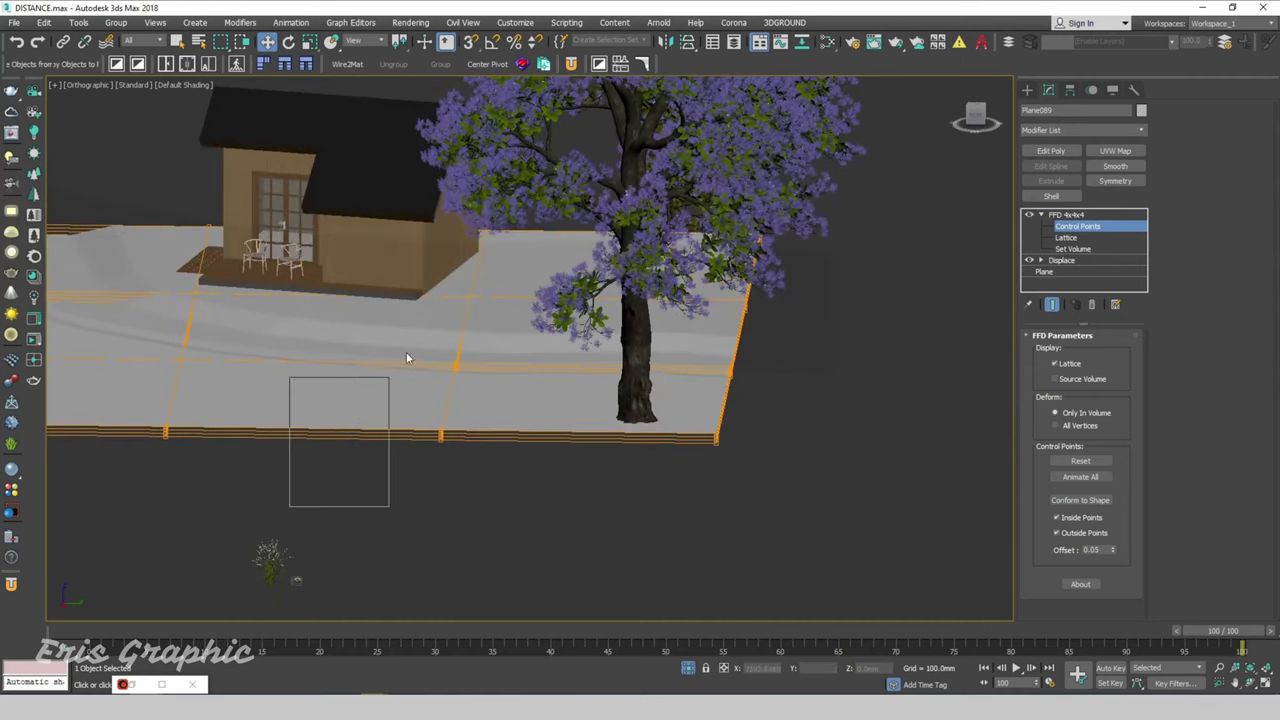
mouse_move(407, 358)
alt+middle_down()
mouse_move(510, 338)
mouse_move(623, 343)
alt+middle_up()
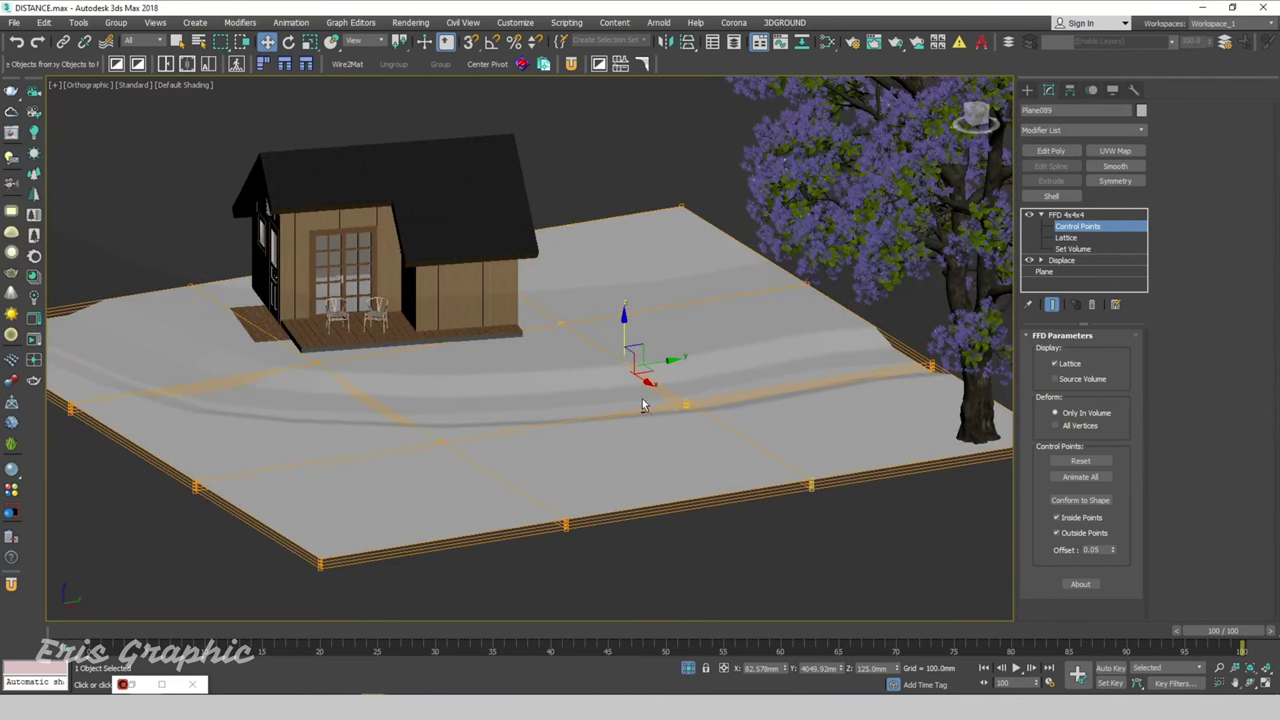
alt+middle_drag(623, 340, 671, 376)
drag(671, 376, 669, 382)
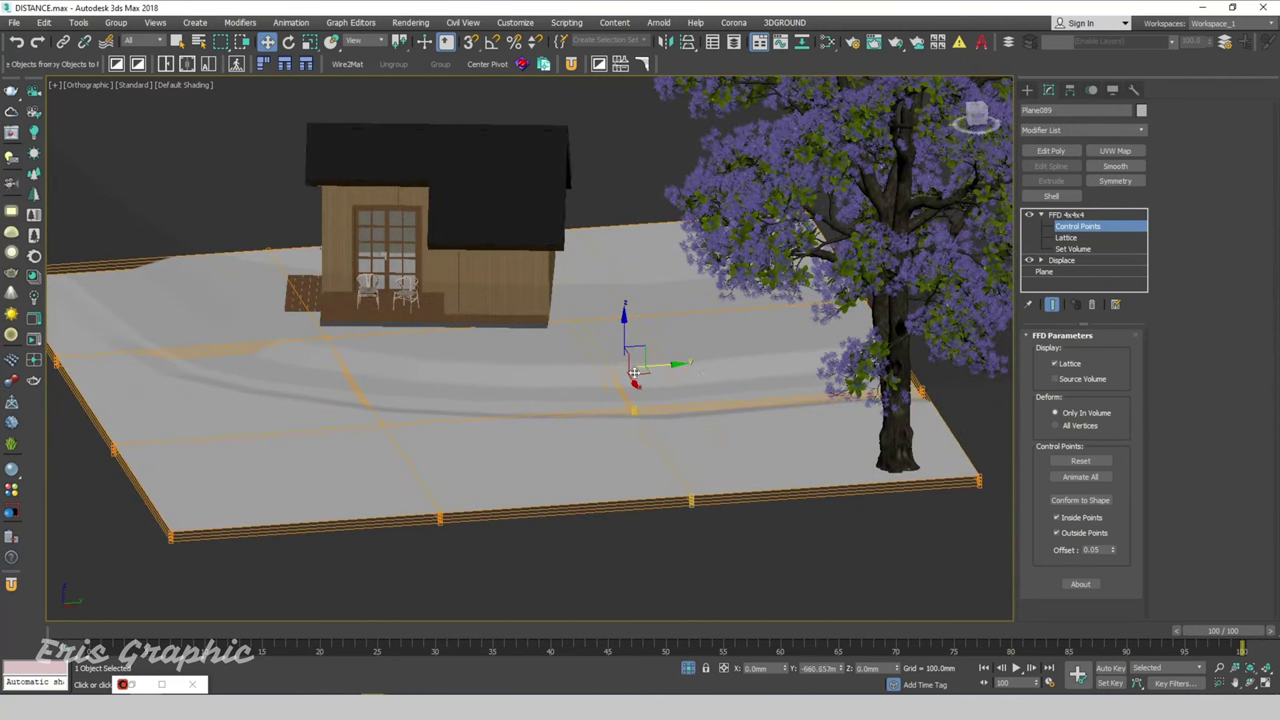
alt+middle_drag(669, 382, 700, 362)
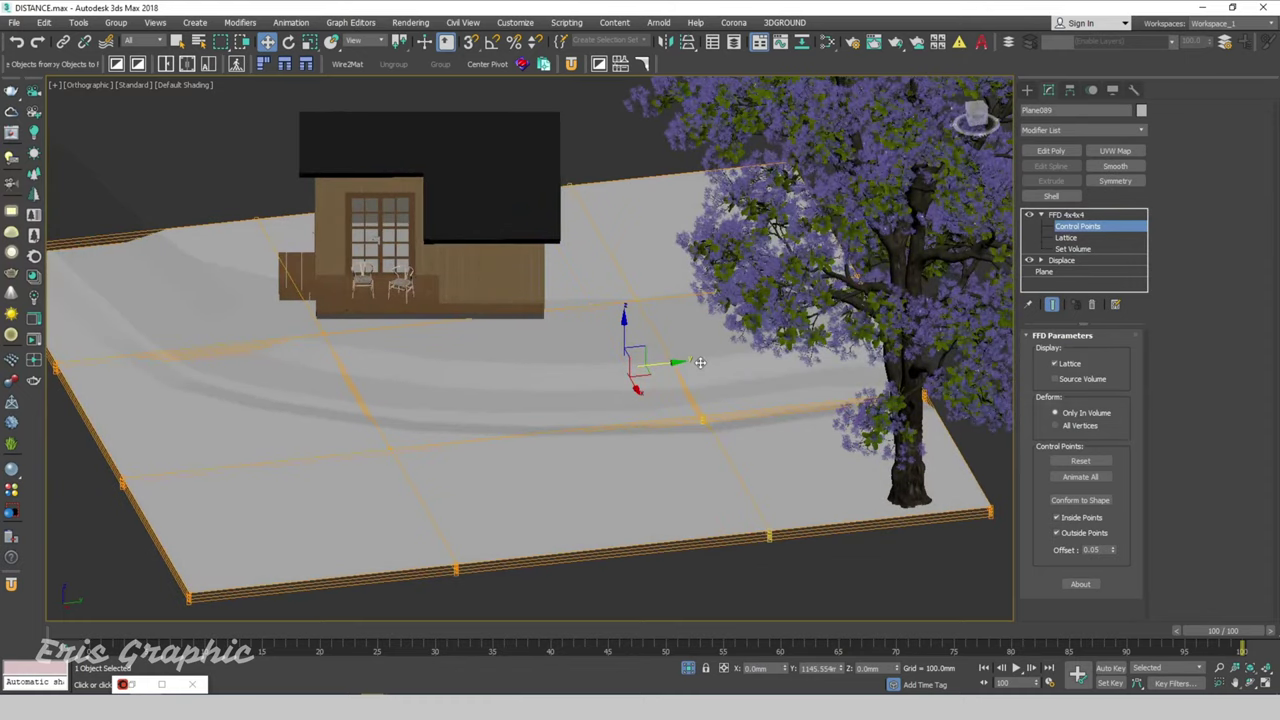
mouse_move(705, 362)
mouse_down()
mouse_move(654, 365)
mouse_move(675, 364)
mouse_up()
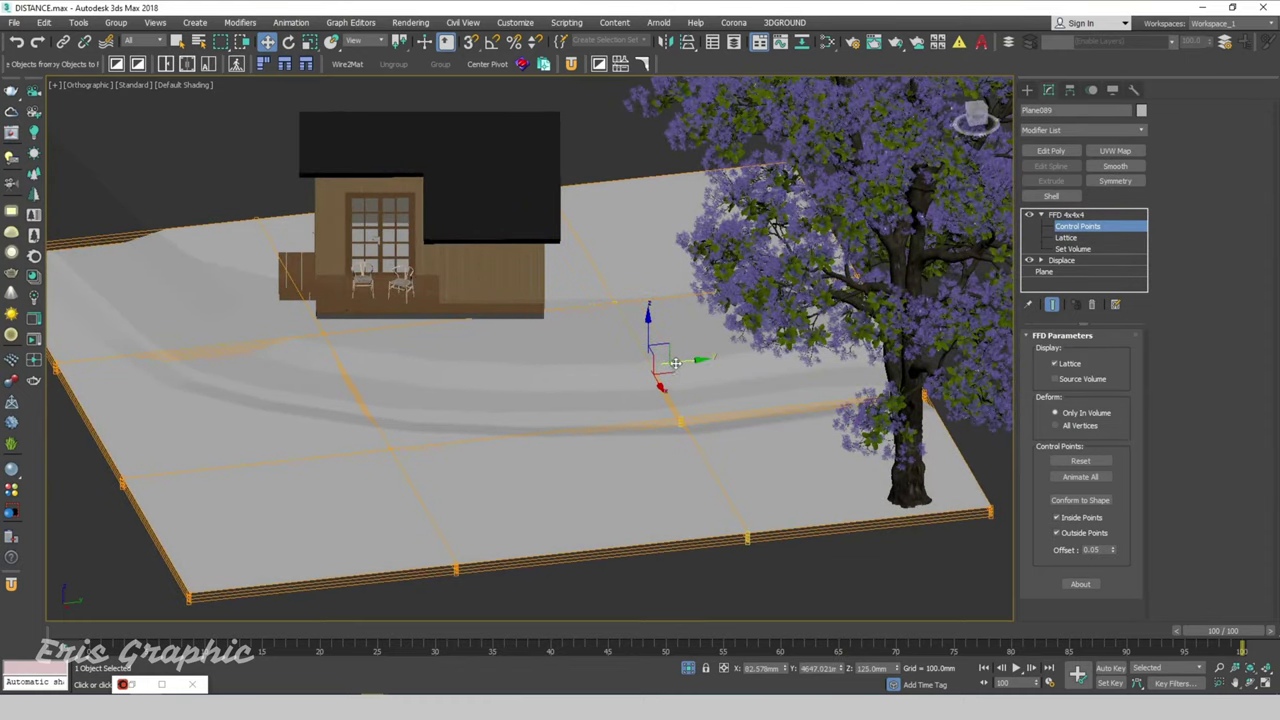
Select the control points along the plane's right edge and raise them
alt+middle_drag(680, 365, 734, 417)
drag(789, 467, 911, 293)
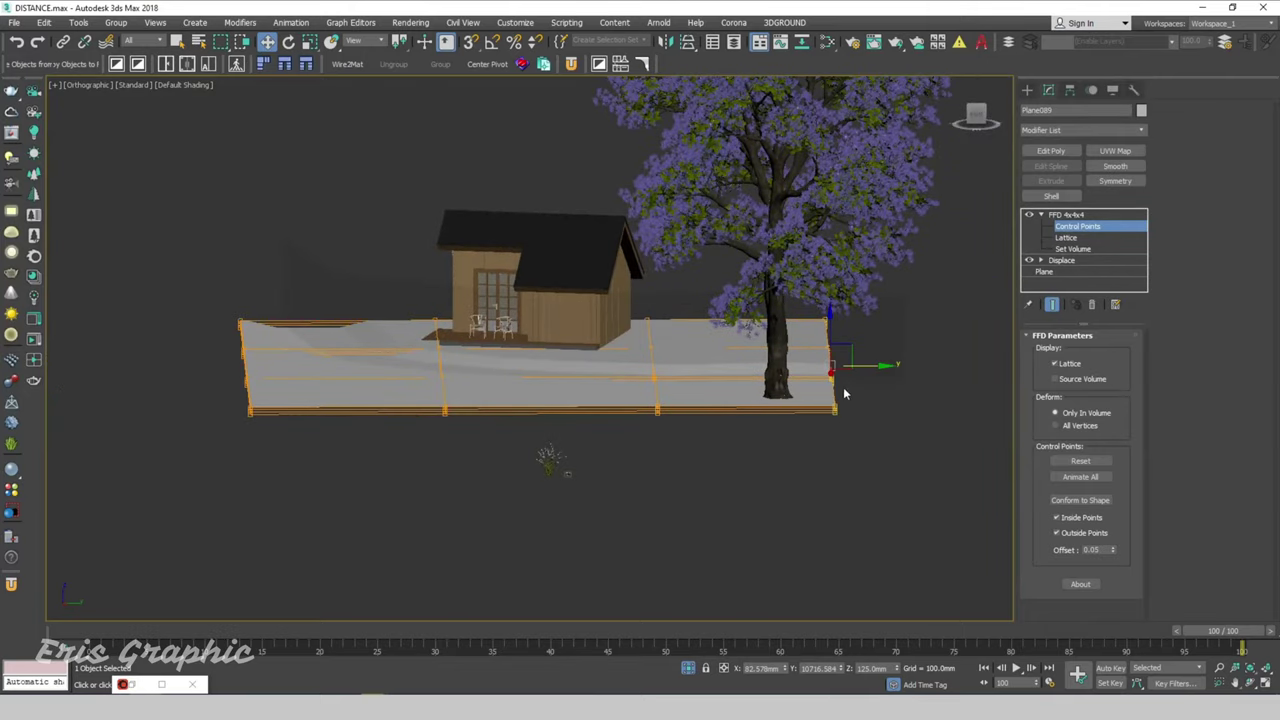
mouse_move(830, 415)
alt+middle_down()
mouse_move(834, 337)
mouse_move(826, 371)
mouse_move(822, 350)
alt+middle_up()
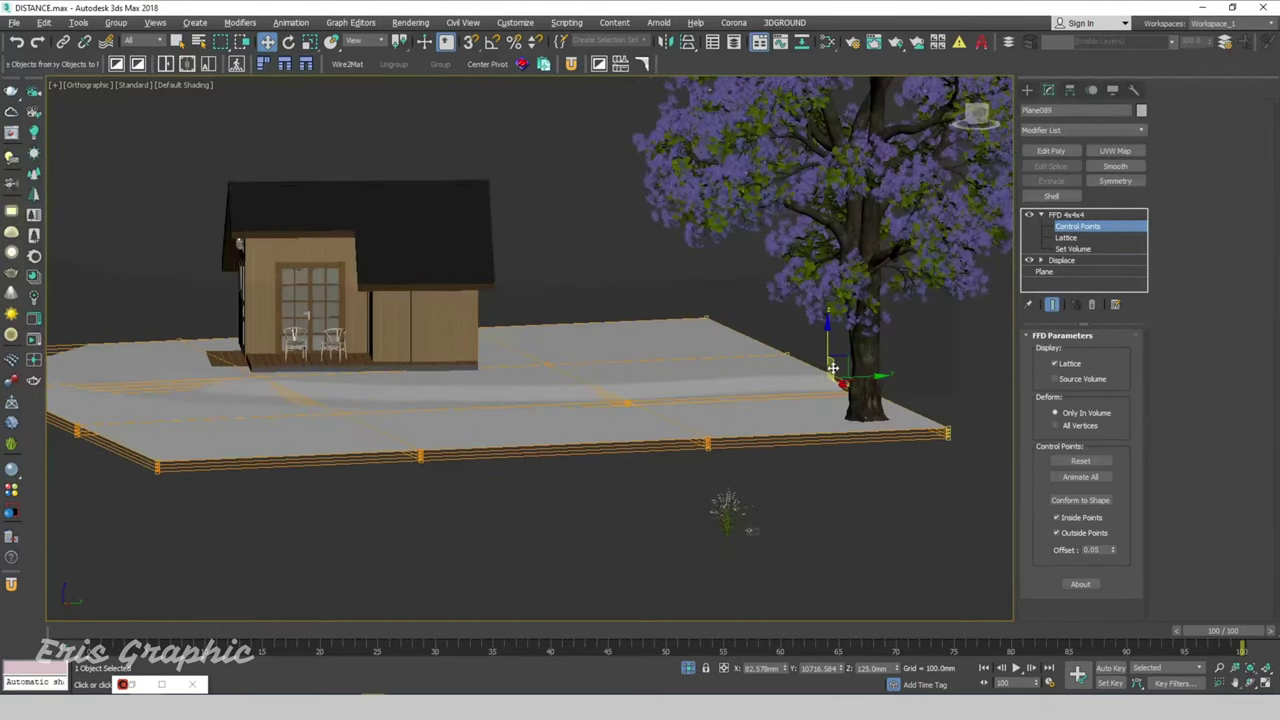
drag(822, 347, 835, 307)
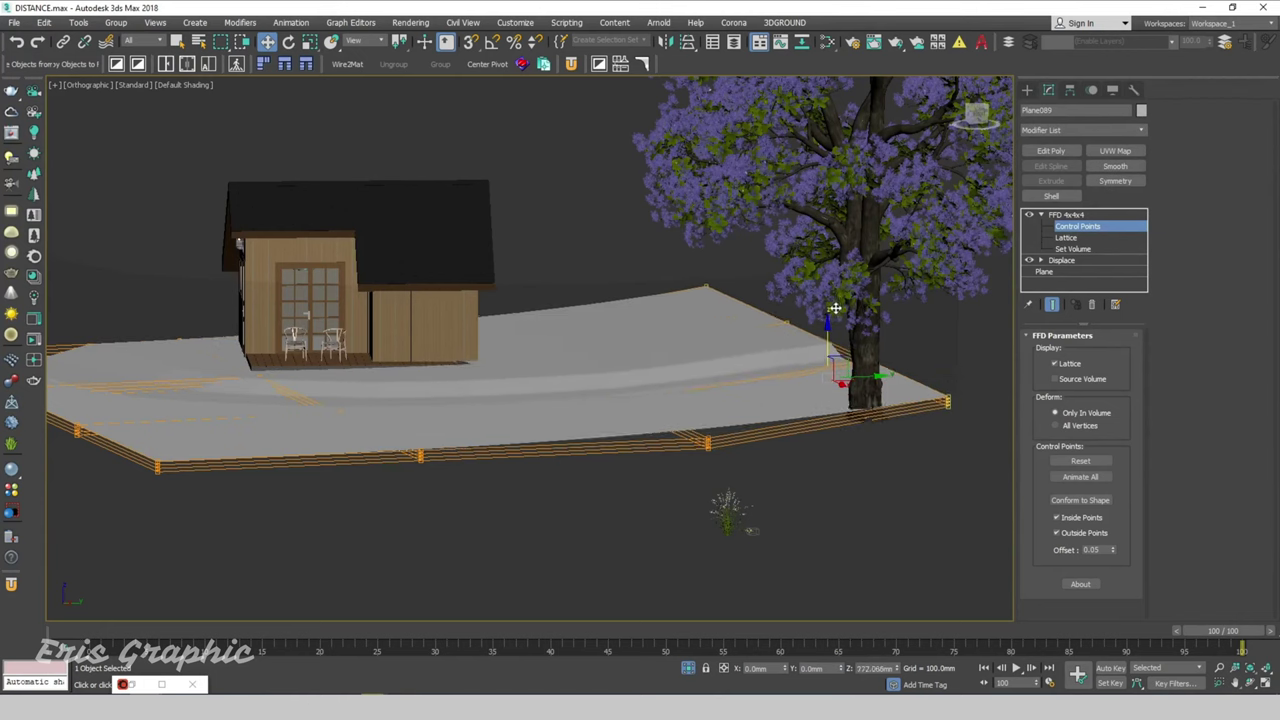
Lower the middle control points to sink the ground, then exit control-point editing
mouse_move(835, 307)
alt+middle_down()
mouse_move(737, 437)
mouse_move(586, 503)
alt+middle_up()
drag(397, 521, 700, 263)
alt+middle_drag(700, 263, 632, 313)
mouse_move(543, 479)
alt+middle_down()
mouse_move(508, 534)
mouse_move(526, 506)
alt+middle_up()
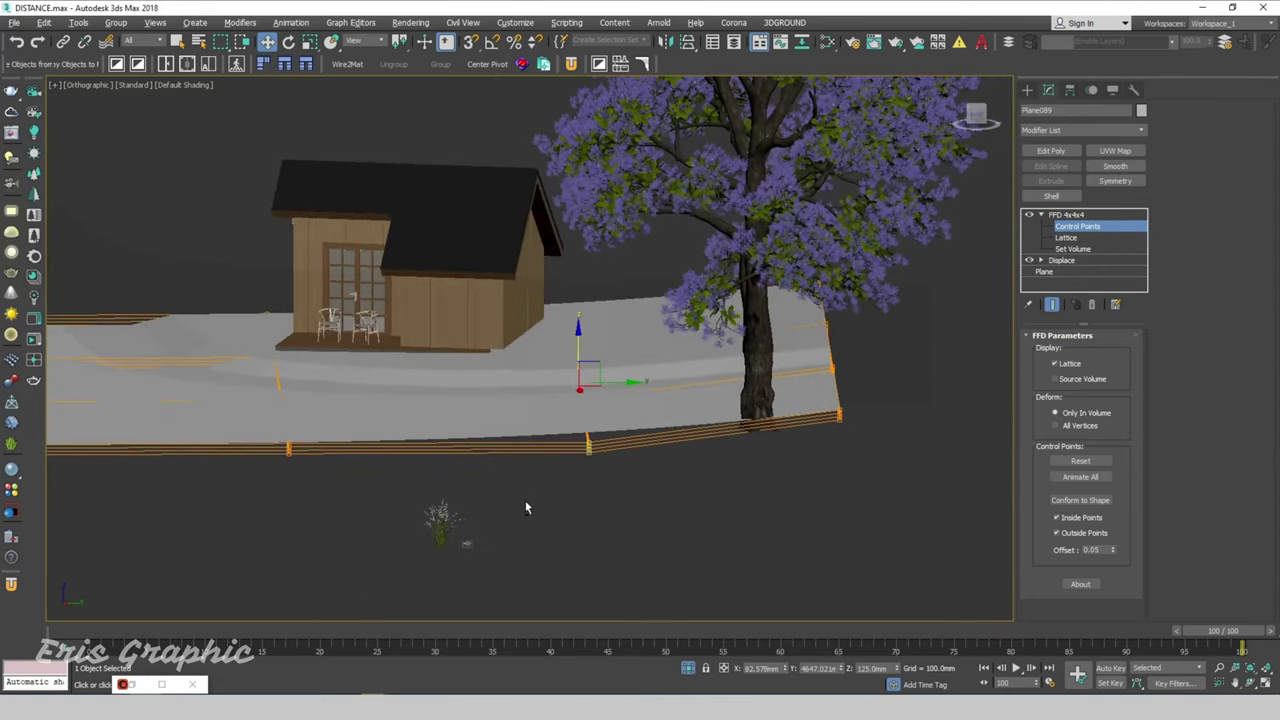
mouse_move(470, 545)
mouse_down()
mouse_move(703, 223)
mouse_move(644, 292)
mouse_up()
drag(585, 353, 579, 353)
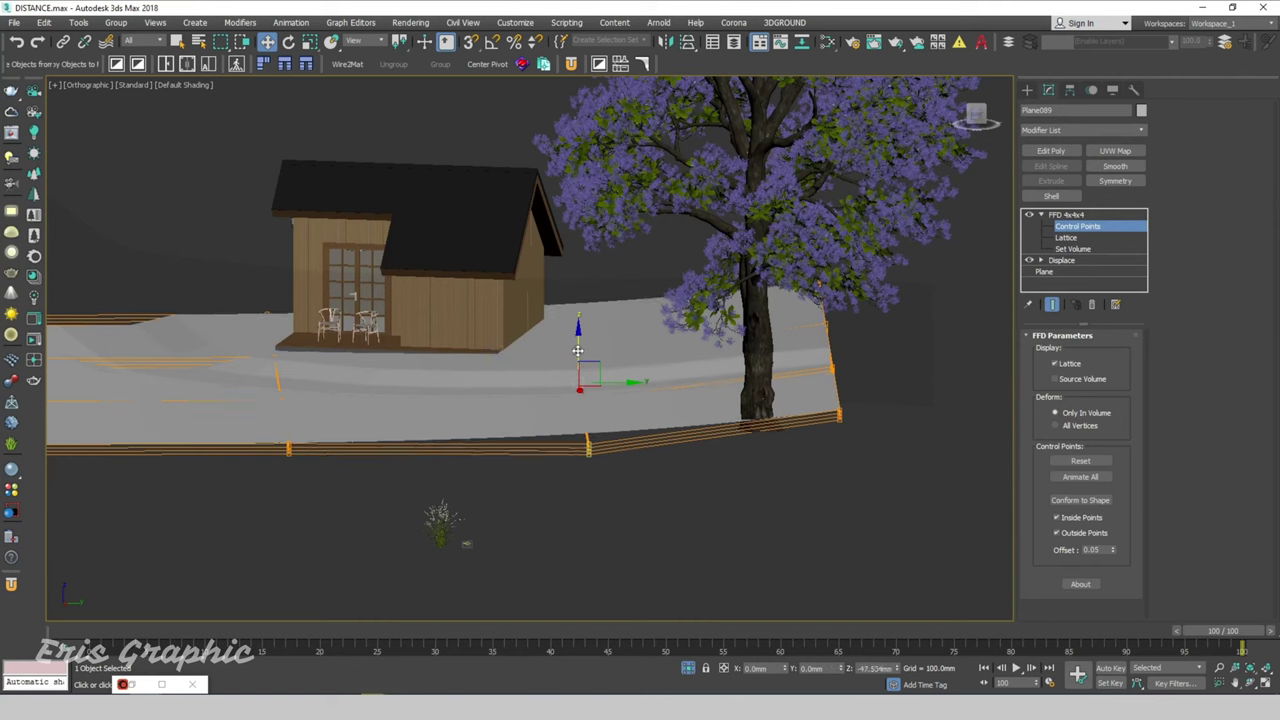
mouse_move(579, 353)
alt+middle_down()
mouse_move(531, 381)
mouse_move(600, 400)
mouse_move(566, 296)
mouse_move(556, 308)
mouse_move(600, 290)
mouse_move(508, 297)
mouse_move(468, 284)
mouse_move(573, 291)
mouse_move(600, 278)
mouse_move(438, 284)
mouse_move(588, 286)
alt+middle_up()
mouse_move(609, 284)
alt+middle_down()
mouse_move(462, 286)
mouse_move(760, 375)
alt+middle_up()
key(ctrl+b)
click(849, 386)
mouse_move(849, 386)
alt+middle_down()
mouse_move(849, 374)
mouse_move(872, 388)
mouse_move(852, 358)
mouse_move(766, 357)
mouse_move(634, 534)
alt+middle_up()
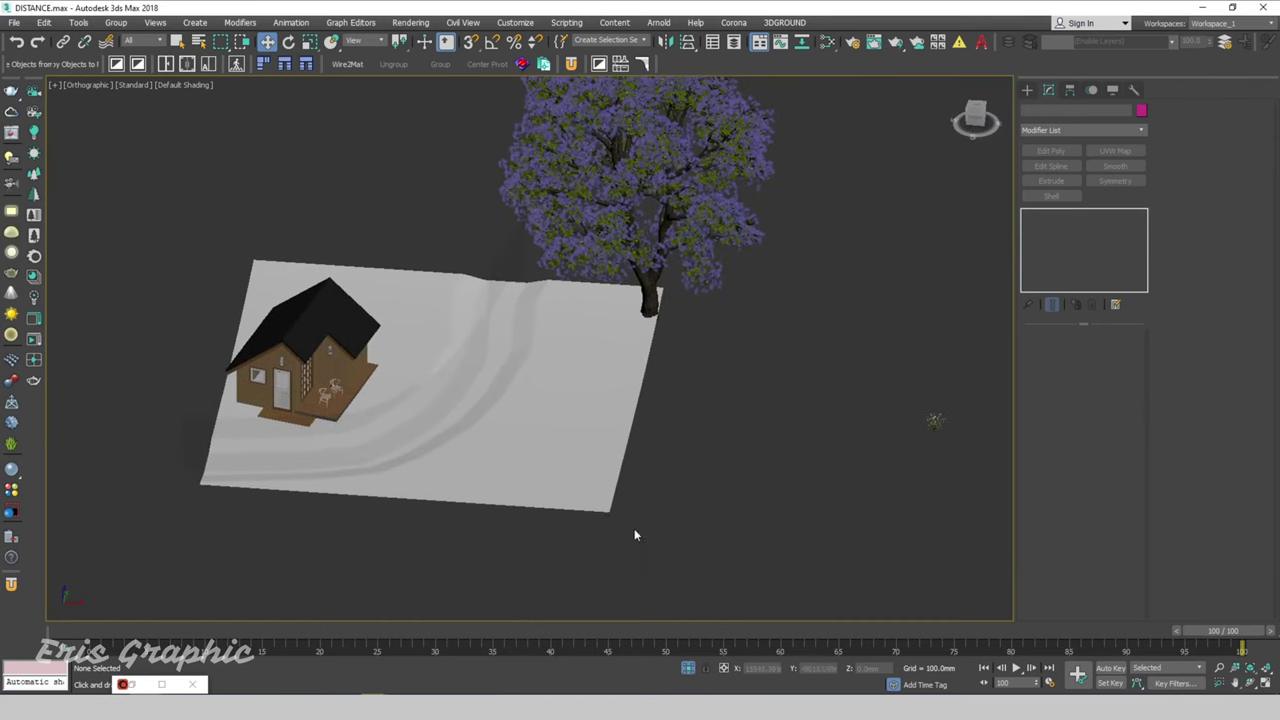
Assign the Soil material from the Corona Material Library's Nature category to the ground plane
click(33, 276)
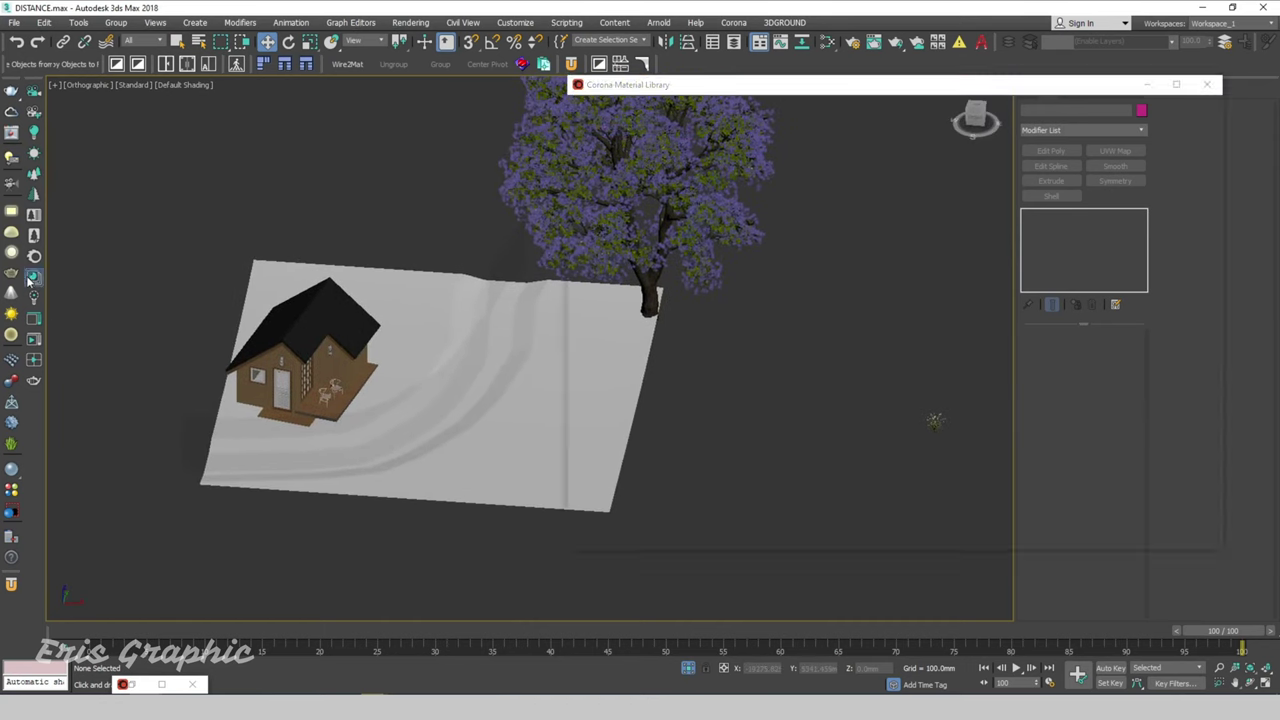
alt+middle_drag(500, 471, 399, 520)
click(452, 440)
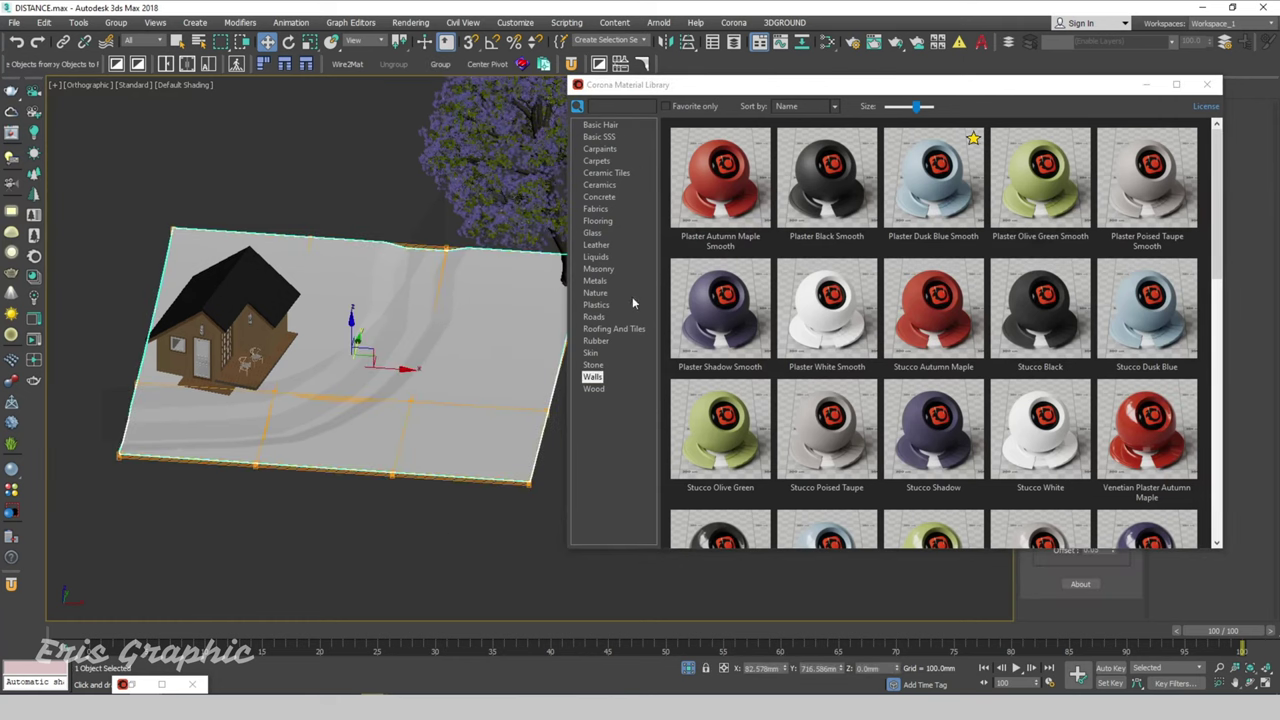
click(595, 293)
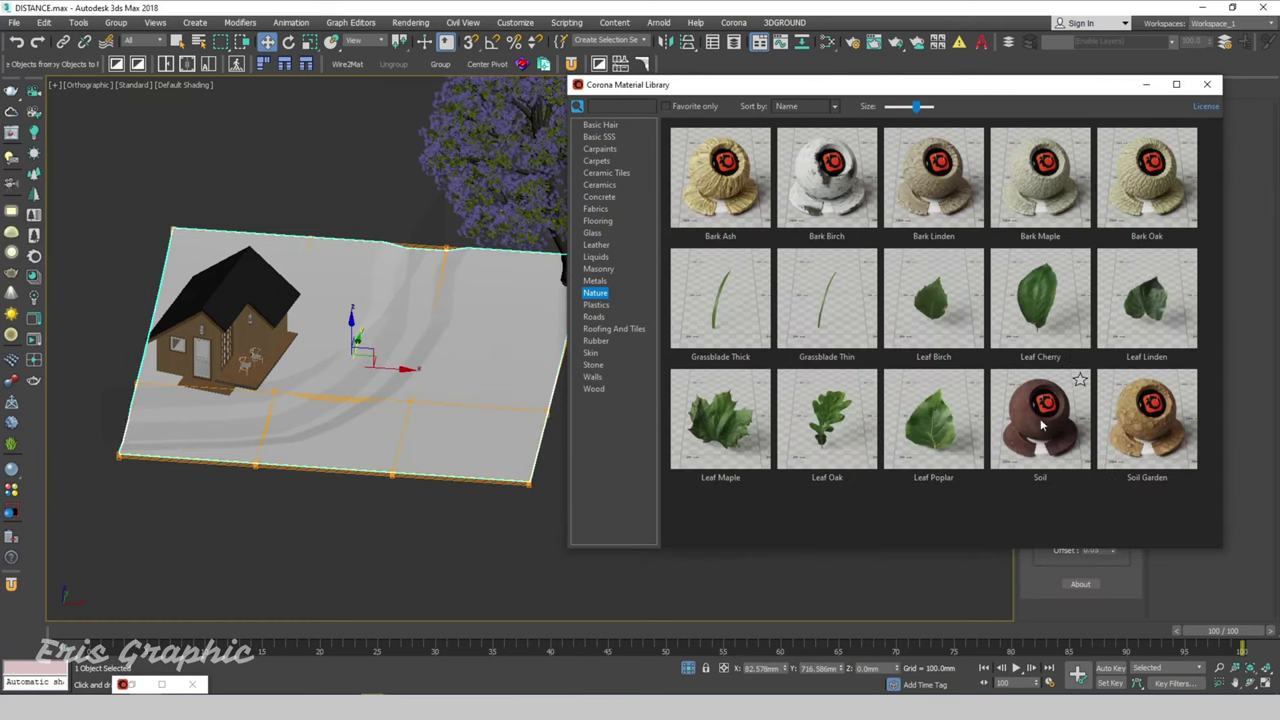
right_click(1041, 421)
click(1077, 457)
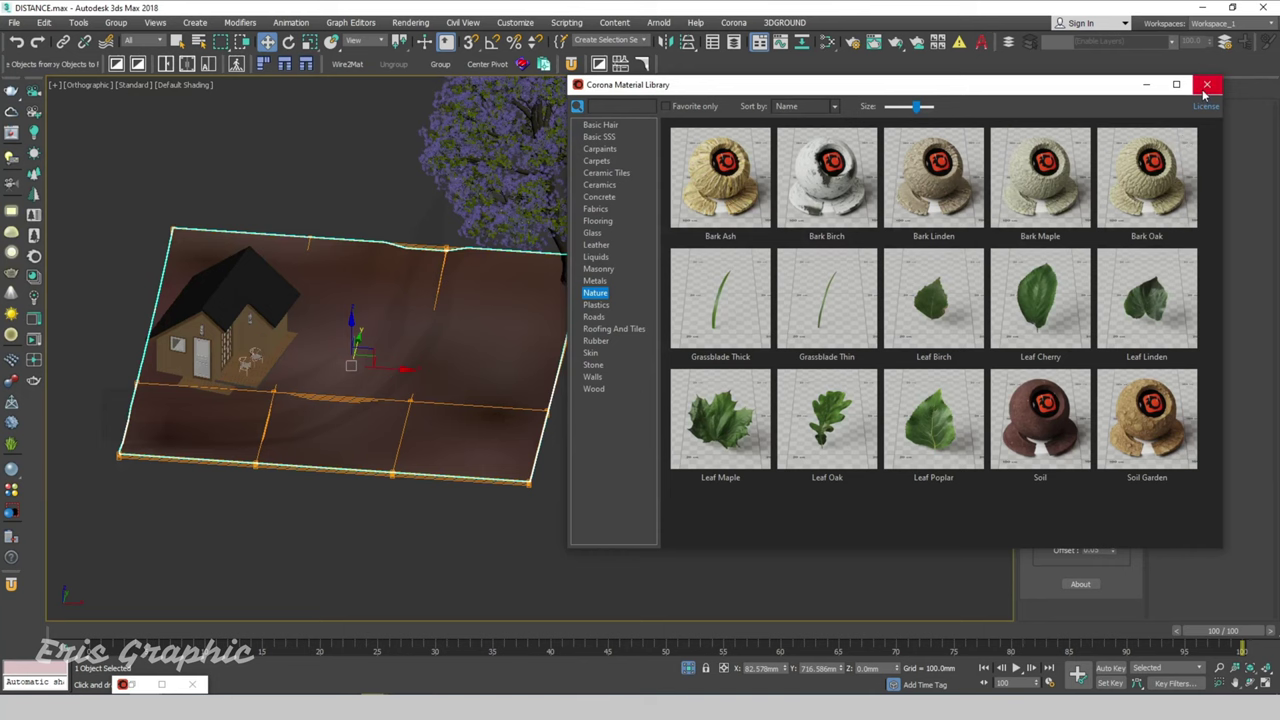
click(1207, 84)
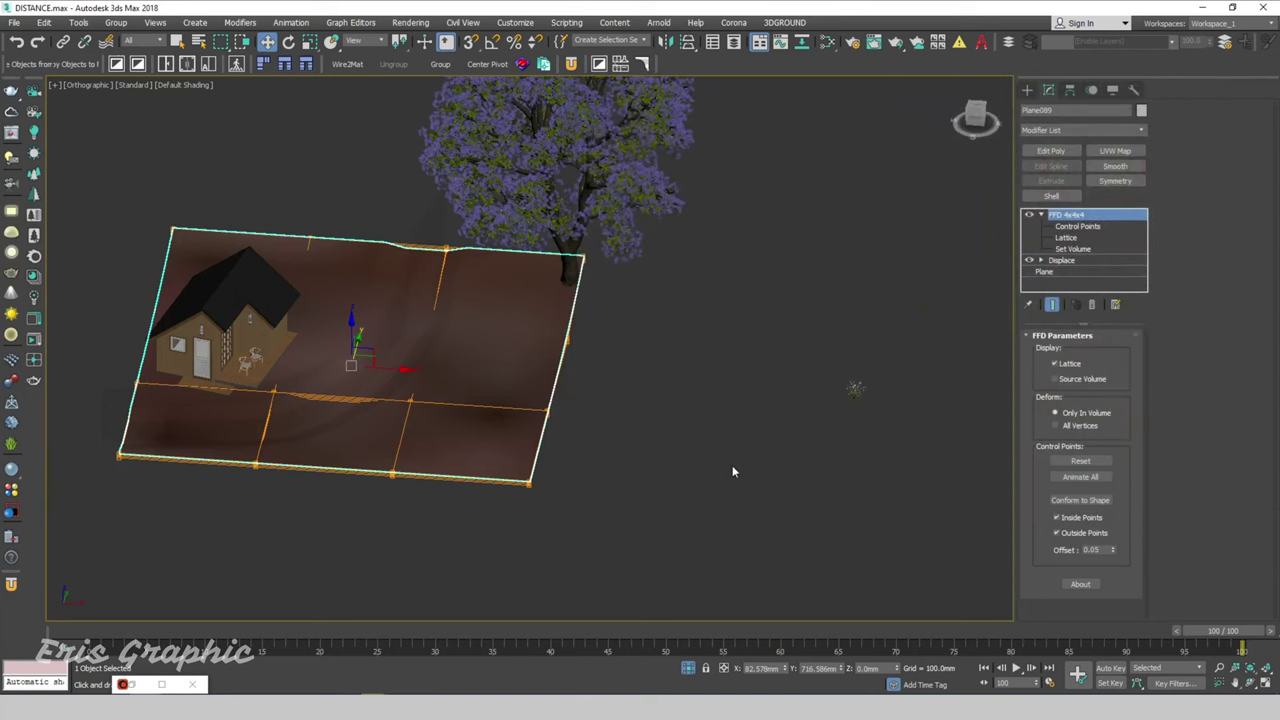
Add a UVW Map modifier with Box mapping to the ground plane
click(1124, 153)
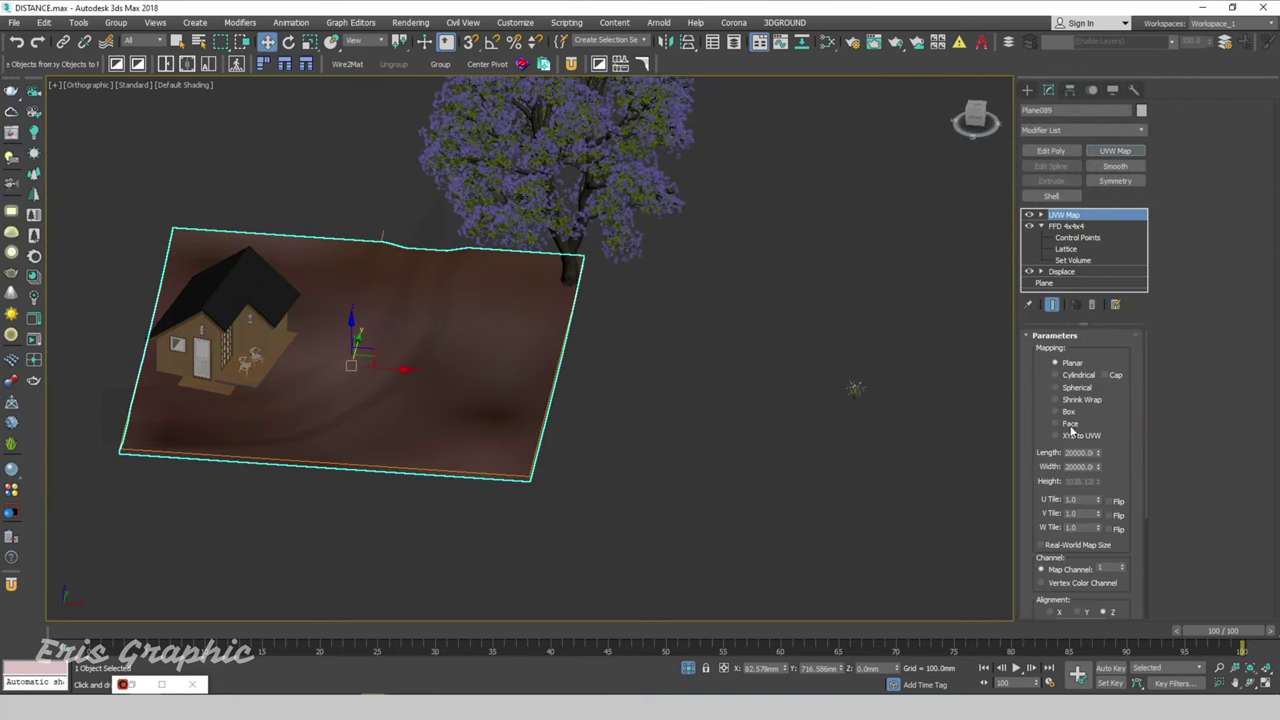
click(1047, 549)
click(680, 465)
mouse_move(667, 443)
alt+middle_down()
mouse_move(666, 464)
mouse_move(650, 462)
mouse_move(671, 504)
mouse_move(680, 456)
mouse_move(753, 500)
alt+middle_up()
click(705, 360)
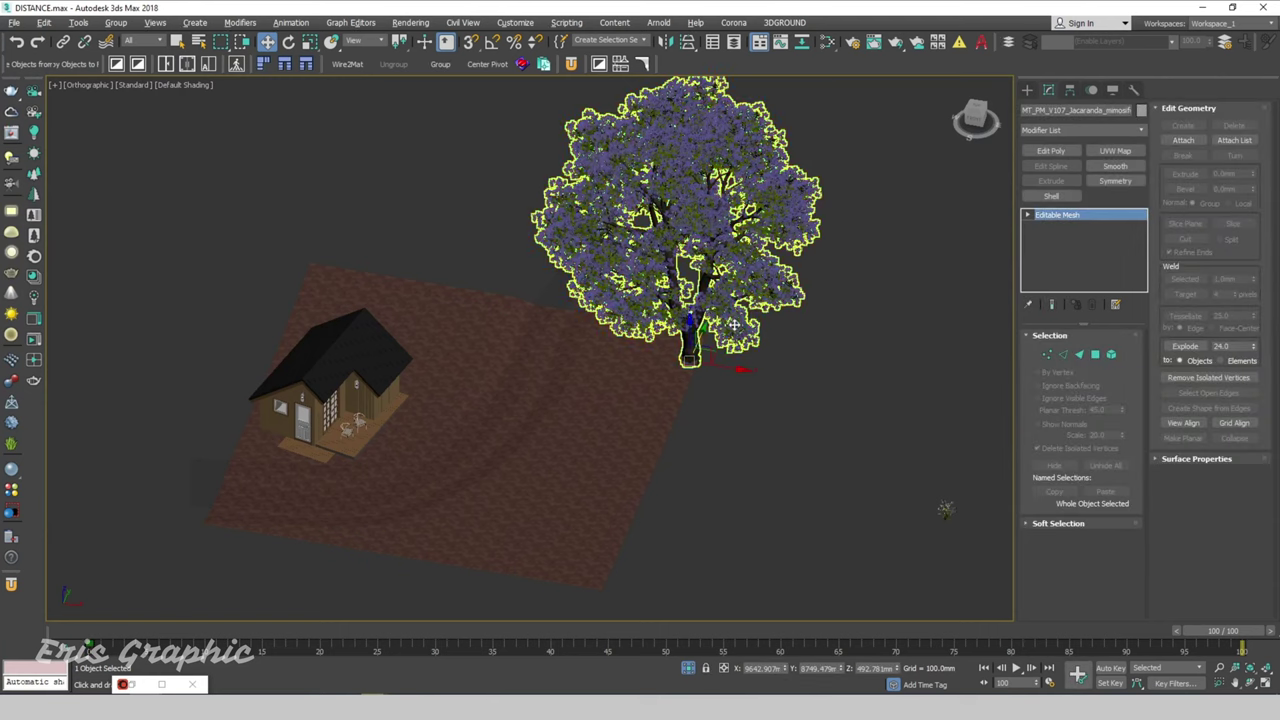
Create a Corona Scatter object in the viewport near the tree
scroll(710, 368, up, 2)
scroll(710, 368, down, 1)
click(734, 423)
scroll(754, 474, down, 2)
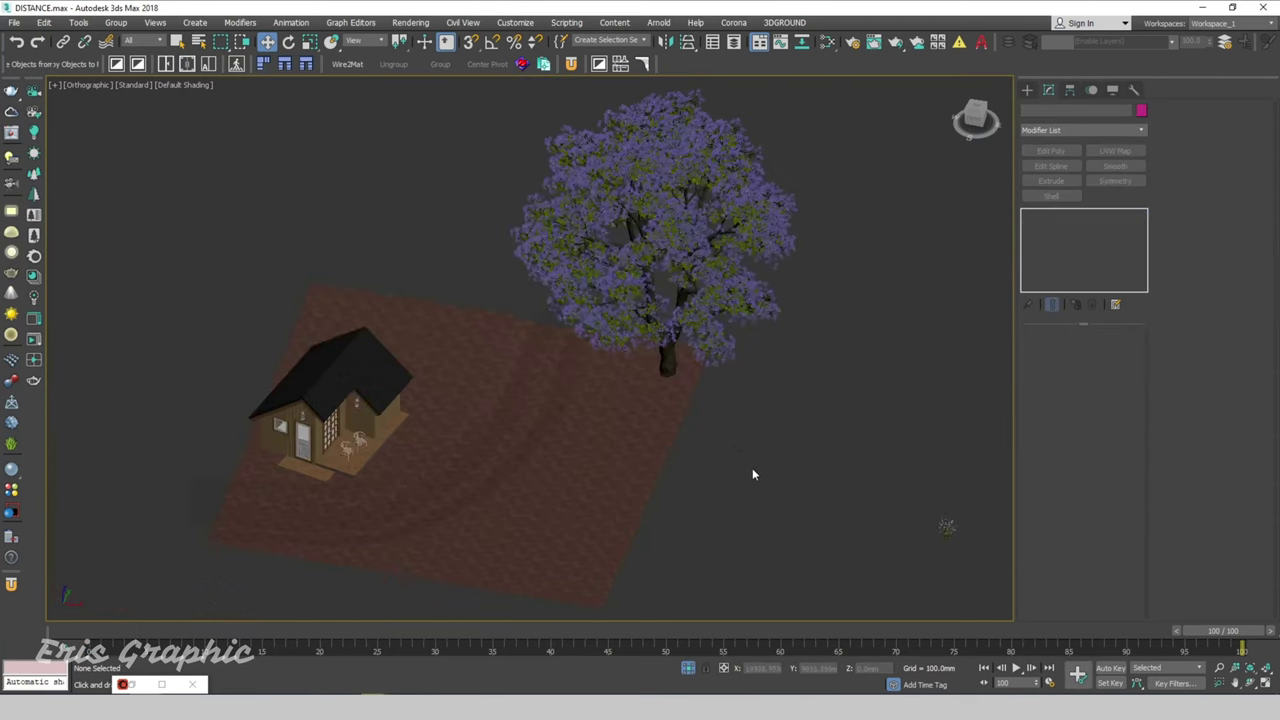
middle_drag(754, 474, 766, 420)
middle_drag(557, 460, 550, 460)
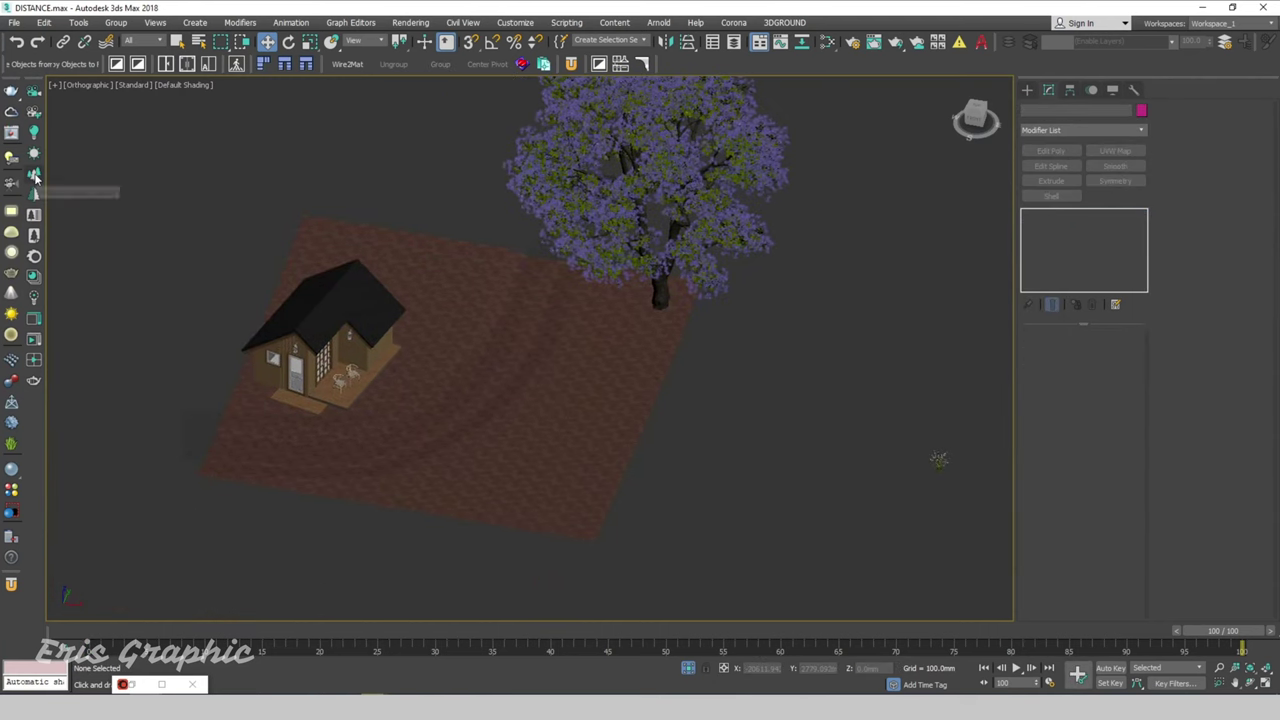
click(35, 175)
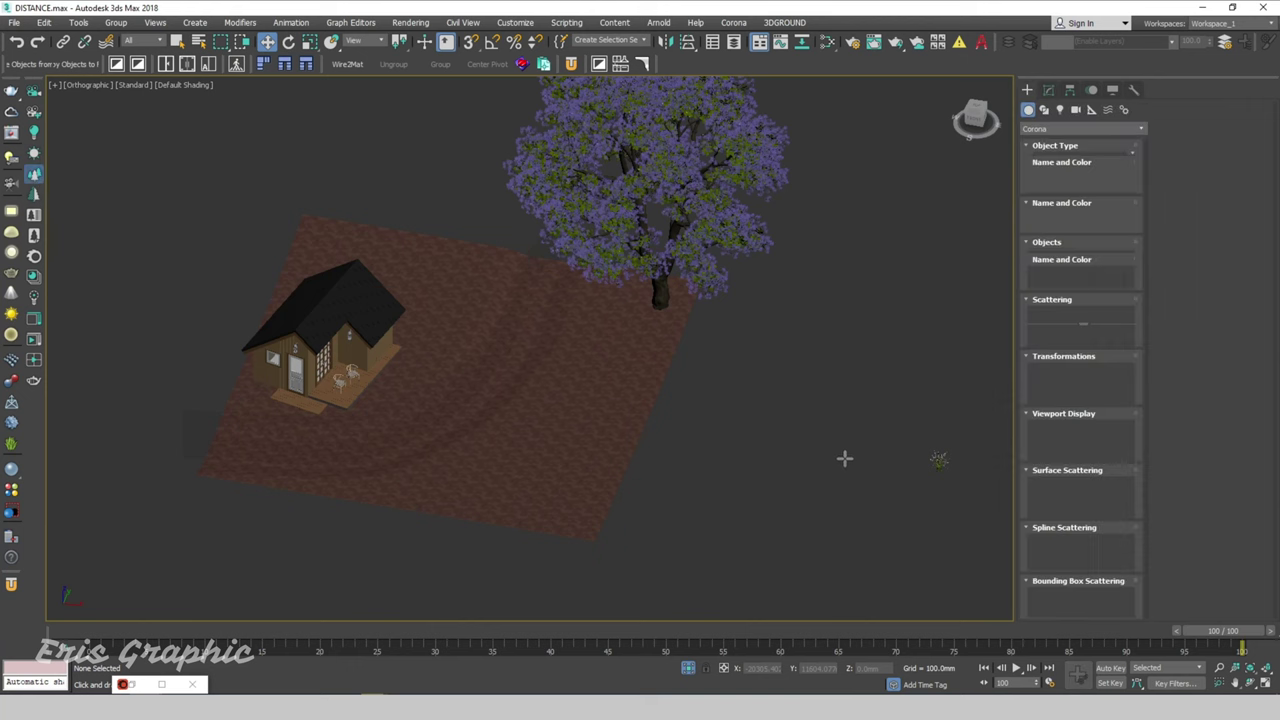
scroll(746, 354, up, 2)
drag(713, 340, 737, 366)
Move Corona Scatter001 with snapping on so it sits beside the grass clump
key(w)
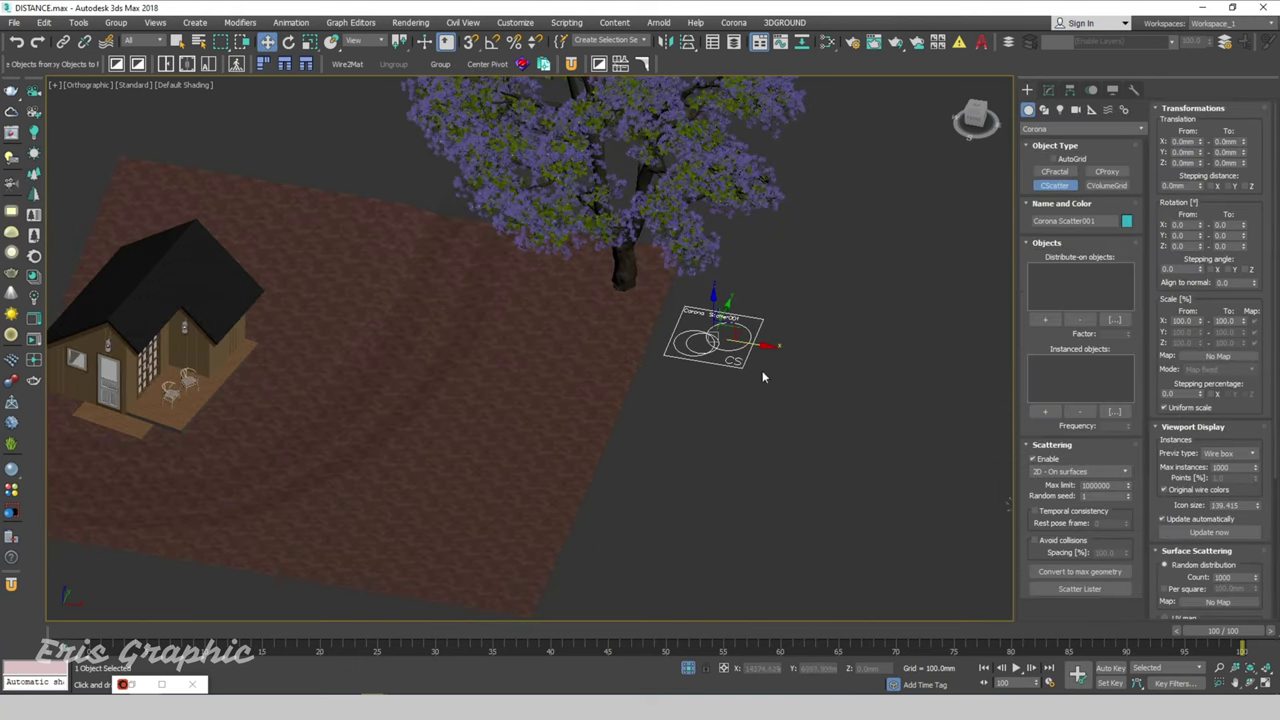
middle_drag(720, 340, 632, 312)
key(s)
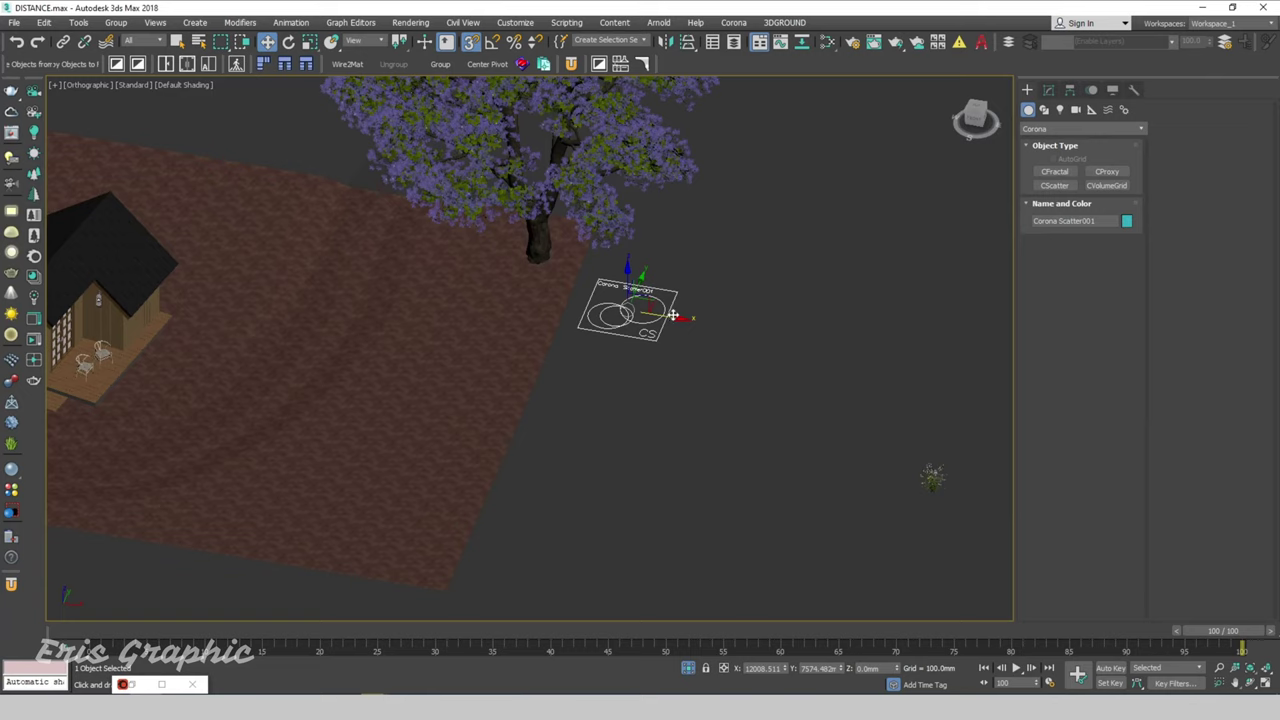
drag(669, 316, 986, 409)
middle_drag(986, 409, 826, 409)
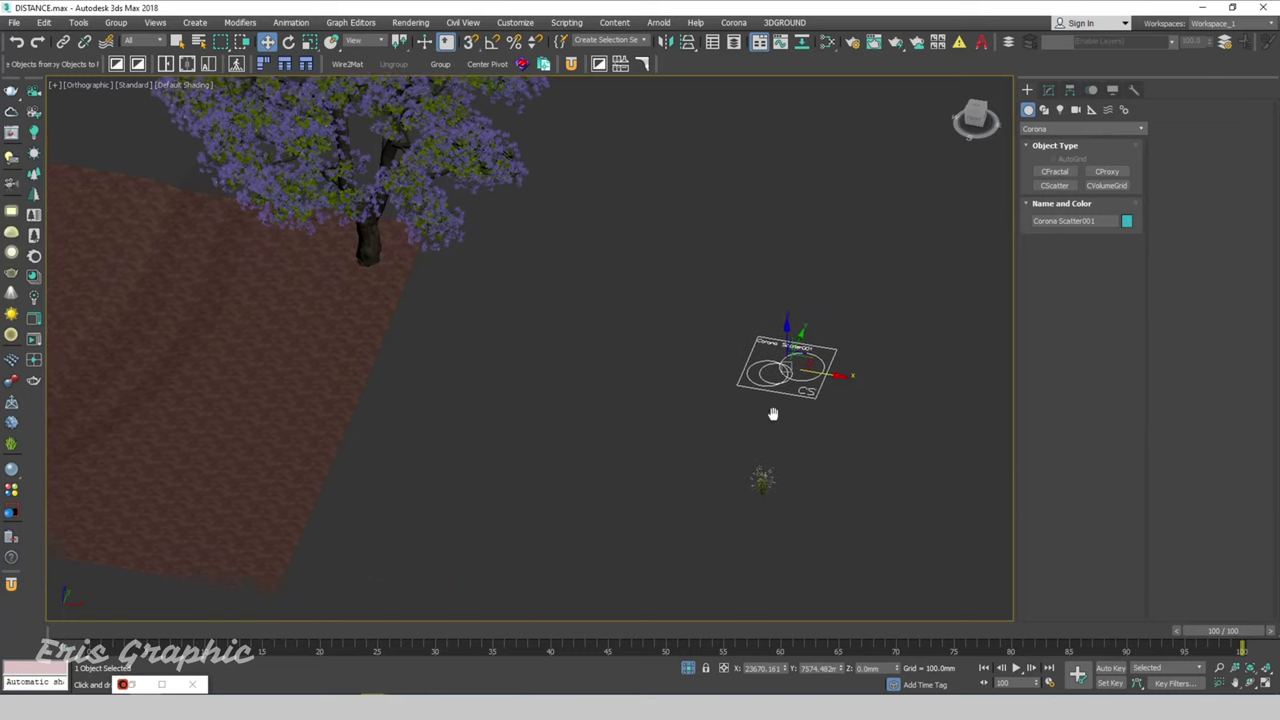
scroll(752, 336, up, 3)
drag(752, 336, 692, 476)
middle_drag(692, 476, 652, 364)
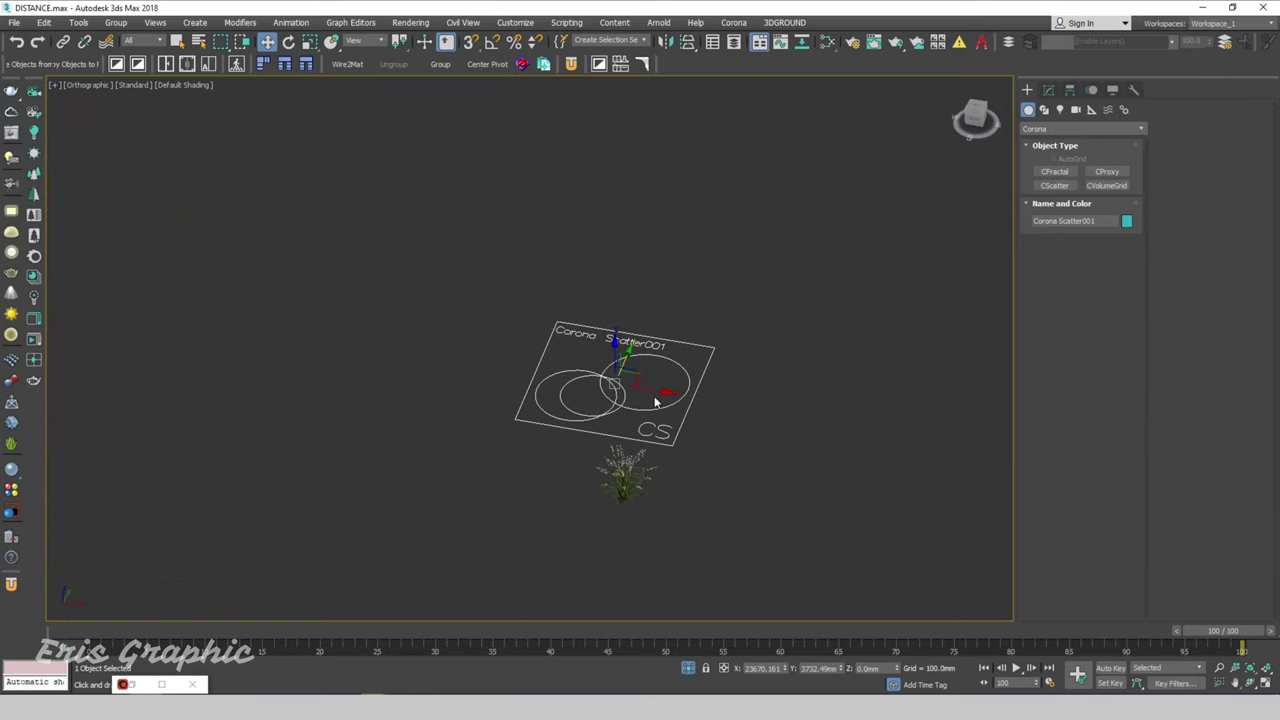
drag(658, 403, 687, 407)
alt+middle_drag(686, 407, 705, 451)
middle_drag(729, 513, 880, 400)
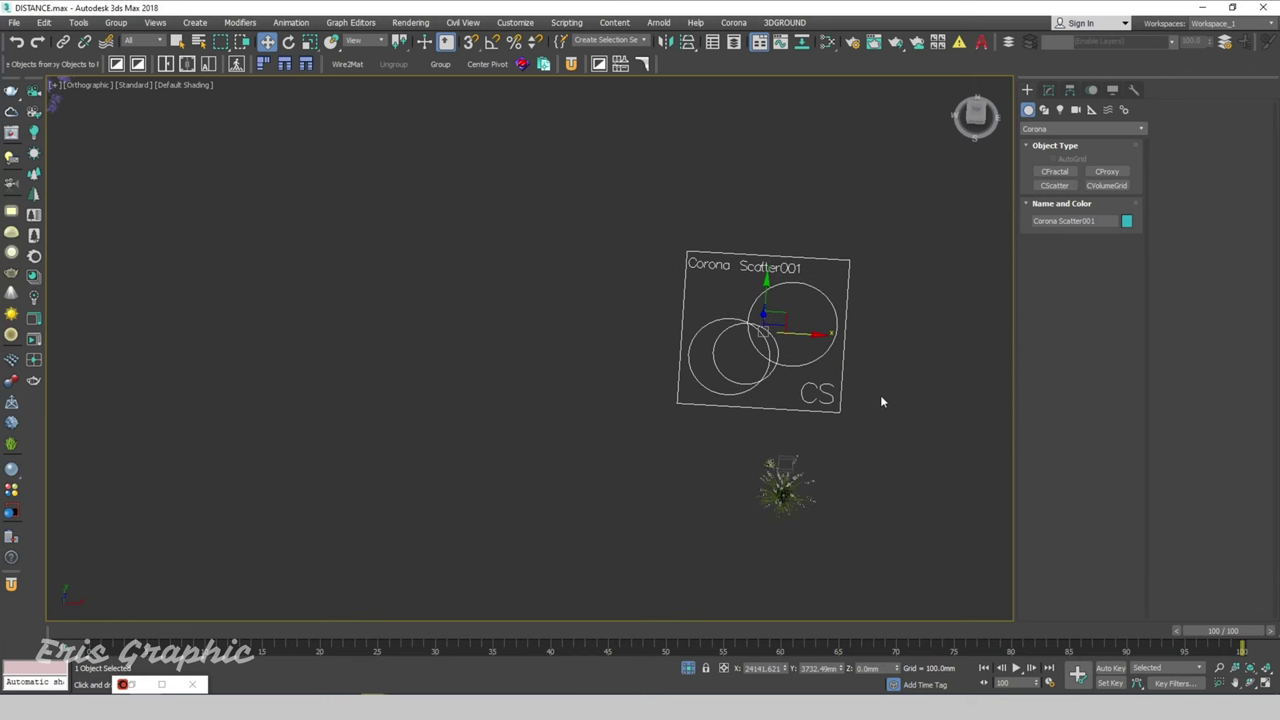
scroll(760, 470, down, 5)
scroll(766, 451, up, 1)
Set Plane089 as the Corona Scatter's Distribute-on surface
click(1048, 90)
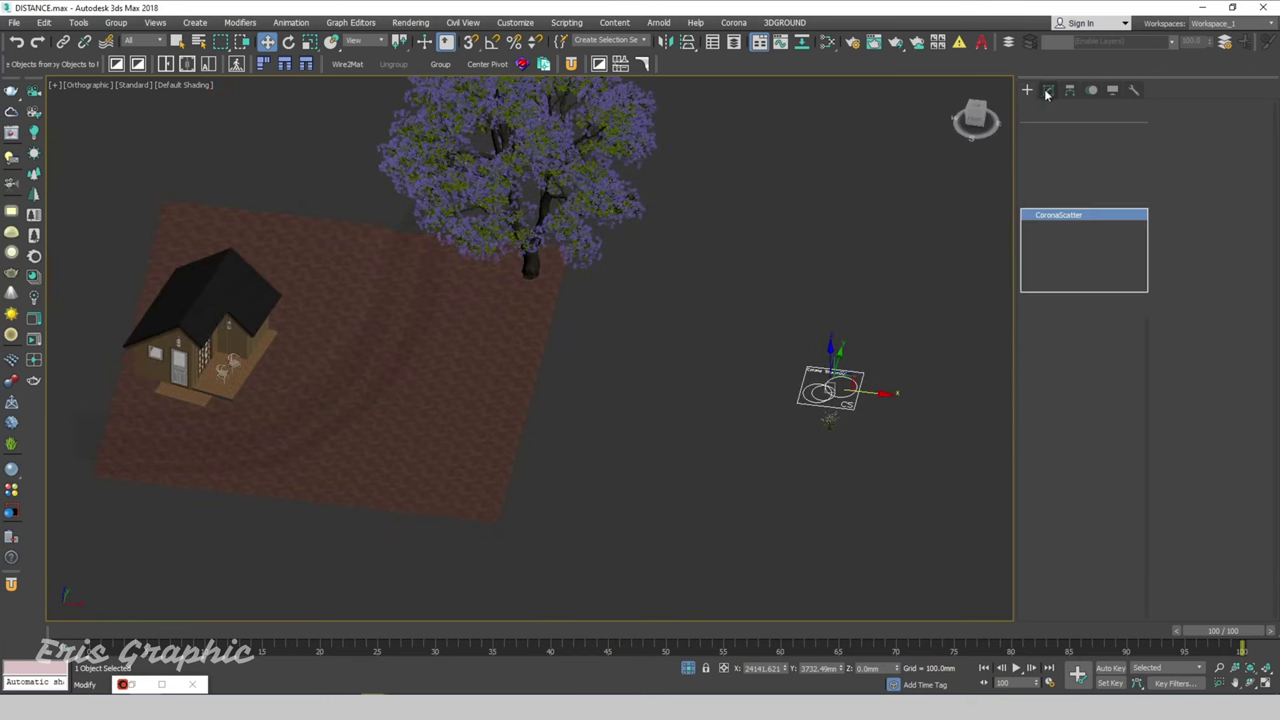
middle_drag(884, 296, 800, 281)
click(1045, 412)
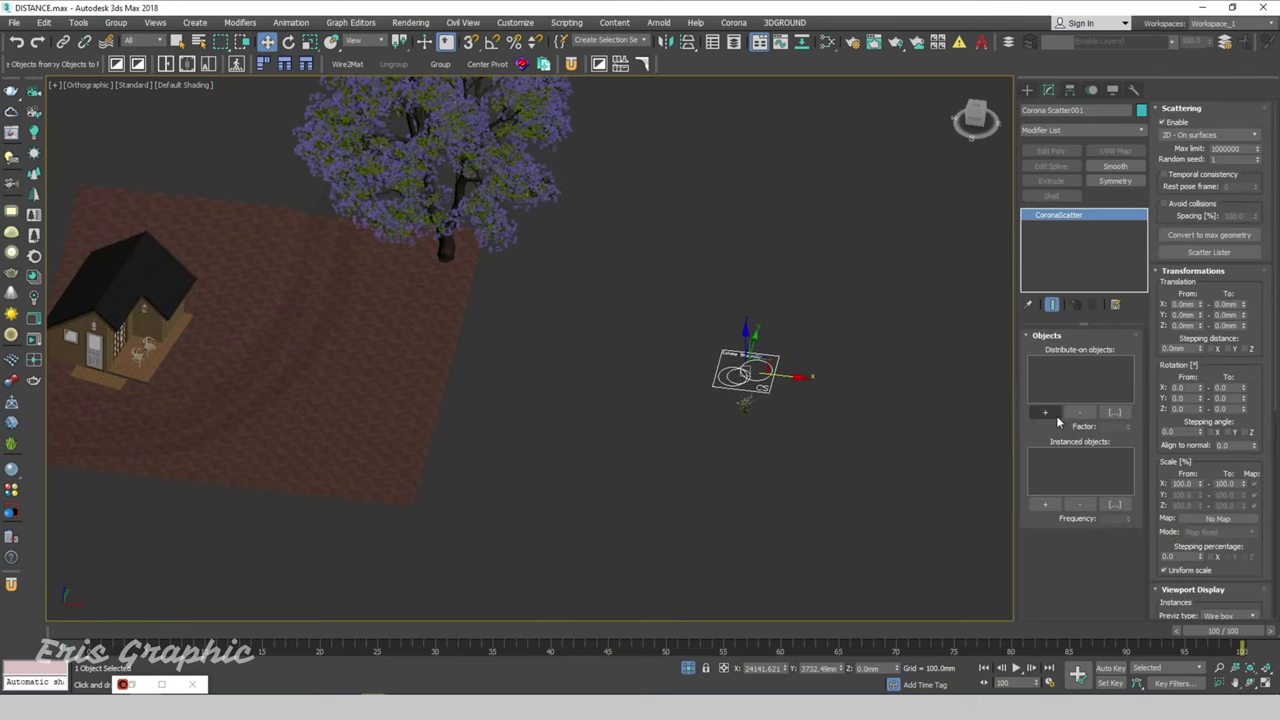
click(379, 439)
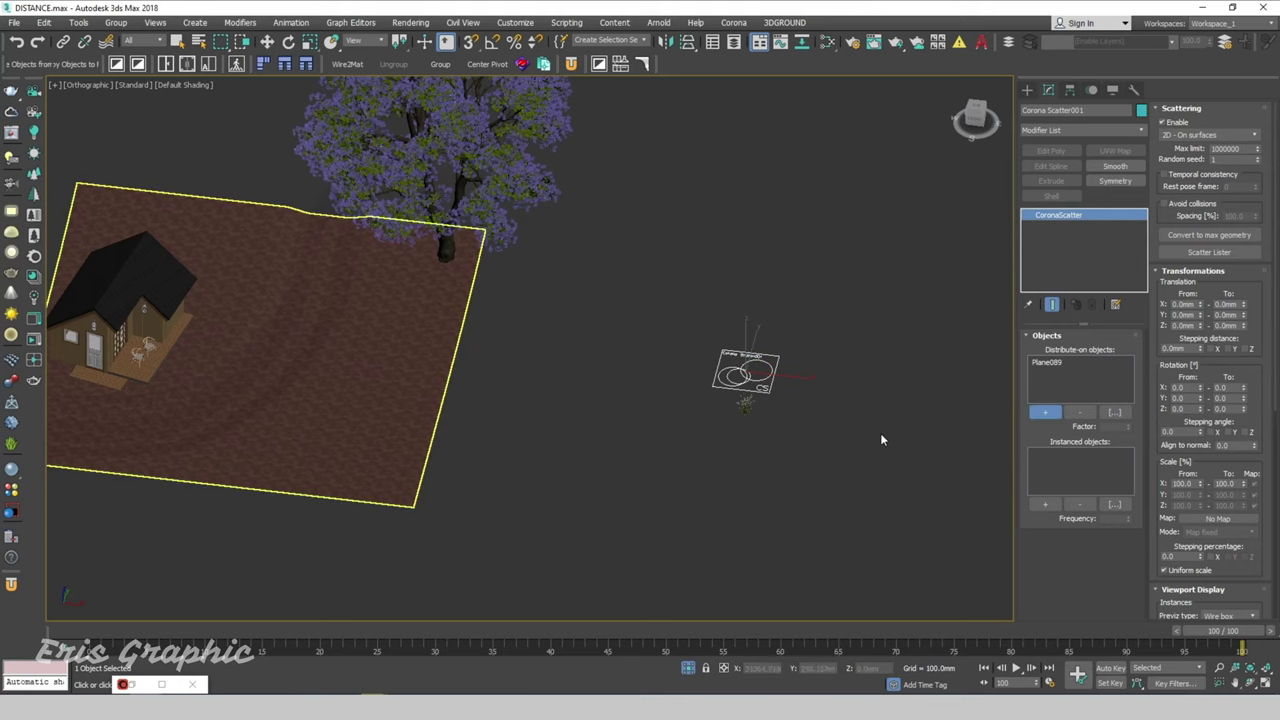
scroll(804, 423, up, 4)
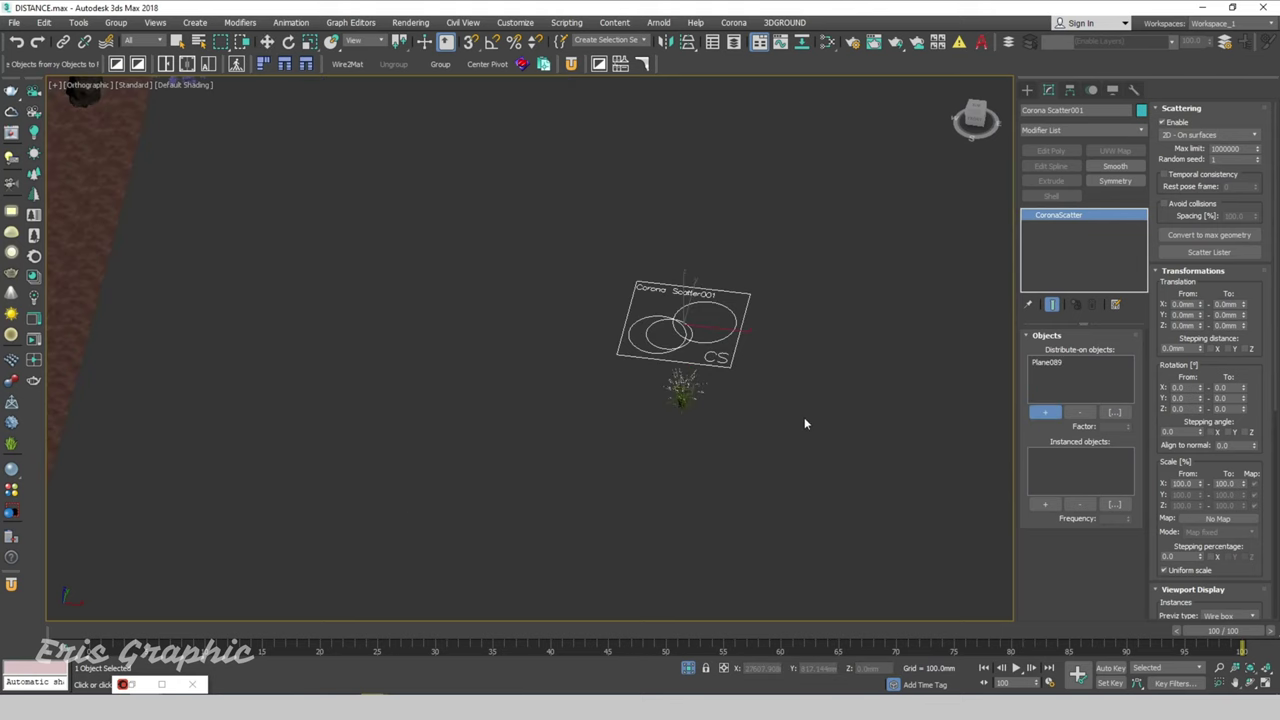
Add Corona Proxy001 to the scatter's Instanced objects
click(1045, 504)
scroll(717, 352, up, 5)
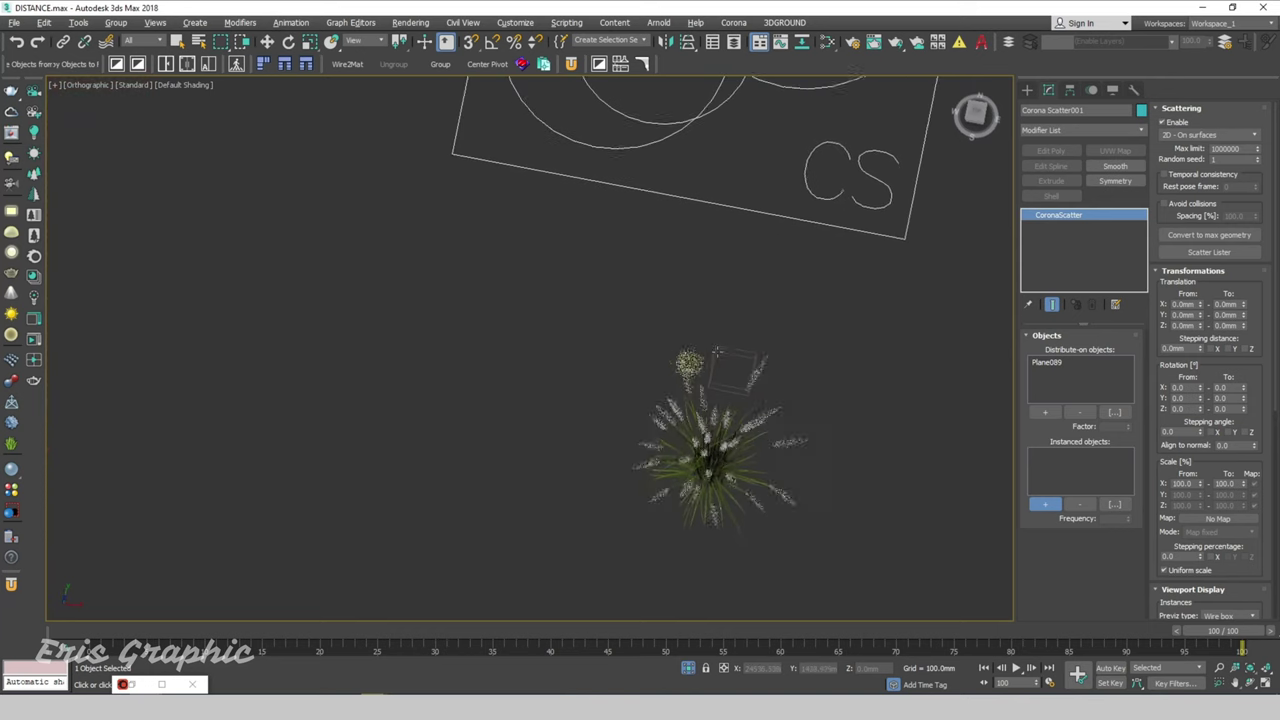
alt+middle_drag(717, 351, 866, 323)
scroll(483, 283, up, 4)
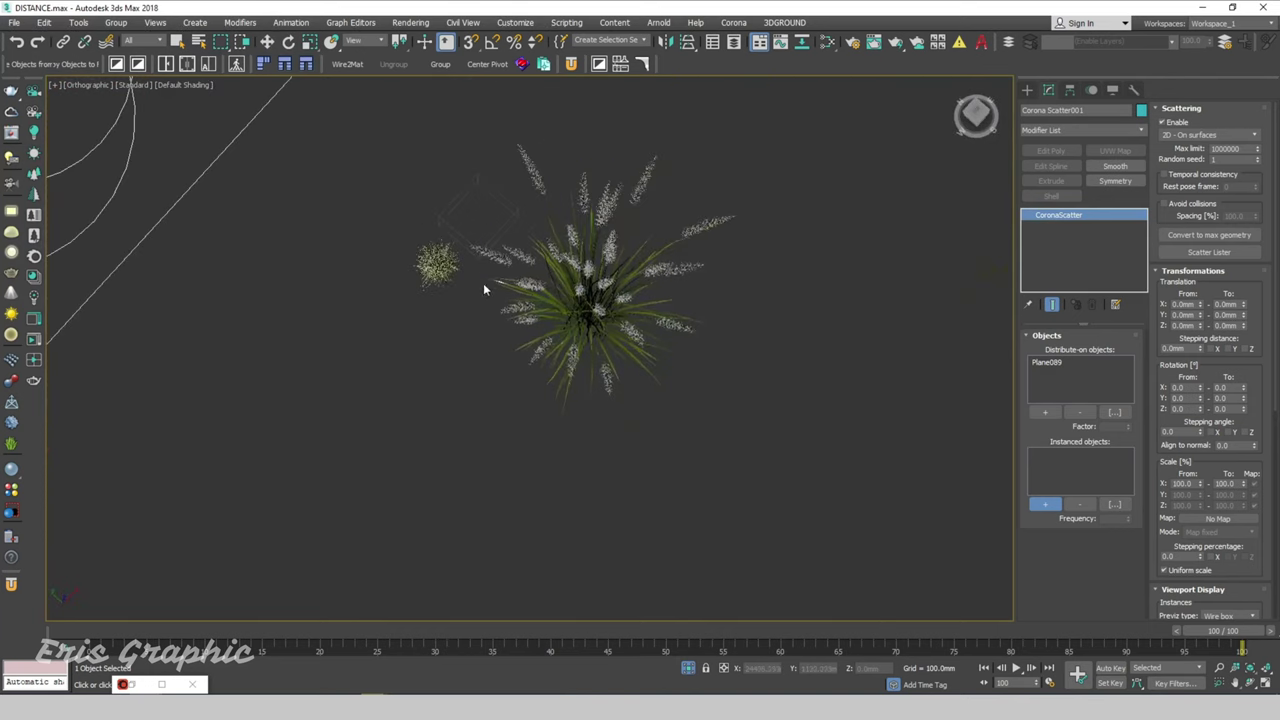
middle_drag(483, 289, 483, 339)
scroll(446, 271, up, 3)
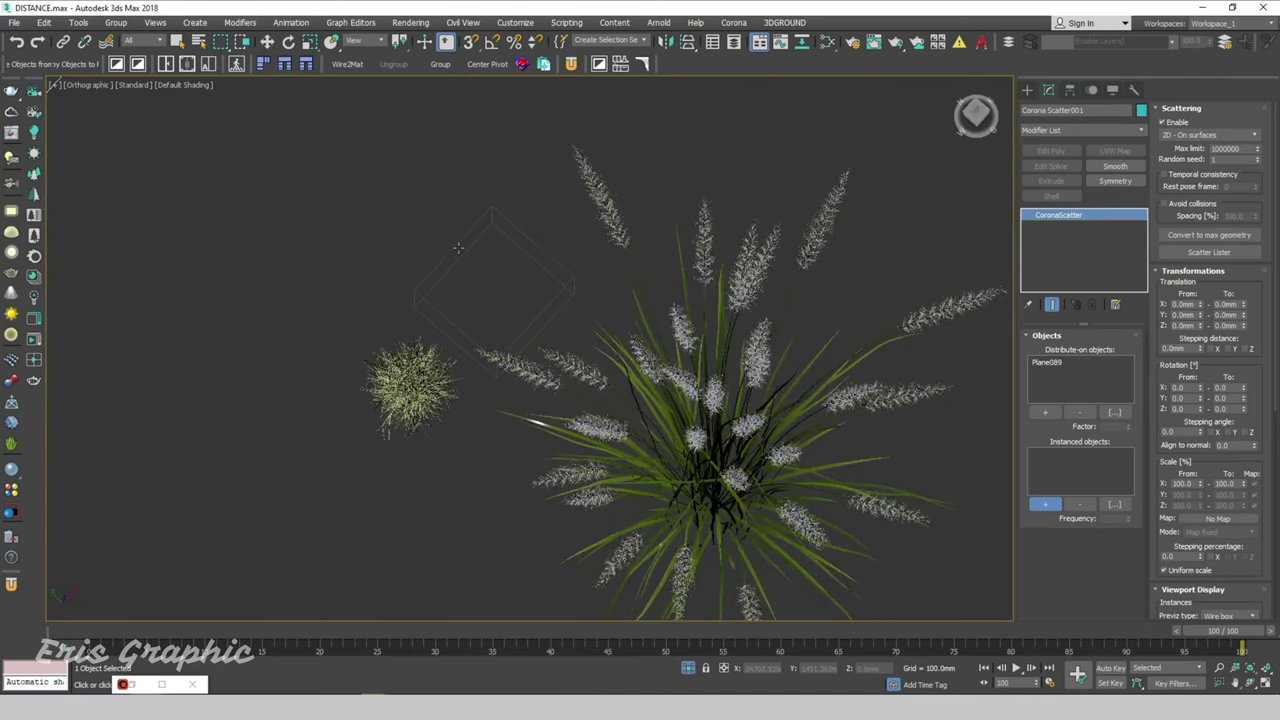
scroll(446, 296, down, 3)
scroll(454, 345, up, 3)
click(447, 313)
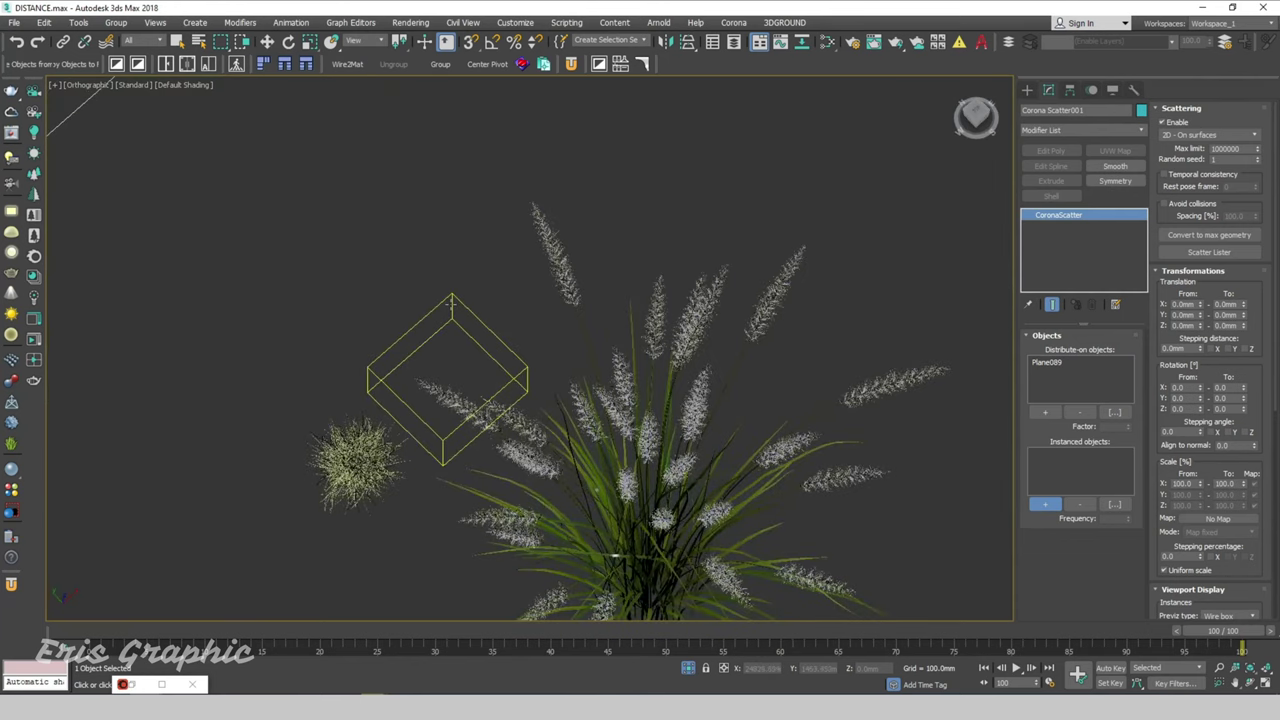
scroll(455, 307, down, 1)
click(453, 308)
Add the Pennisetum grass to Instanced objects and orbit to inspect the scattered grass
scroll(553, 322, down, 5)
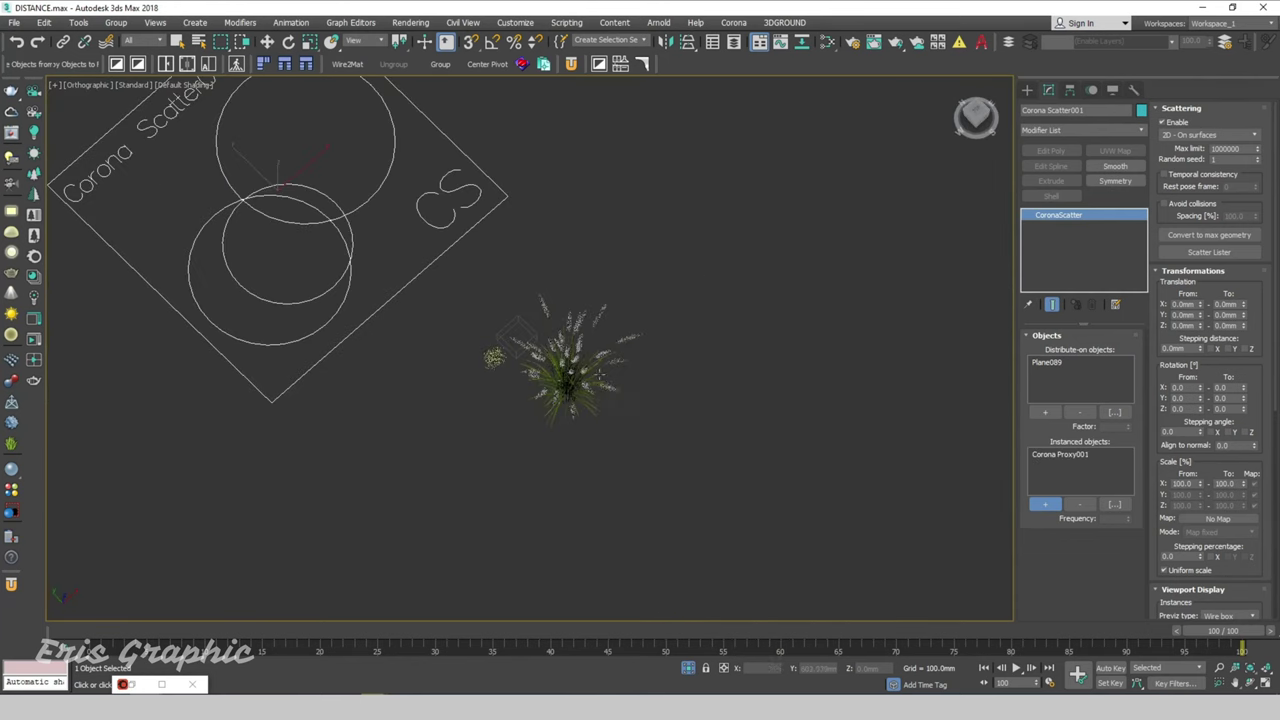
click(688, 397)
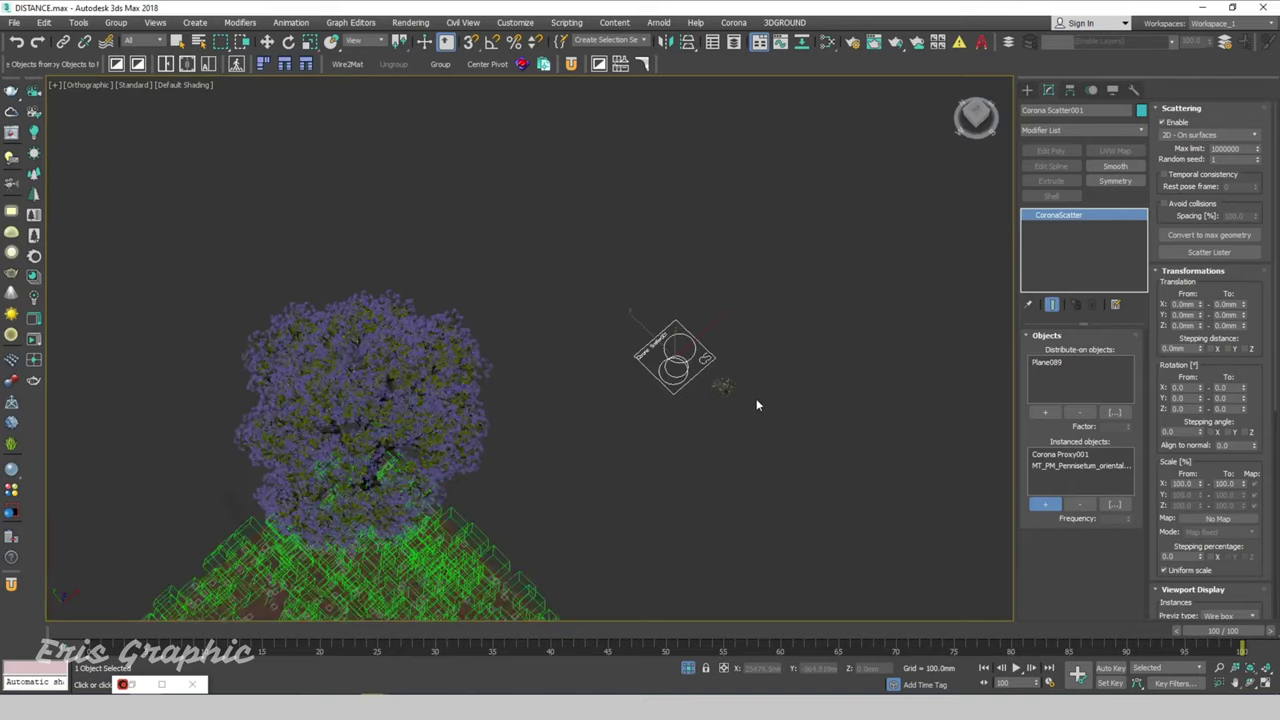
mouse_move(756, 398)
alt+middle_down()
mouse_move(705, 467)
mouse_move(718, 486)
alt+middle_up()
scroll(680, 455, up, 3)
alt+middle_drag(649, 432, 709, 443)
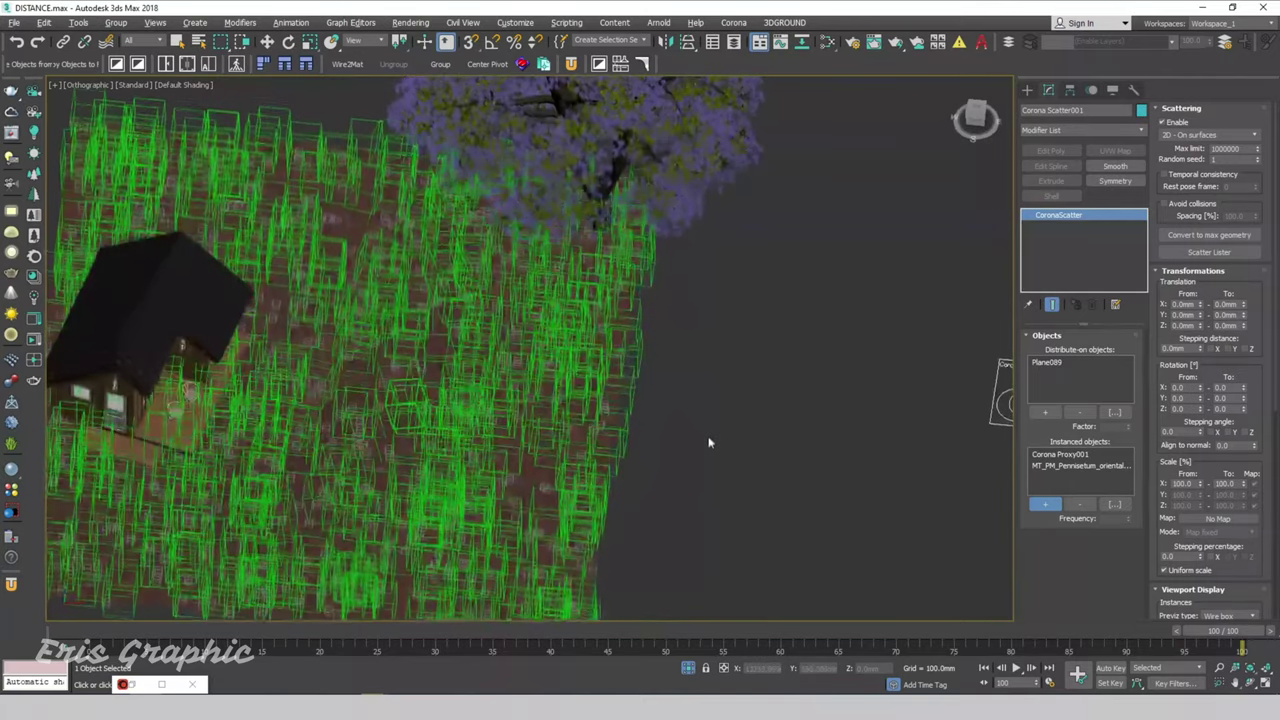
scroll(600, 410, down, 3)
alt+middle_drag(579, 400, 574, 373)
Dock Corona Interactive rendering in the viewport to watch the scatter live
click(543, 63)
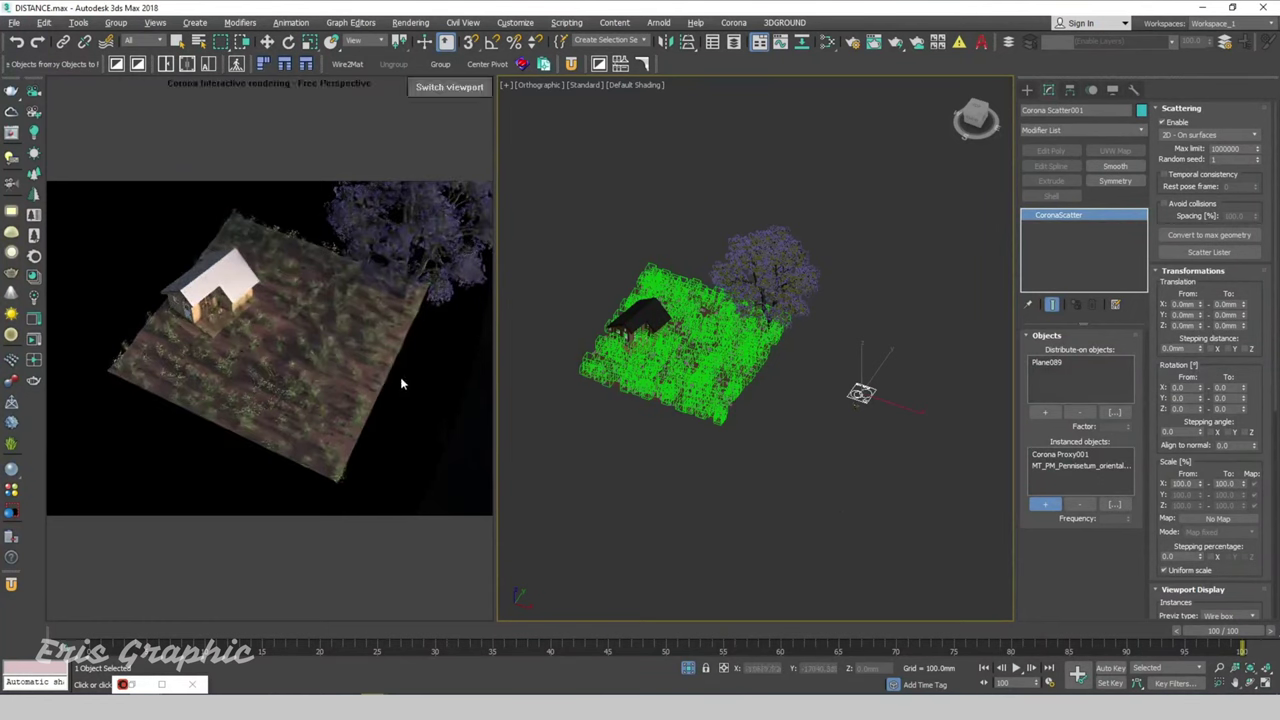
scroll(900, 428, up, 3)
middle_drag(743, 427, 843, 511)
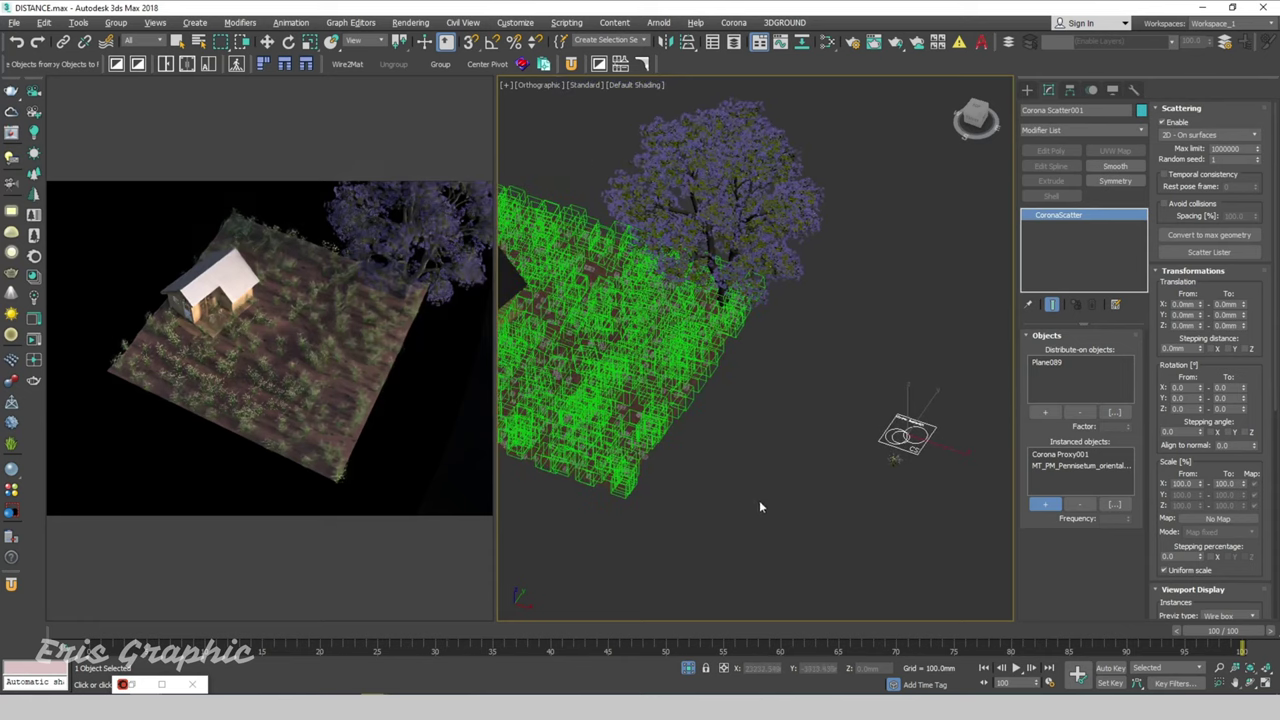
scroll(944, 451, up, 3)
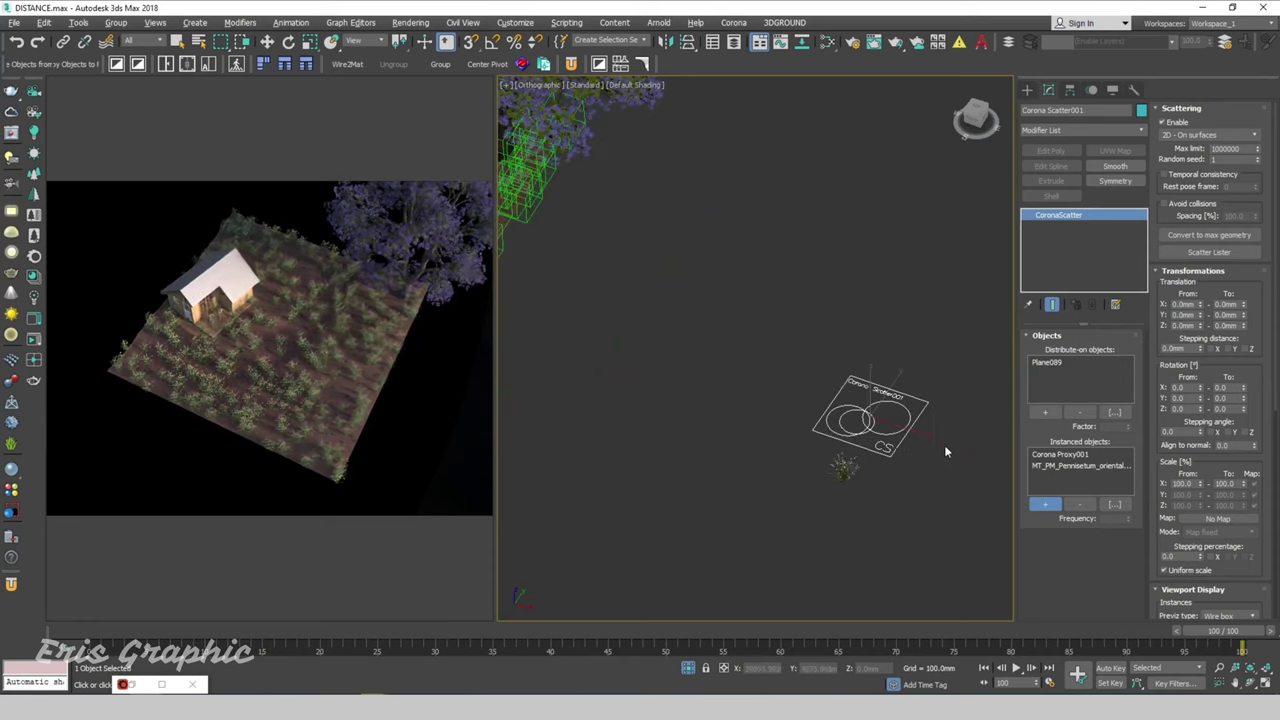
Set the Pennisetum grass frequency to 0.05 in Instanced objects
click(1082, 466)
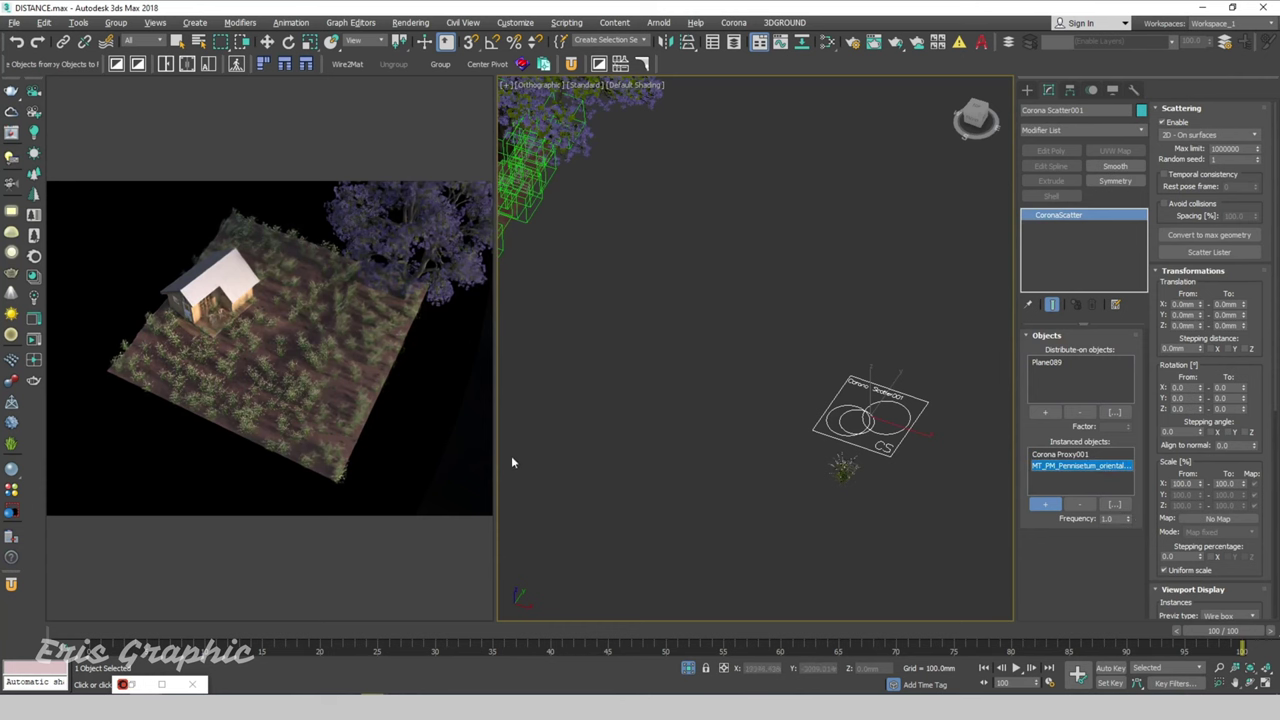
scroll(752, 444, down, 5)
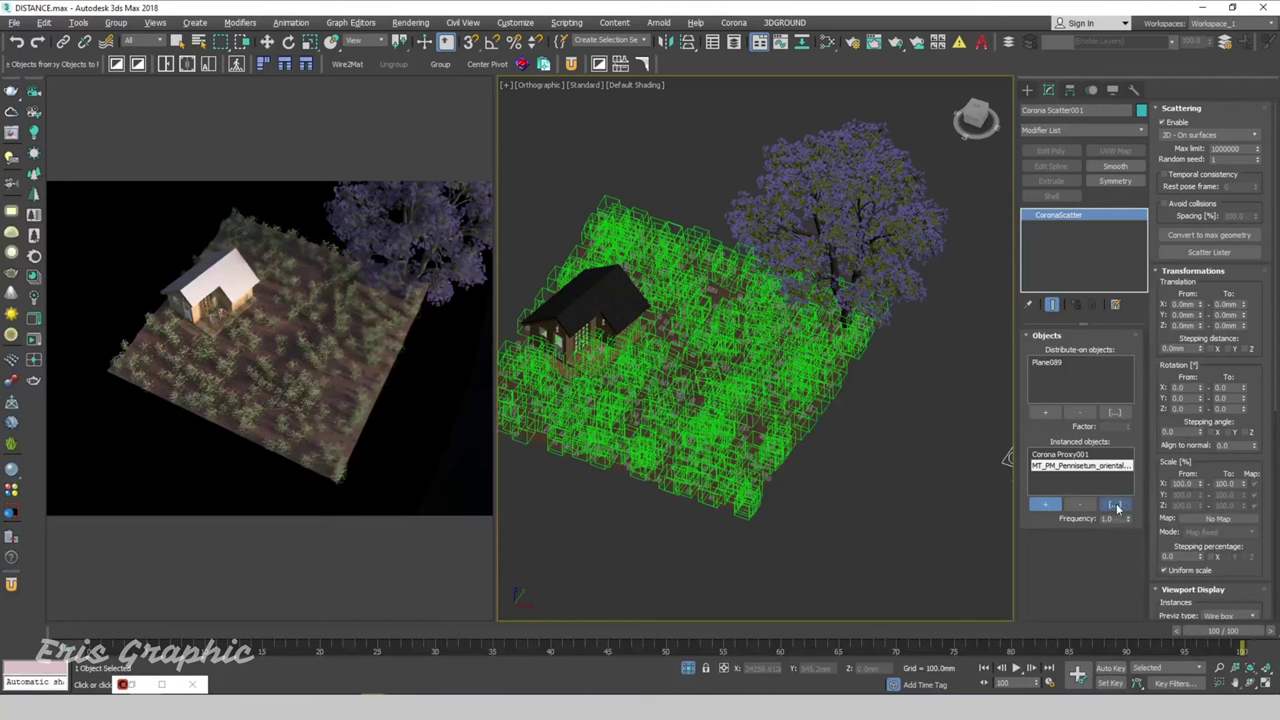
click(1050, 507)
text(0.05)
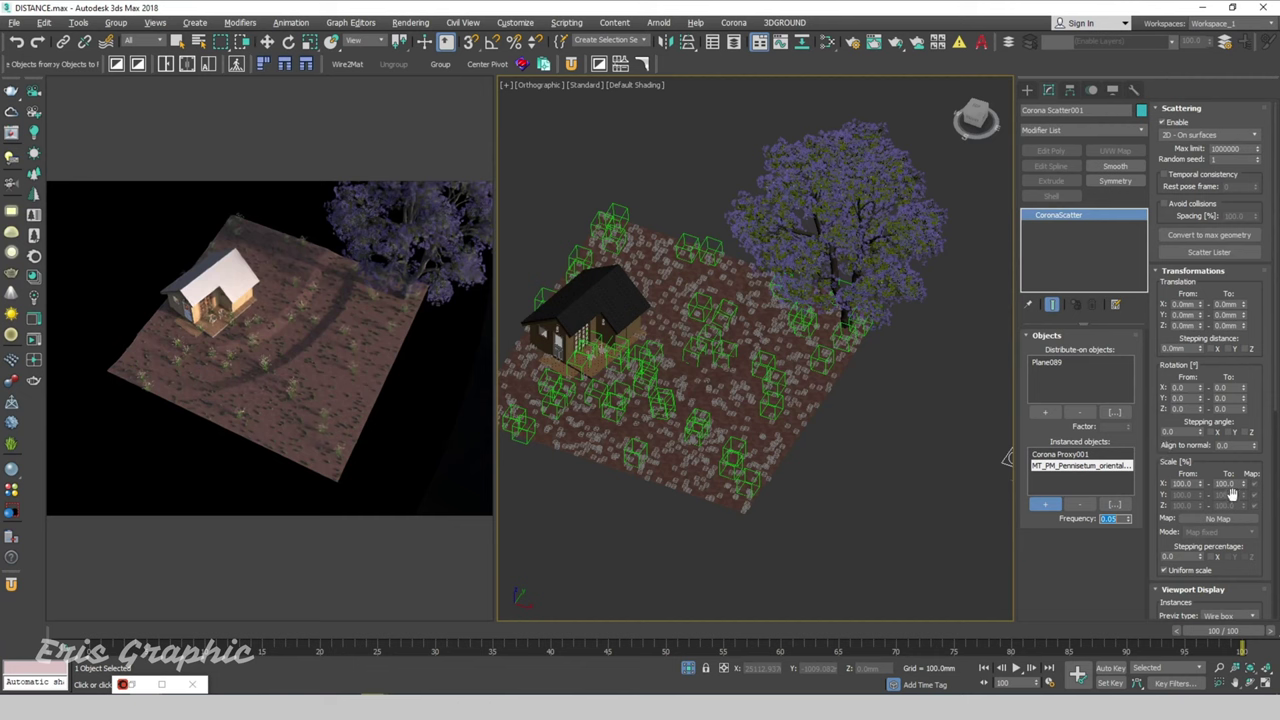
scroll(832, 473, down, 3)
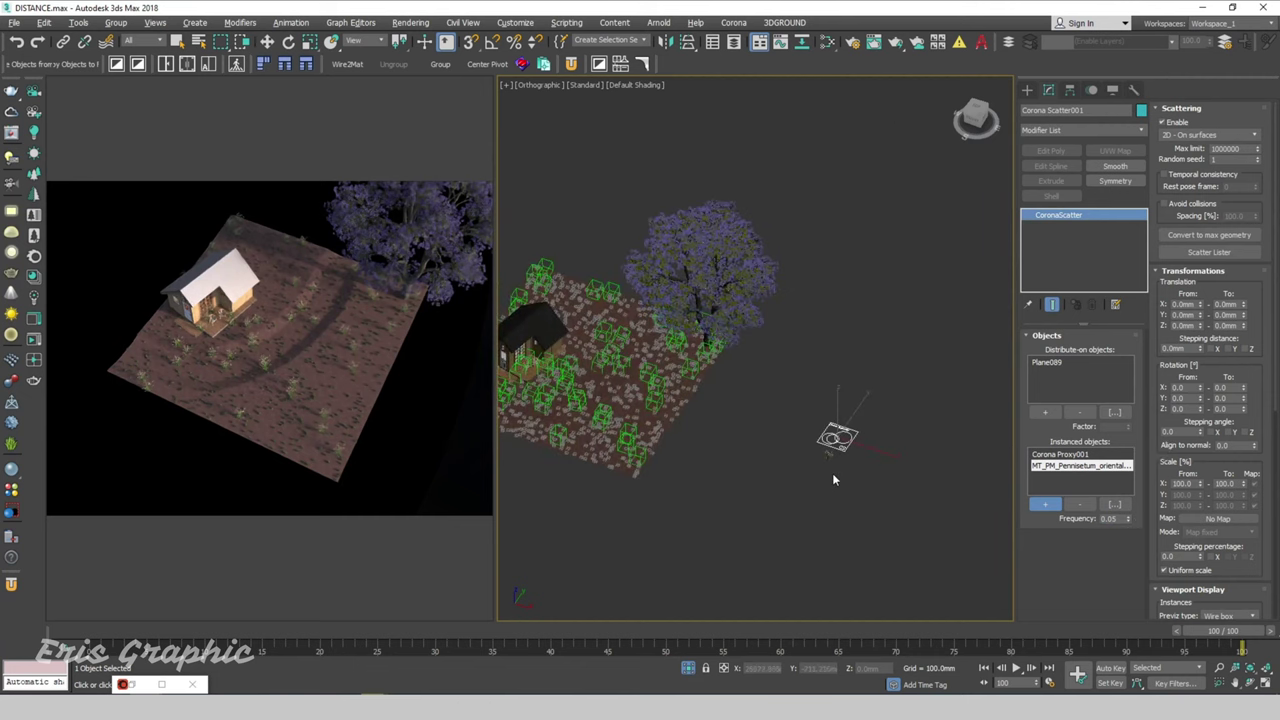
scroll(862, 442, up, 6)
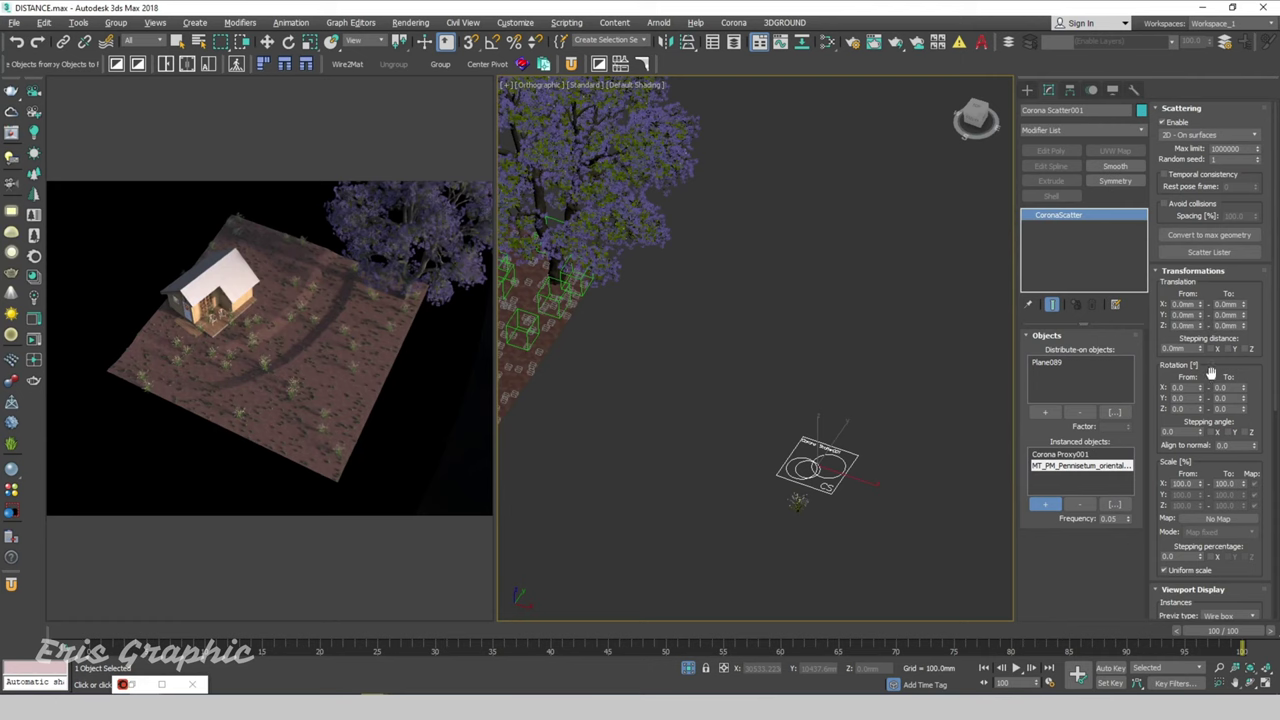
click(1222, 409)
Set the scatter's random Z rotation range to 0–360 degrees
key(Return)
drag(1165, 522, 1160, 510)
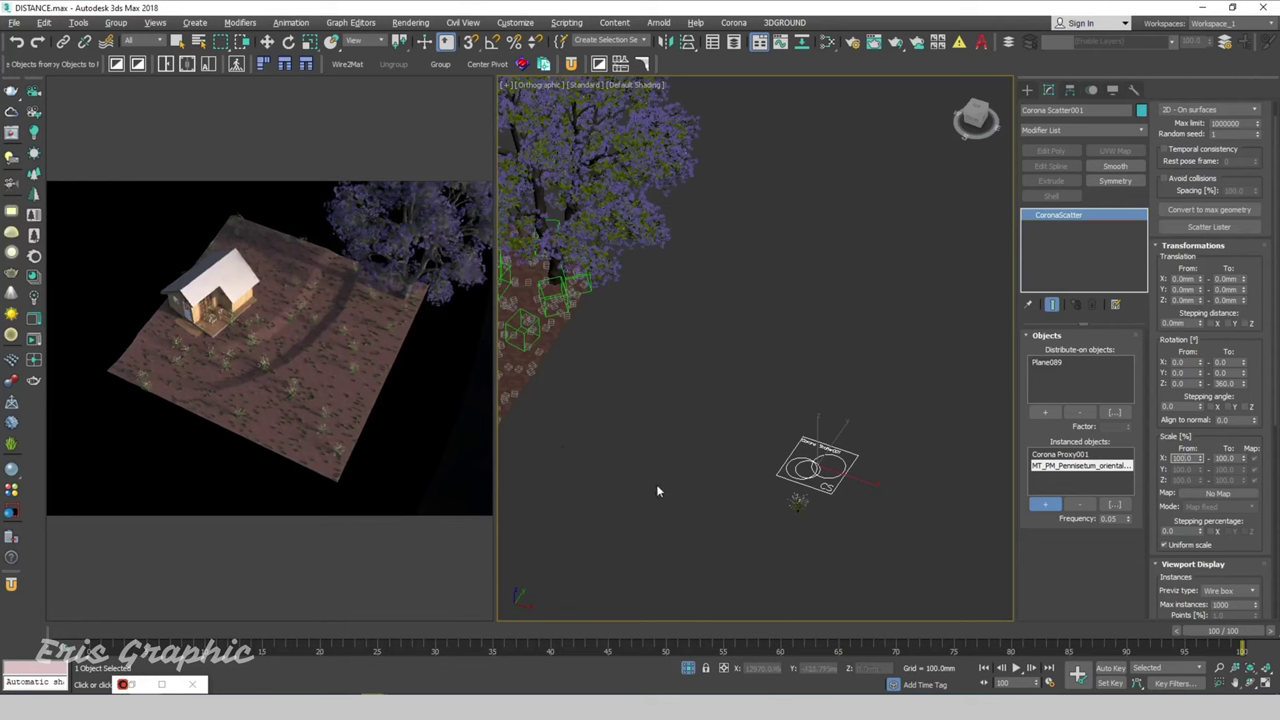
mouse_move(398, 432)
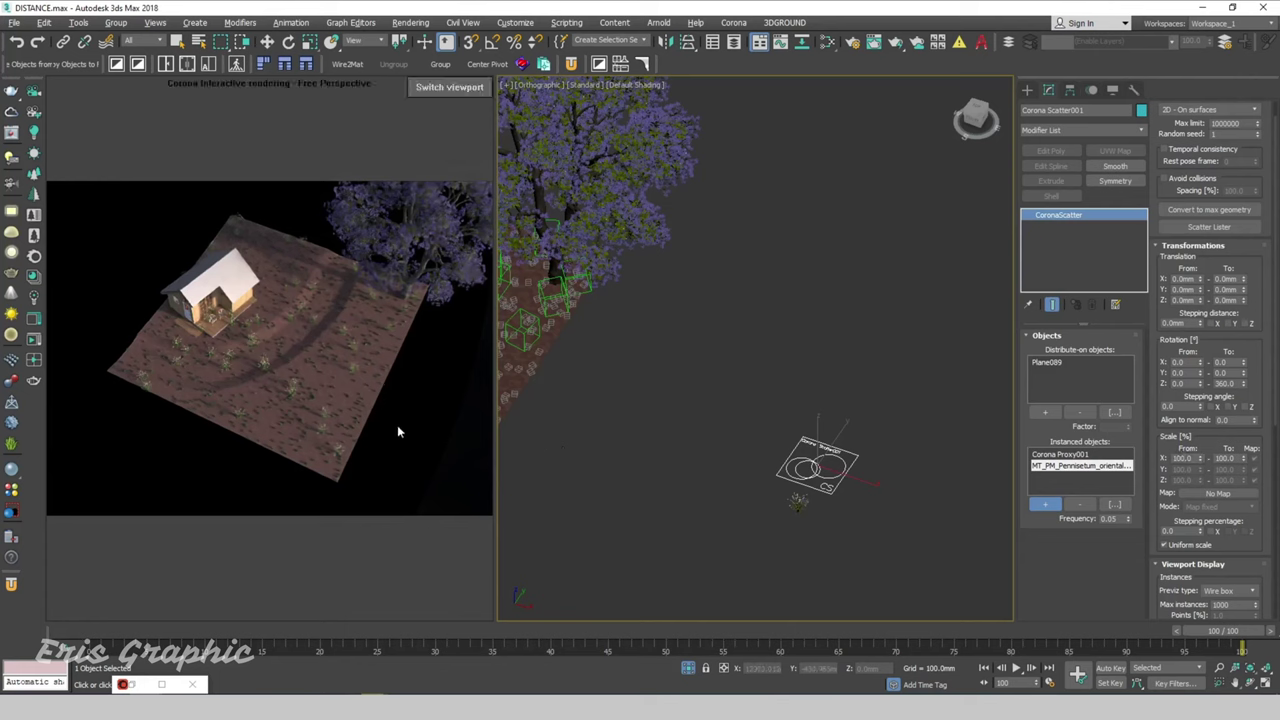
scroll(606, 437, up, 1)
scroll(658, 450, up, 3)
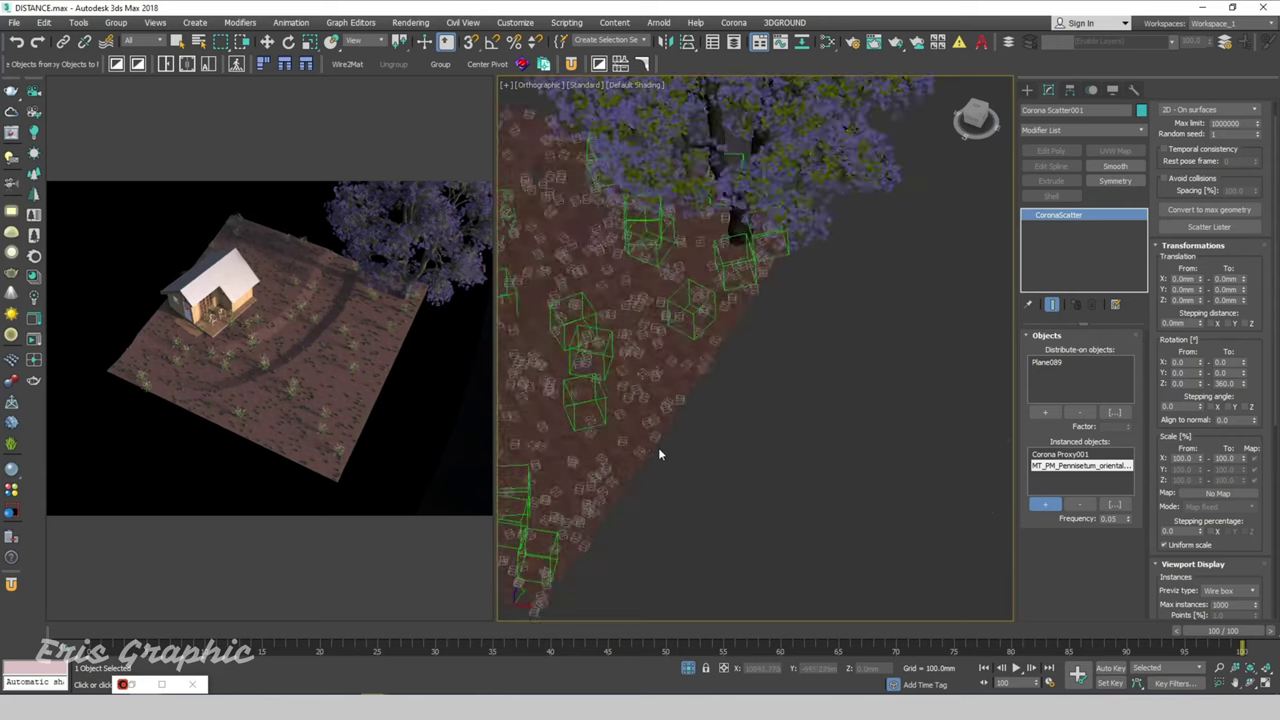
scroll(658, 453, down, 3)
Set the minimum X scale to 140 so grass scales between 140% and 100%
click(1180, 458)
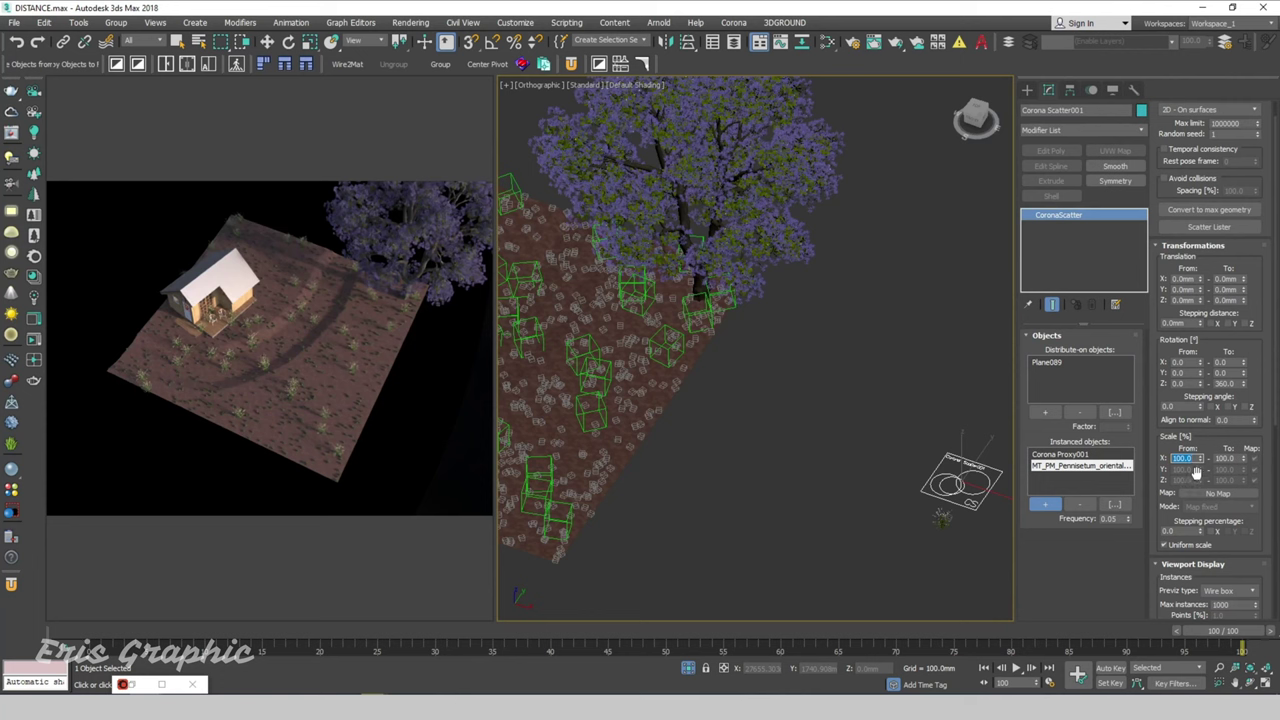
text(140)
key(Return)
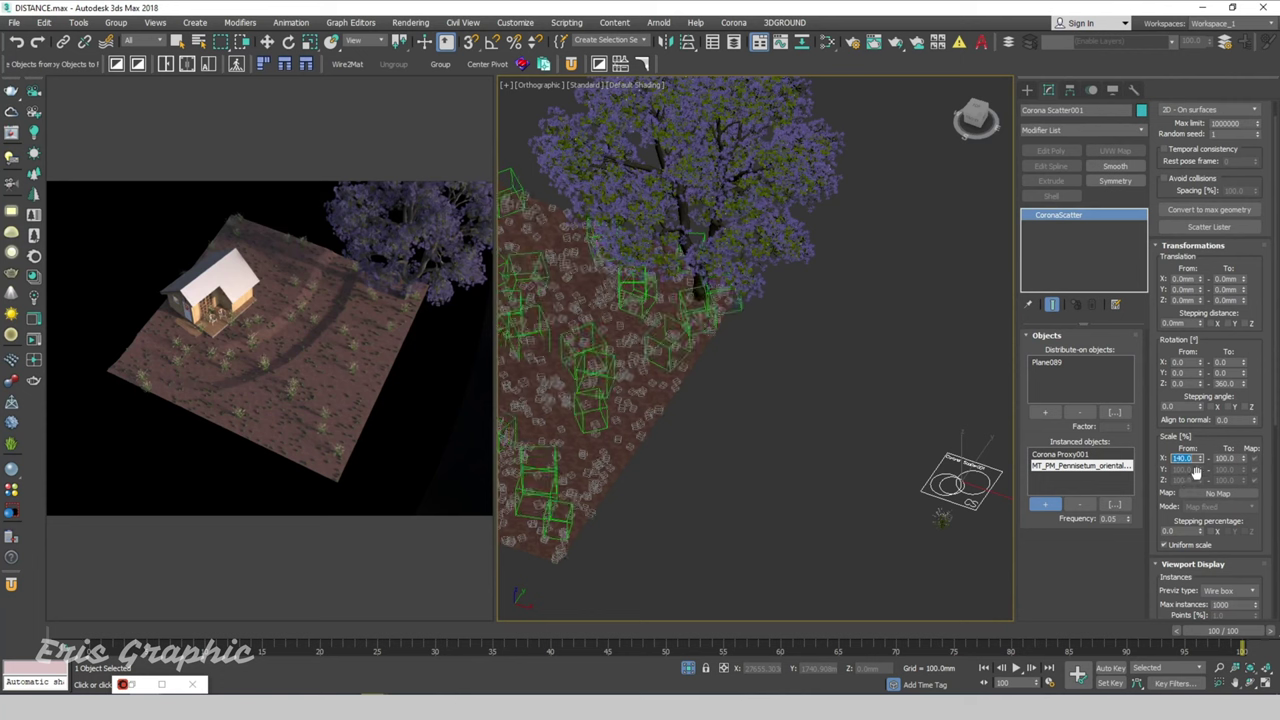
key(Tab)
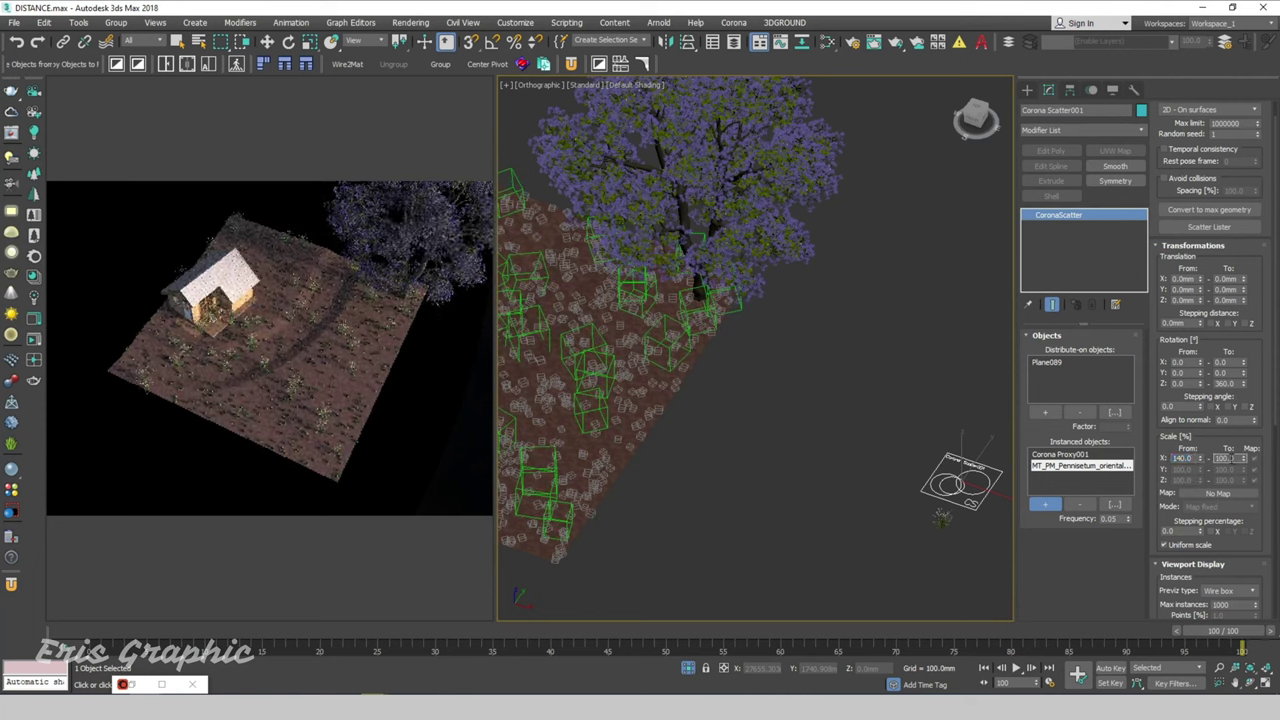
scroll(1160, 535, down, 3)
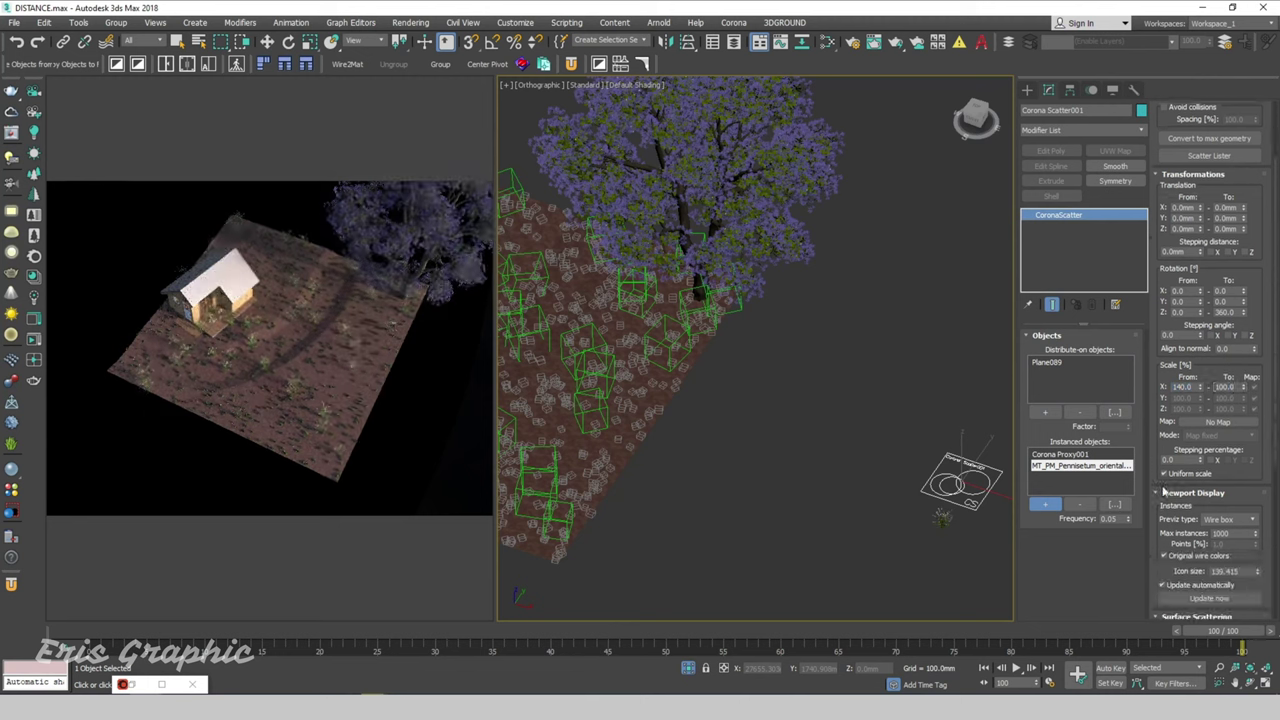
double_click(1237, 534)
scroll(1200, 520, down, 4)
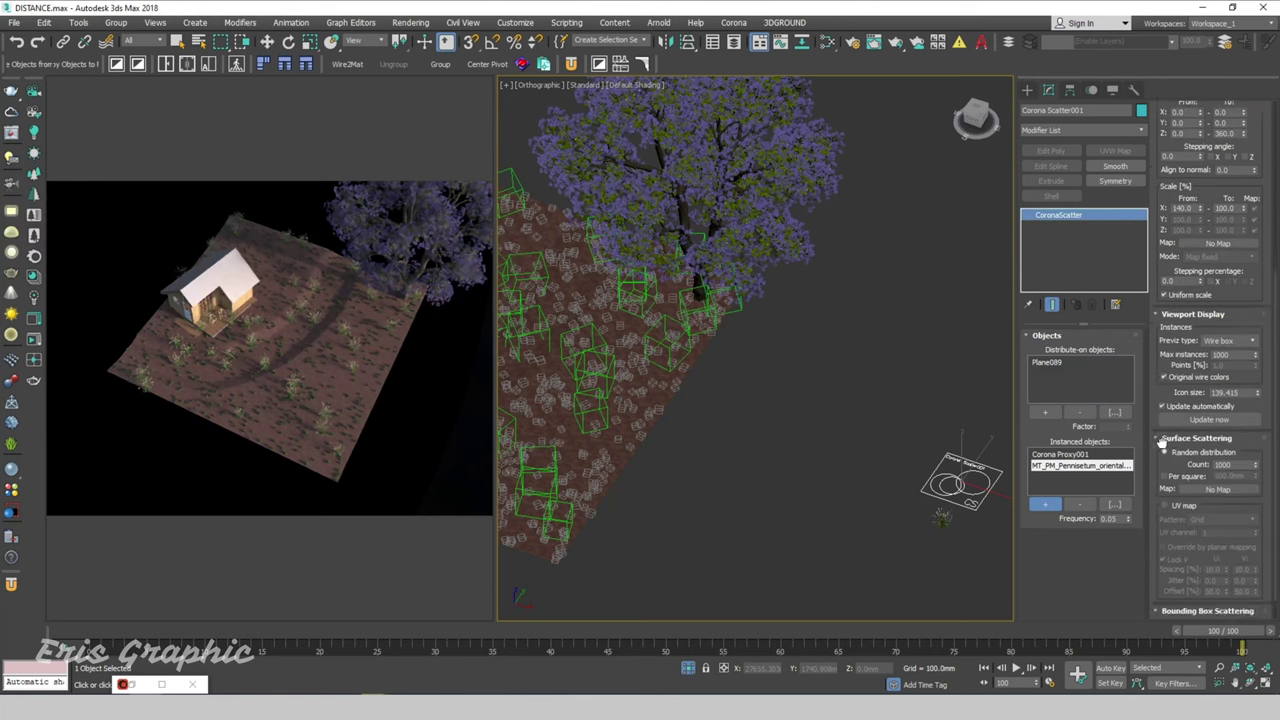
scroll(1235, 507, down, 3)
double_click(1222, 481)
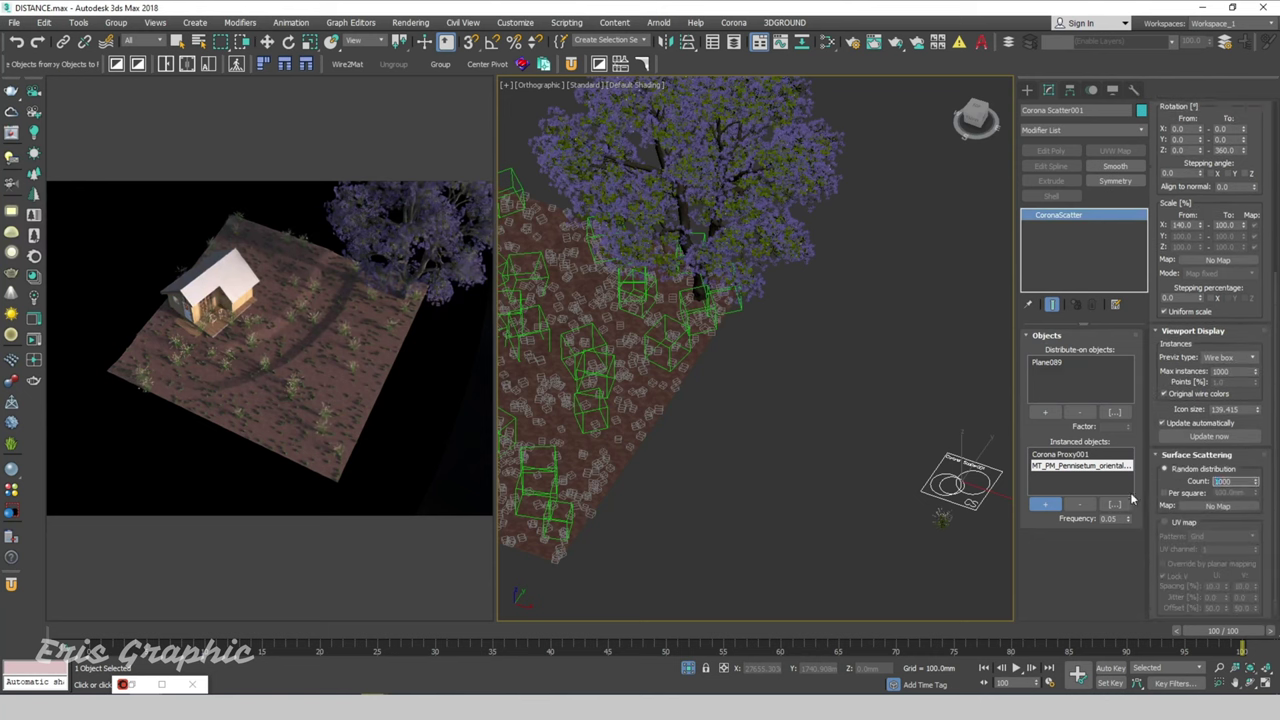
Raise the scatter count to 10000 and widen the interactive render panel
text(5000)
key(Return)
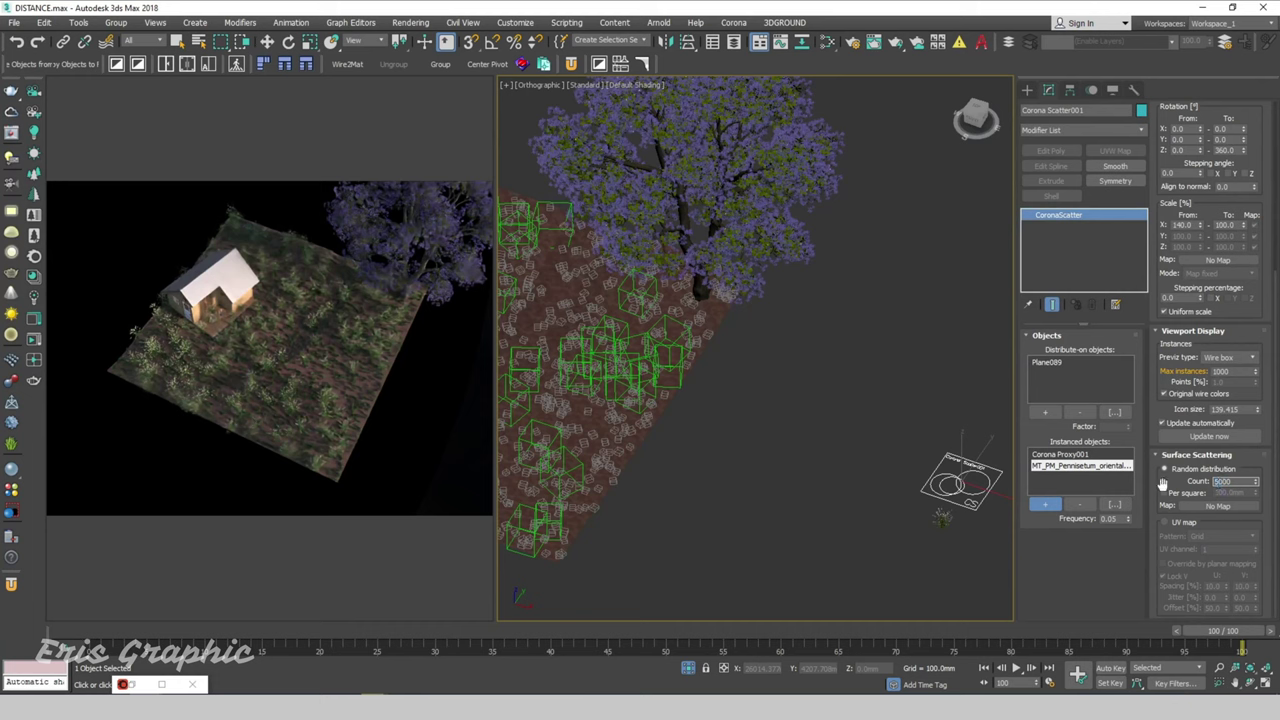
text(10000)
key(Return)
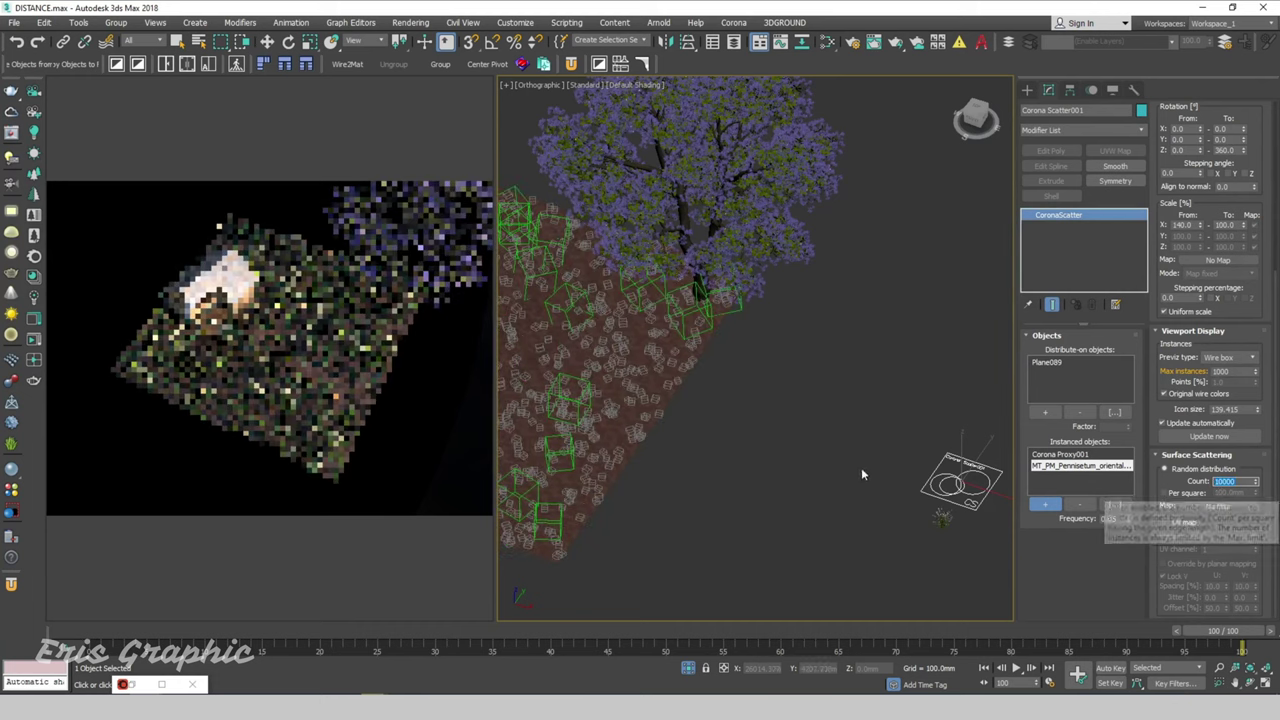
click(498, 356)
drag(496, 360, 653, 363)
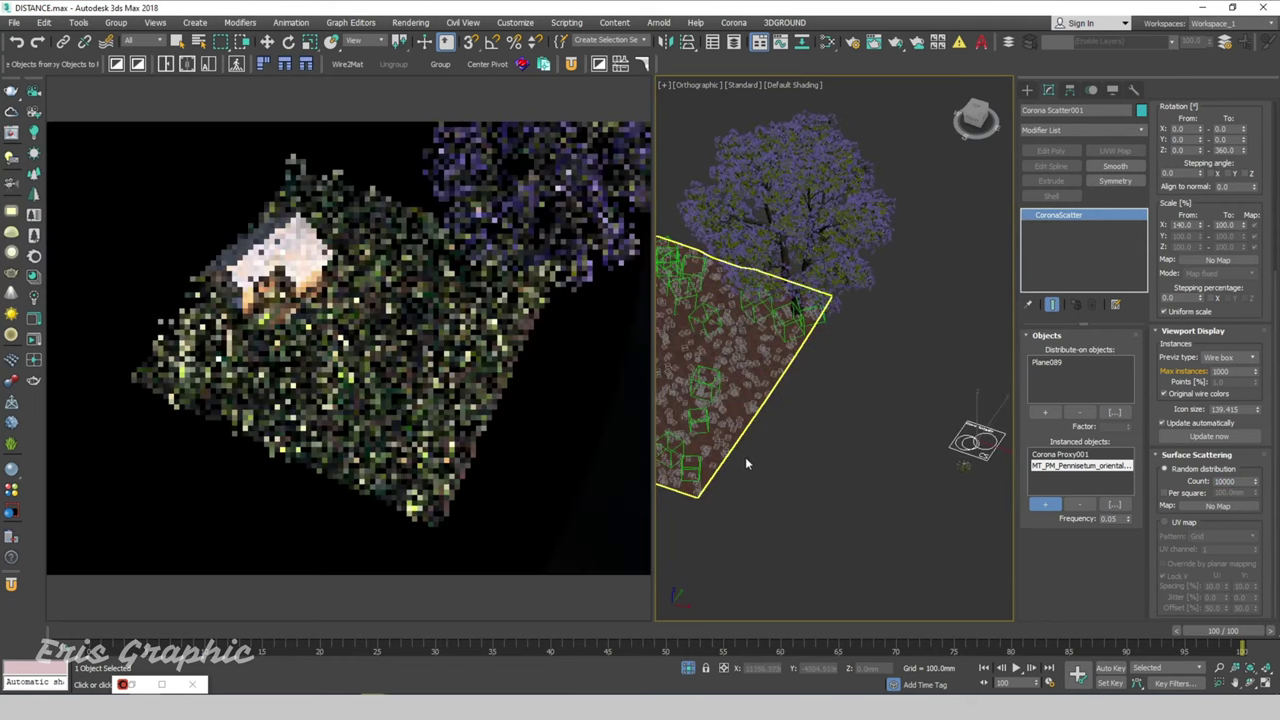
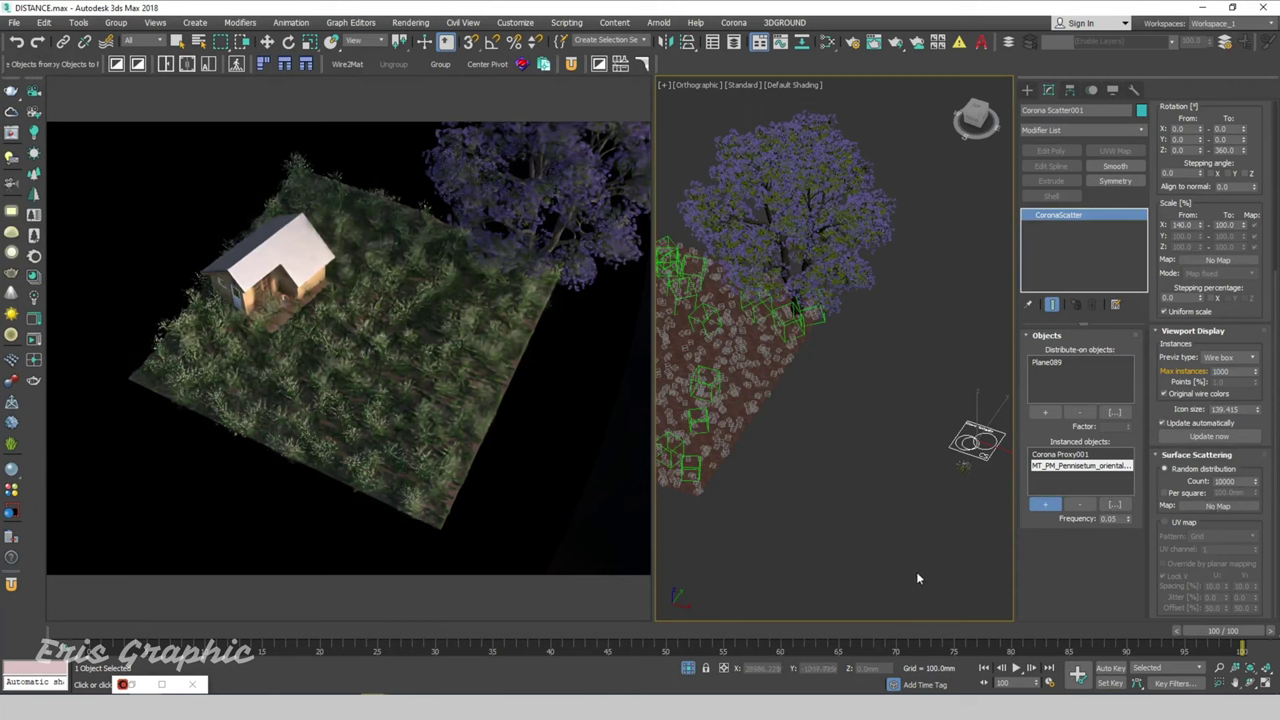
Shrink the grass by setting the Corona Scatter scale range to 80–90%
scroll(986, 466, up, 2)
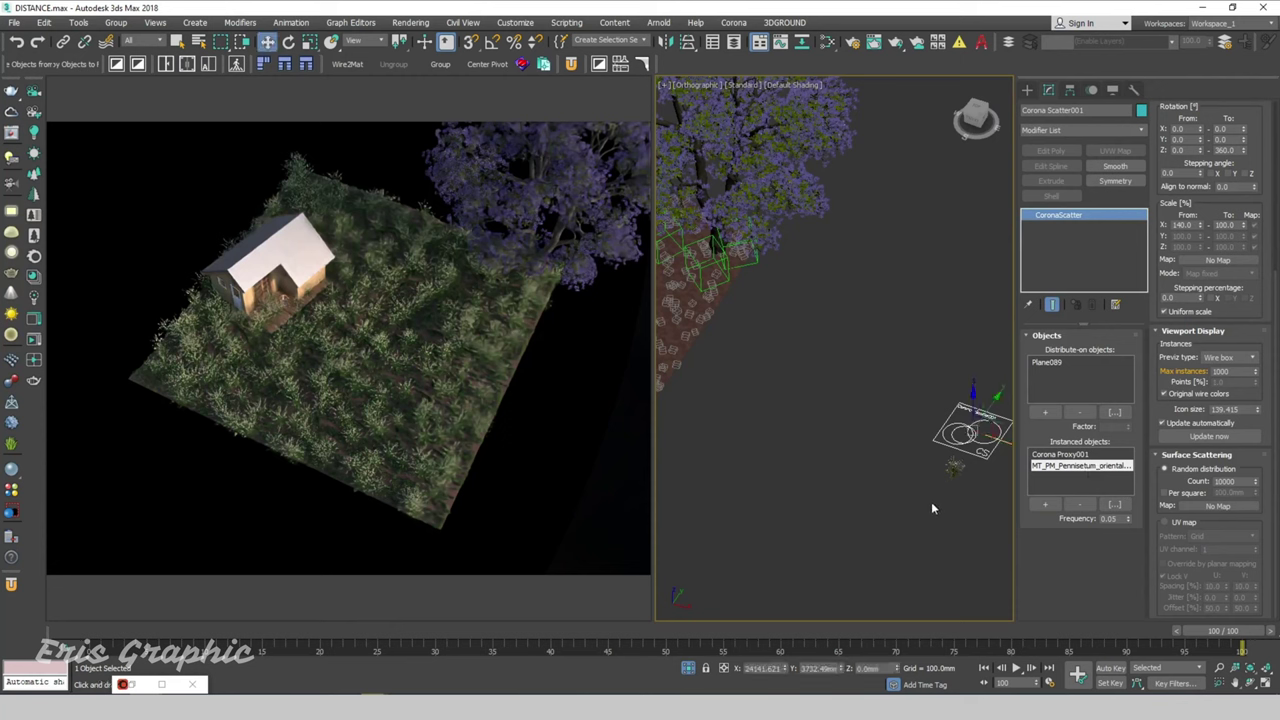
key(w)
scroll(940, 430, up, 2)
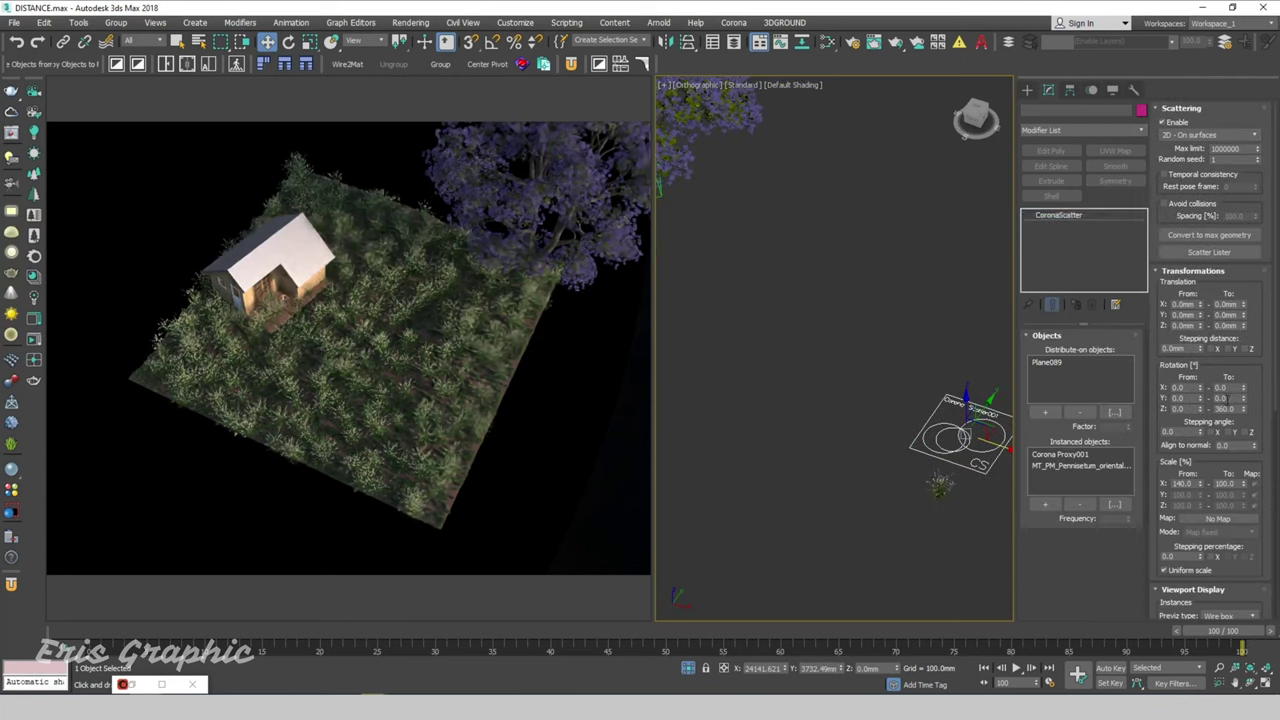
double_click(1182, 483)
text(80)
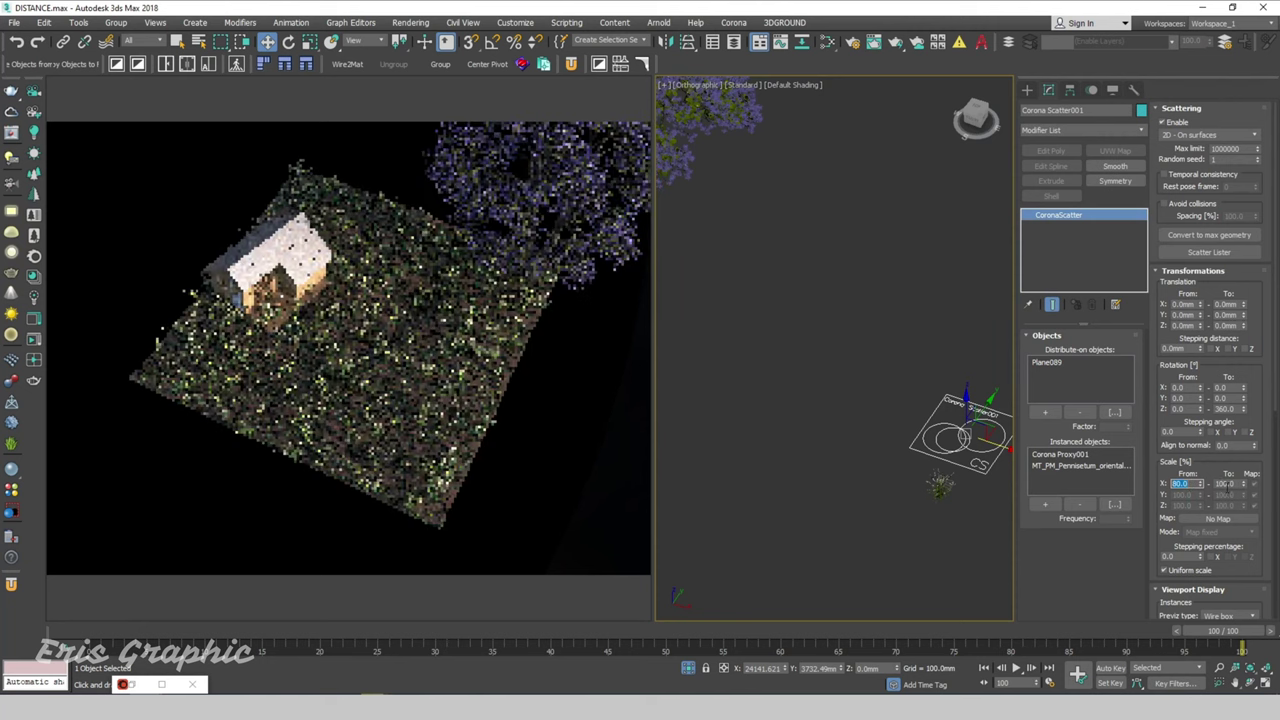
key(Tab)
text(90)
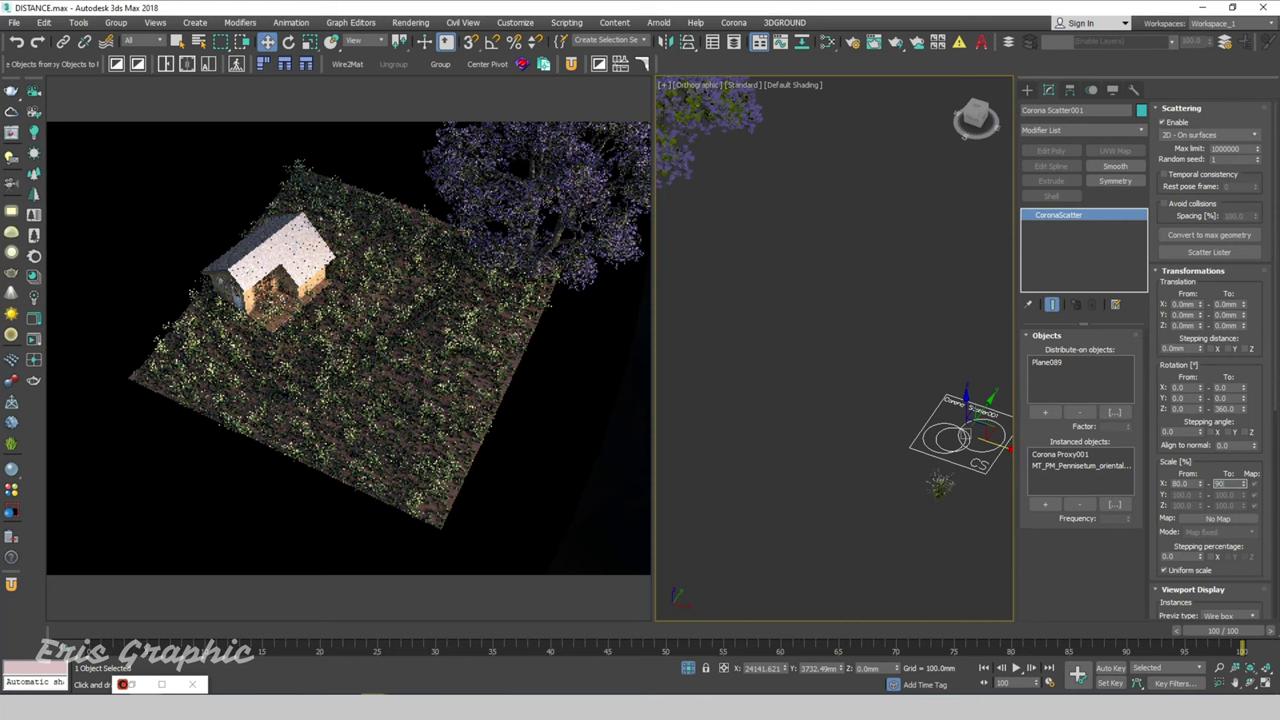
key(Return)
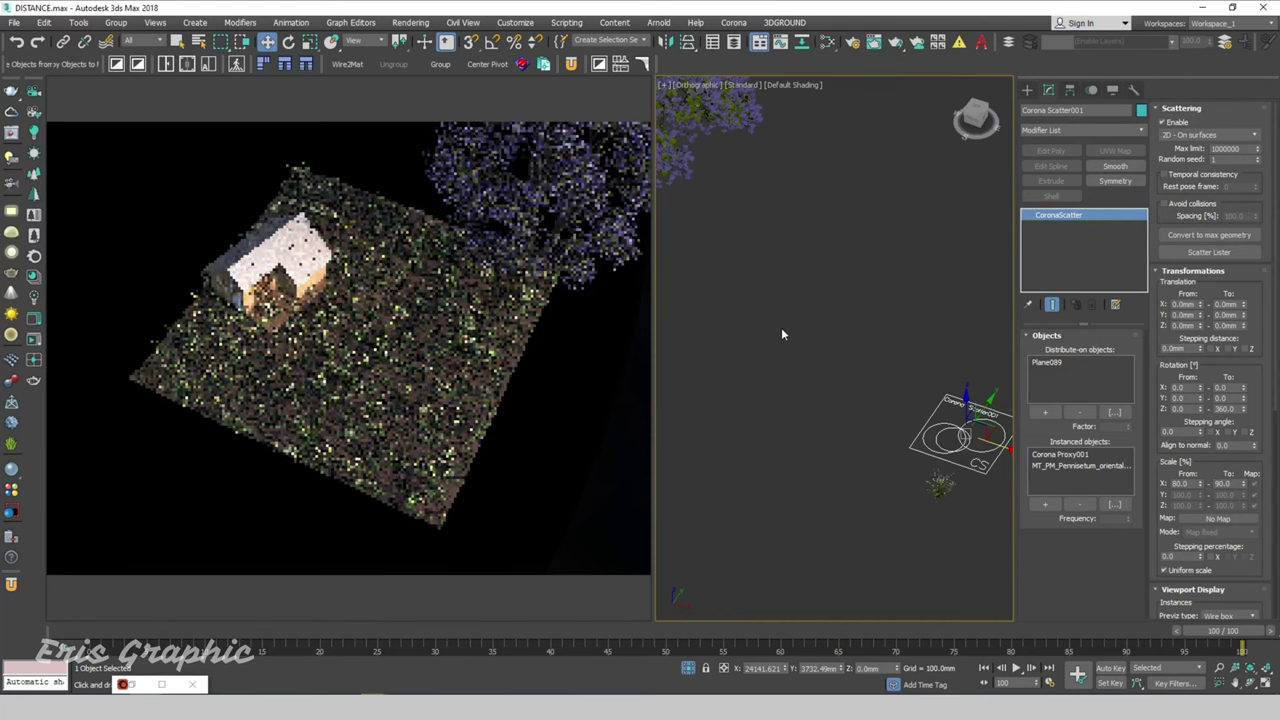
click(781, 329)
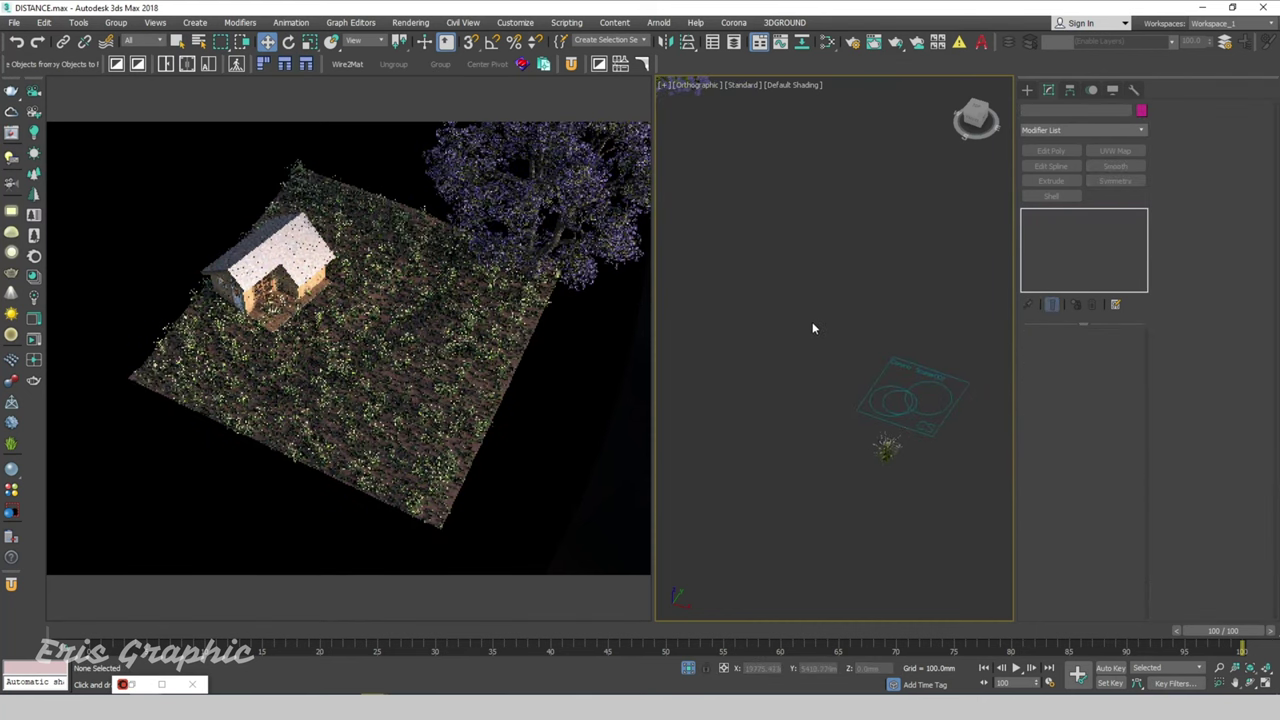
In the Slate Material Editor, duplicate the CoronaDistance map node as Map #11
key(m)
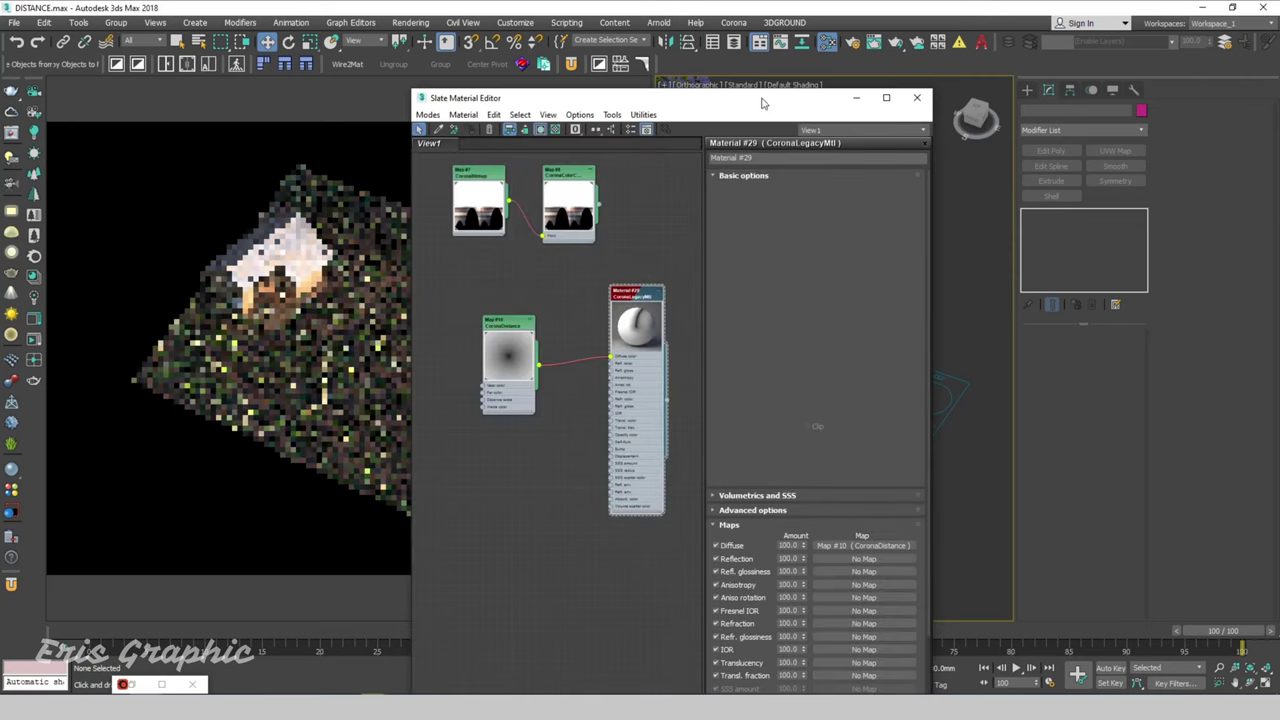
drag(641, 92, 848, 81)
mouse_move(717, 312)
mouse_down()
mouse_move(741, 275)
mouse_move(733, 422)
mouse_up()
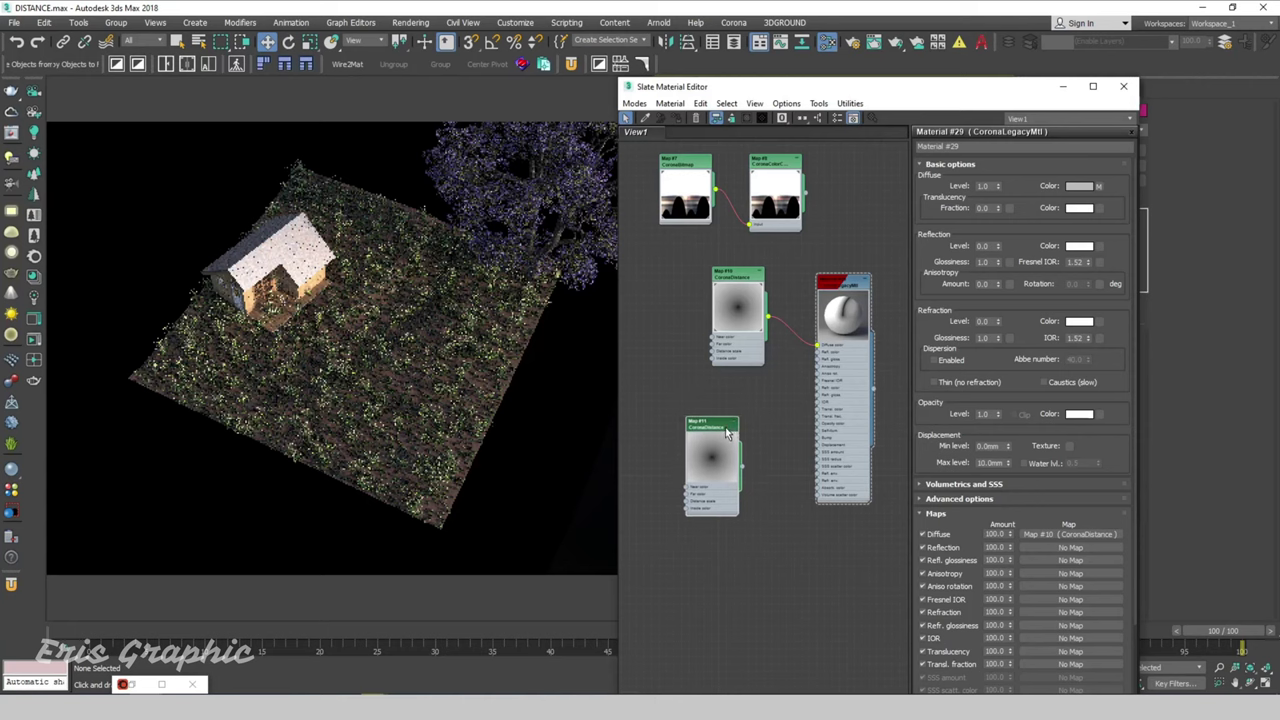
drag(849, 97, 563, 35)
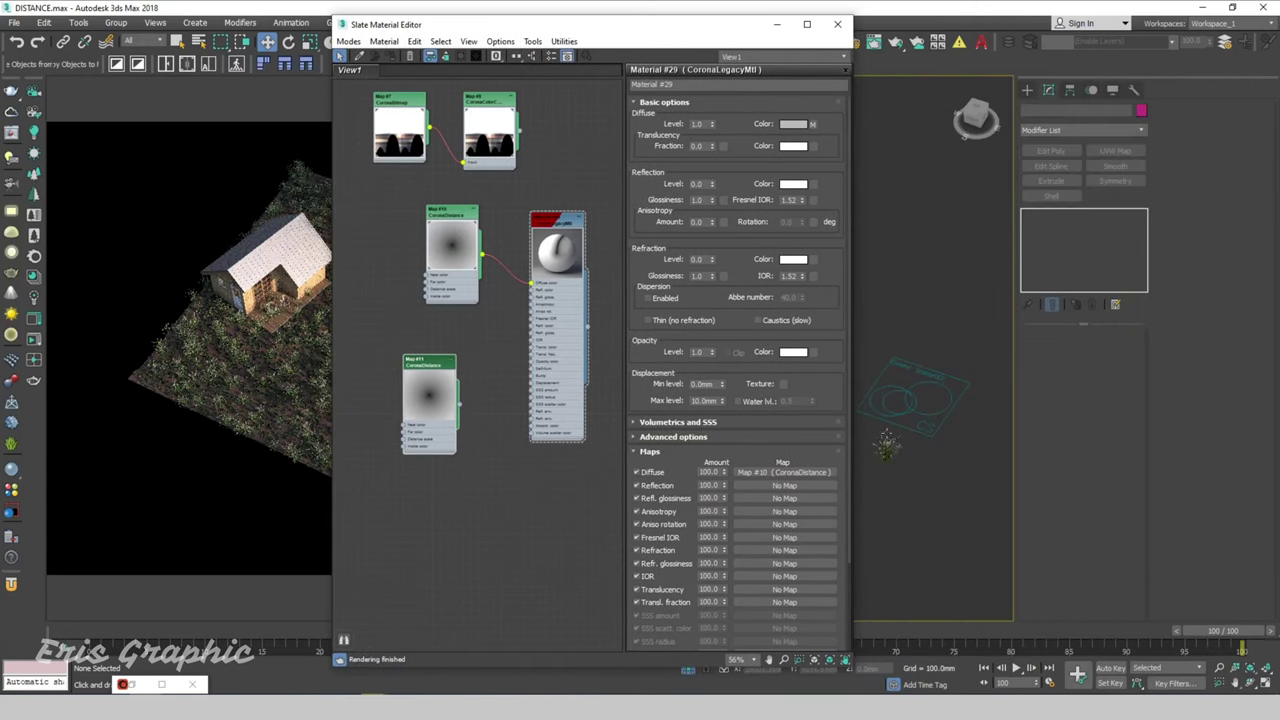
Wire Map #11 into the grass scatter's scattering map slot as an instance
click(956, 410)
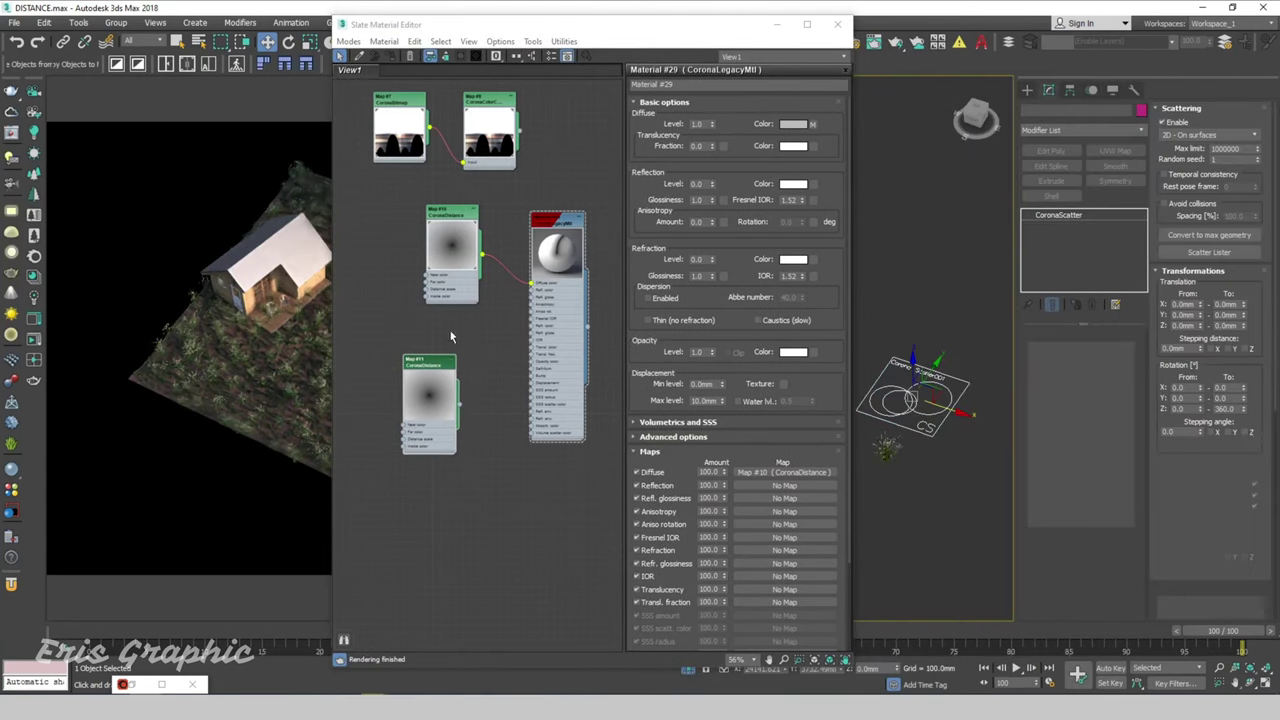
drag(578, 31, 632, 24)
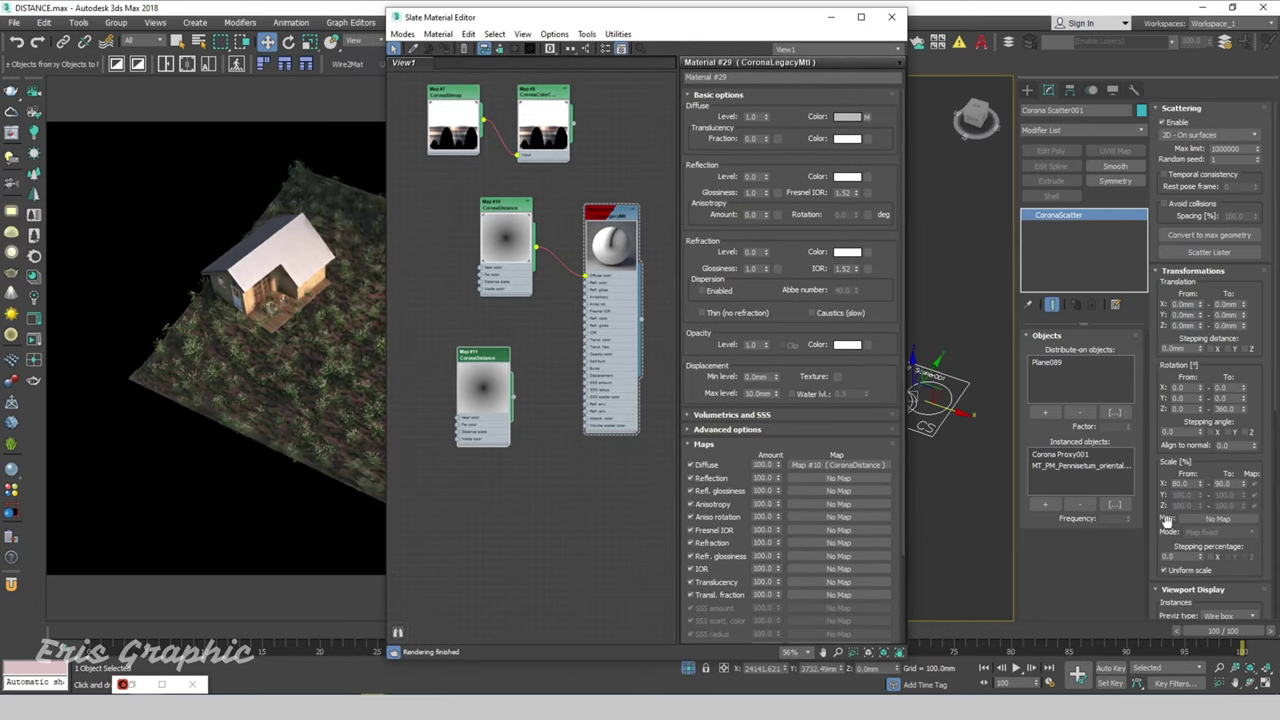
scroll(1203, 550, down, 2)
scroll(1200, 575, down, 2)
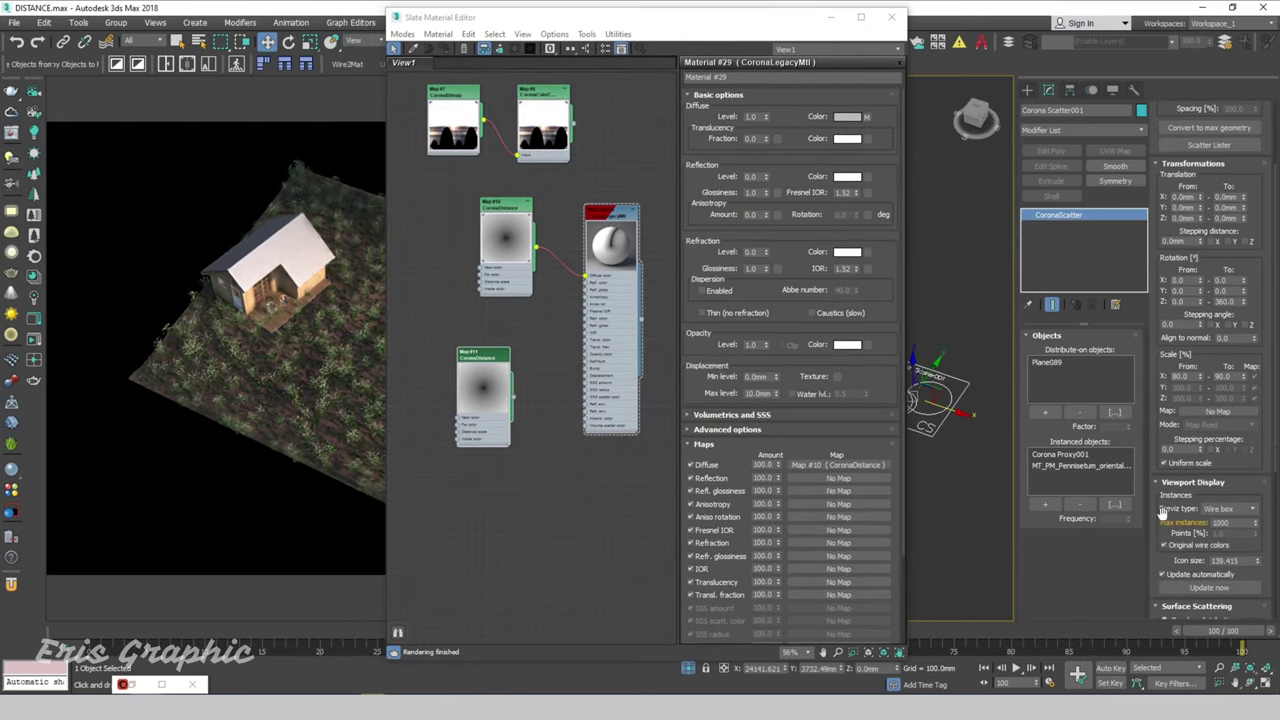
scroll(1160, 380, down, 2)
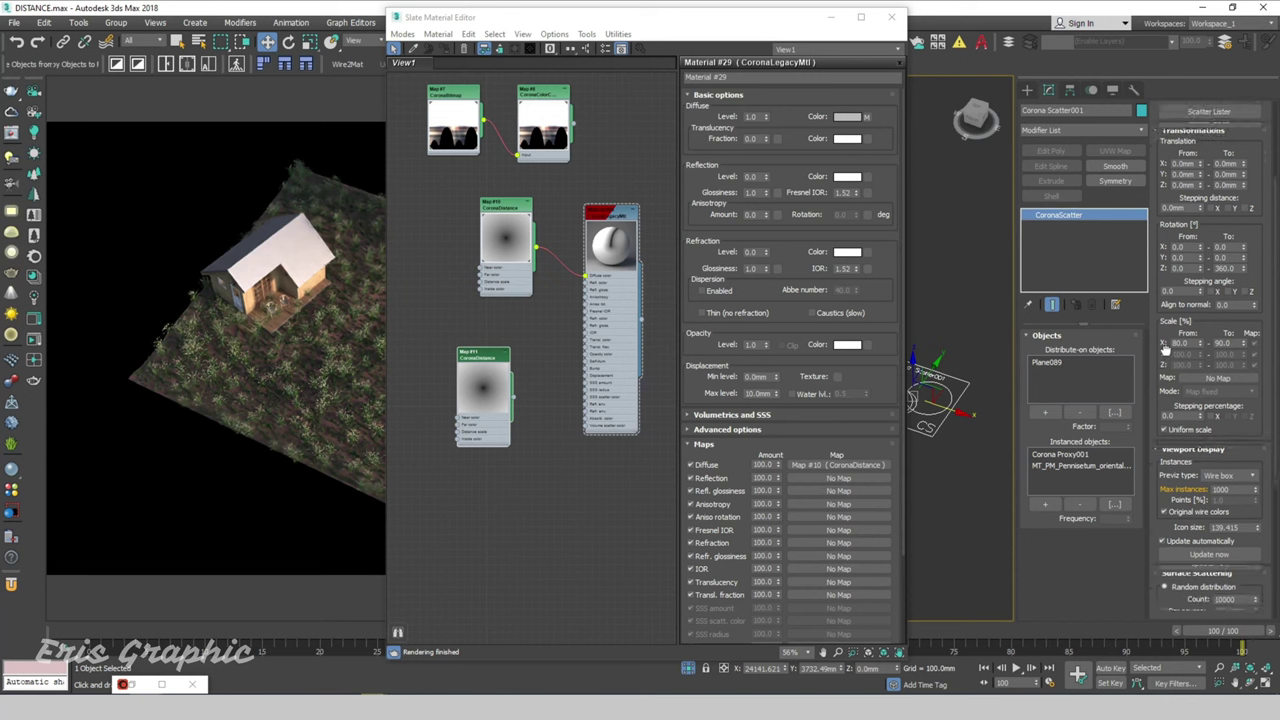
scroll(1175, 280, down, 3)
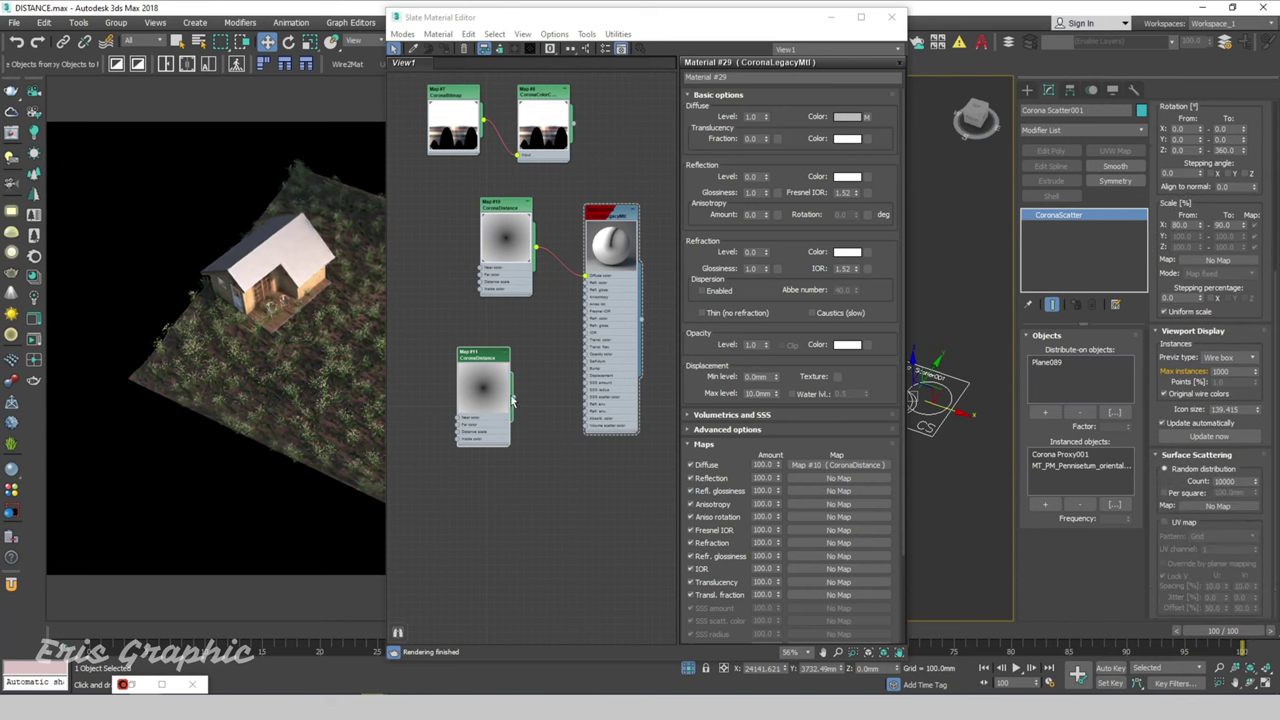
drag(513, 398, 1216, 515)
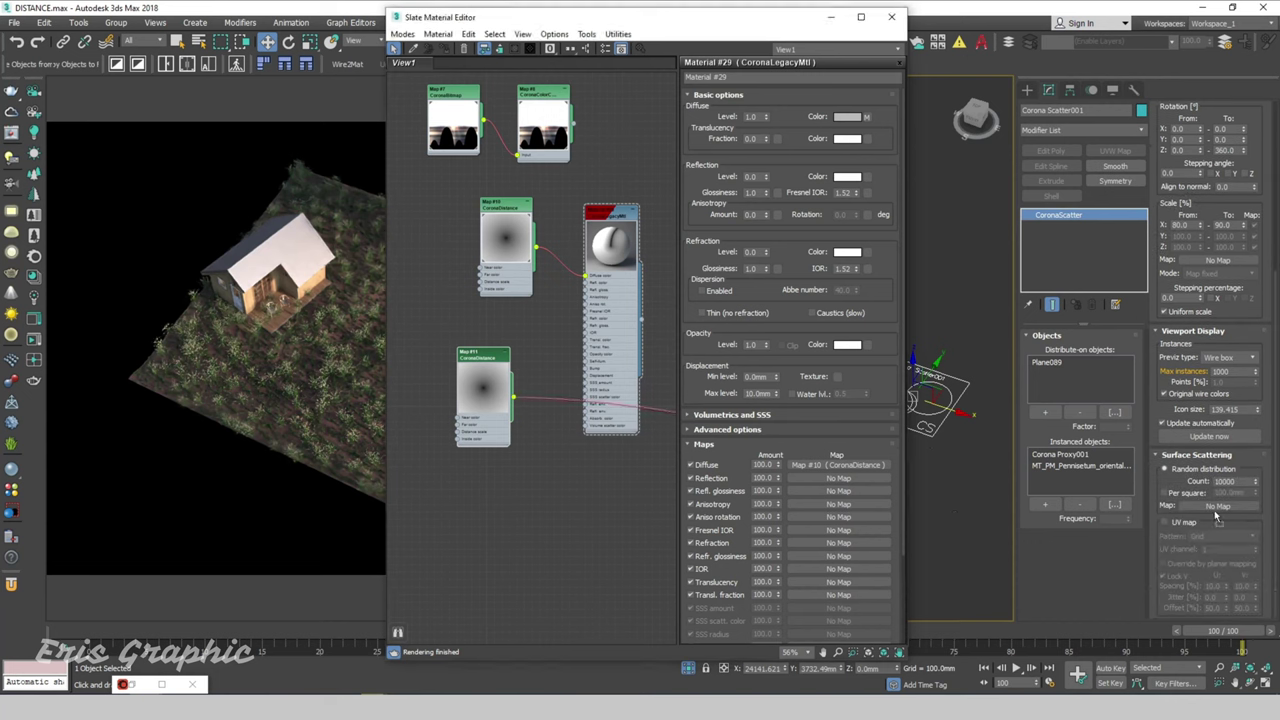
drag(1219, 512, 1219, 512)
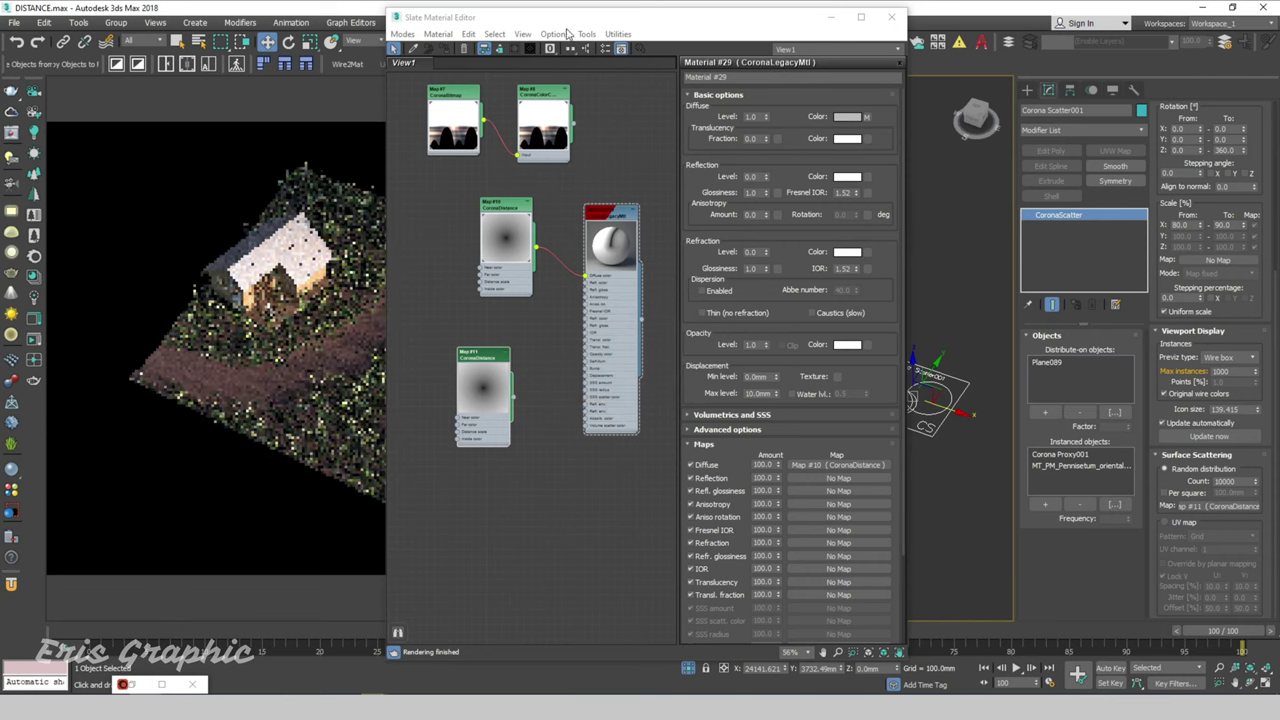
mouse_move(572, 23)
mouse_down()
mouse_move(810, 32)
mouse_move(788, 67)
mouse_move(826, 186)
mouse_up()
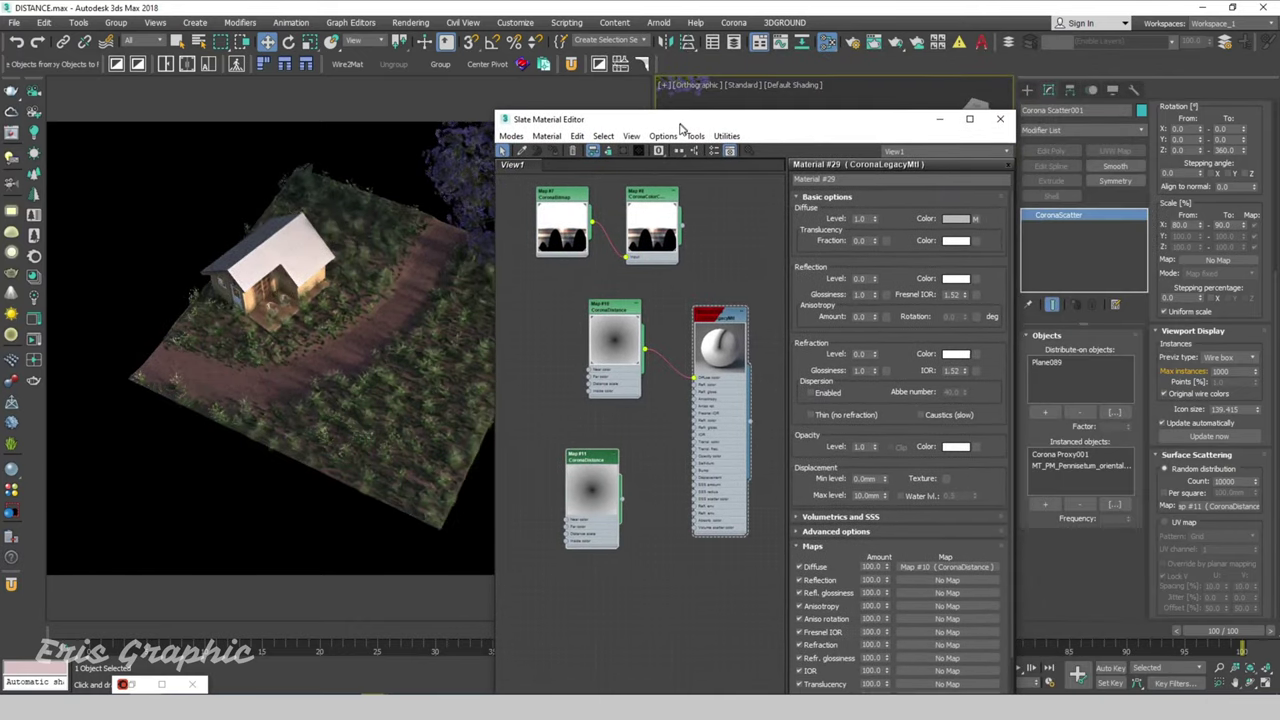
Set the grass scatter count to 20000, then restore the minimized material editor
drag(826, 186, 633, 195)
click(883, 195)
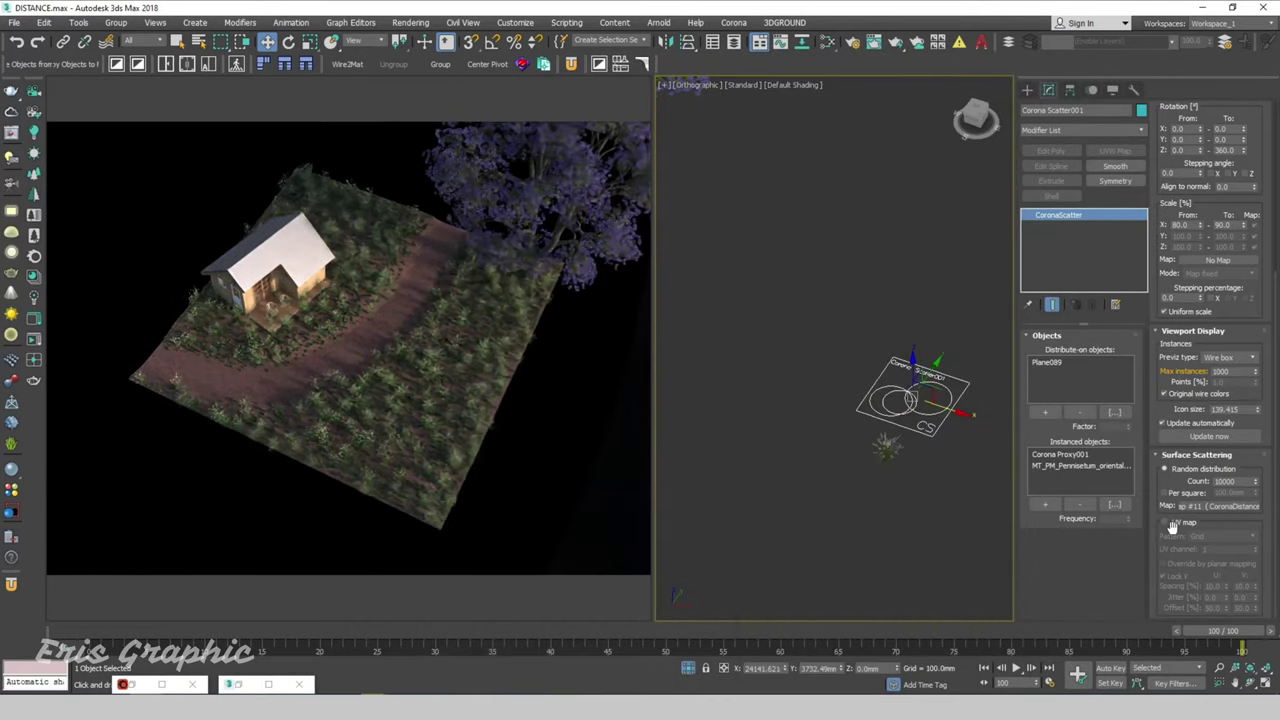
double_click(1222, 481)
text(20000)
key(Return)
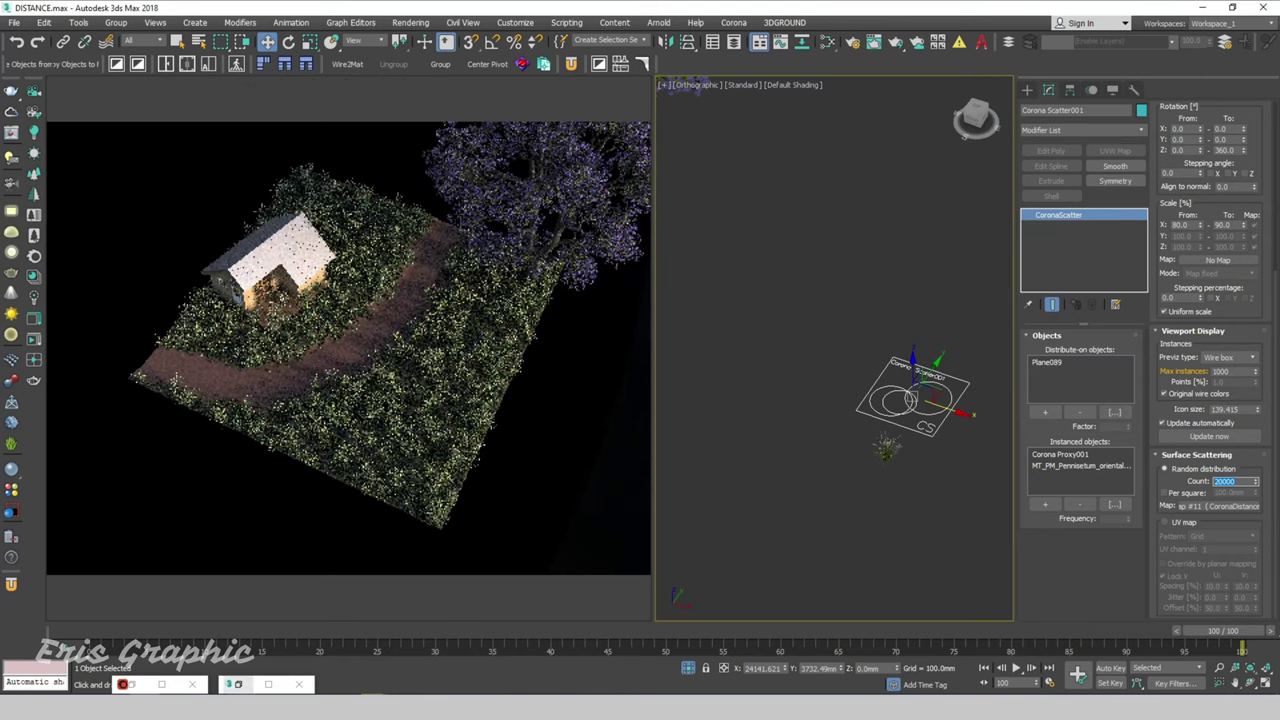
click(238, 684)
Give Map #11 (CoronaDistance) a near distance of 1000 and far distance of 3000
drag(595, 183, 750, 147)
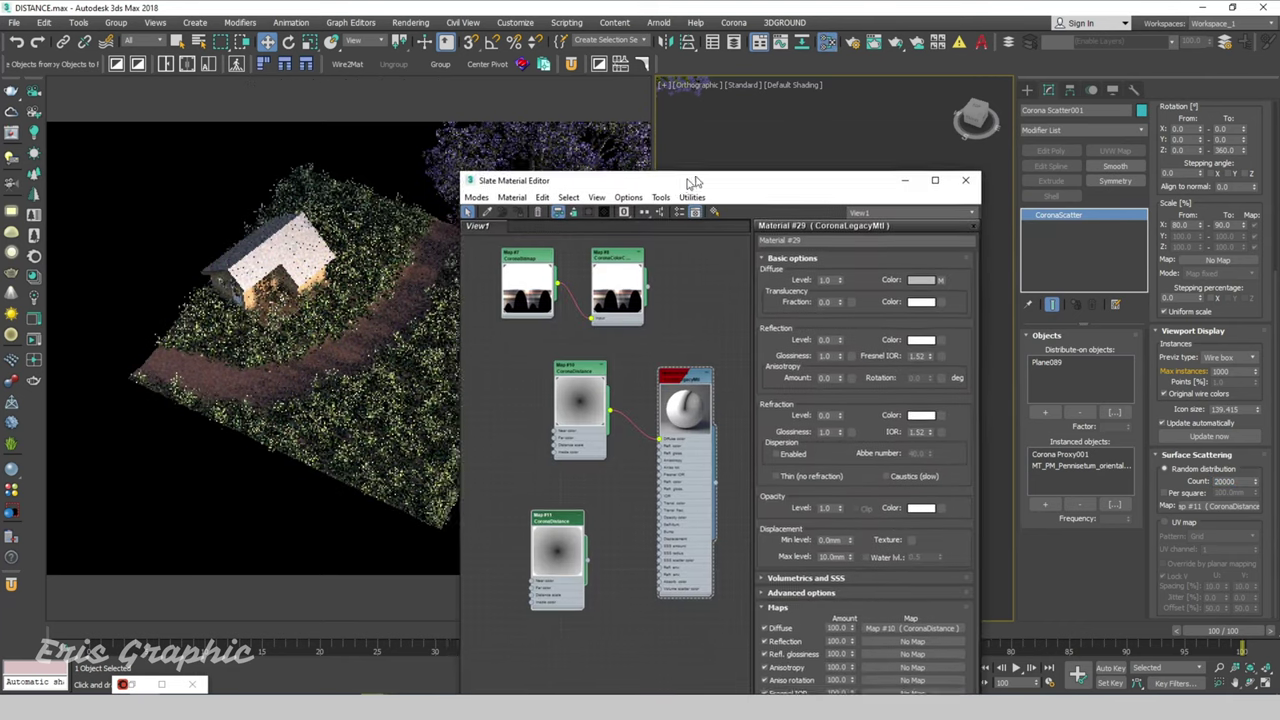
double_click(694, 508)
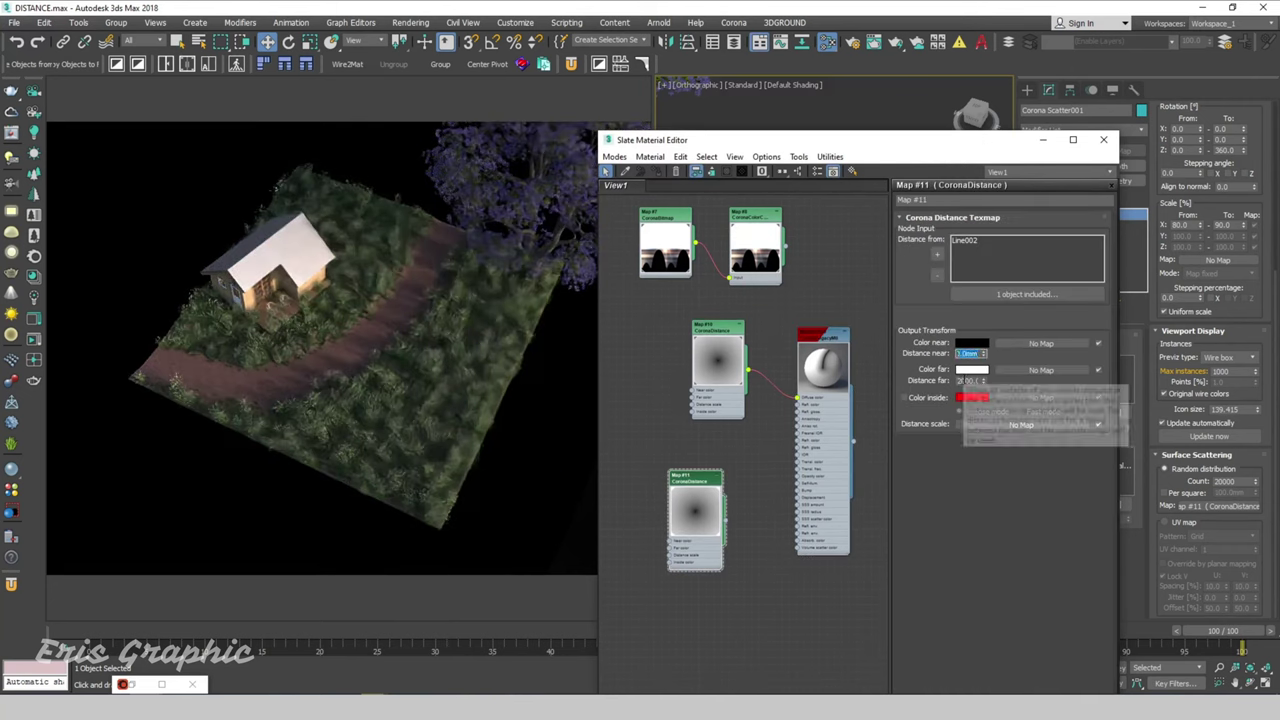
double_click(968, 381)
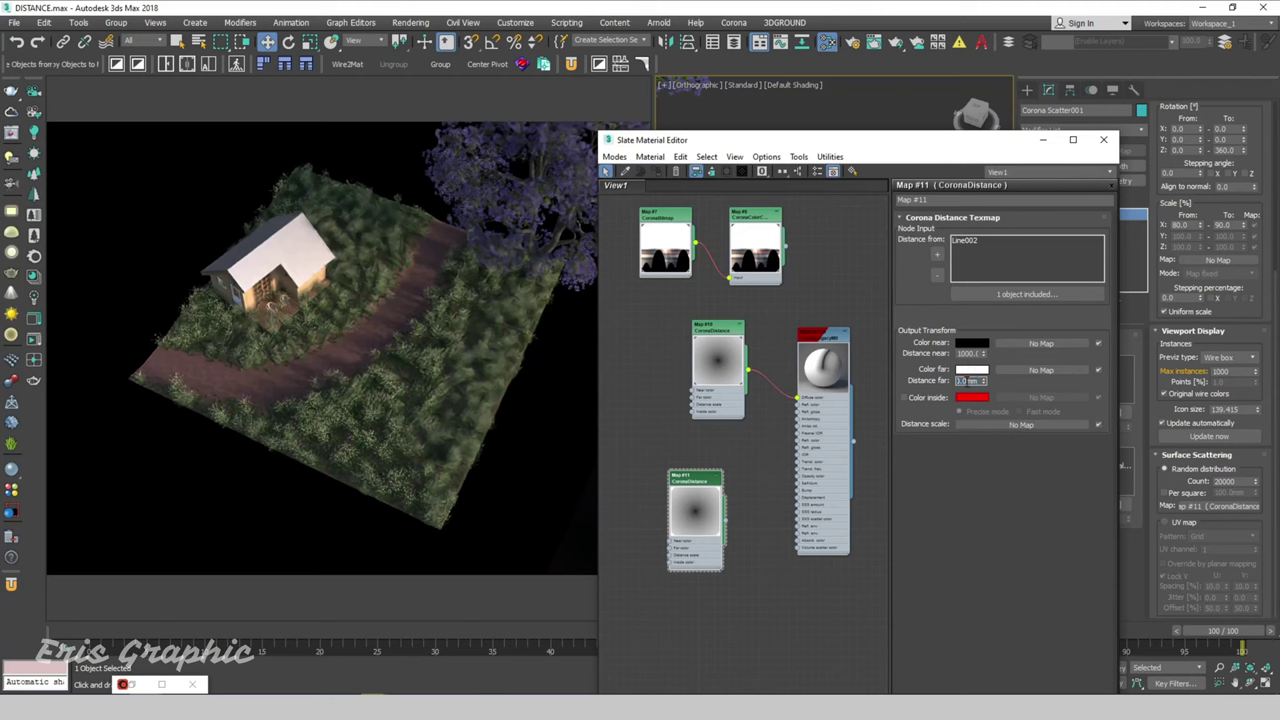
text(0)
key(Return)
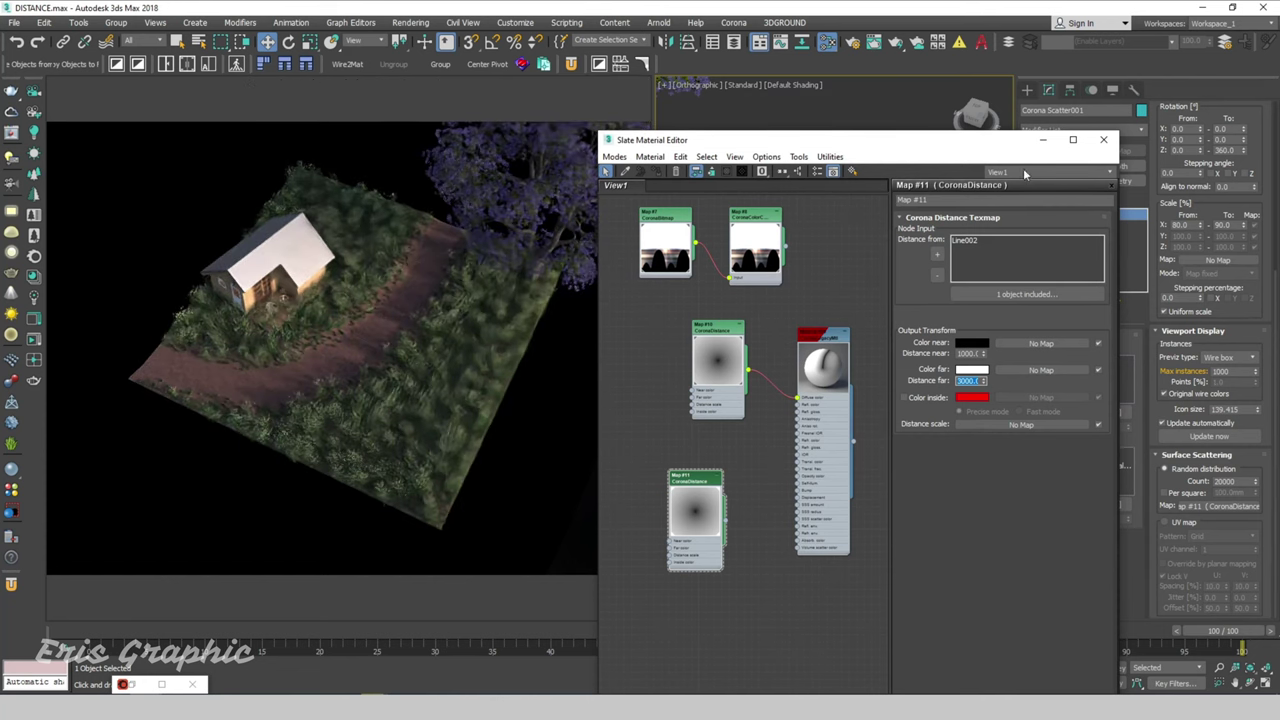
drag(930, 147, 979, 164)
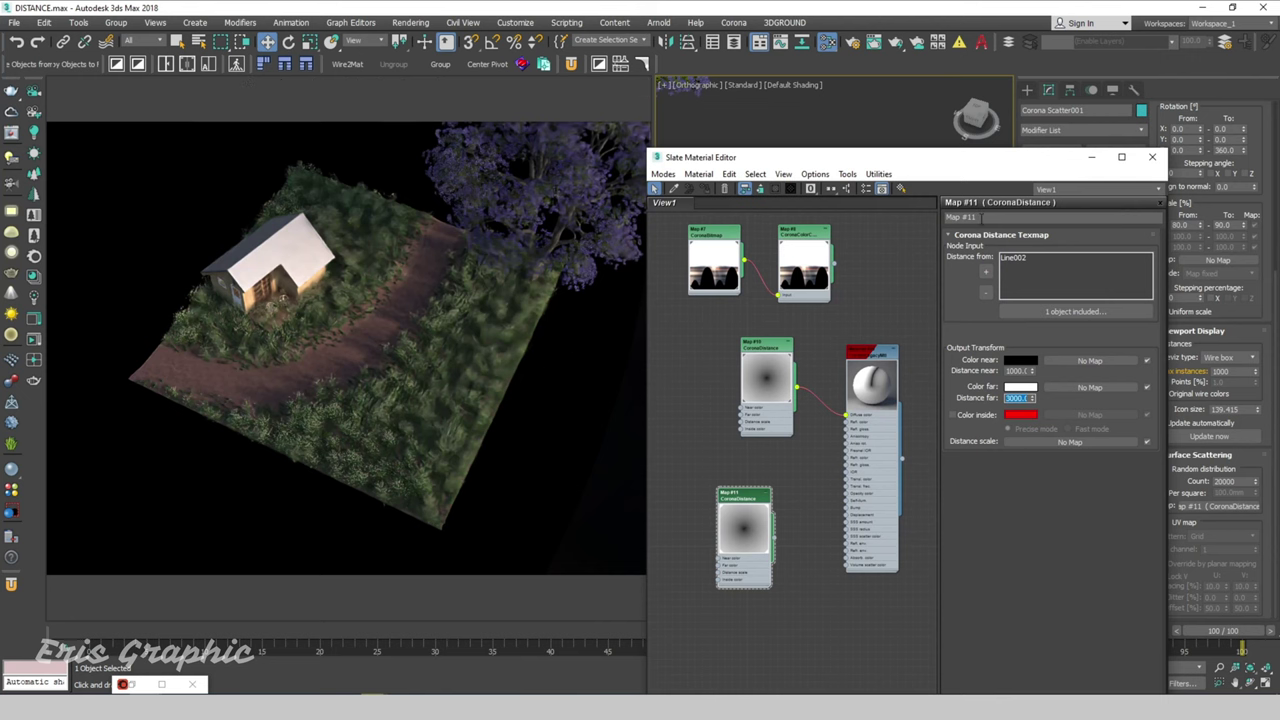
Add 133 scene objects, including the house group, as Map #11's distance sources
click(742, 503)
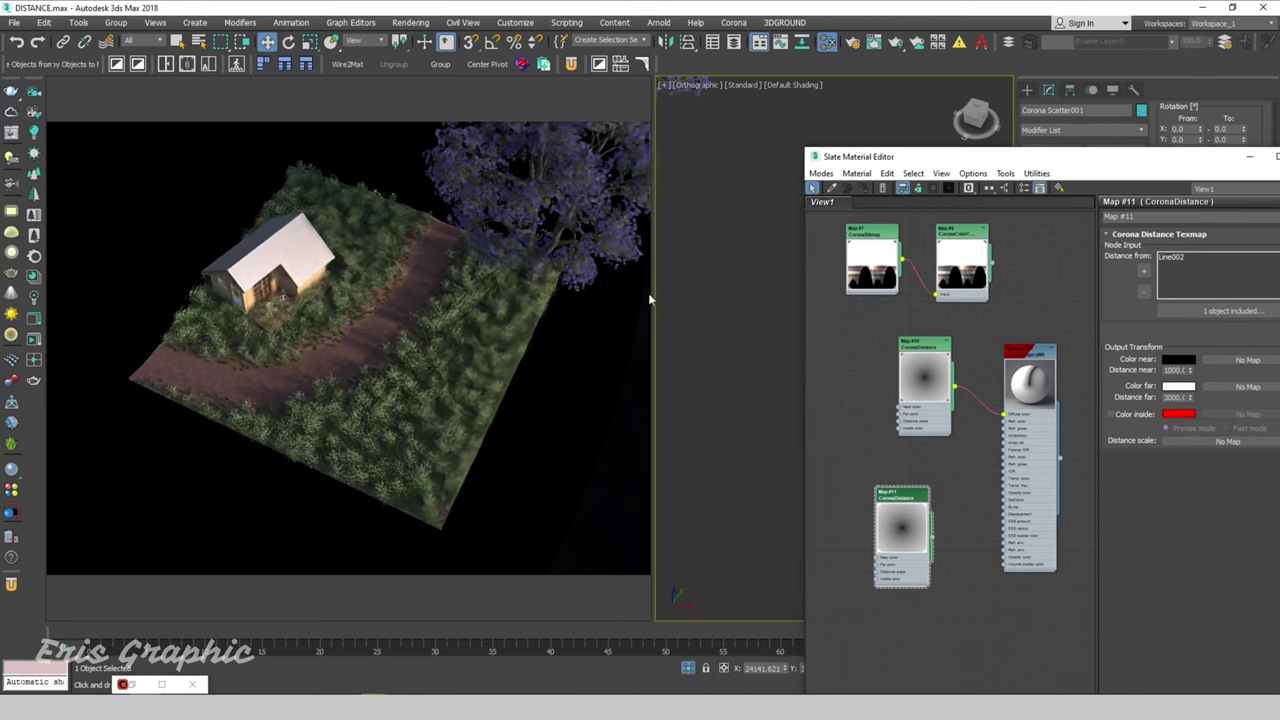
drag(653, 282, 424, 282)
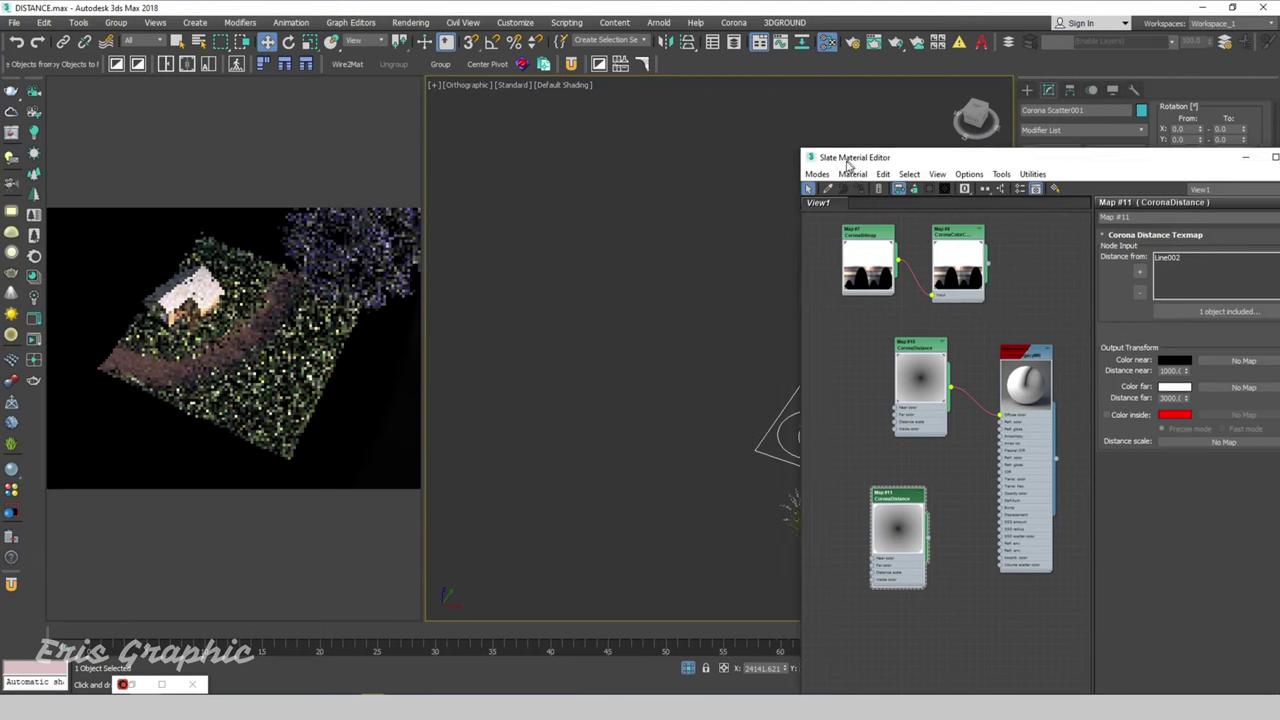
mouse_move(854, 160)
mouse_down()
mouse_move(172, 125)
mouse_move(755, 257)
mouse_move(756, 178)
mouse_up()
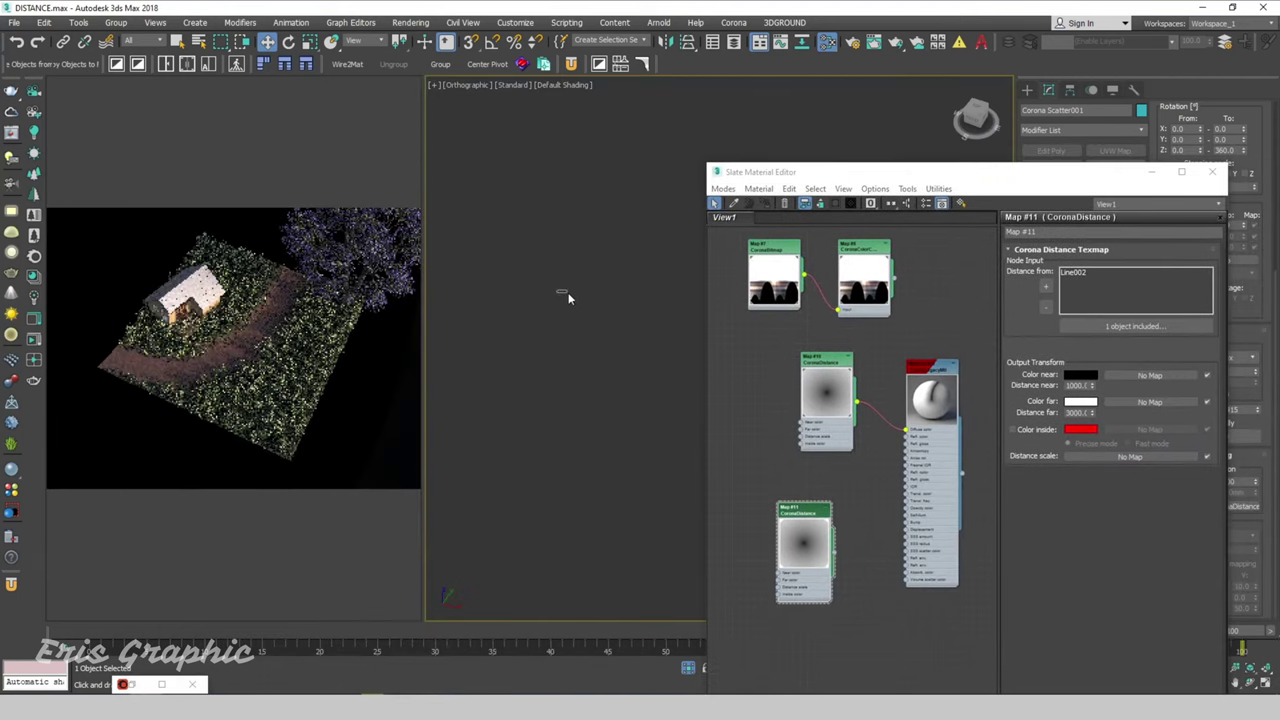
click(567, 305)
middle_drag(566, 325, 597, 374)
scroll(597, 374, up, 3)
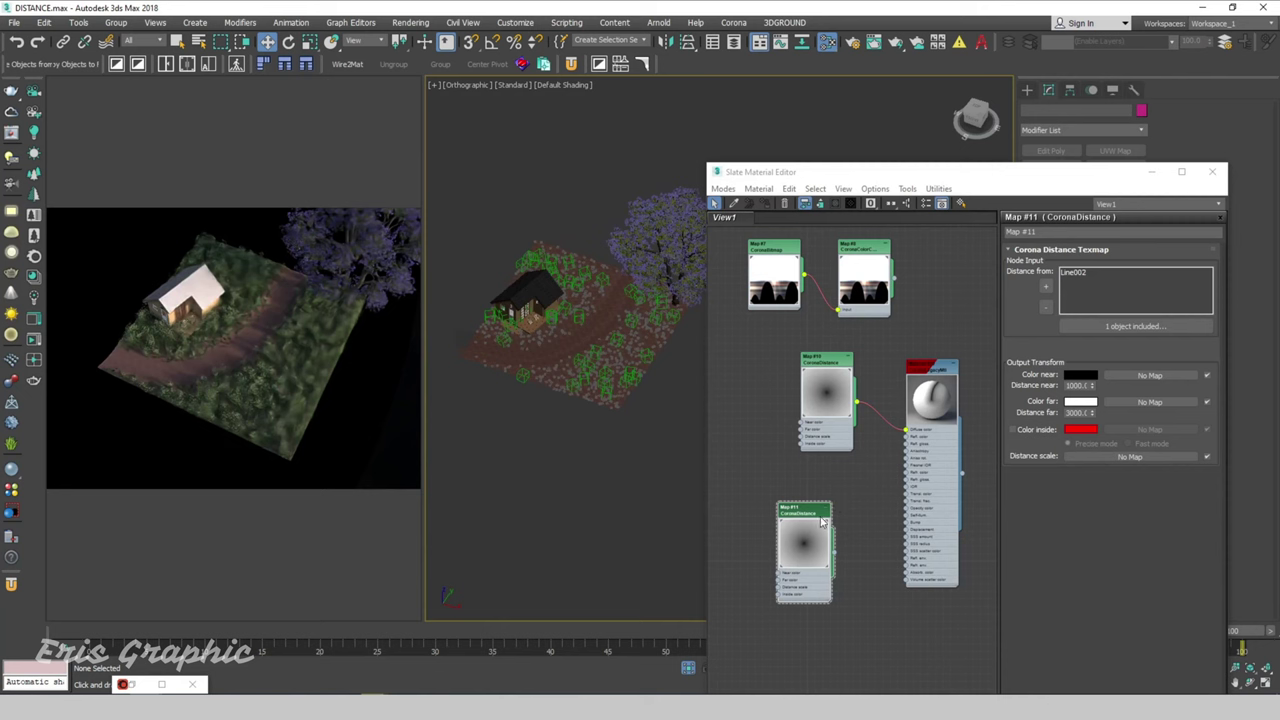
scroll(535, 366, up, 4)
click(540, 255)
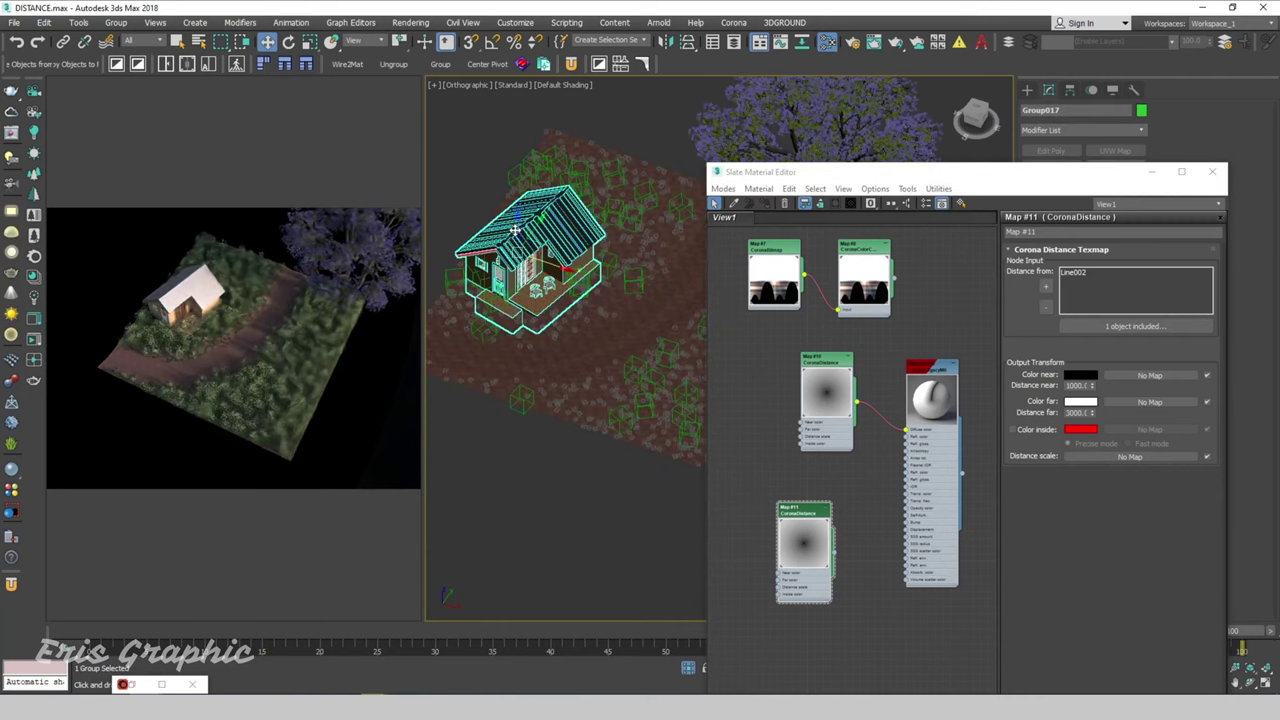
click(1047, 289)
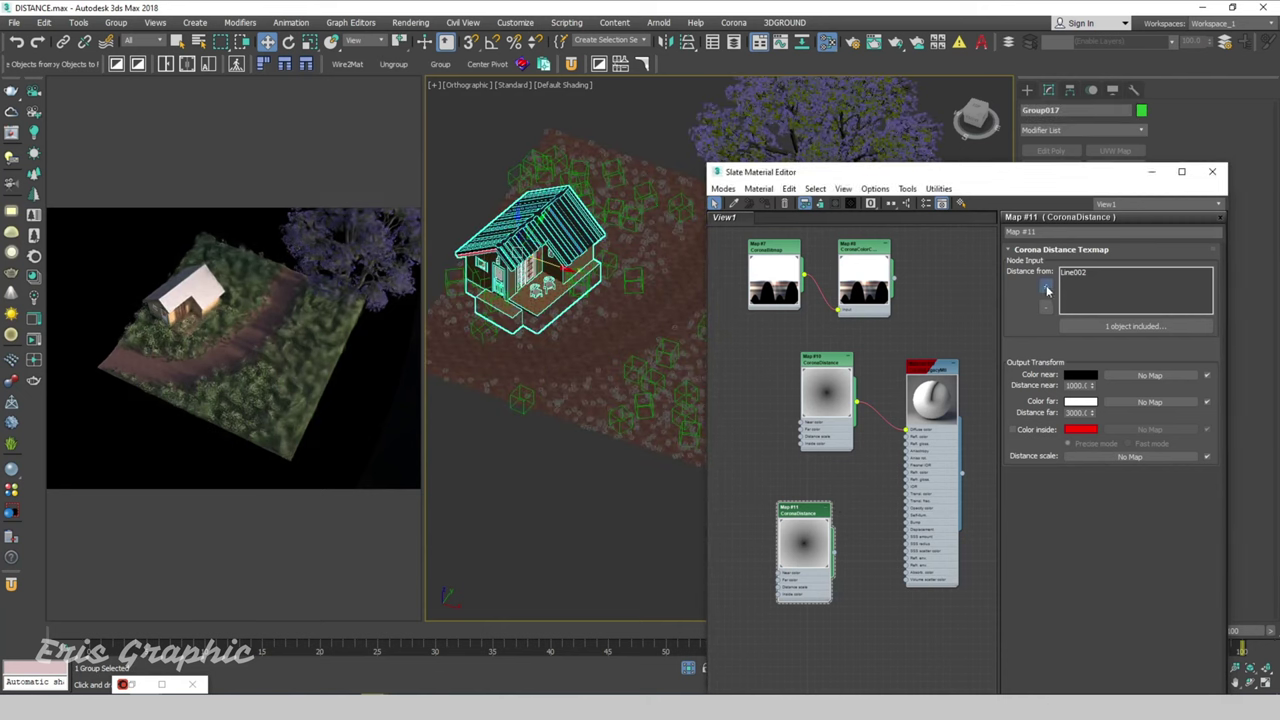
click(408, 408)
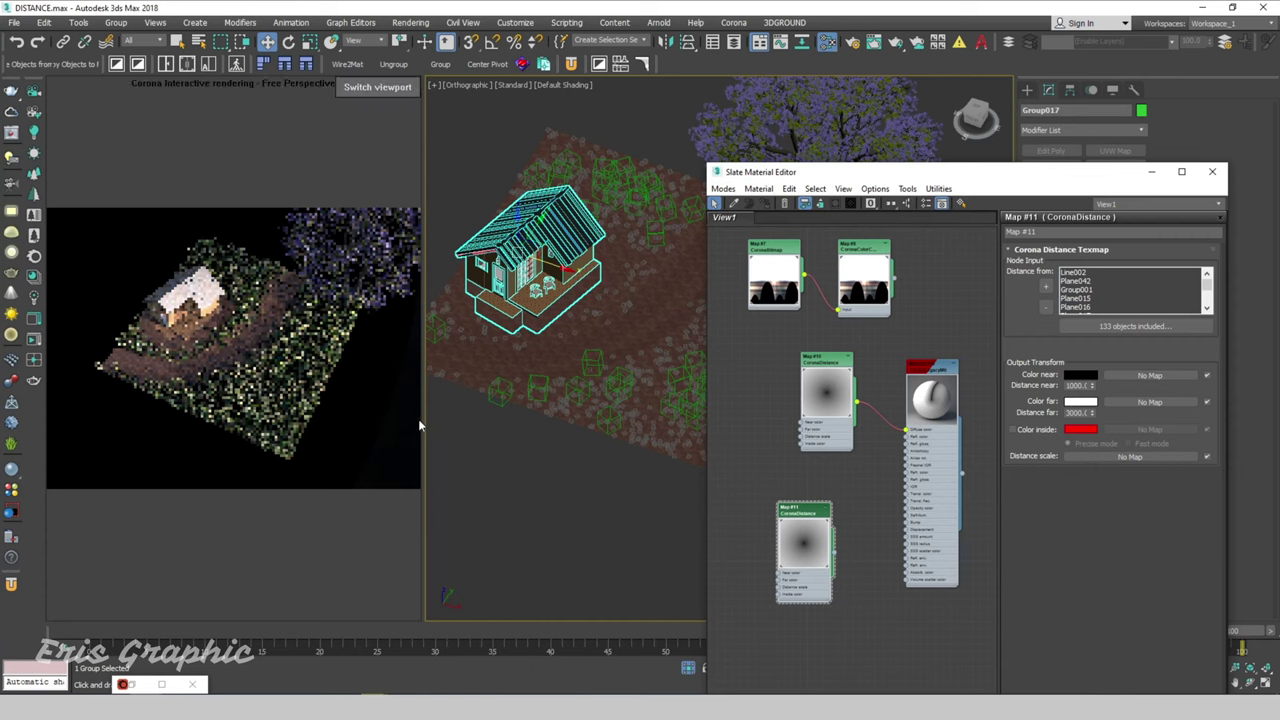
Enlarge the interactive render view and set Map #11's far distance to 2500
drag(423, 418, 737, 423)
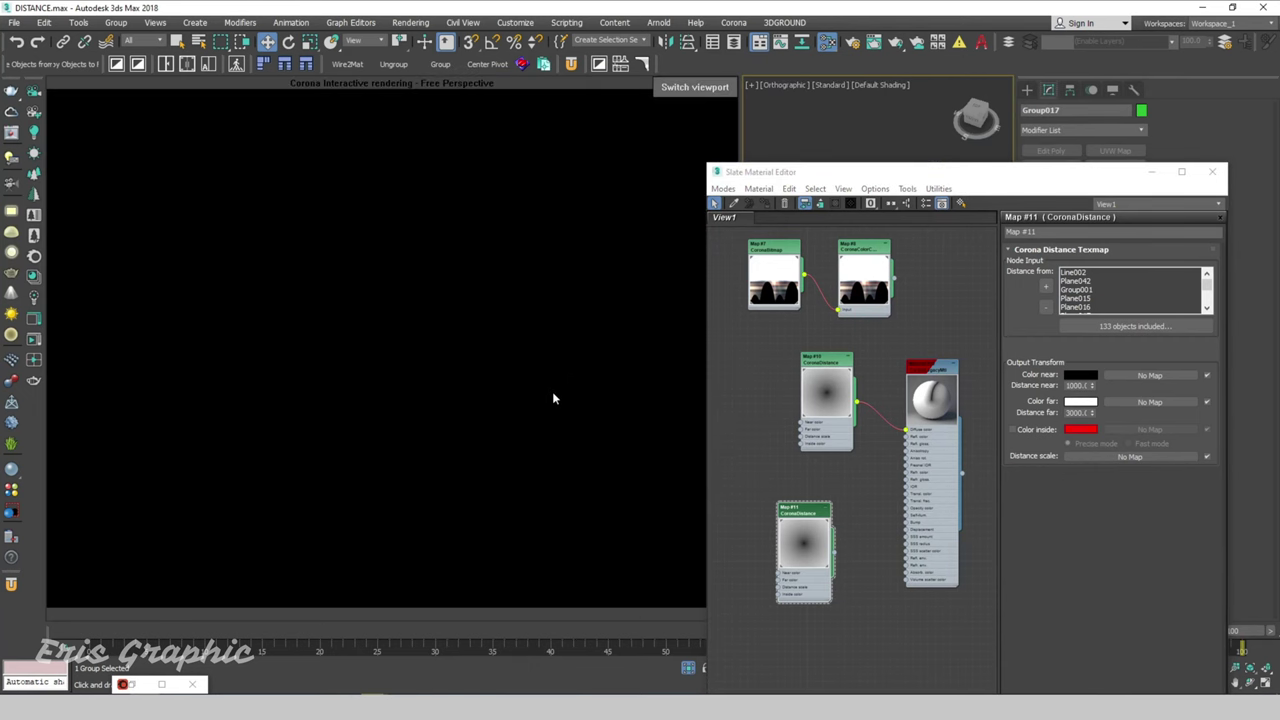
mouse_move(1008, 174)
mouse_down()
mouse_move(1088, 148)
mouse_move(1027, 146)
mouse_up()
double_click(1142, 382)
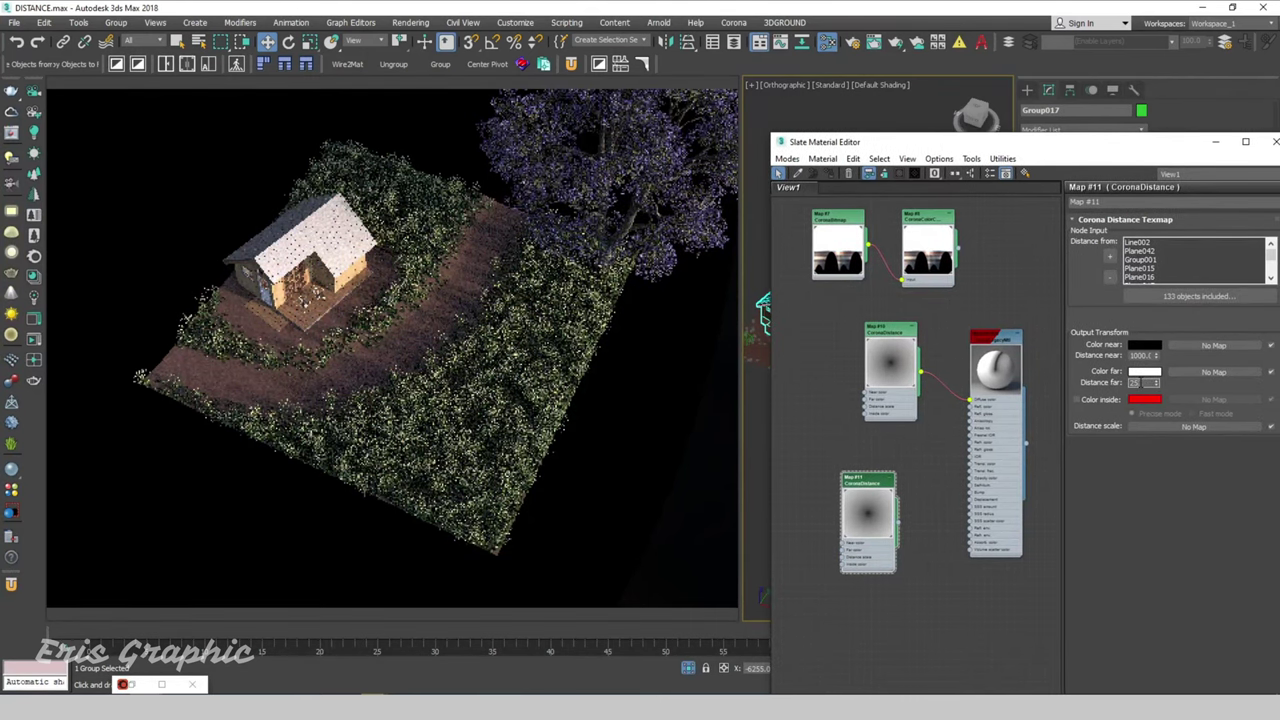
key(Return)
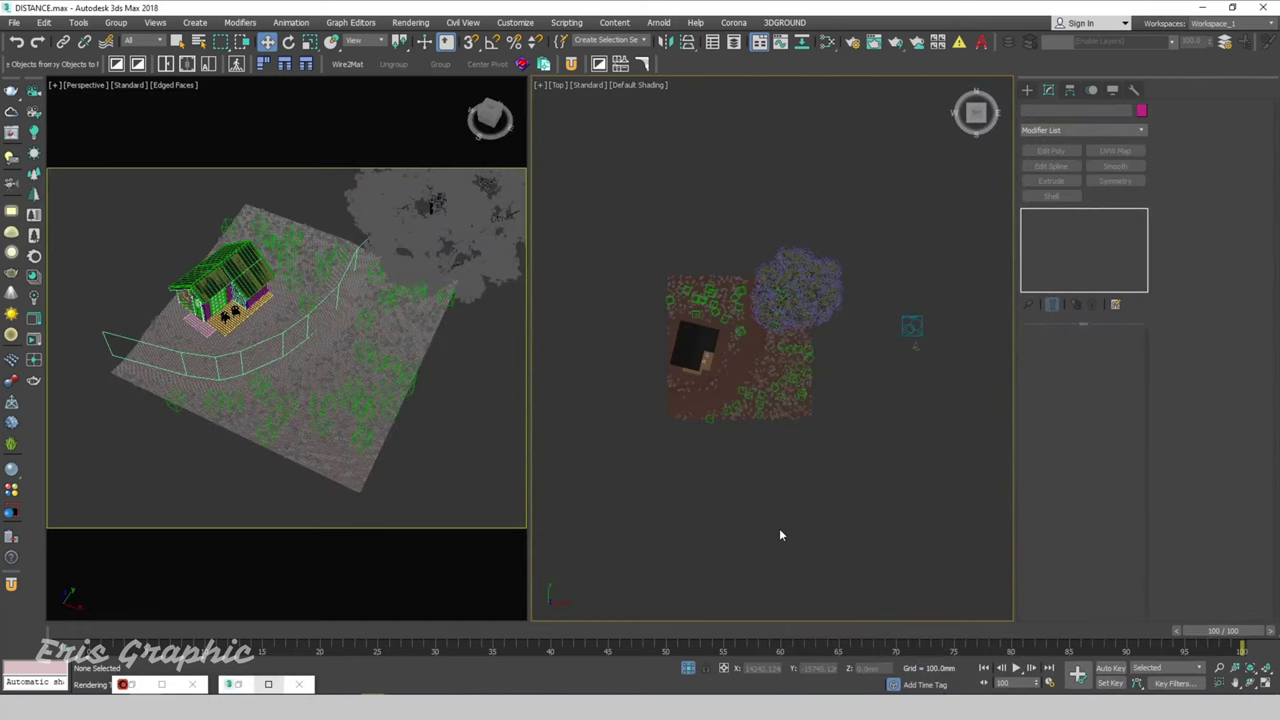
Create a targeted Corona camera in the maximized Top view and place it in front of the house
scroll(779, 535, up, 3)
key(alt+w)
scroll(761, 521, down, 3)
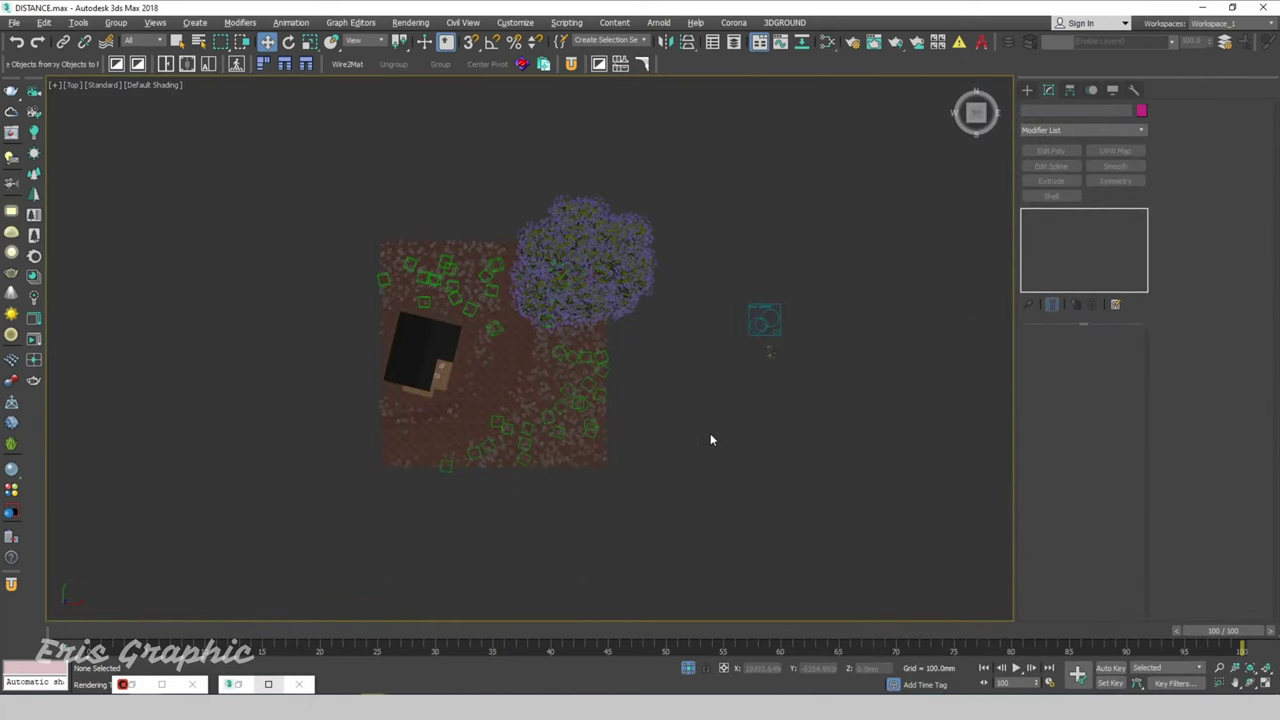
click(1026, 89)
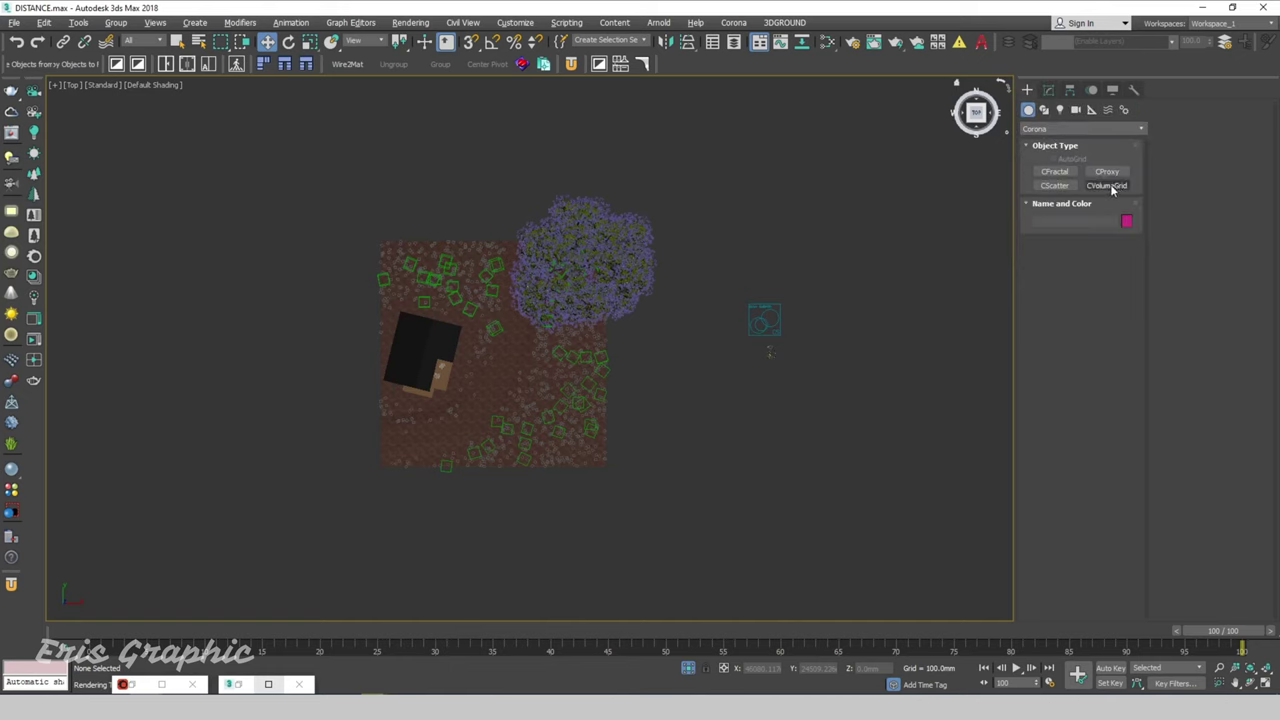
click(1075, 110)
click(1106, 185)
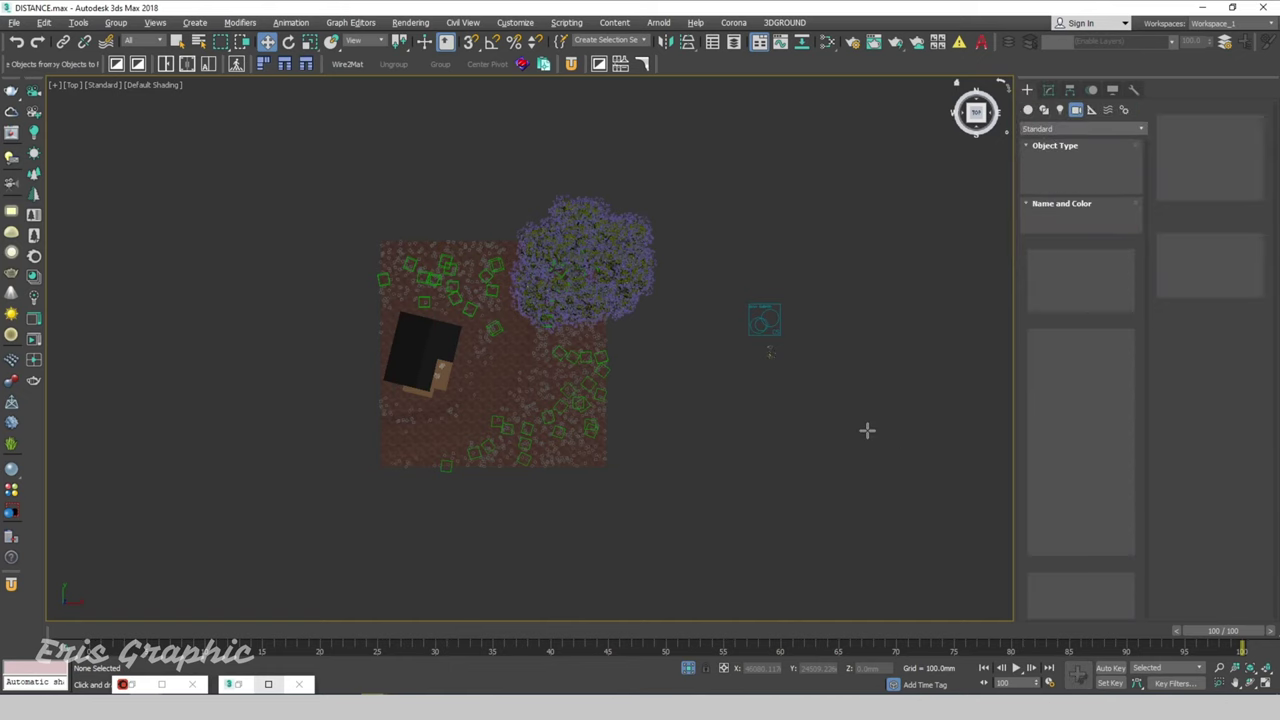
drag(697, 480, 705, 291)
key(w)
click(698, 428)
click(760, 443)
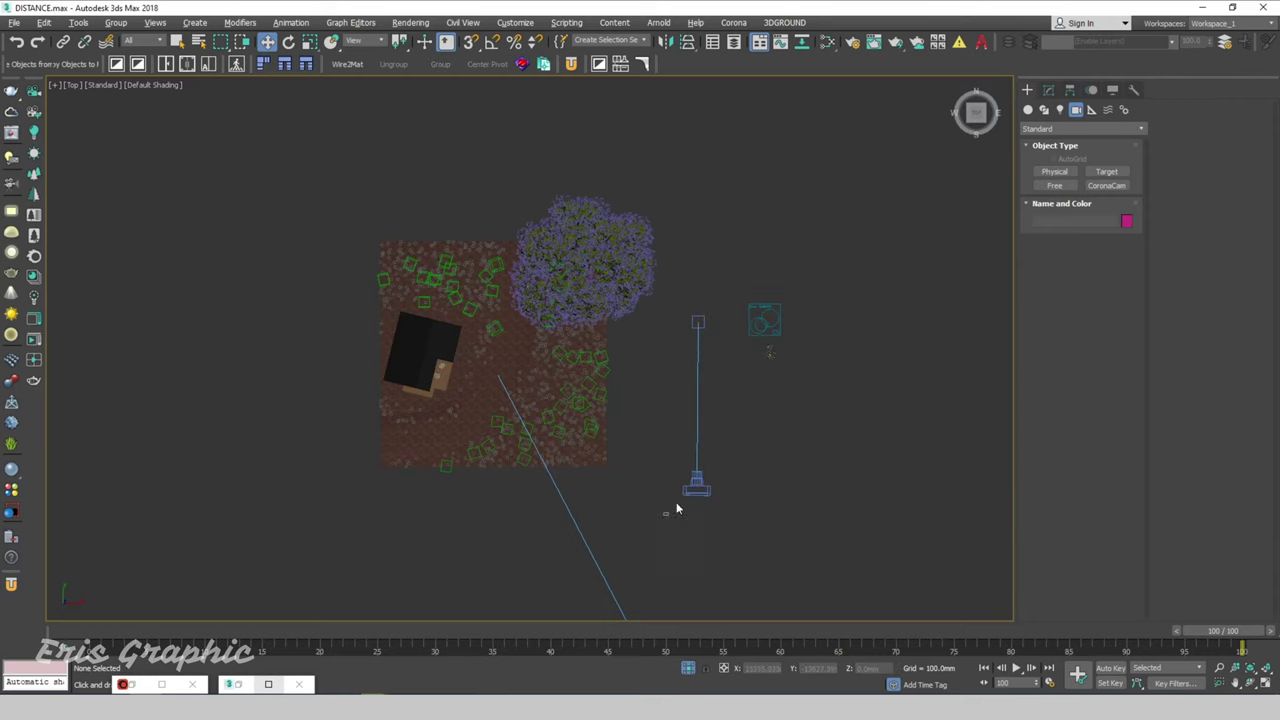
click(696, 486)
drag(710, 385, 472, 416)
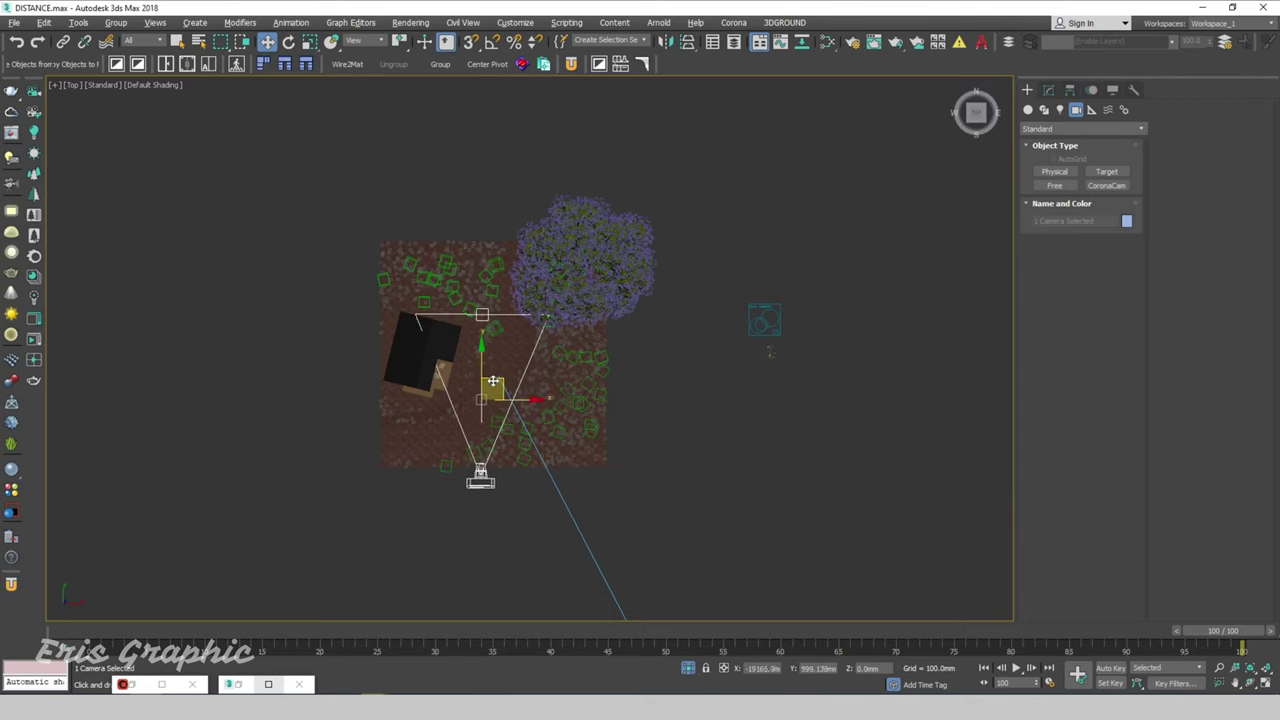
Lift the camera by a relative Y offset of 15 in Left view, then restore the two-view layout
key(l)
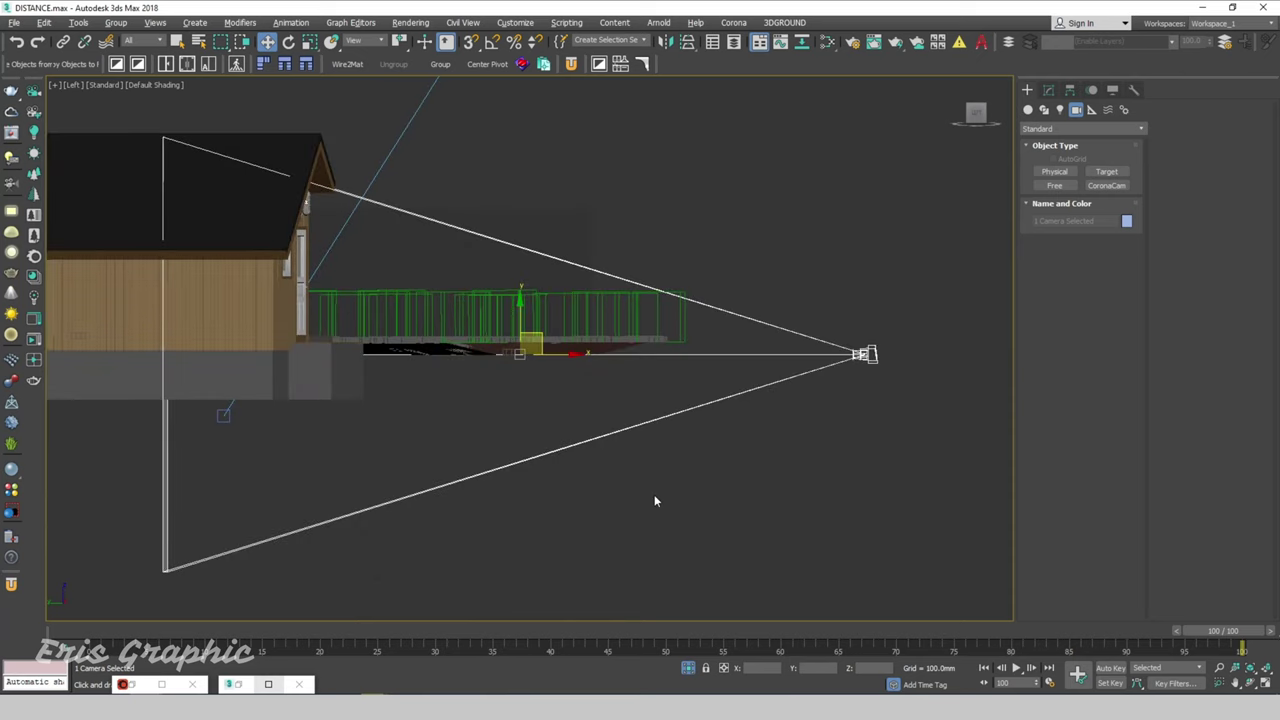
click(723, 668)
click(810, 668)
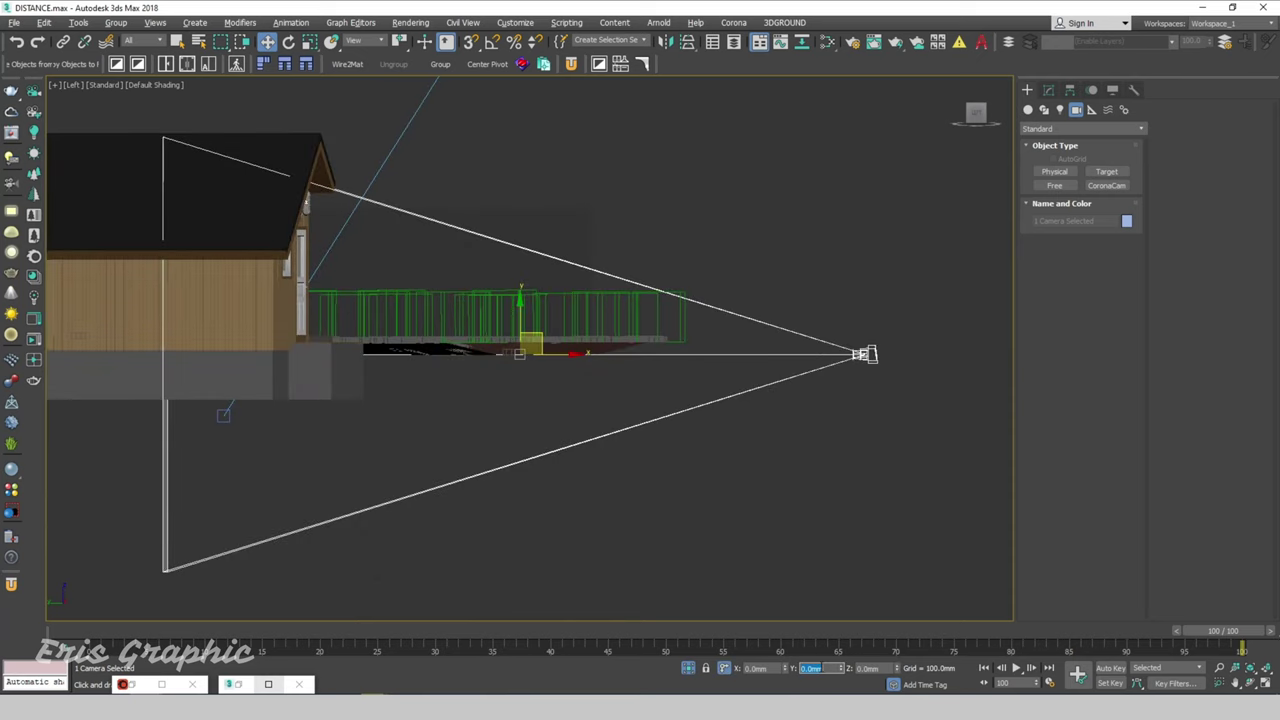
key(Return)
scroll(757, 514, down, 3)
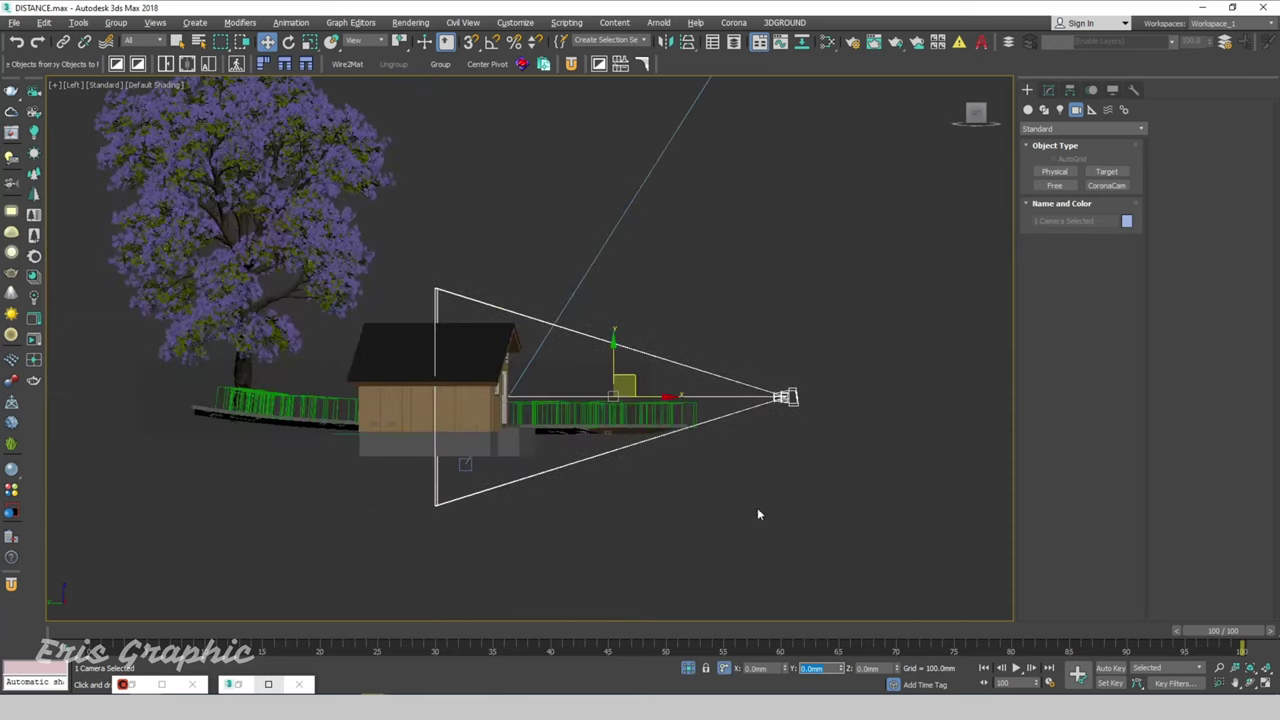
click(762, 294)
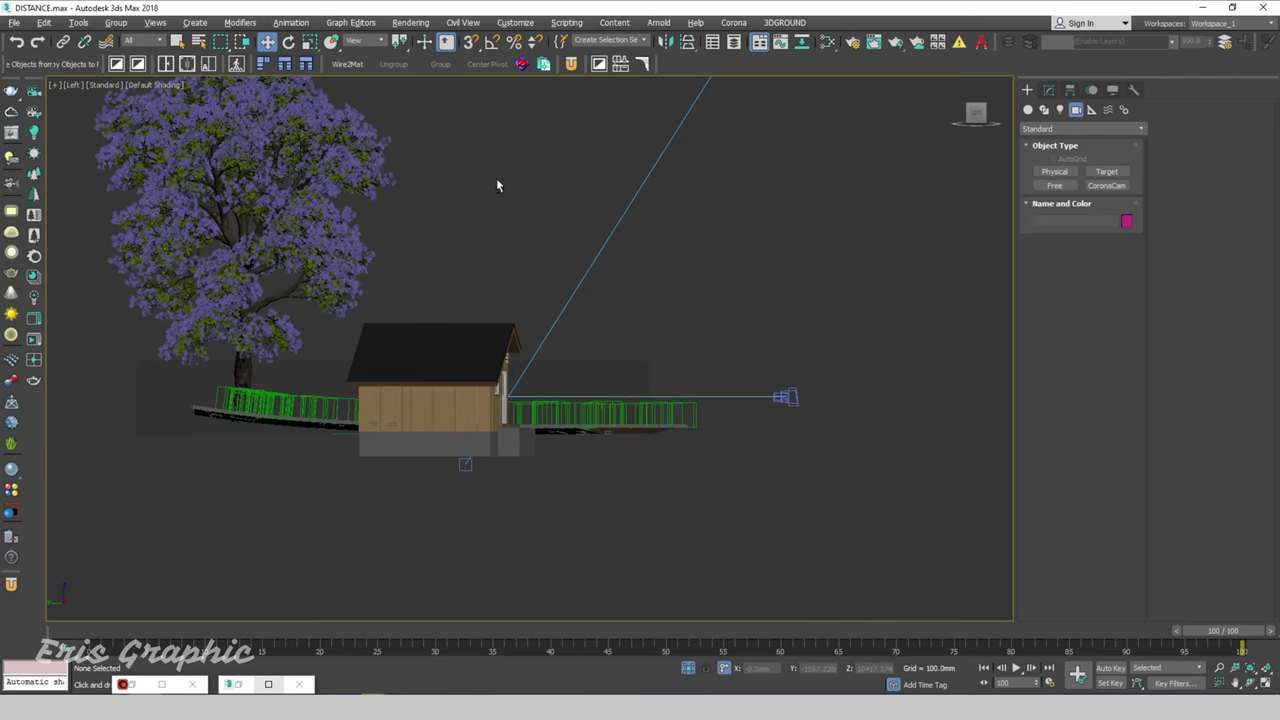
key(alt+w)
click(301, 204)
View through CoronaCamera002, show Top view, and limit the selection filter to Cameras
key(c)
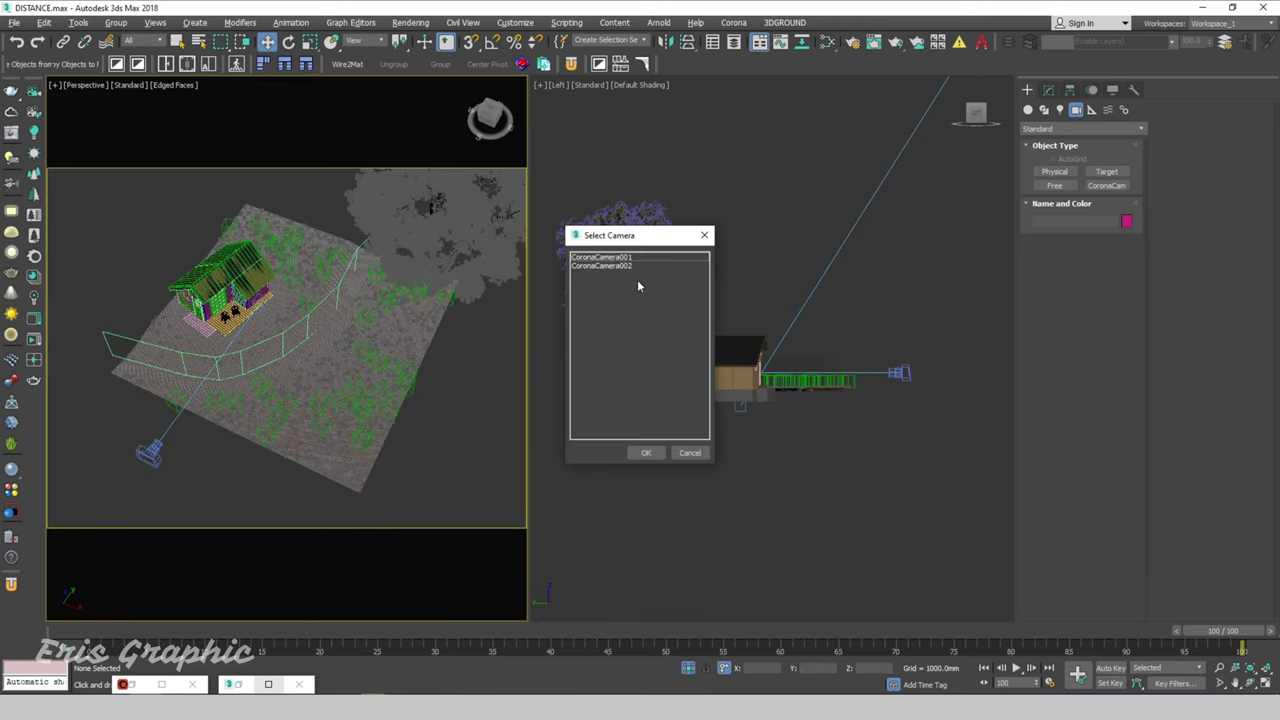
double_click(617, 266)
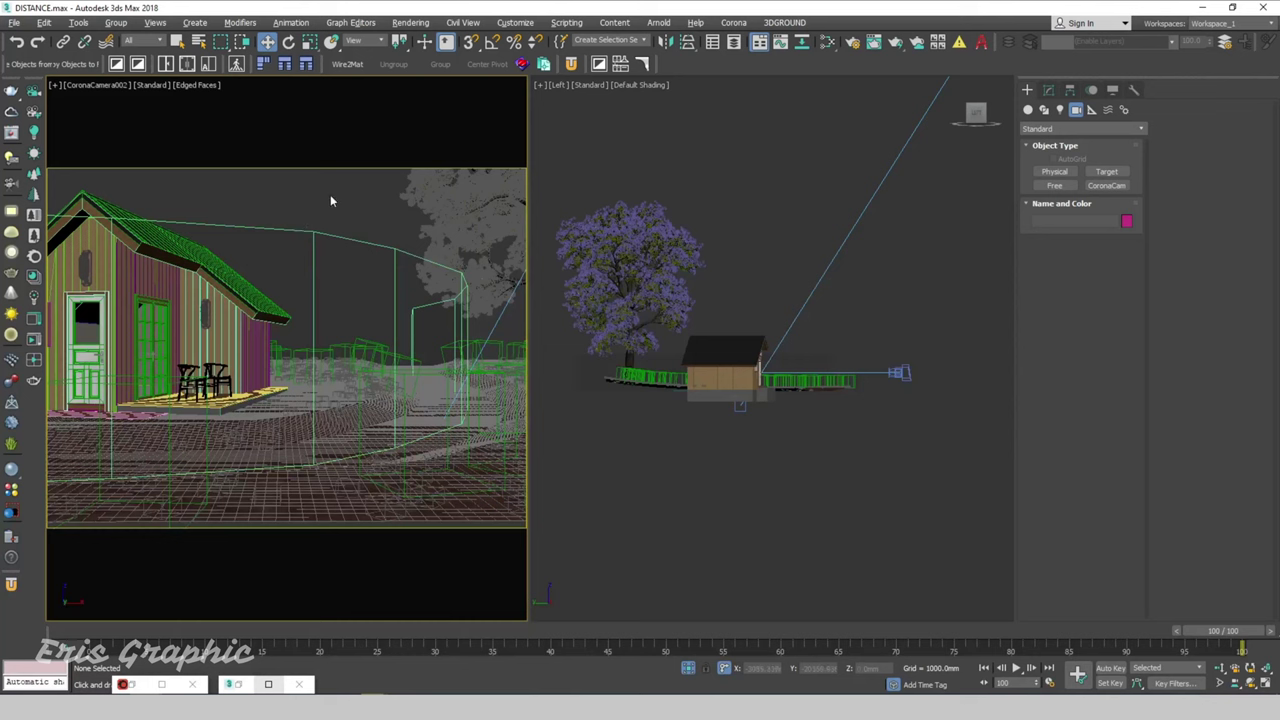
key(t)
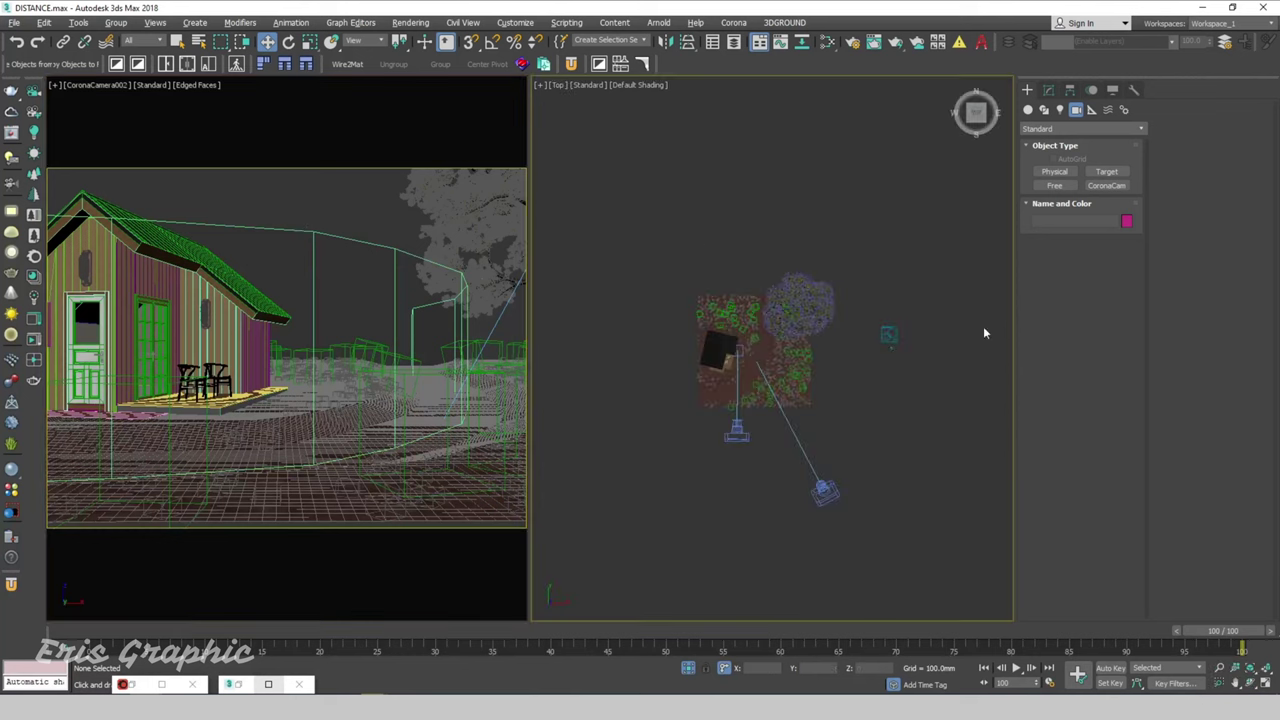
key(z)
click(780, 183)
click(150, 41)
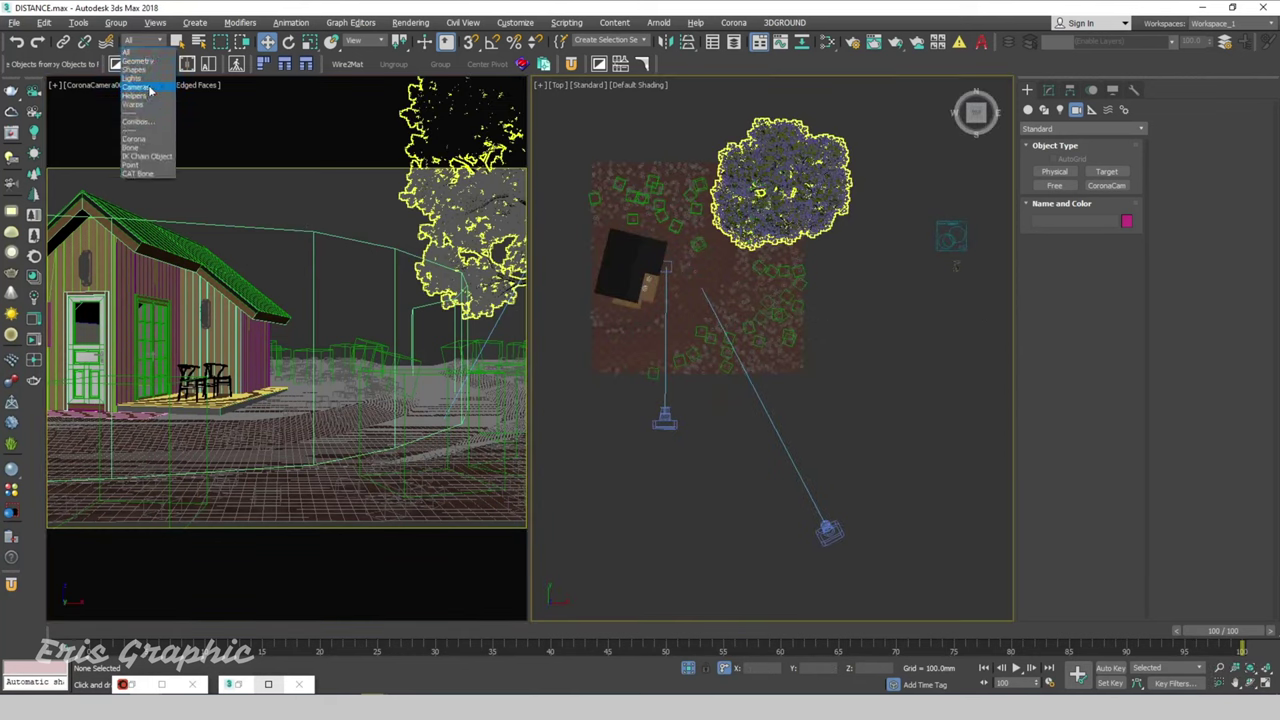
click(138, 79)
Re-aim CoronaCamera002 by shifting its target right and moving the camera closer to the house
click(723, 340)
scroll(680, 275, up, 3)
scroll(661, 269, down, 3)
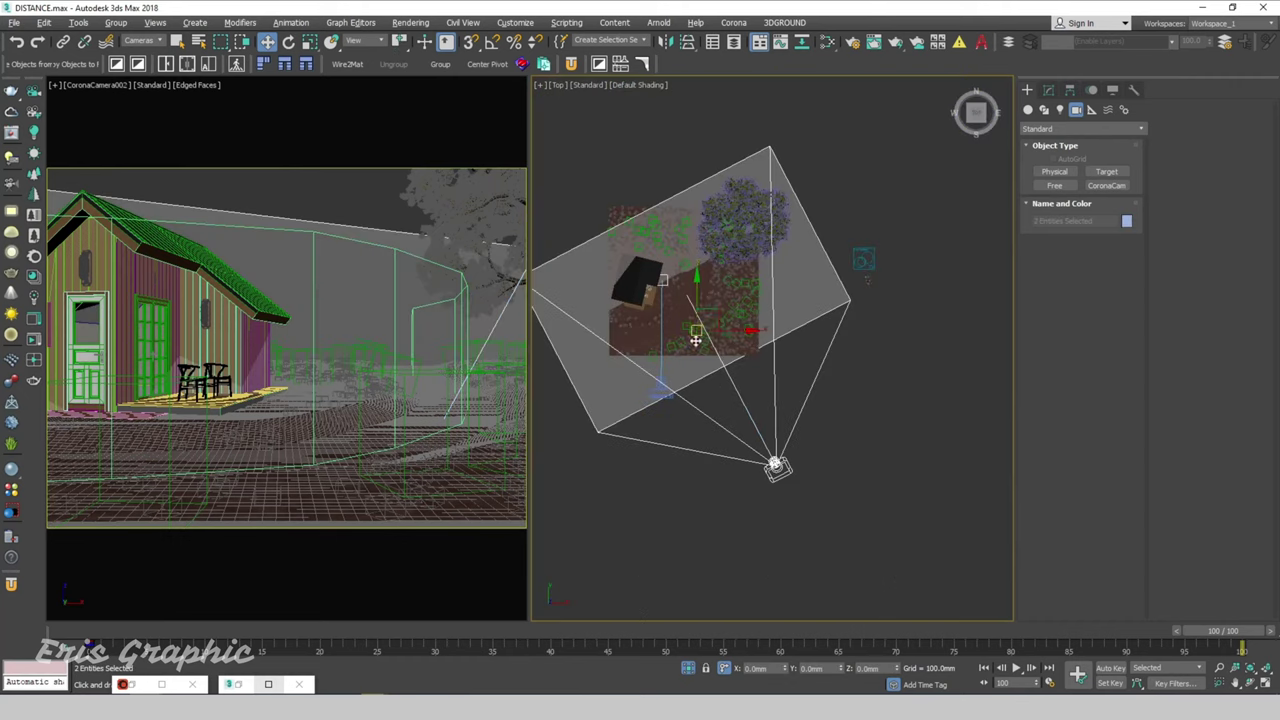
scroll(661, 269, down, 1)
scroll(655, 272, up, 3)
click(650, 274)
drag(651, 275, 673, 275)
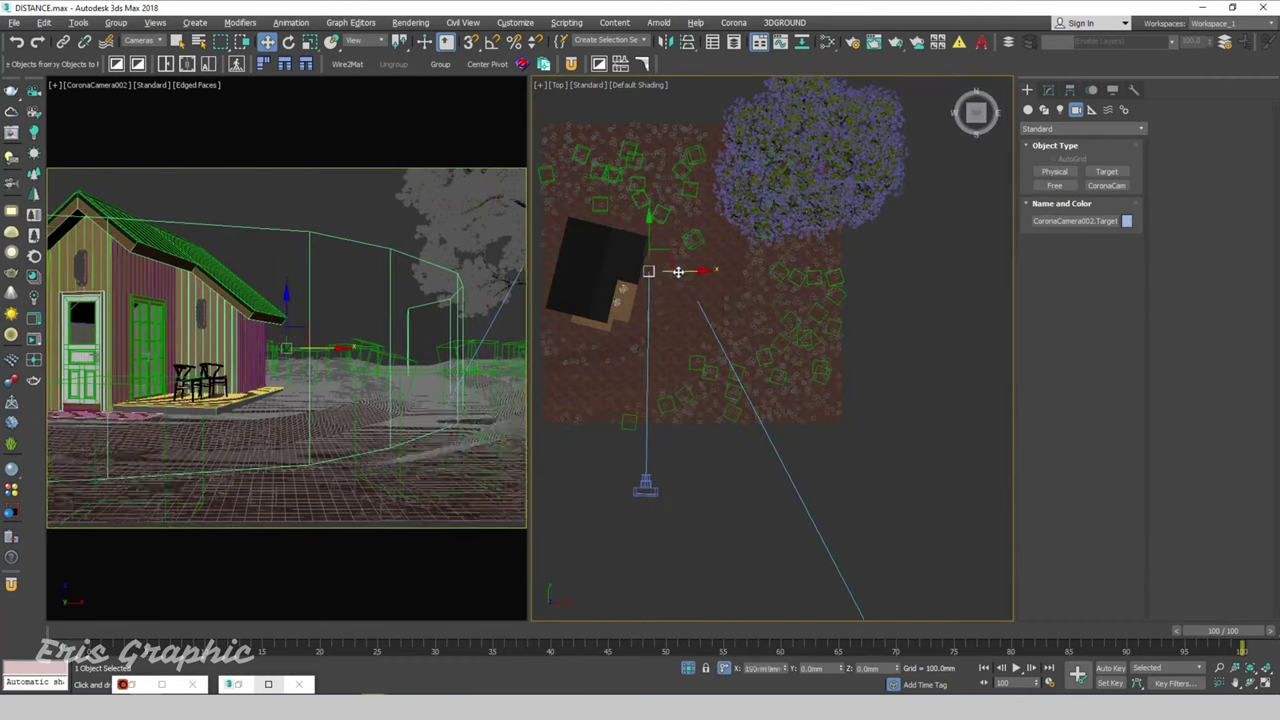
click(643, 487)
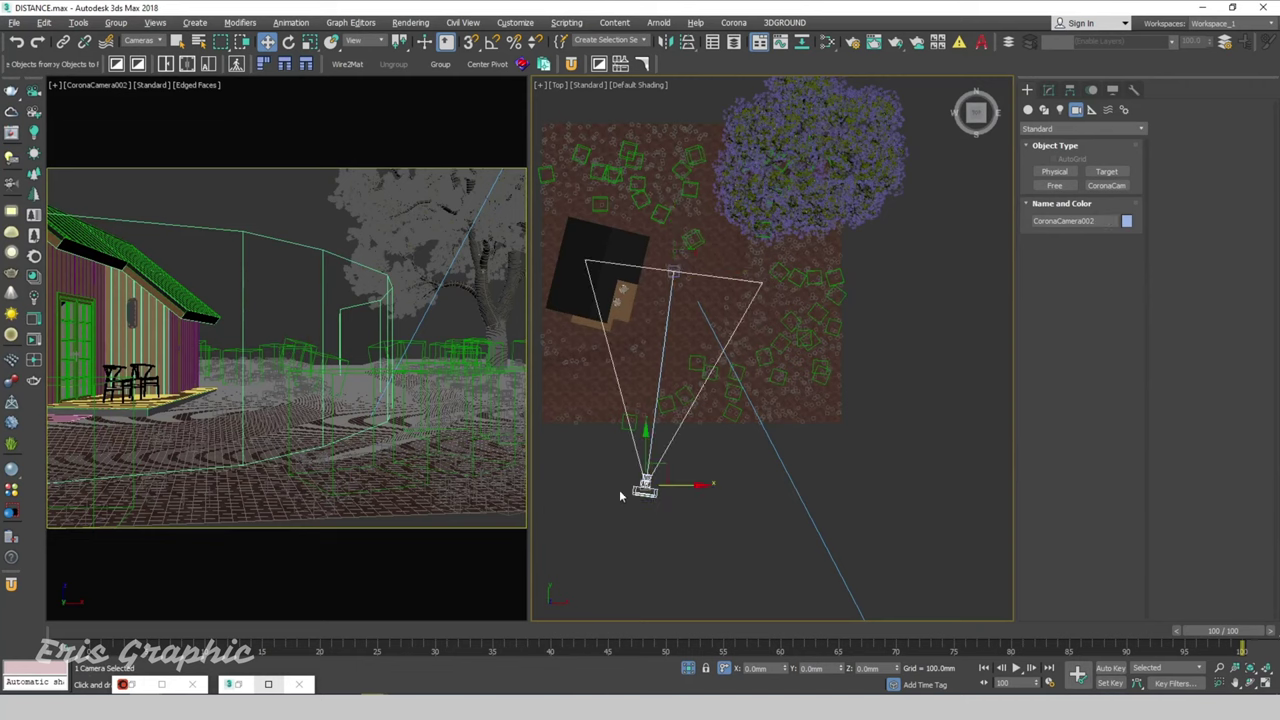
scroll(700, 484, down, 2)
scroll(745, 481, down, 1)
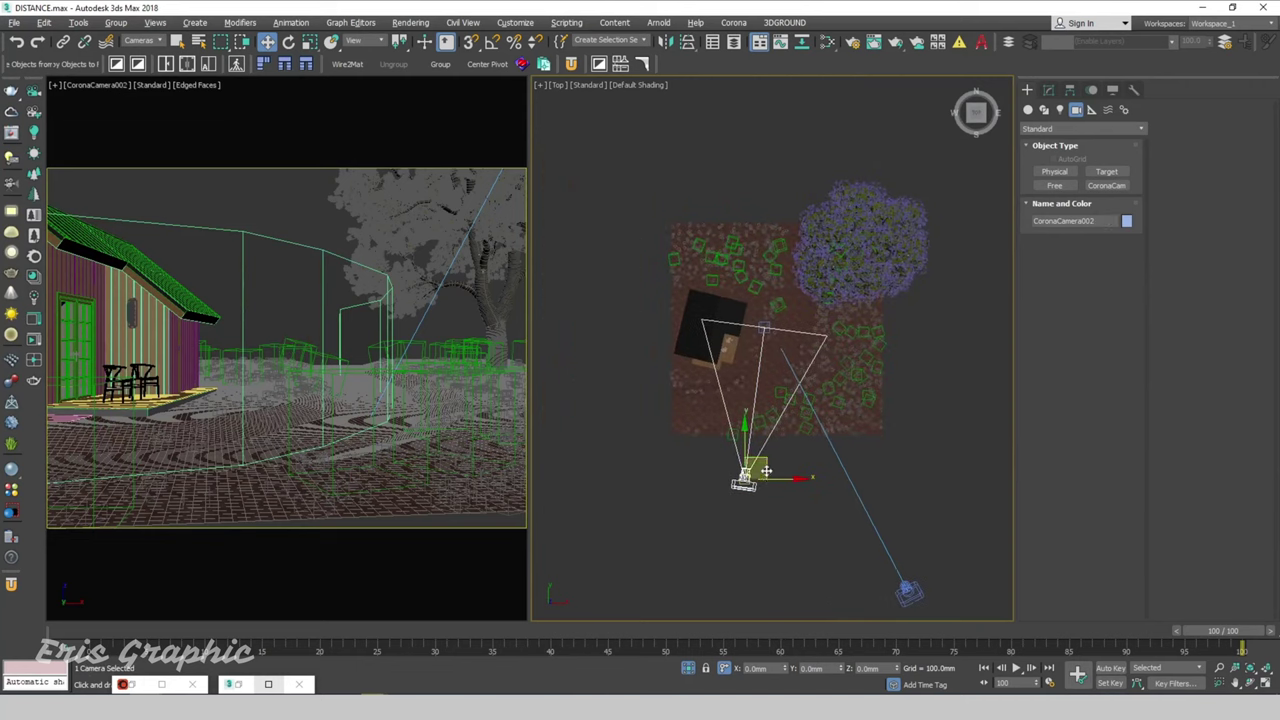
mouse_move(744, 452)
mouse_down()
mouse_move(729, 432)
mouse_move(742, 457)
mouse_up()
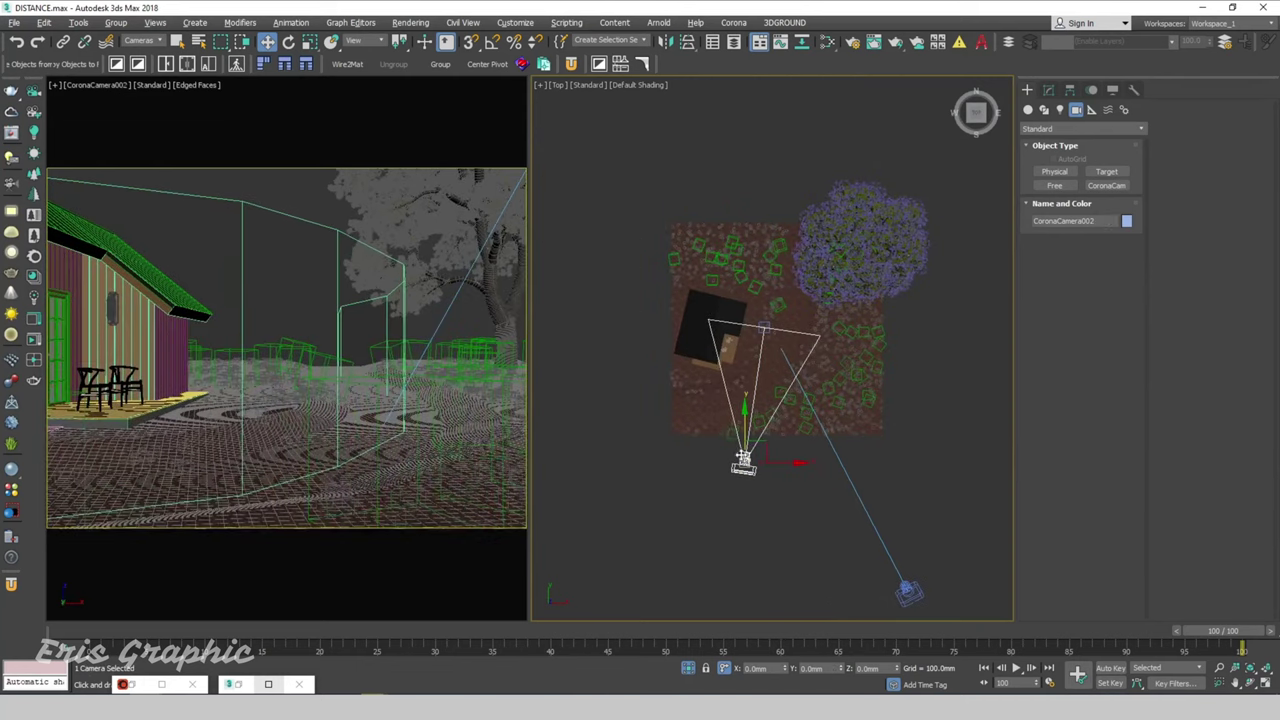
Widen the camera's field of view to 60 and nudge it slightly left
click(1048, 89)
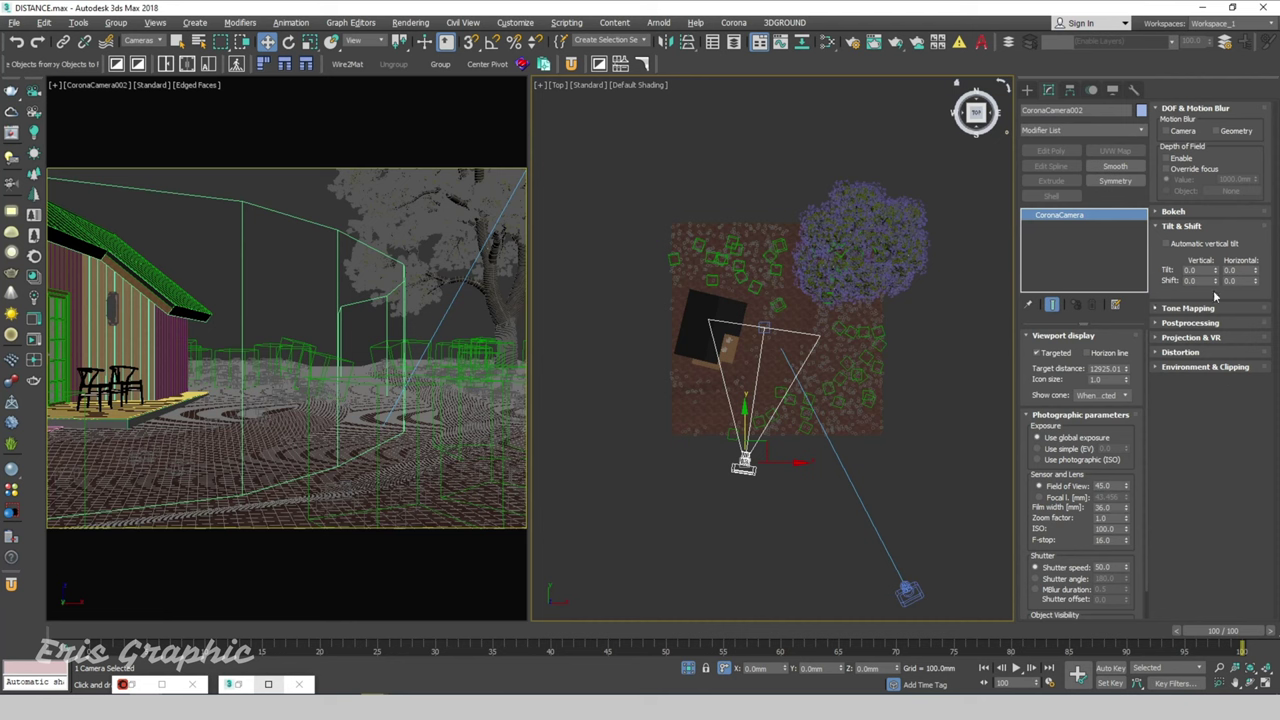
double_click(1104, 486)
text(60)
key(Return)
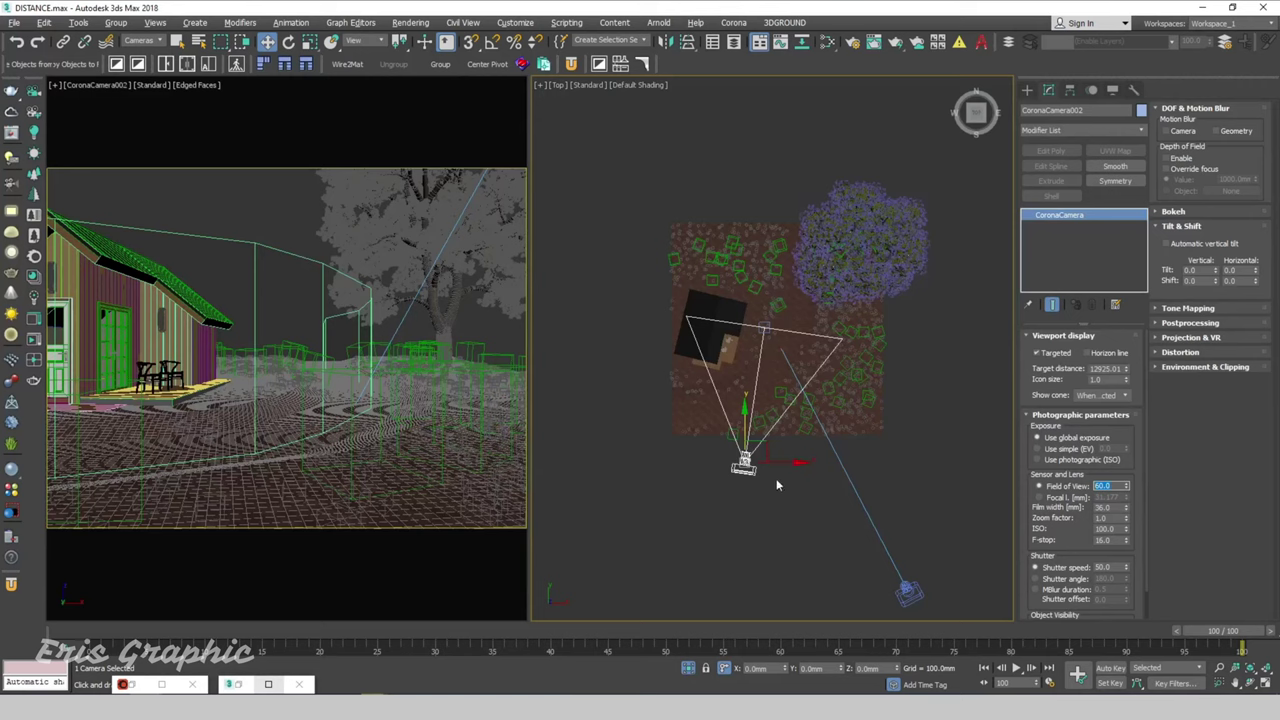
drag(774, 463, 764, 463)
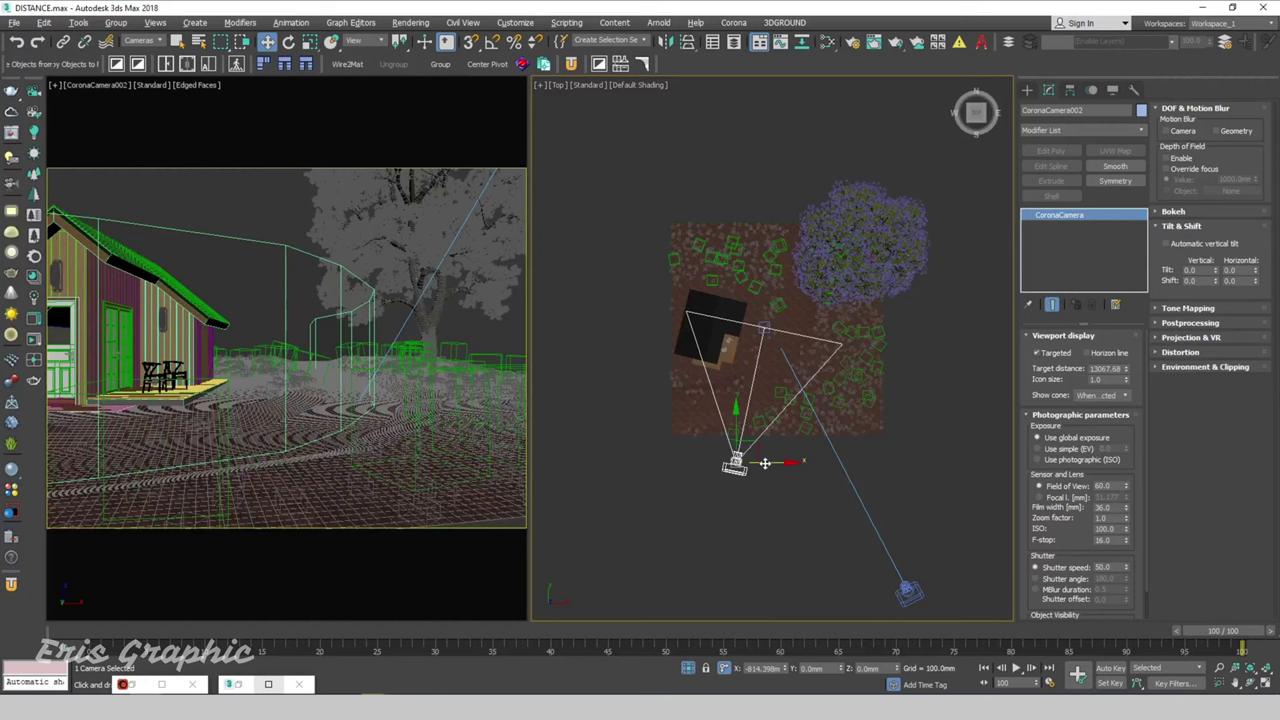
click(247, 199)
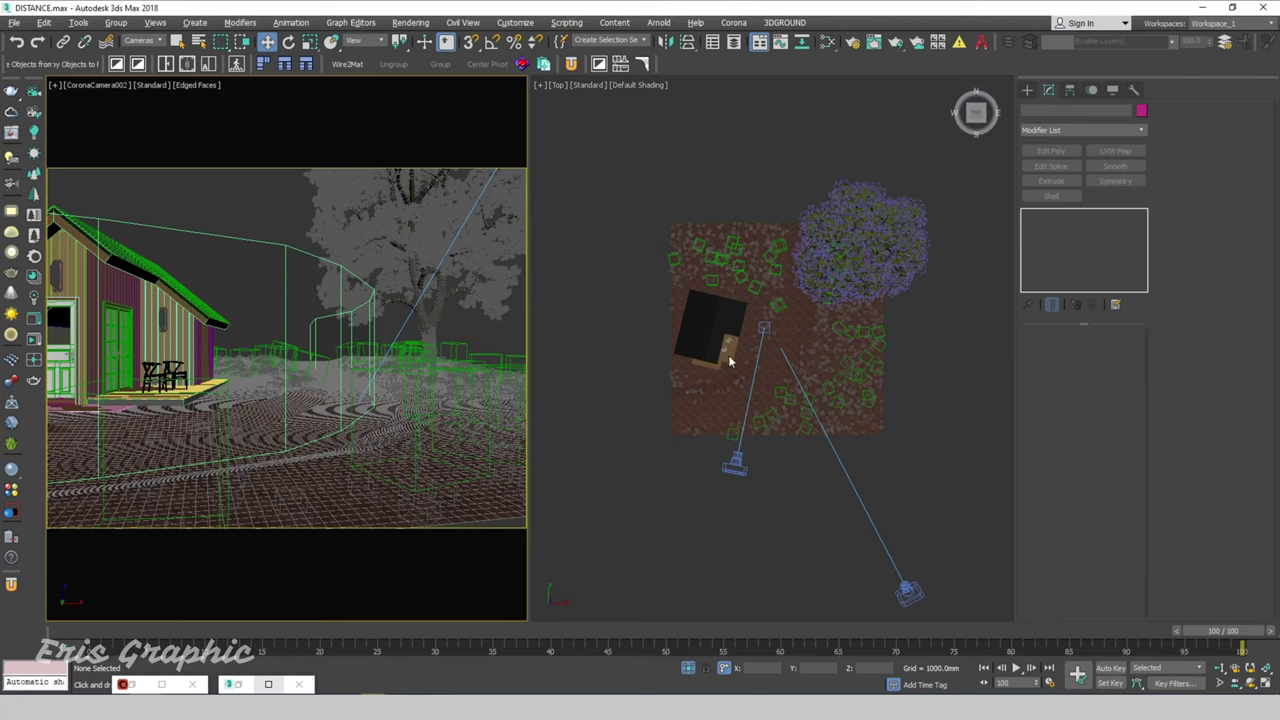
Raise the camera target in Left view to tilt the camera up
scroll(730, 362, up, 5)
click(701, 341)
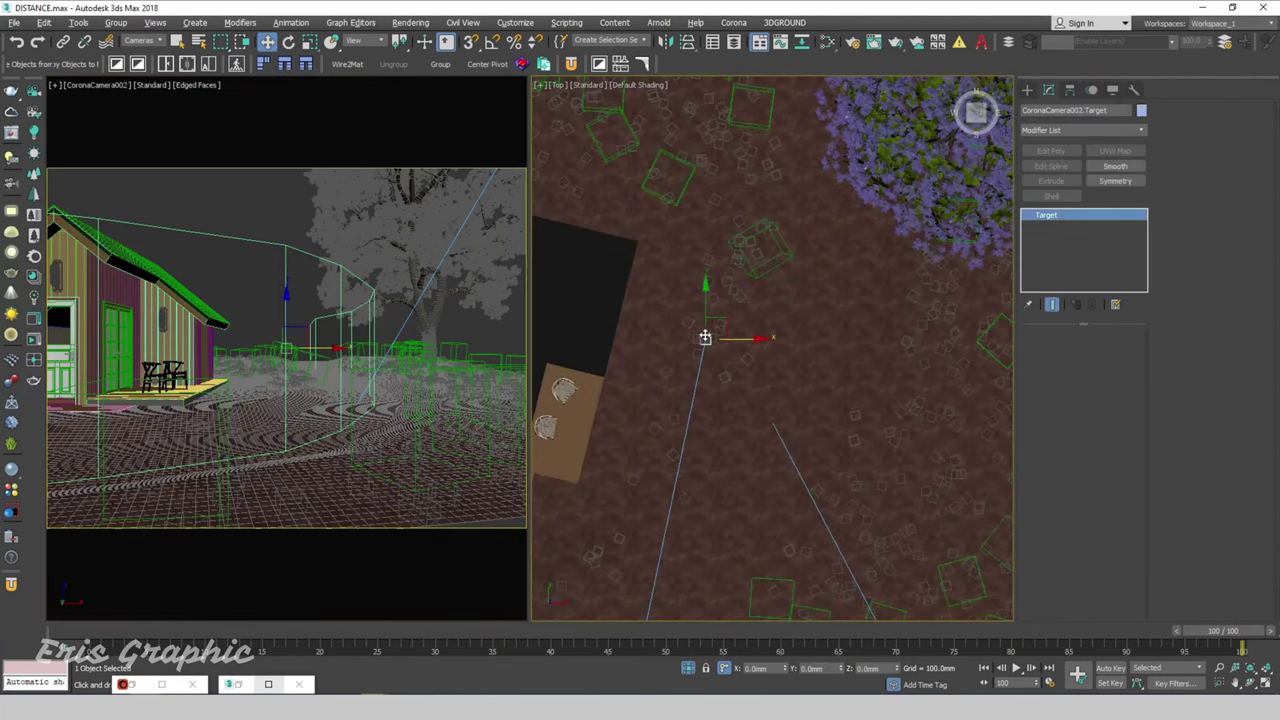
key(l)
scroll(690, 400, down, 10)
scroll(714, 395, down, 2)
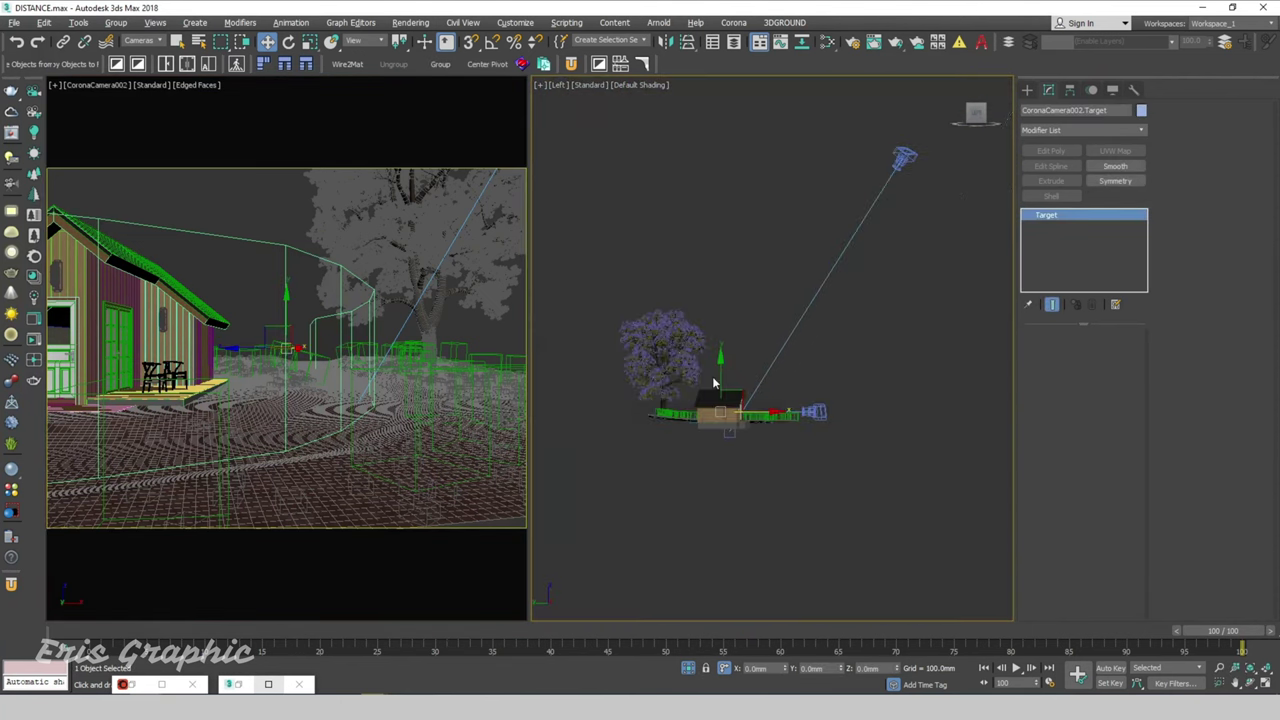
scroll(720, 392, up, 3)
drag(723, 389, 721, 375)
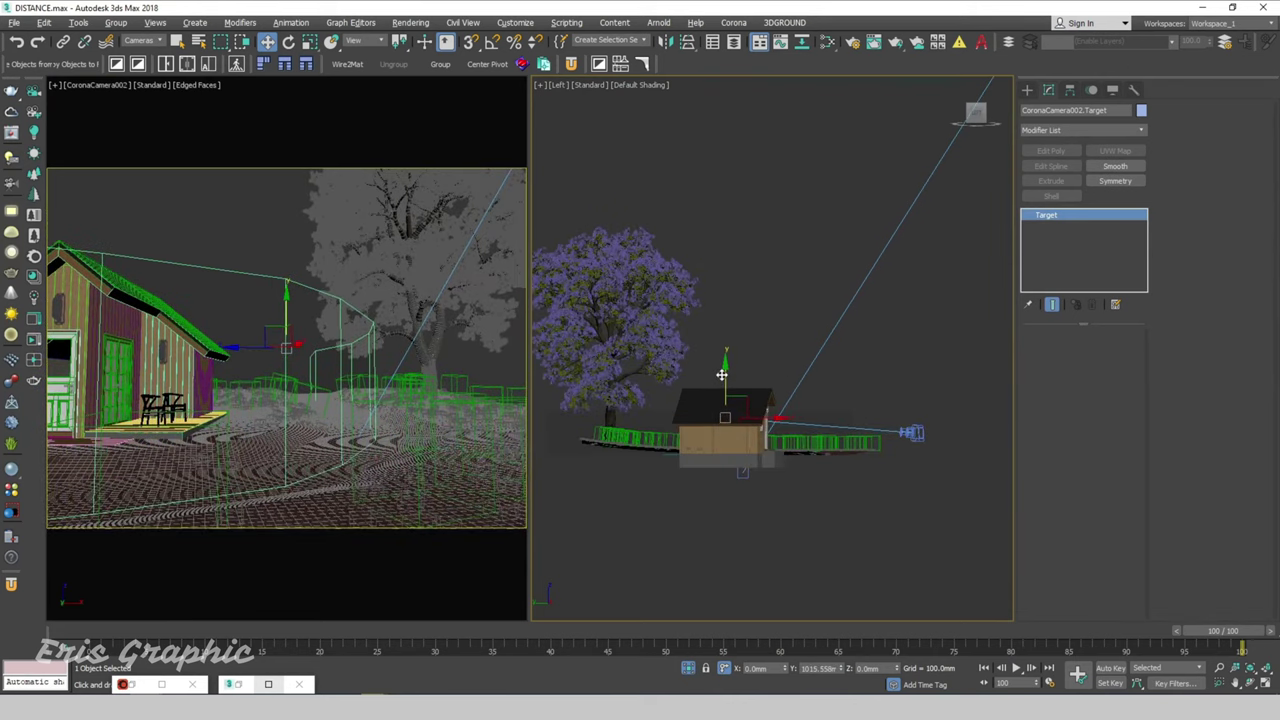
In Top view, move the camera toward the house and shift its target toward the tree
key(t)
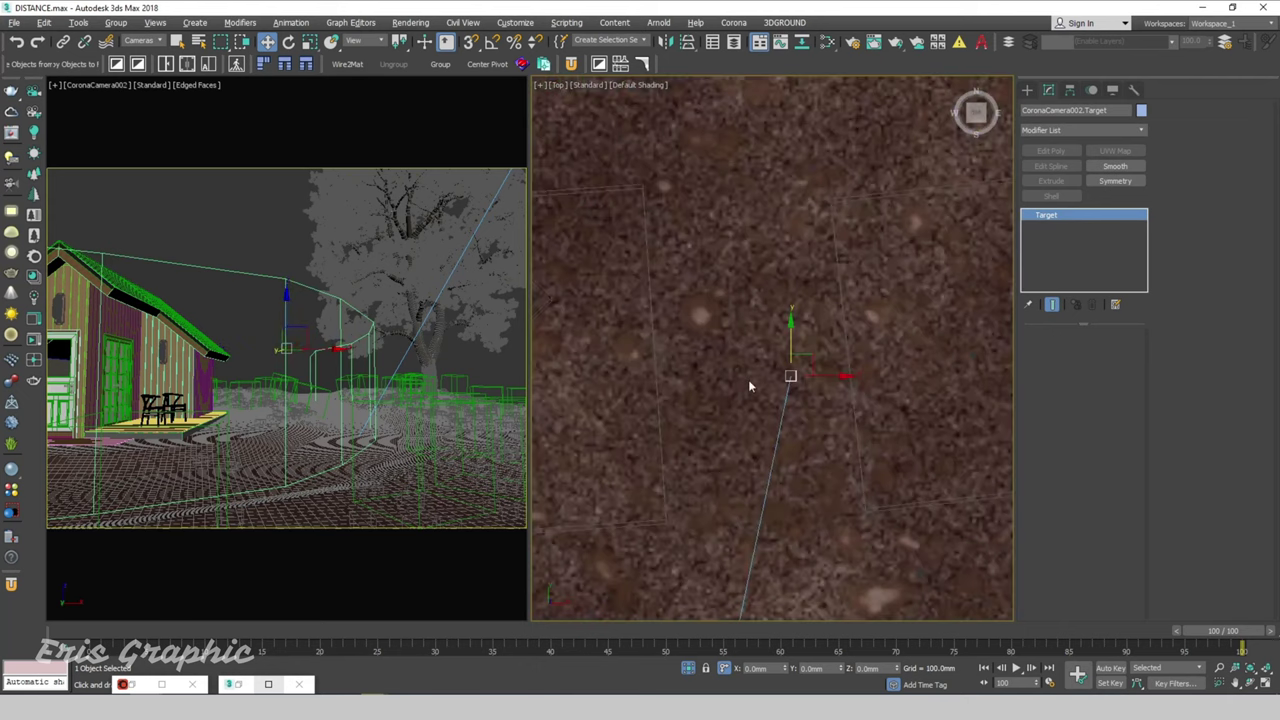
scroll(740, 380, down, 2)
scroll(750, 400, down, 2)
scroll(745, 340, down, 2)
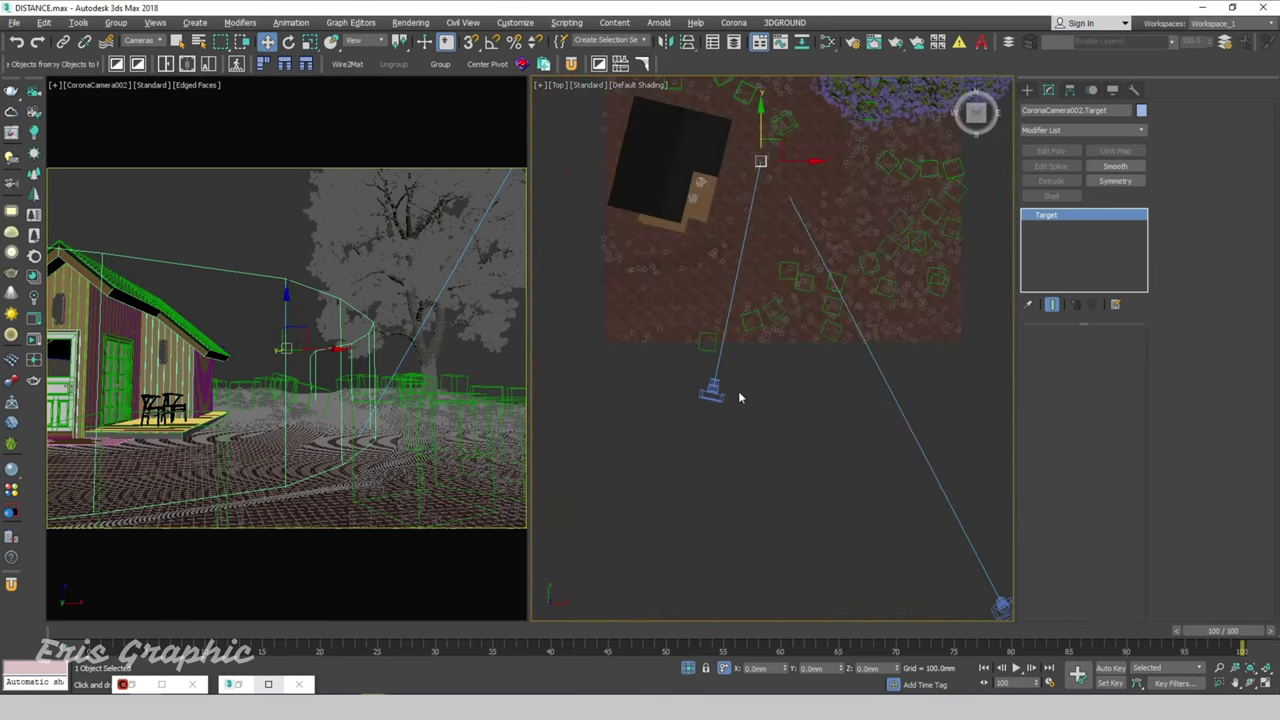
drag(751, 441, 681, 400)
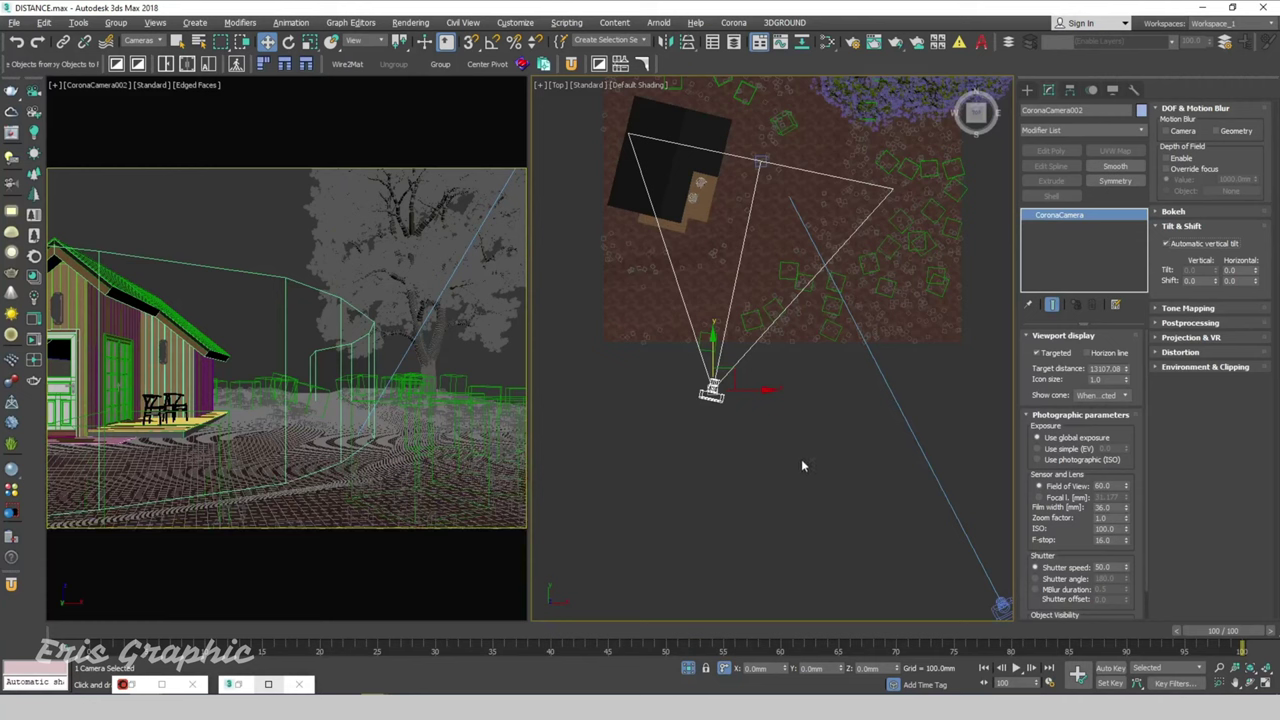
drag(718, 357, 718, 349)
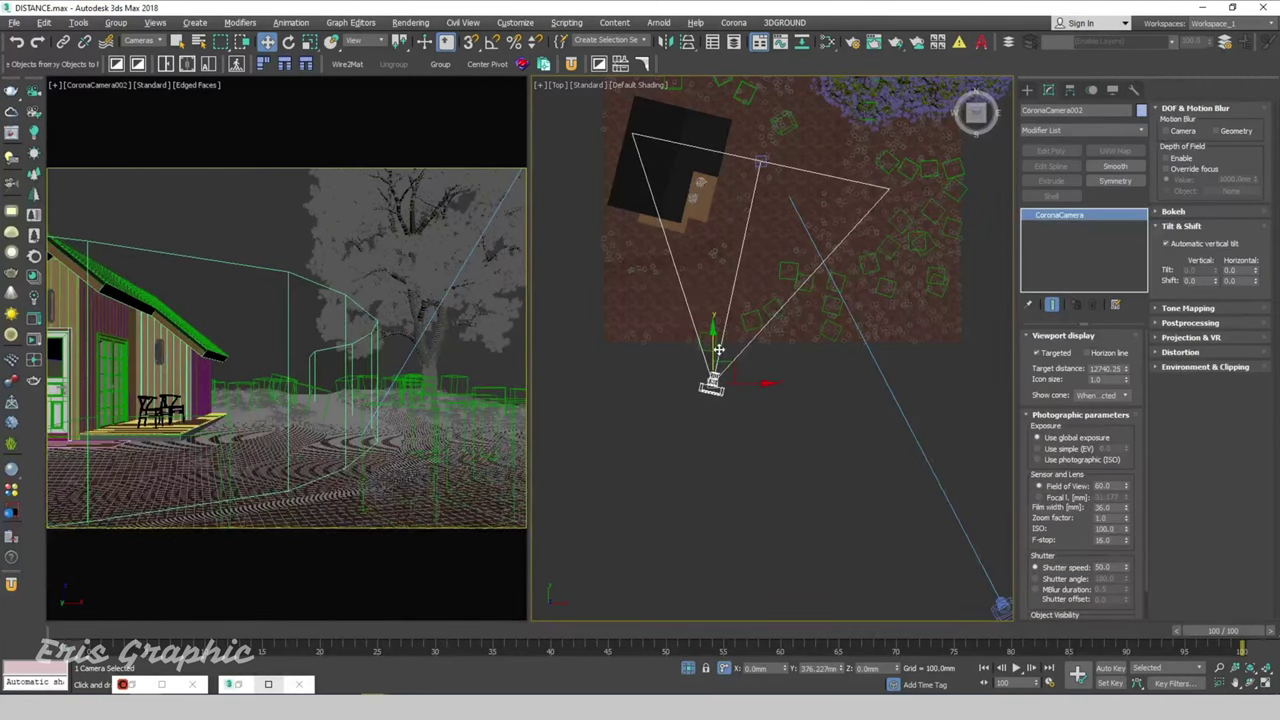
click(761, 163)
scroll(755, 195, up, 3)
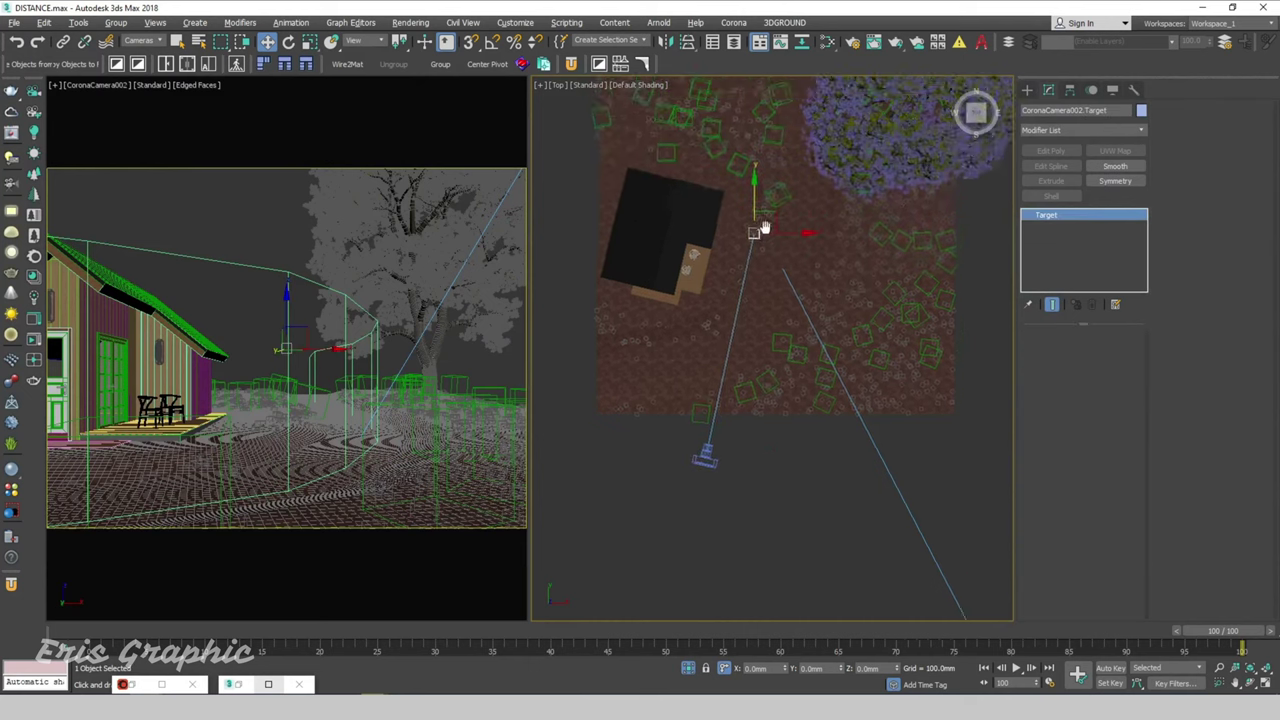
drag(749, 198, 762, 185)
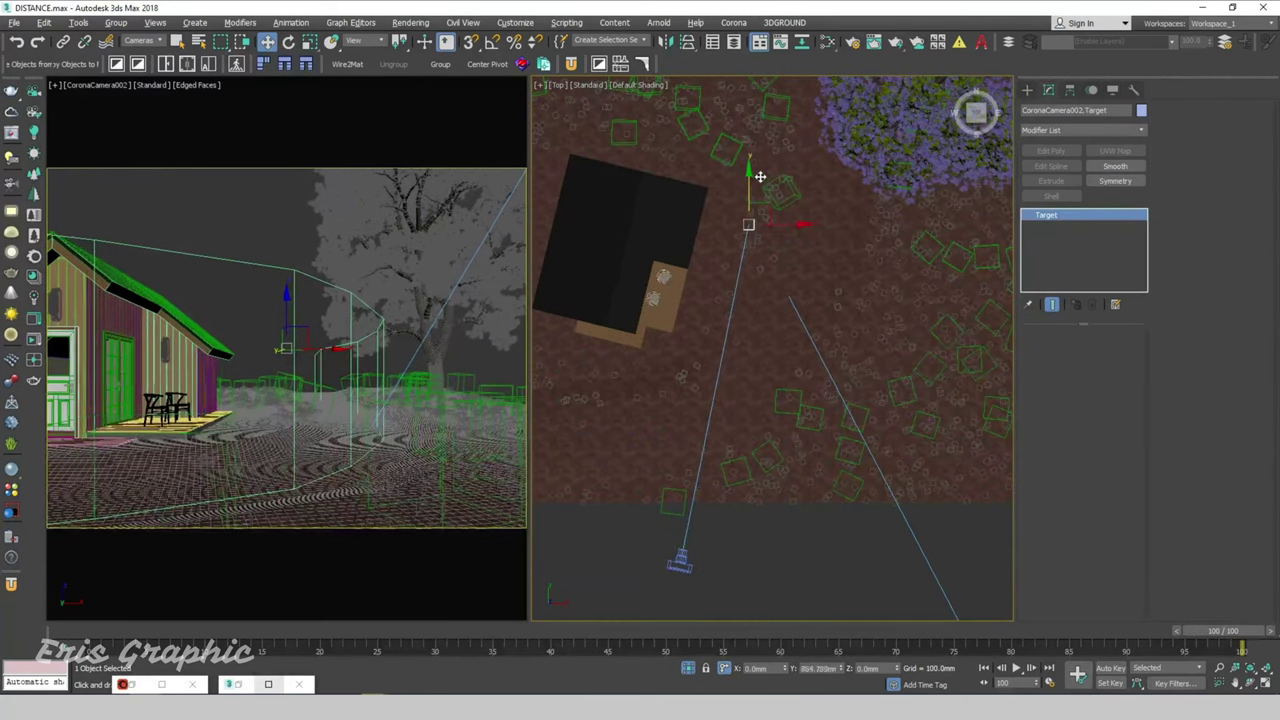
drag(778, 233, 773, 239)
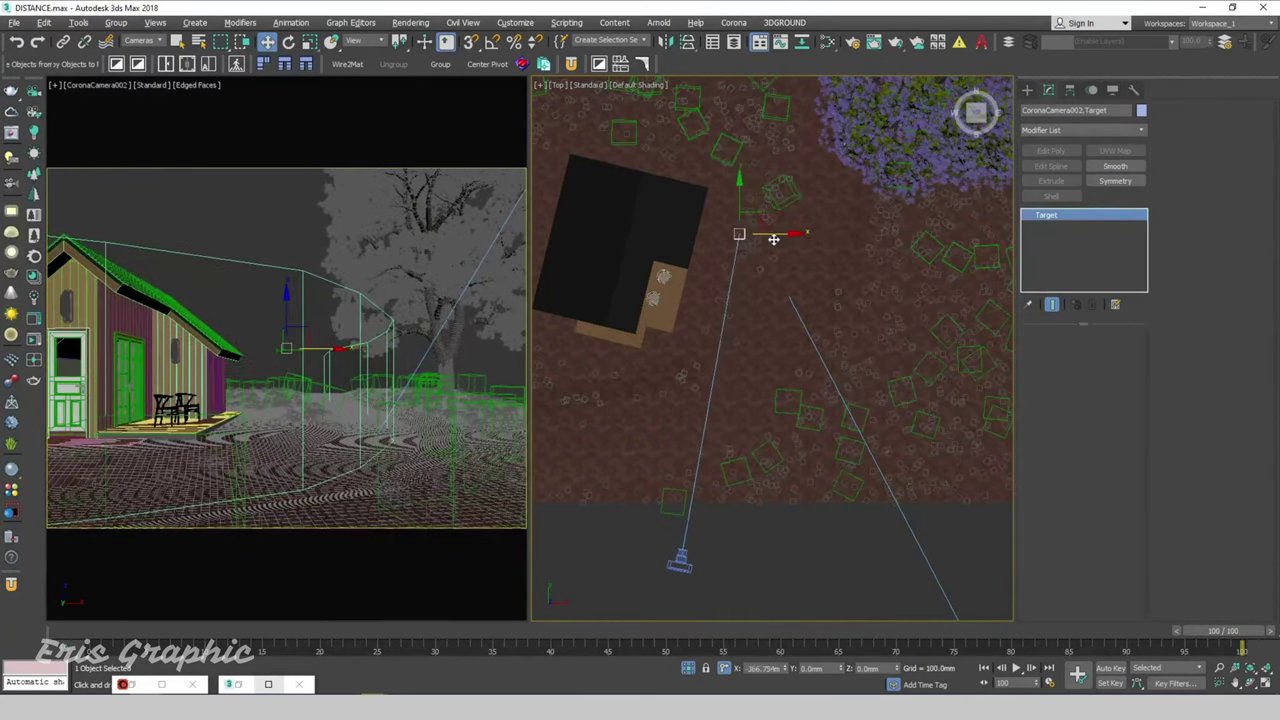
click(217, 211)
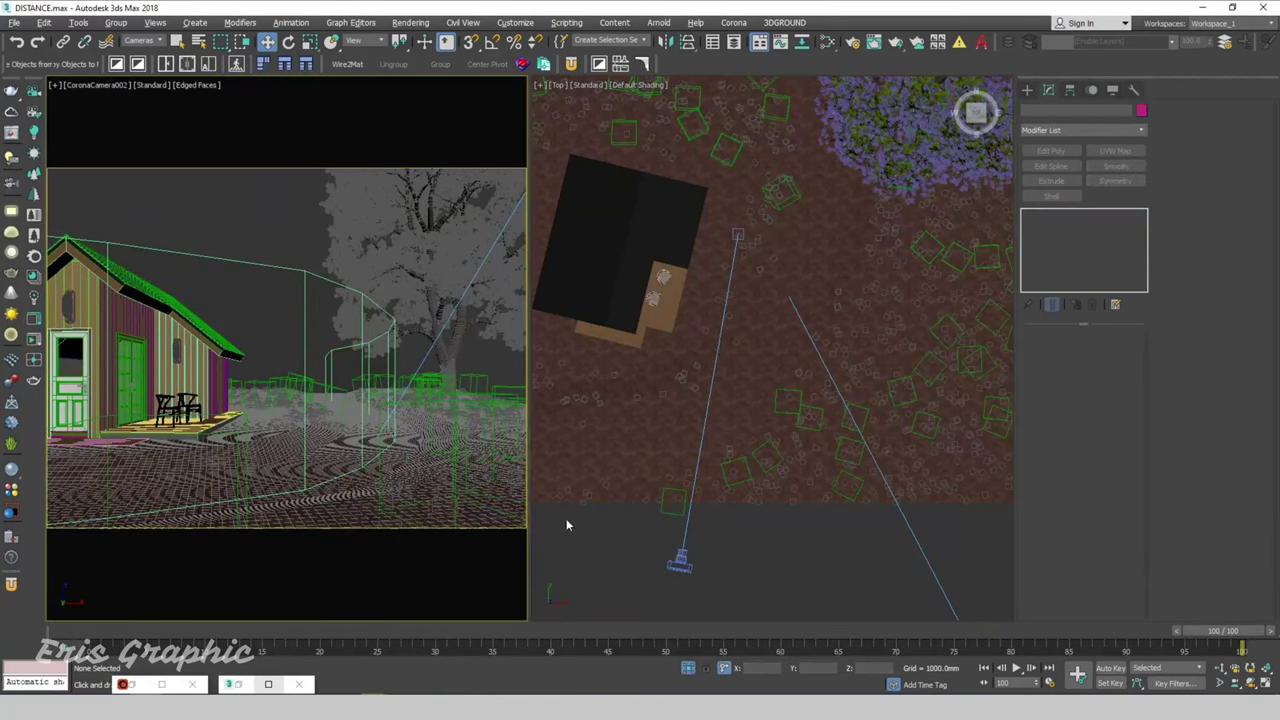
click(790, 590)
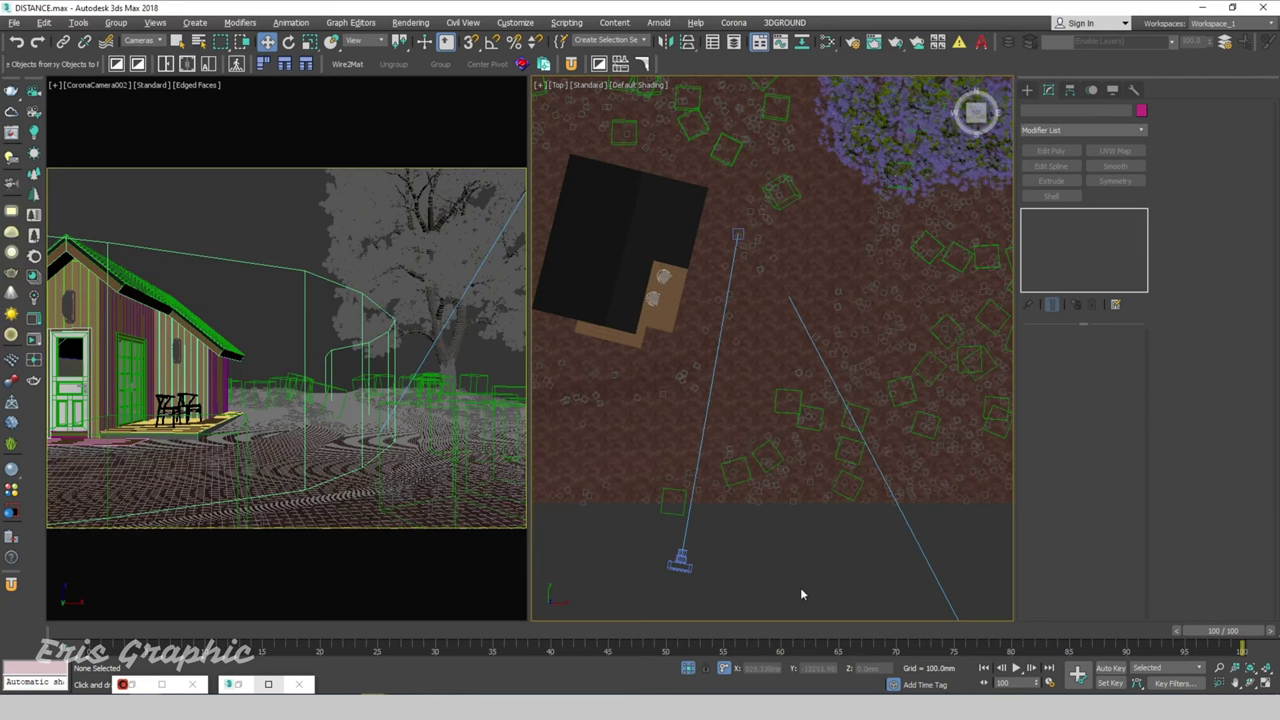
click(228, 262)
Add a CoronaBitmap node in the Slate Material Editor, opening the image browser in Downloads
click(866, 597)
key(m)
scroll(940, 268, down, 2)
scroll(948, 420, down, 2)
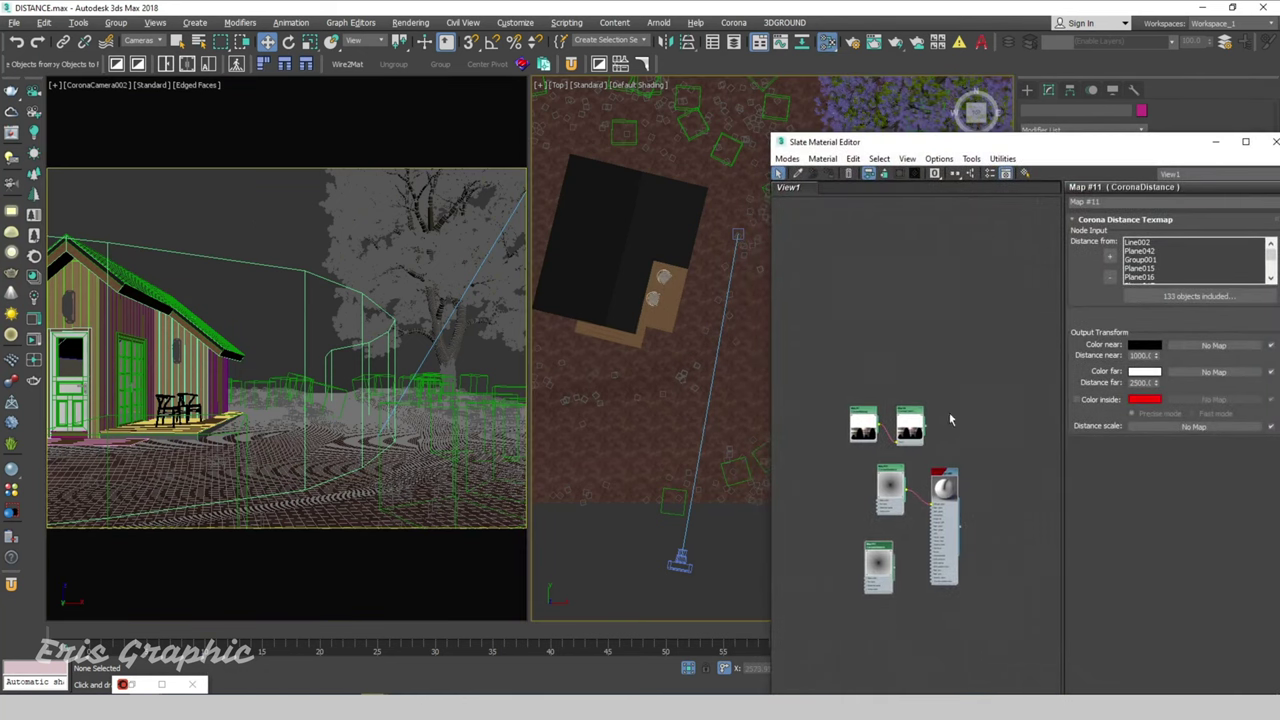
right_click(876, 341)
mouse_move(908, 359)
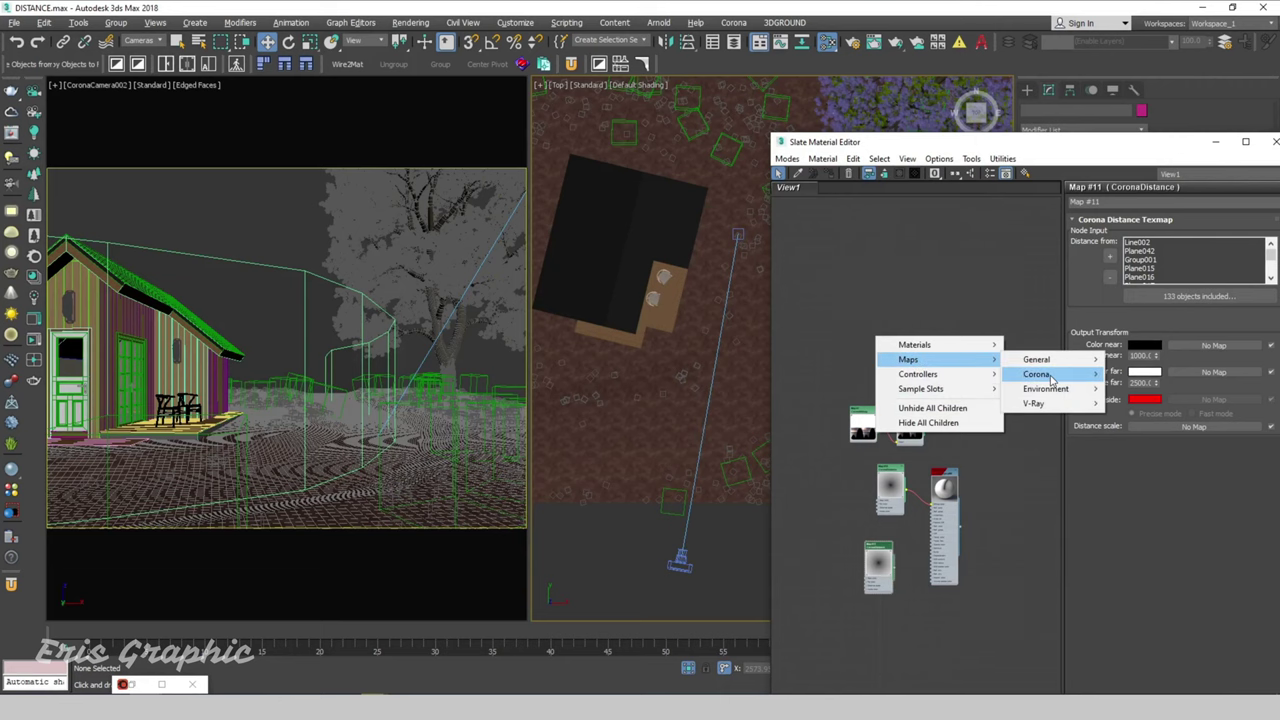
click(1174, 392)
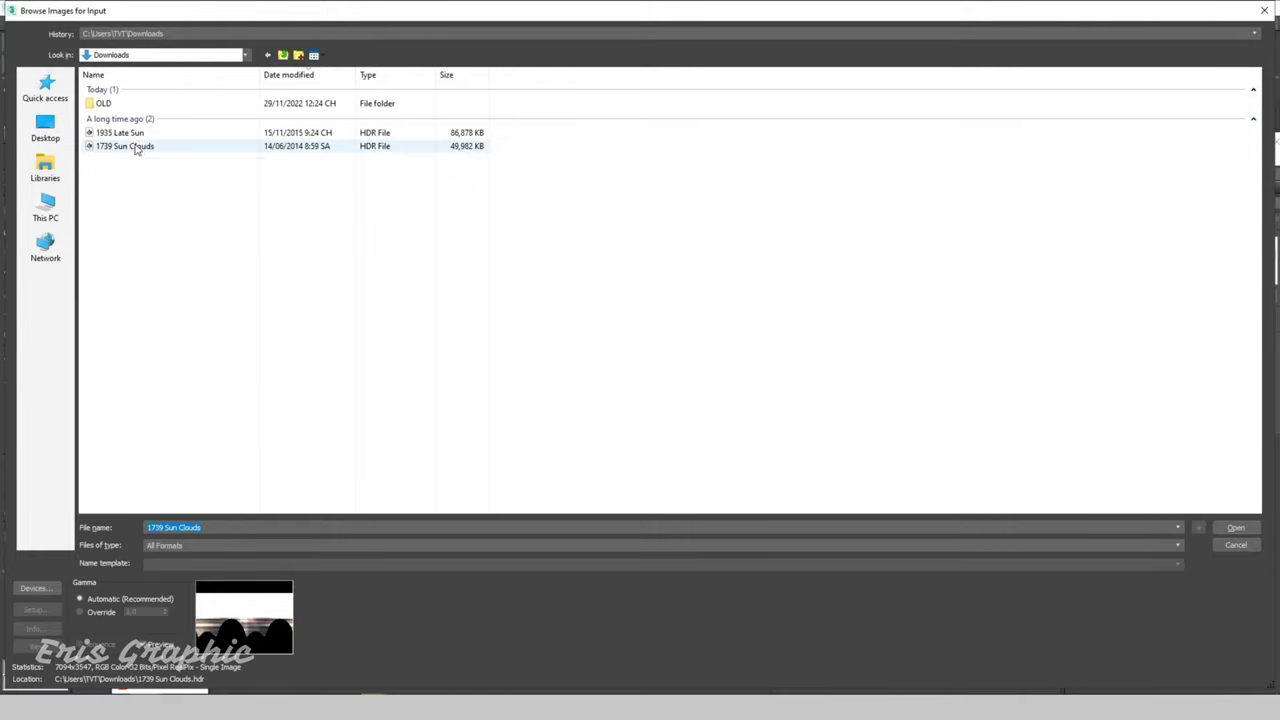
Load 1935 Late Sun.hdr into the Map #12 Corona bitmap
click(125, 132)
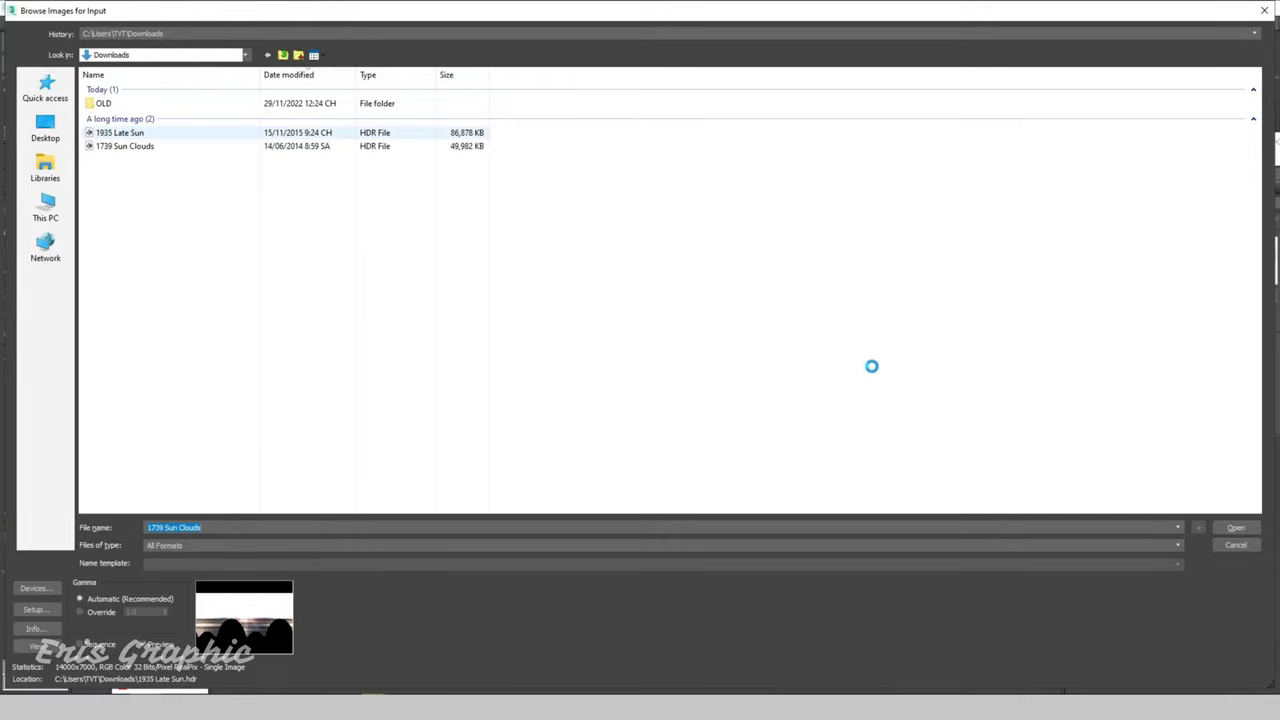
click(1232, 530)
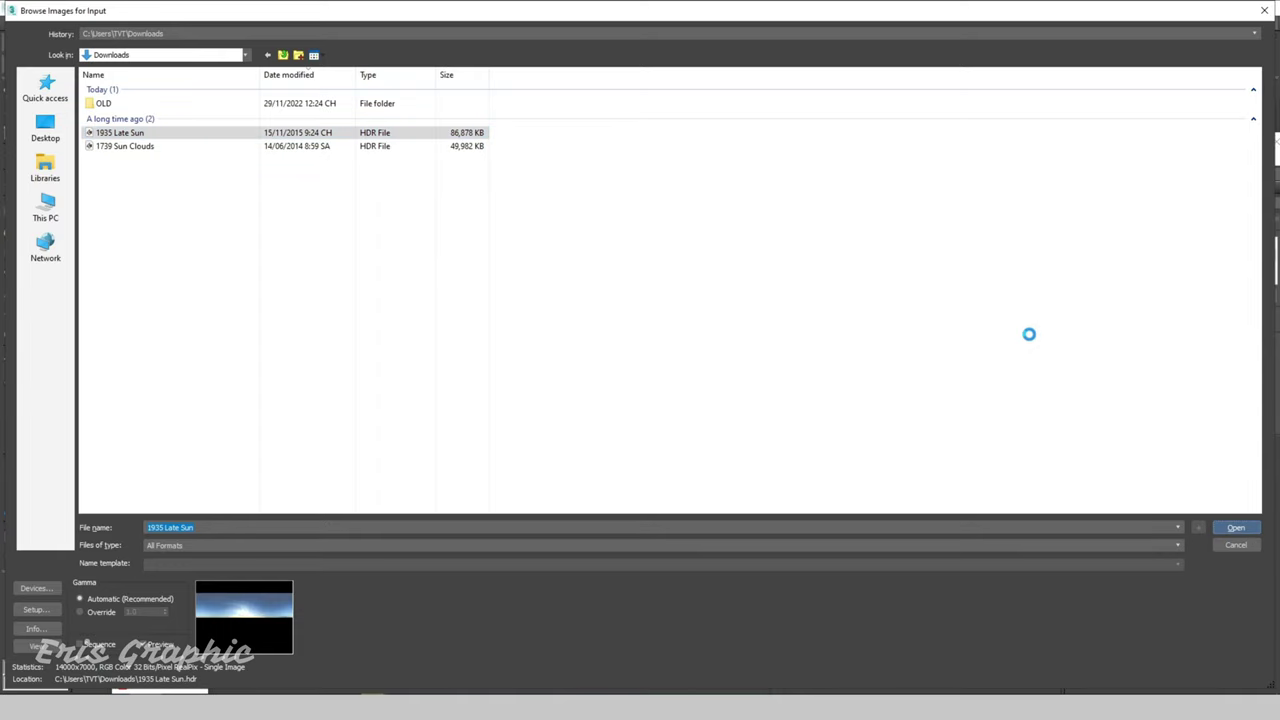
click(207, 299)
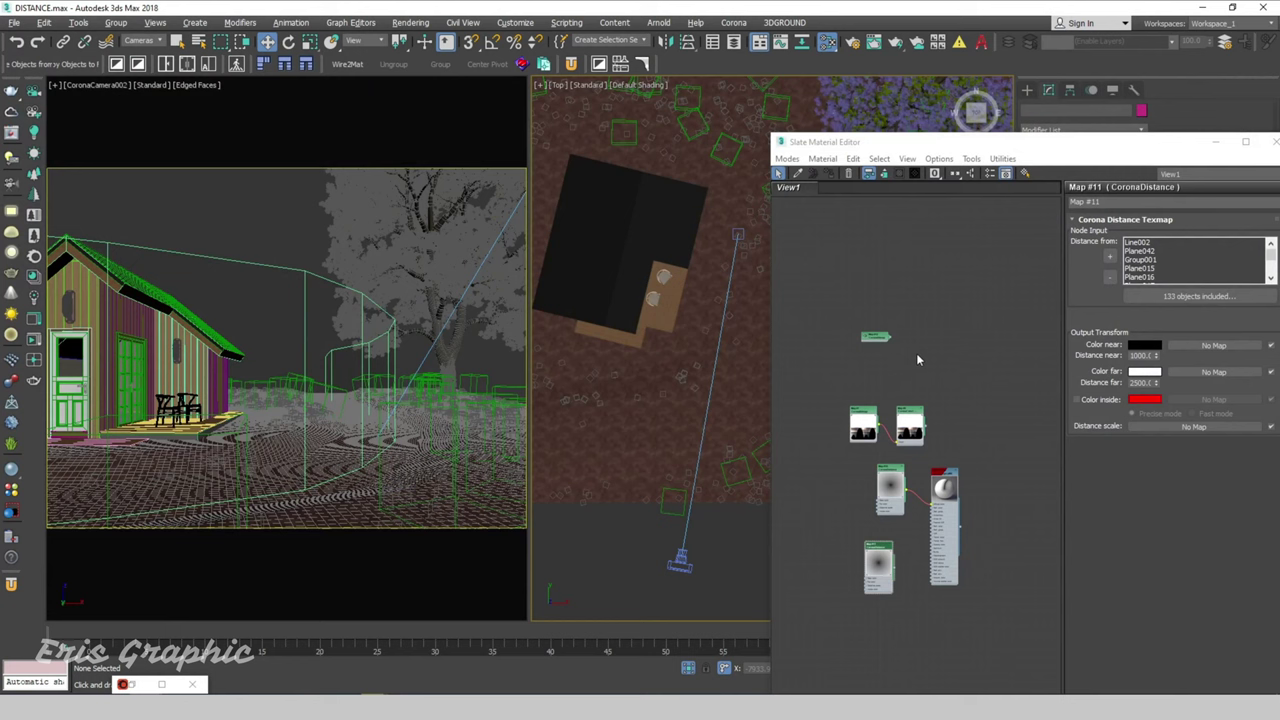
scroll(936, 362, up, 3)
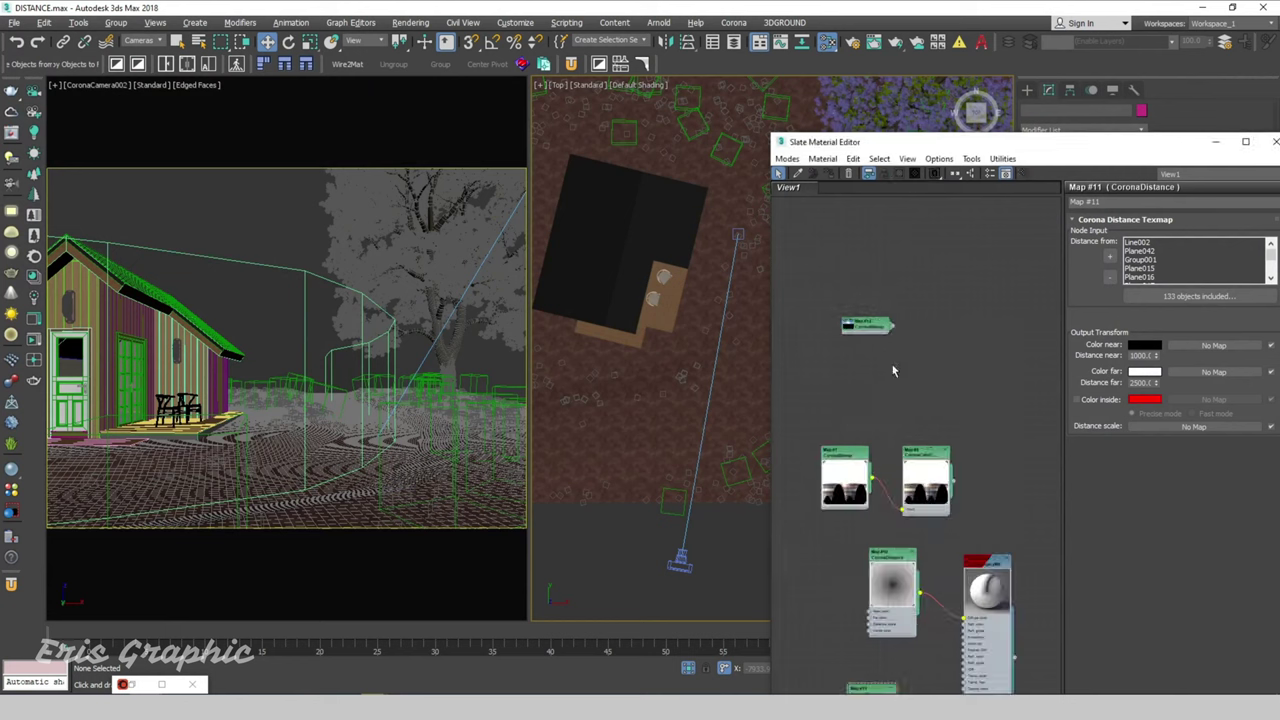
scroll(862, 370, up, 1)
double_click(876, 323)
drag(876, 323, 884, 286)
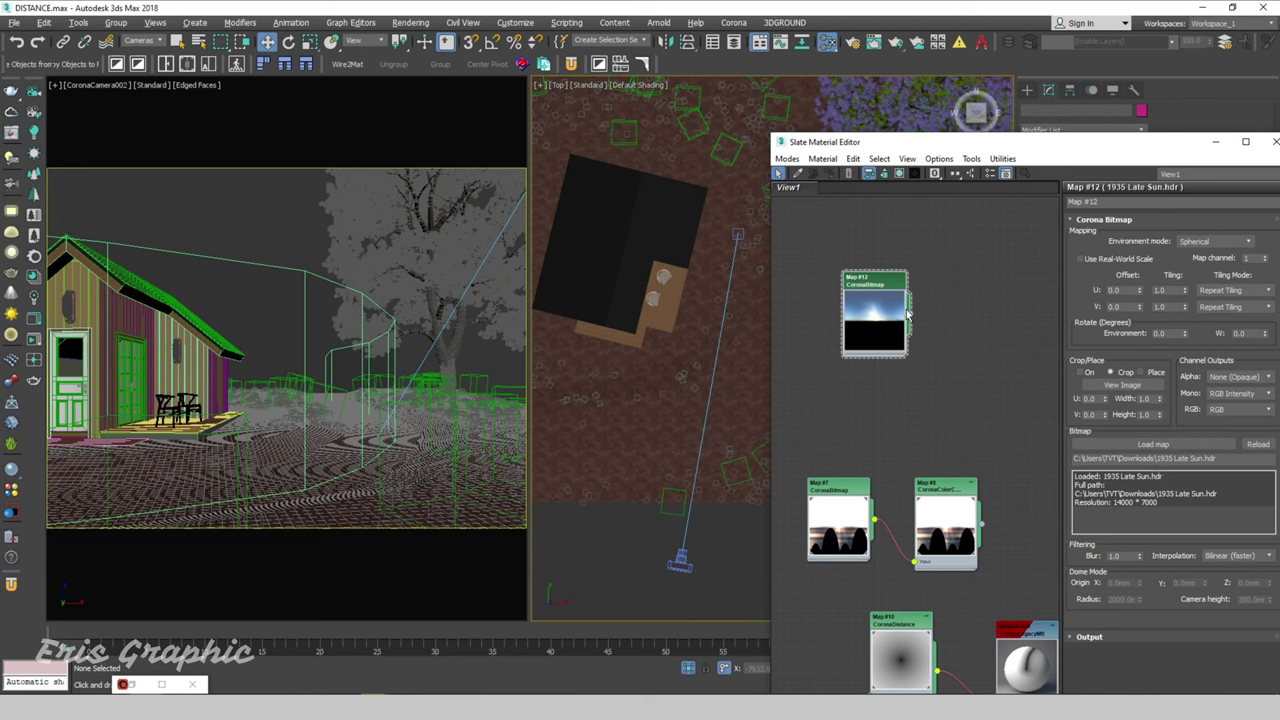
Feed Map #12 into a new CoronaColorCorrect node (Map #13) and arrange both nodes
drag(909, 314, 934, 320)
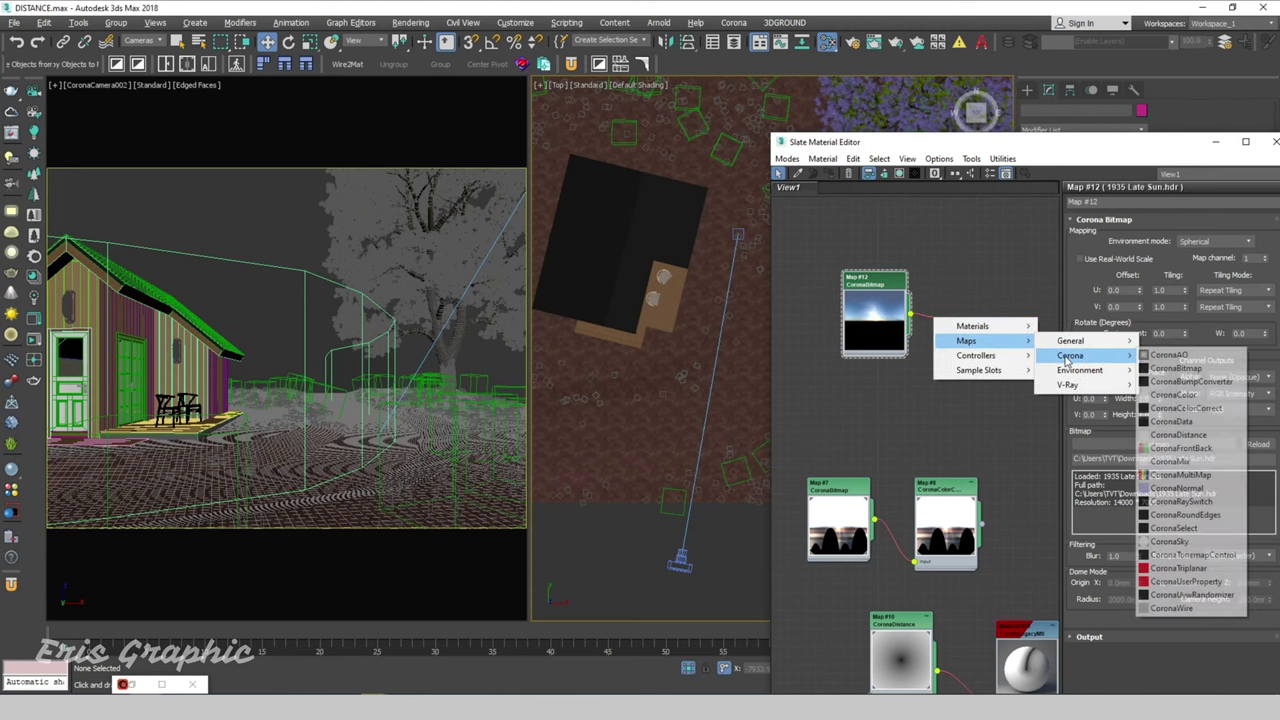
mouse_move(1071, 355)
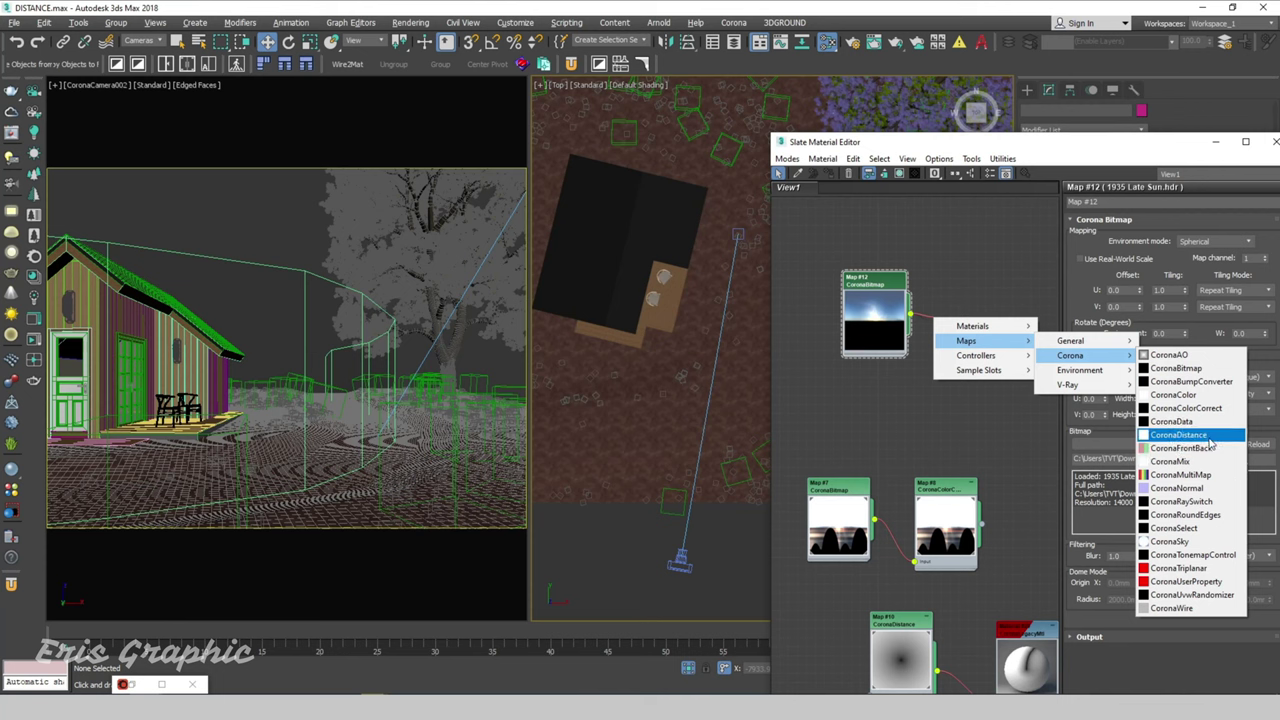
click(1212, 408)
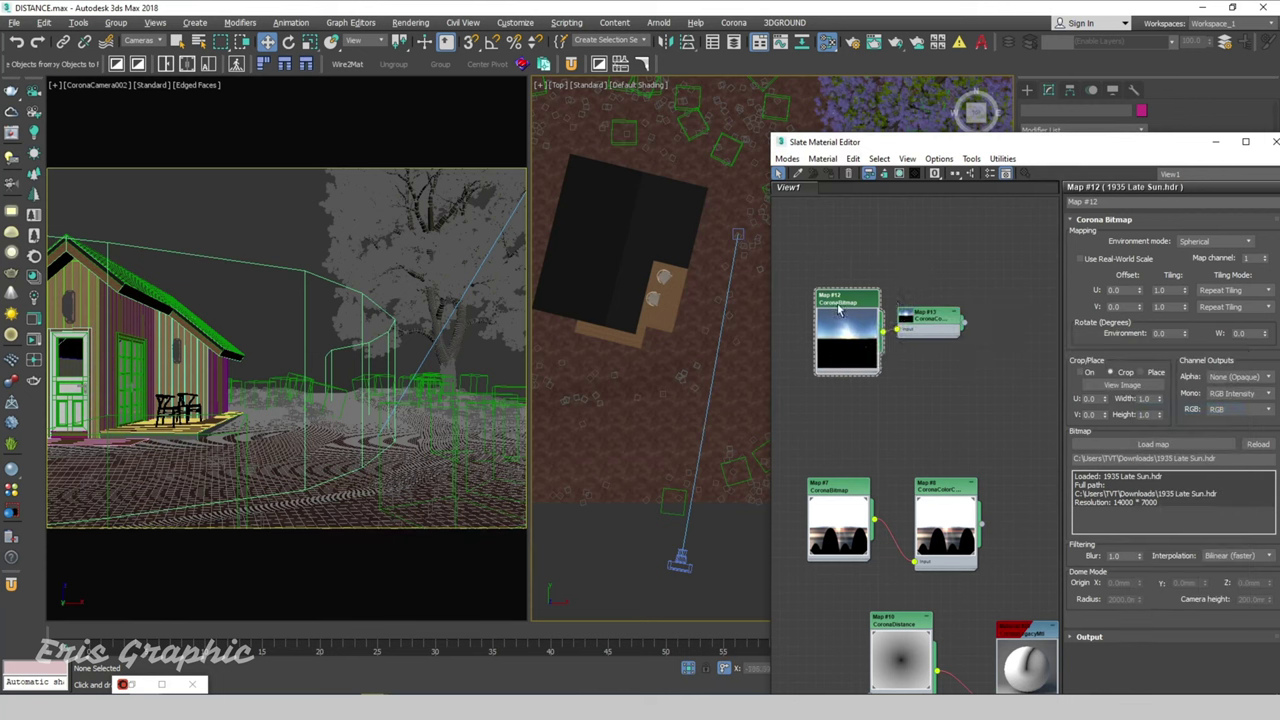
drag(934, 326, 949, 308)
drag(866, 280, 848, 306)
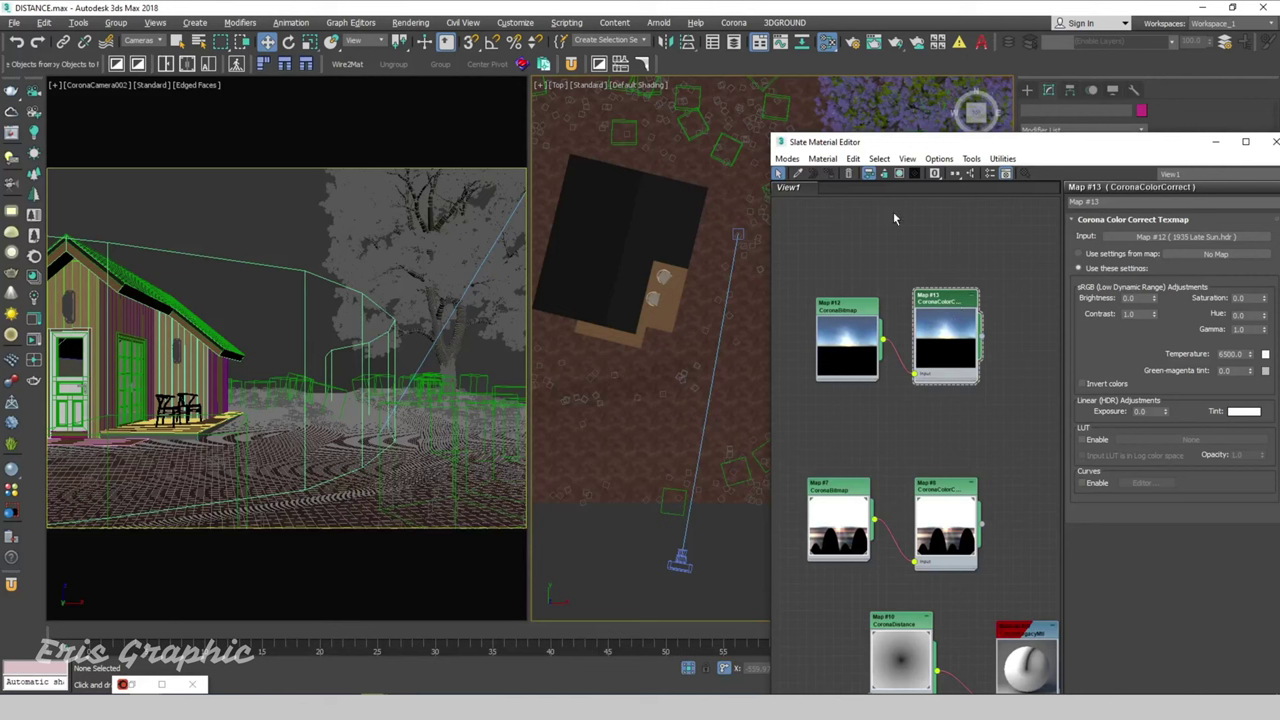
Assign Map #13, the colour-corrected 1935 Late Sun HDR, as the Environment Map instance
click(410, 22)
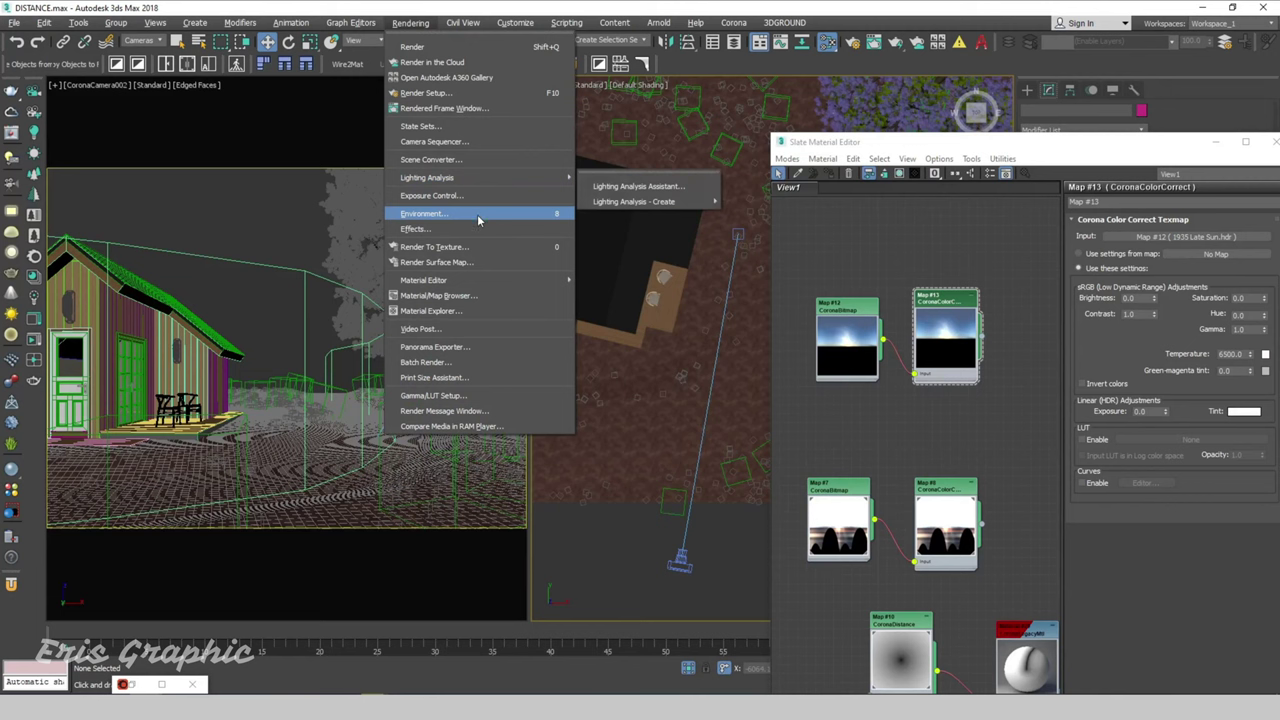
click(501, 213)
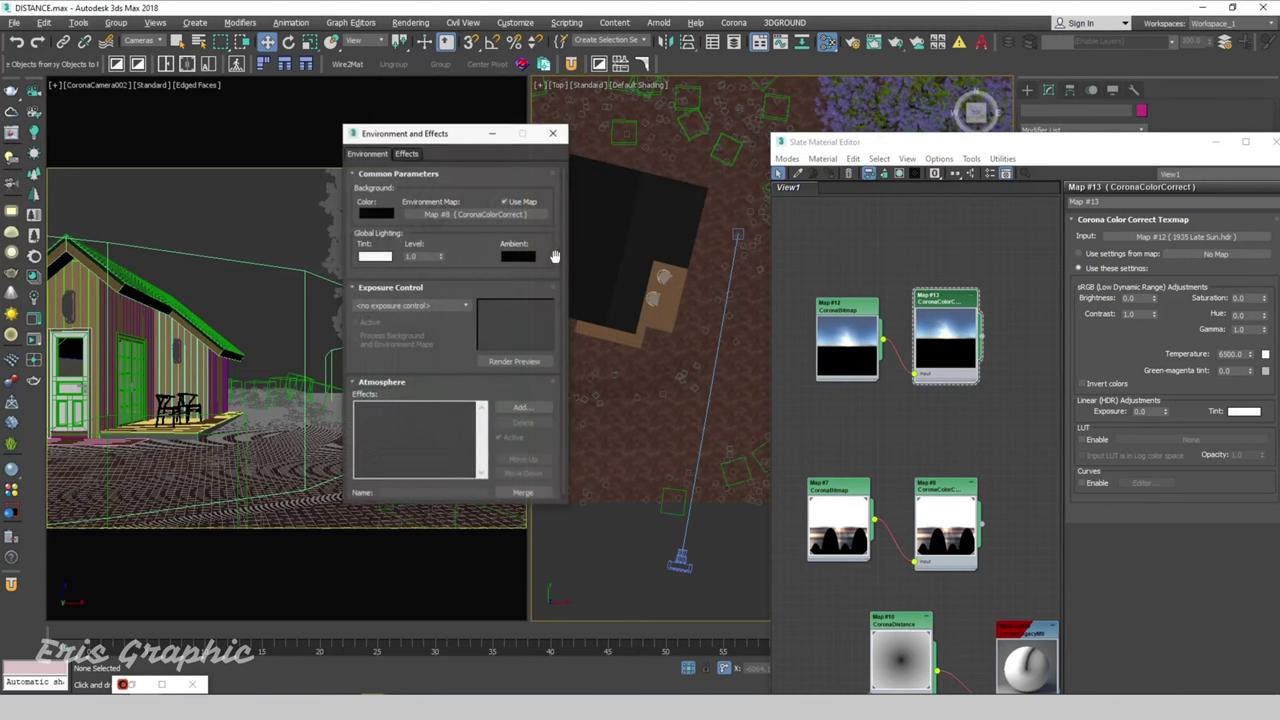
drag(455, 138, 599, 142)
drag(981, 337, 648, 218)
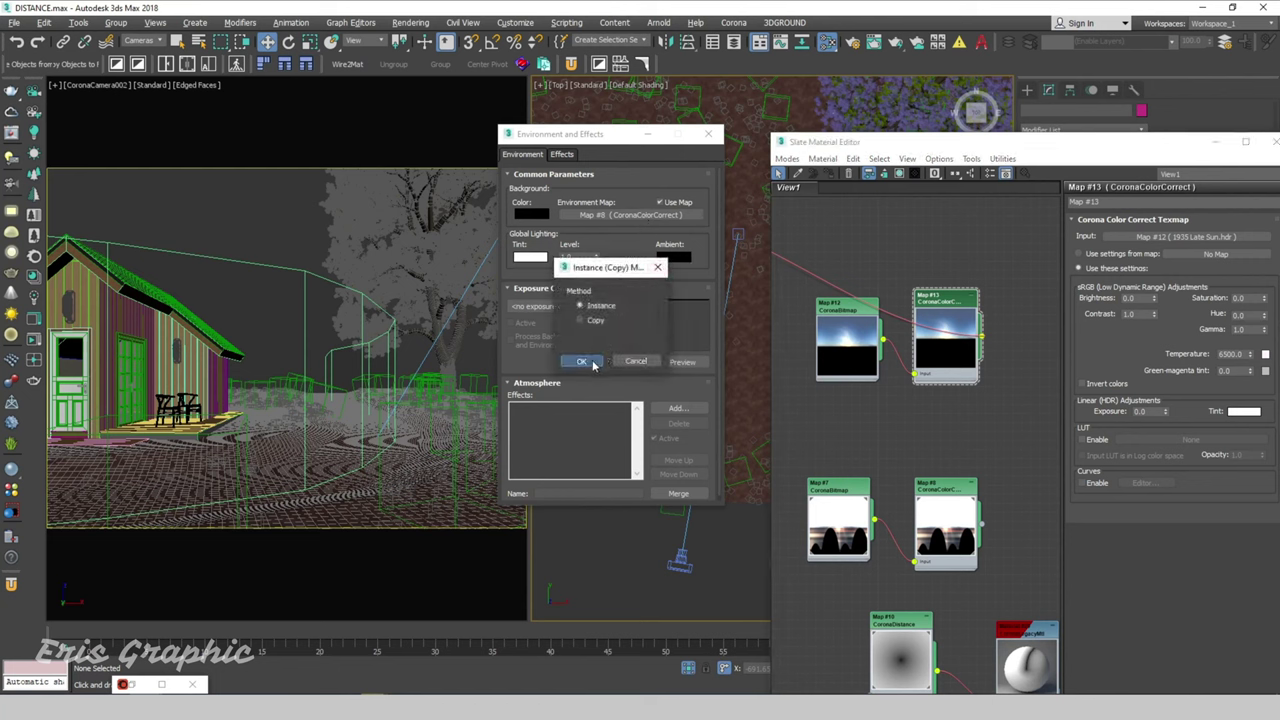
click(581, 361)
click(714, 137)
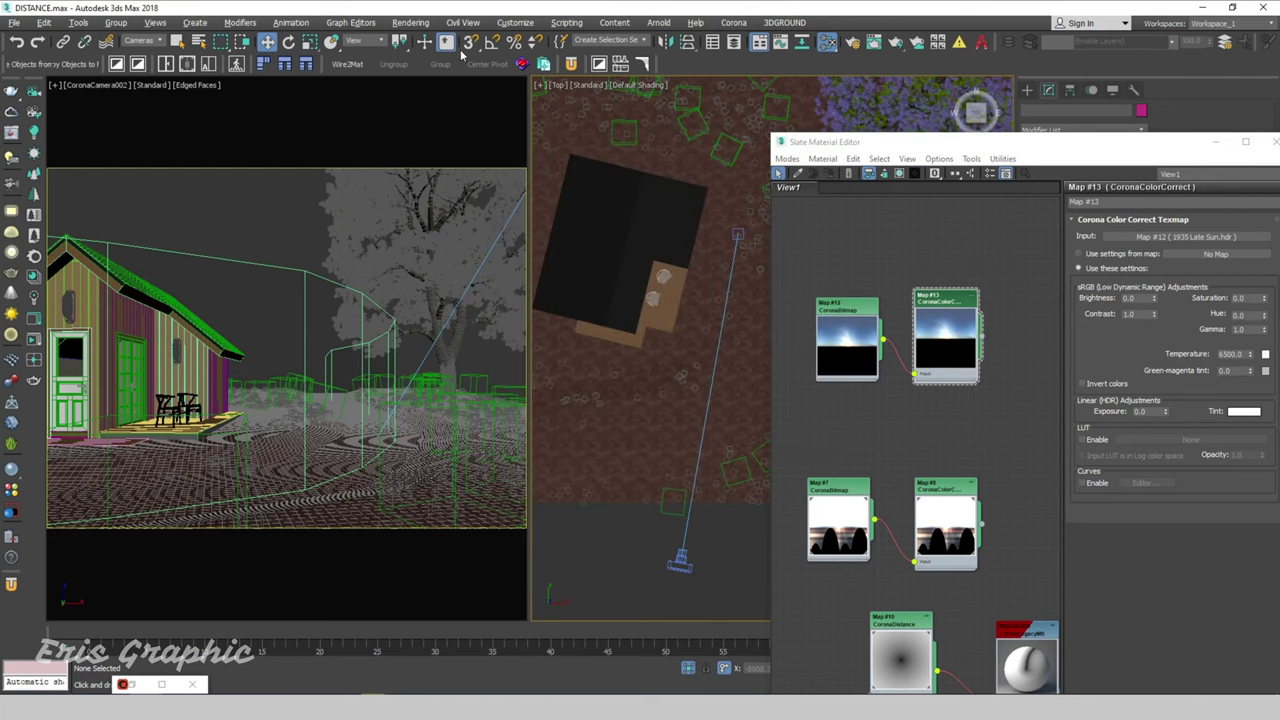
click(410, 22)
click(441, 93)
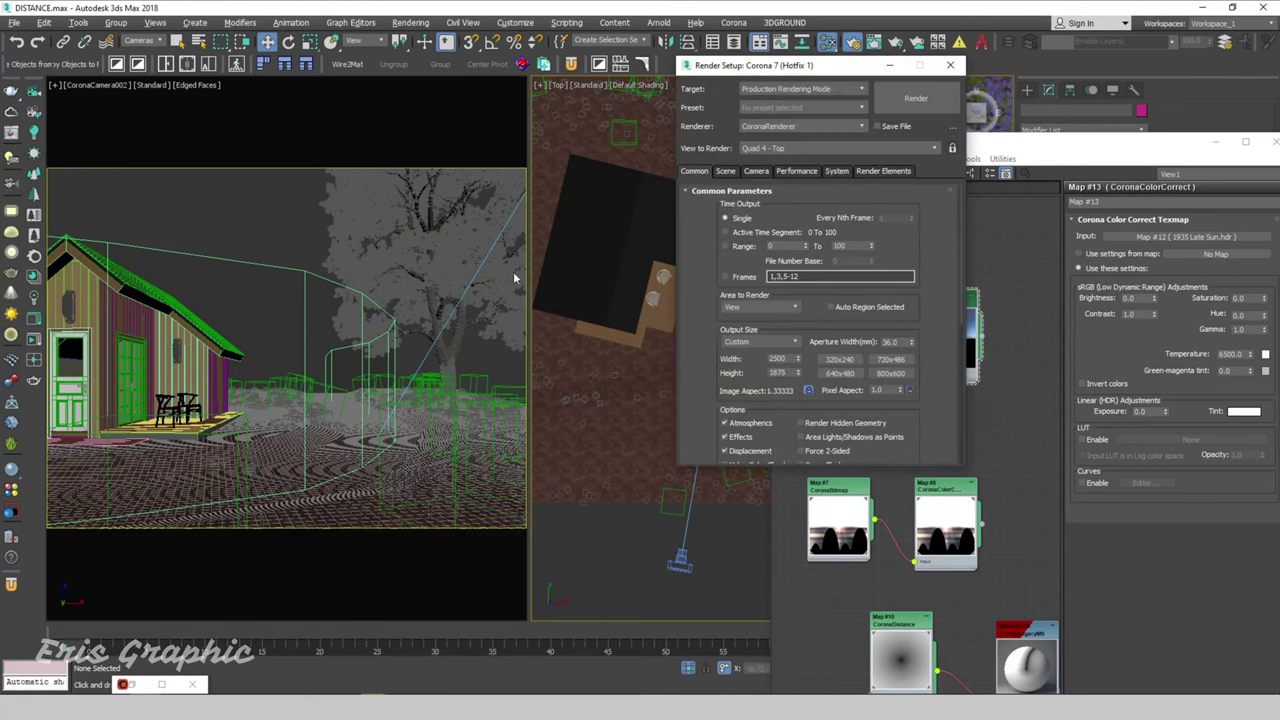
Render from CoronaCamera002 with the view locked, then minimize Render Setup
click(230, 207)
key(c)
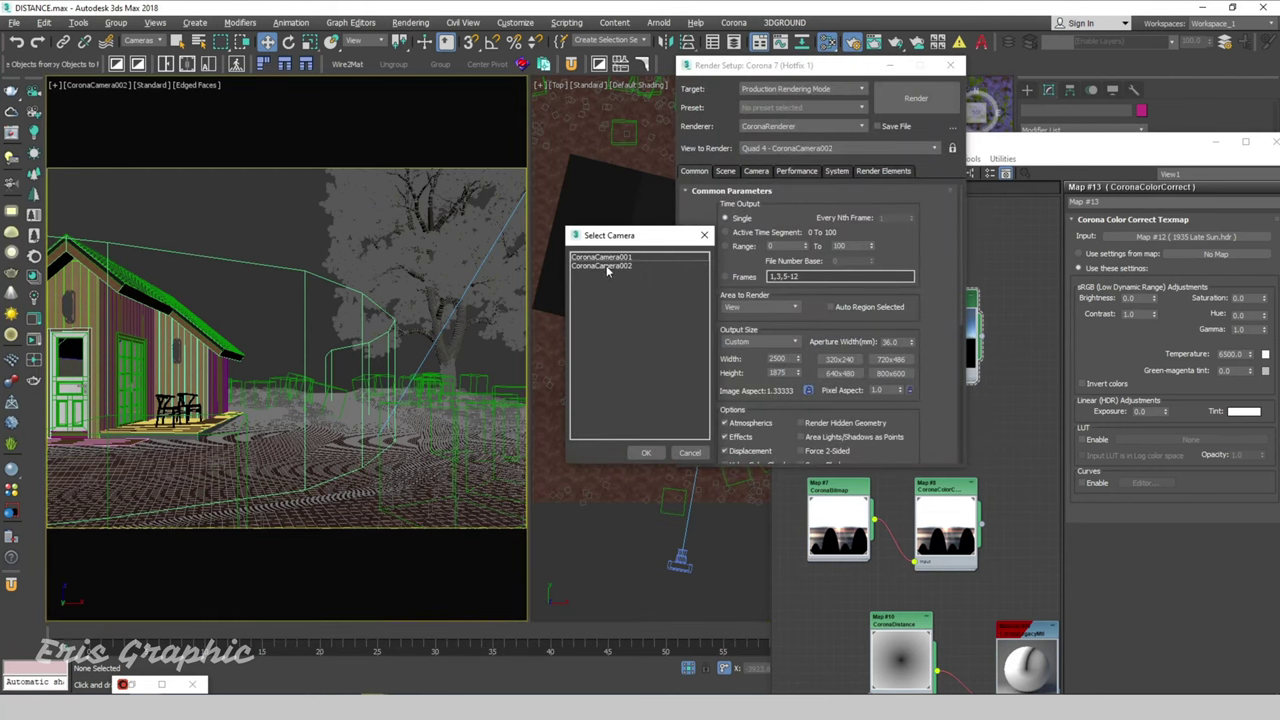
double_click(606, 266)
click(952, 148)
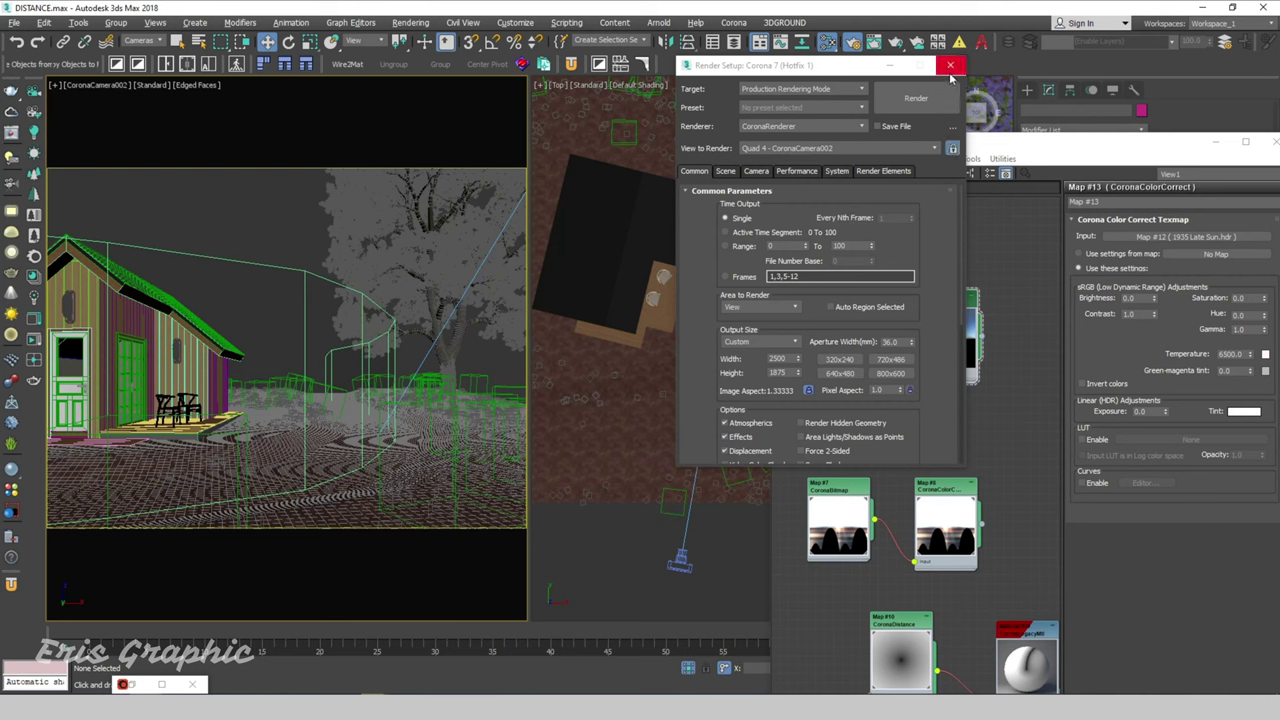
click(890, 67)
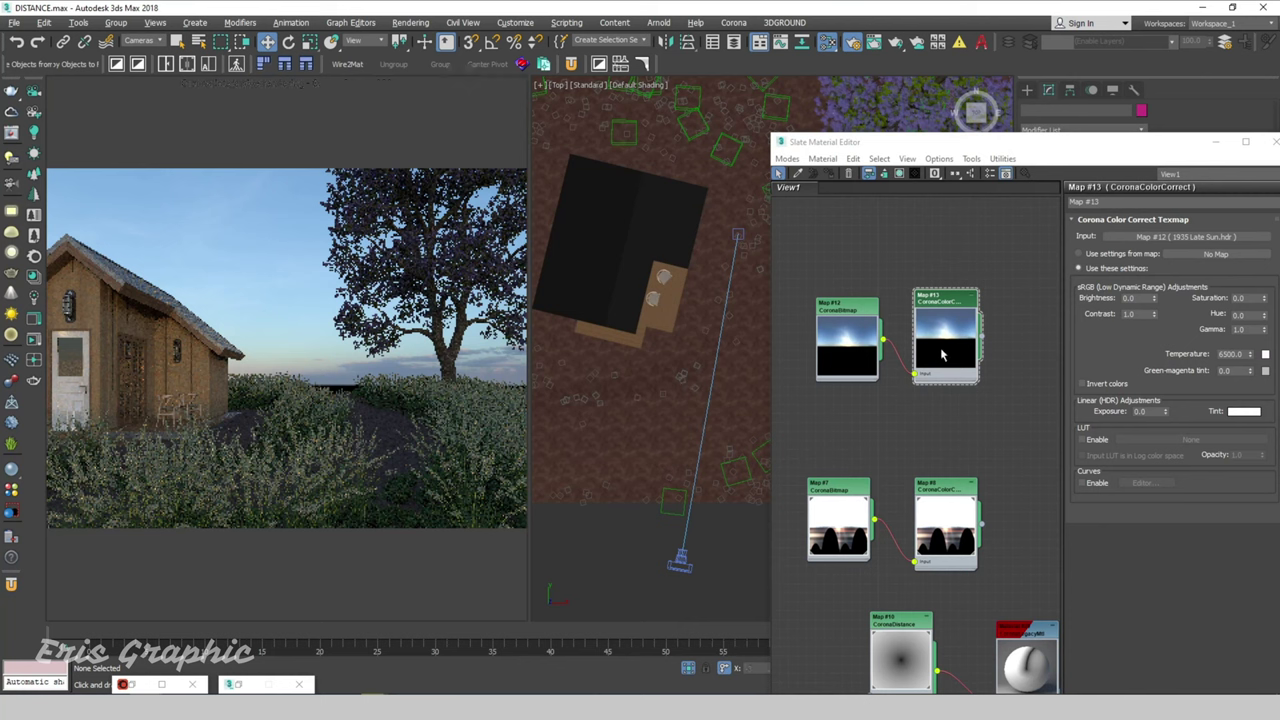
Rotate the Map #12 HDRI sky's environment to 90, then 150, settling at 140 degrees
double_click(855, 318)
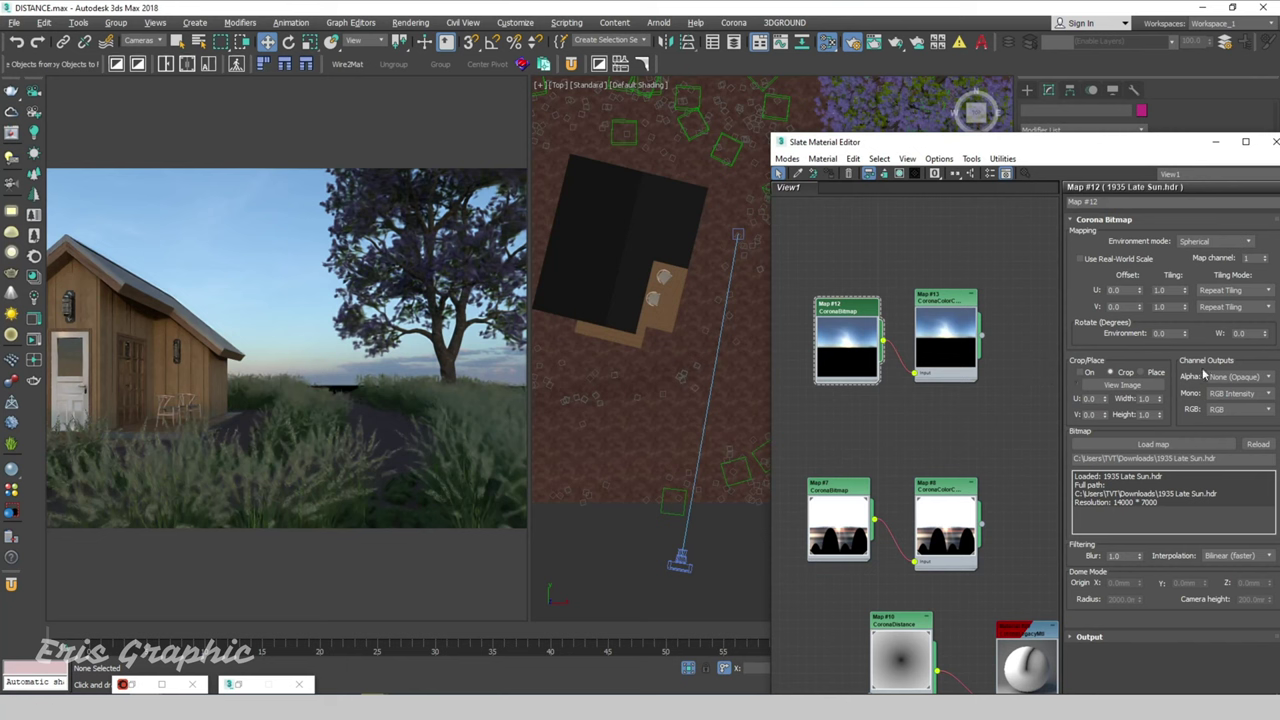
click(1170, 333)
text(90)
key(Return)
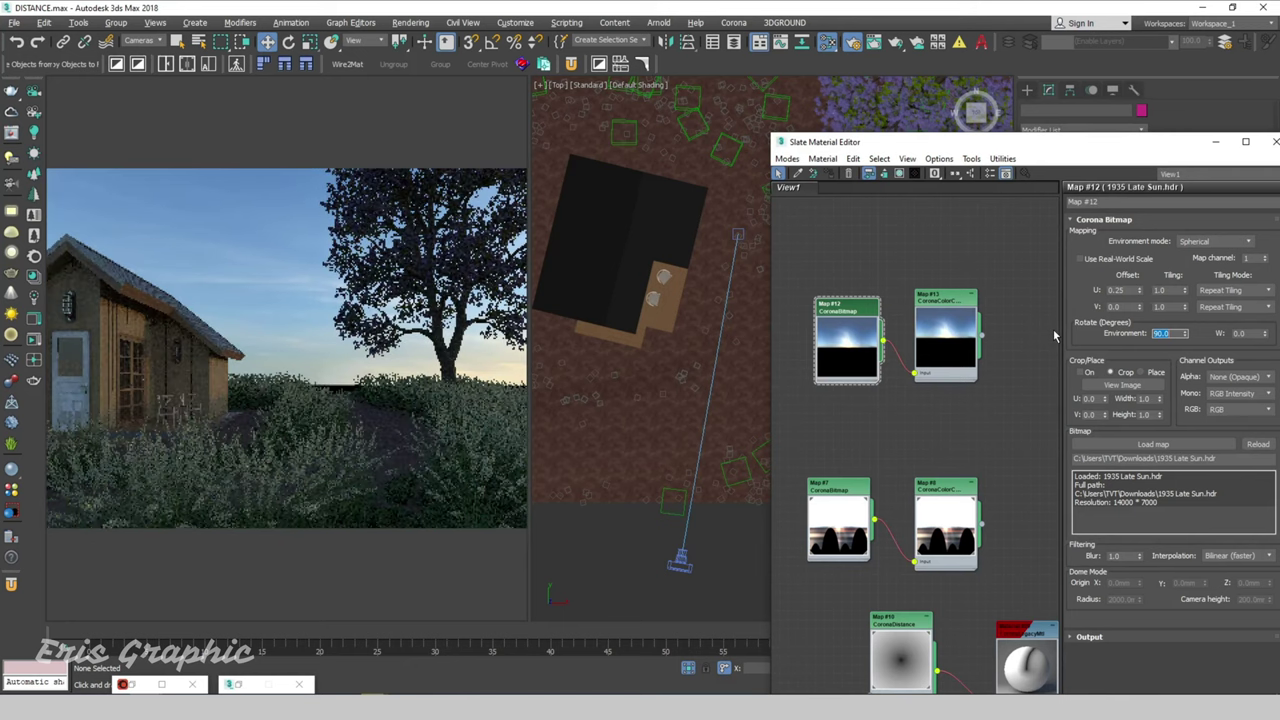
text(150)
key(Return)
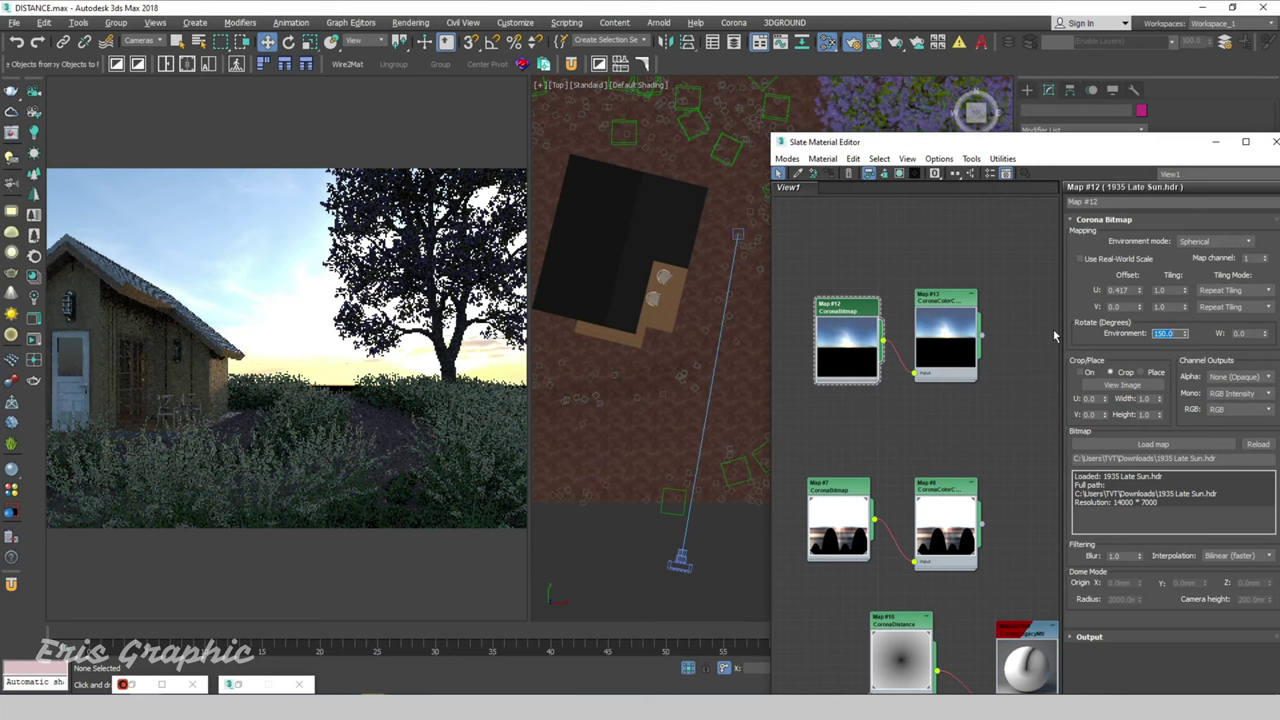
text(145)
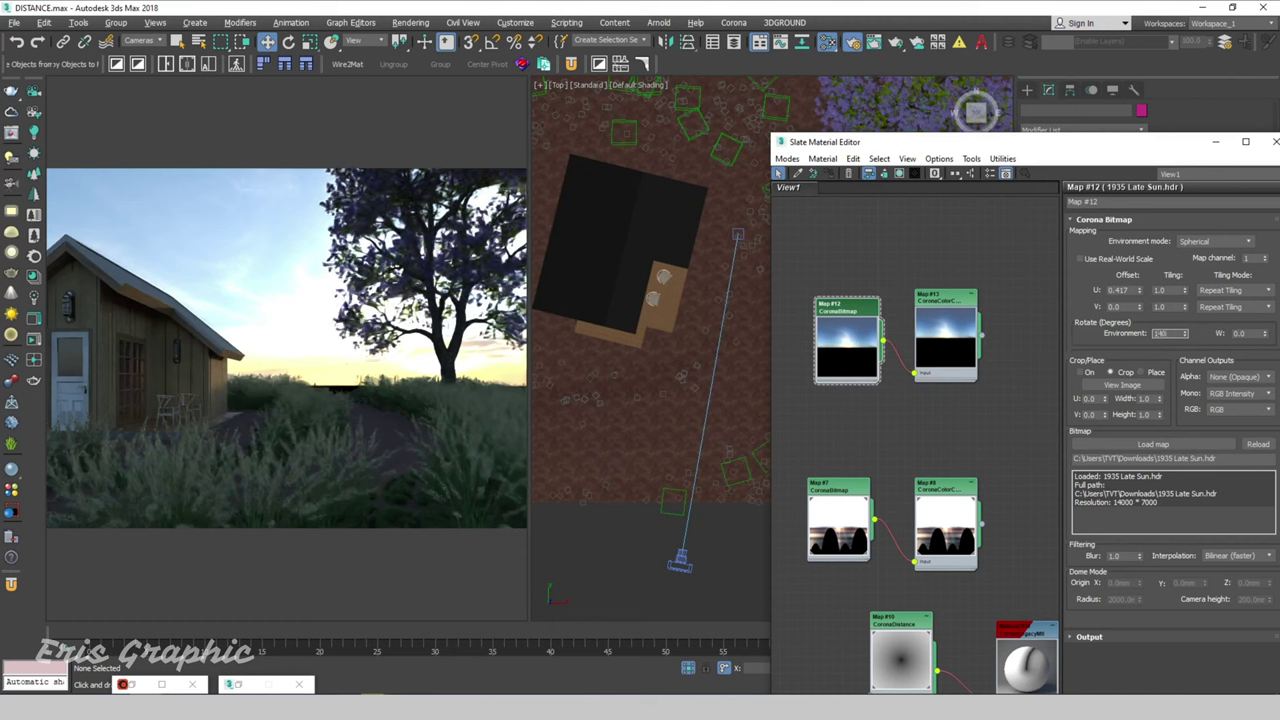
key(Return)
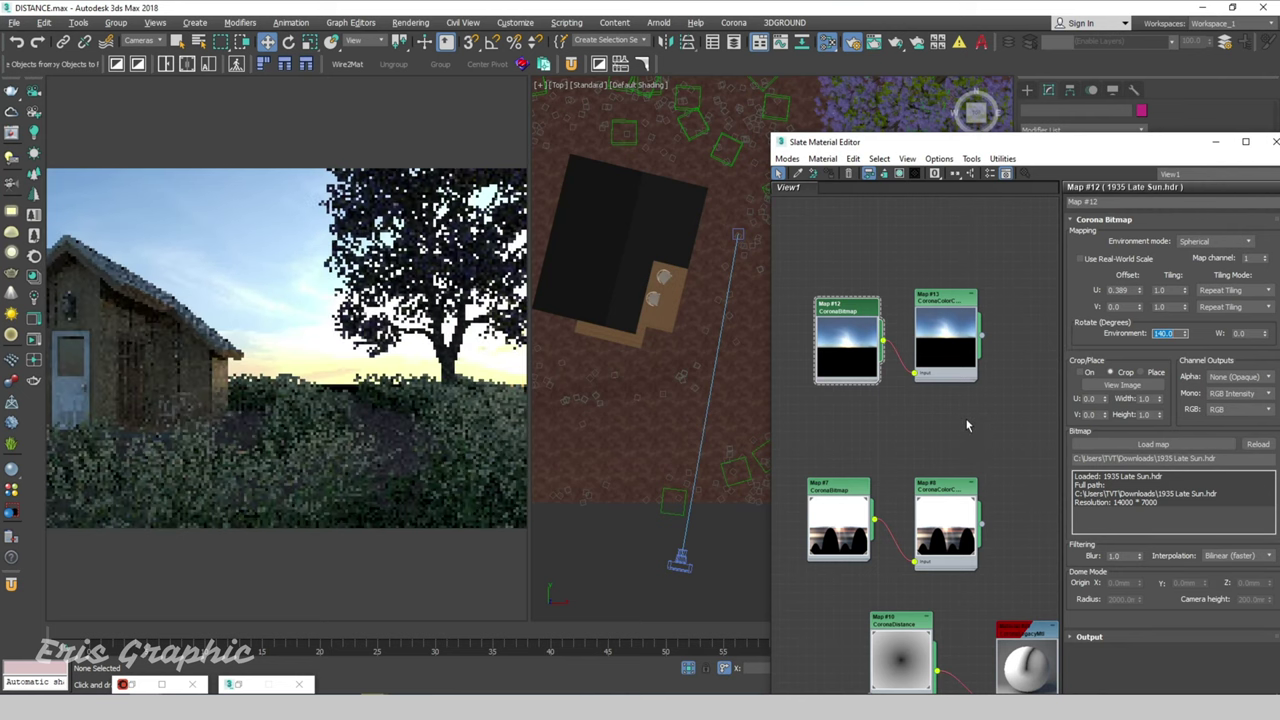
click(928, 298)
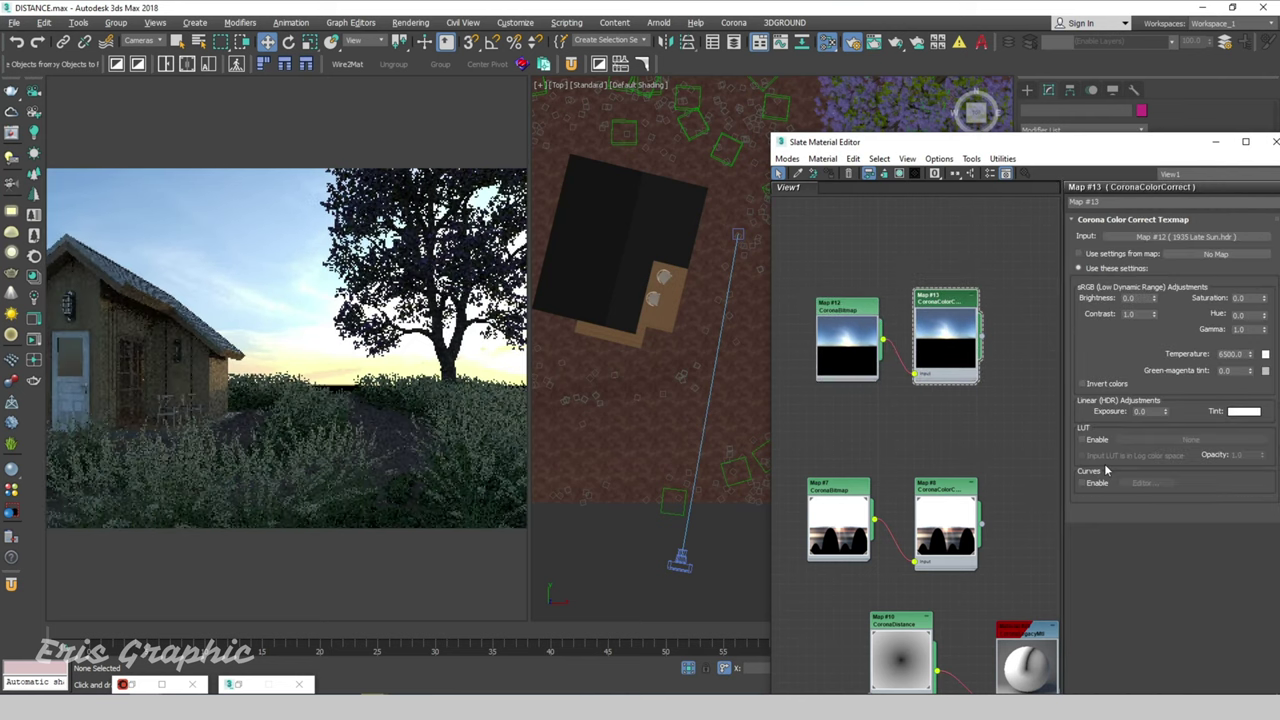
Lower Map #13's colour-correction gamma from 0.8 to 0.7, then further to about 0.6
double_click(1153, 411)
double_click(1246, 330)
text(0.8)
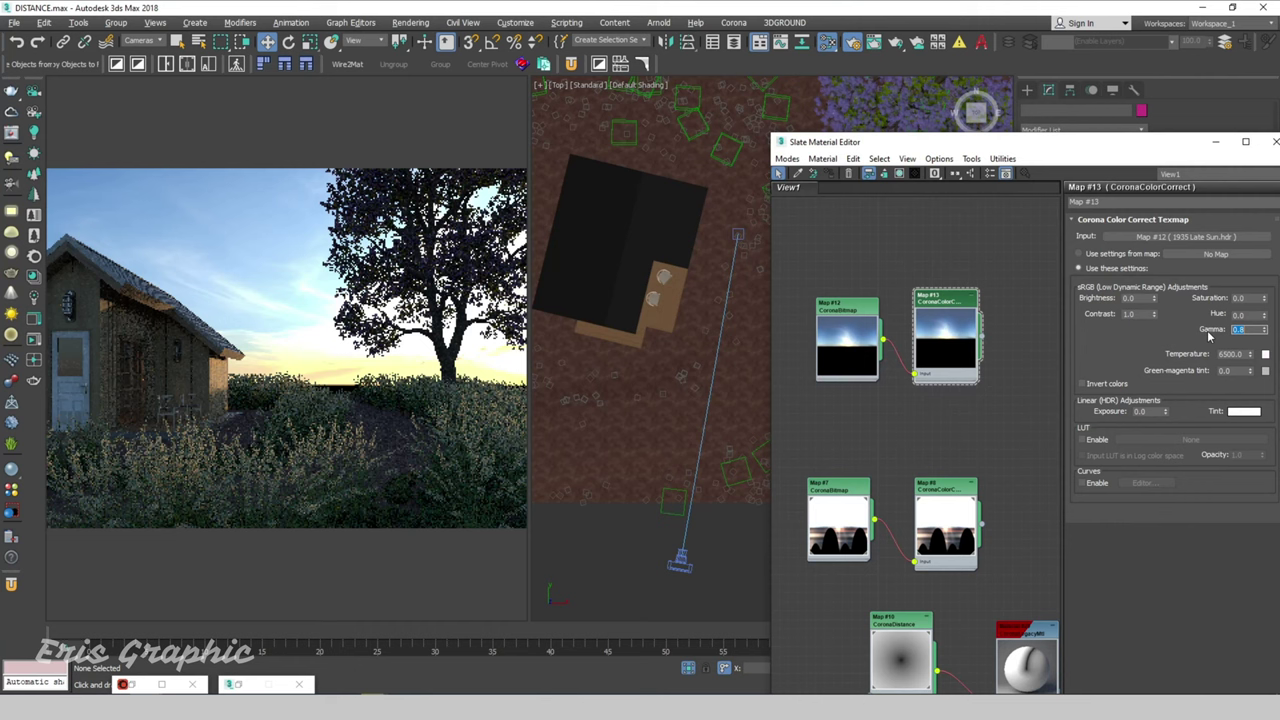
text(0.7)
key(Return)
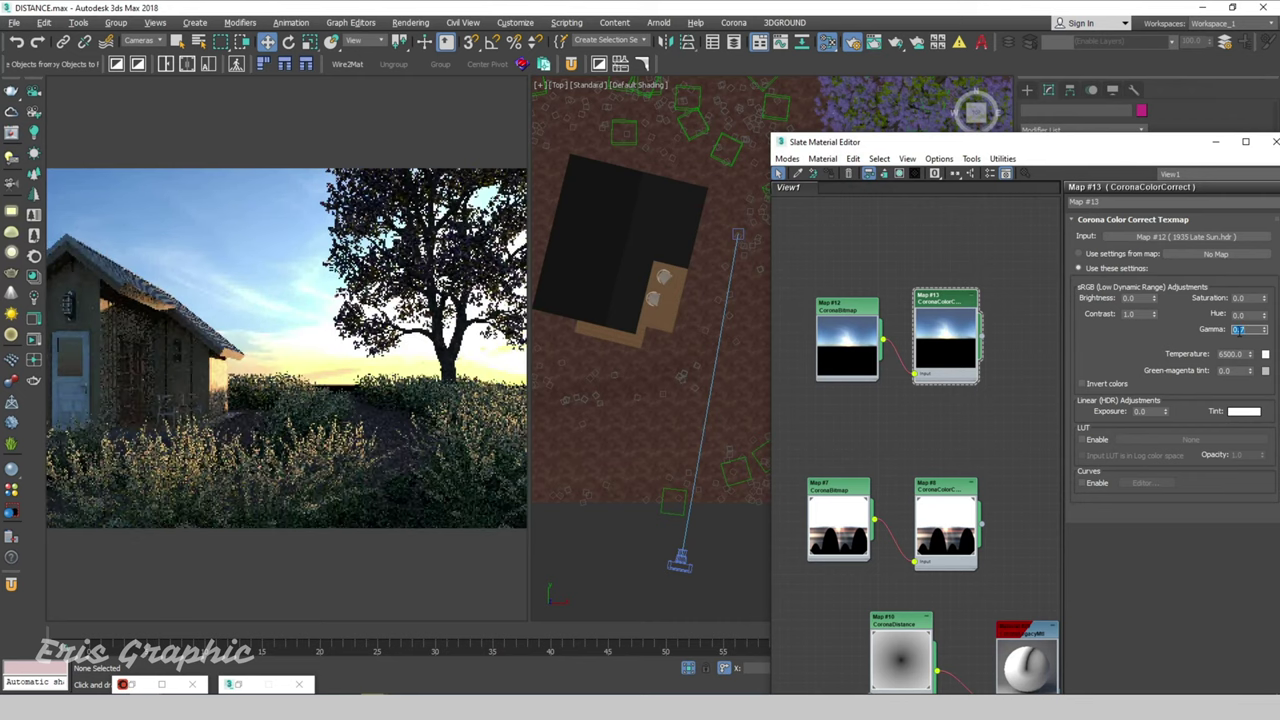
text(0.)
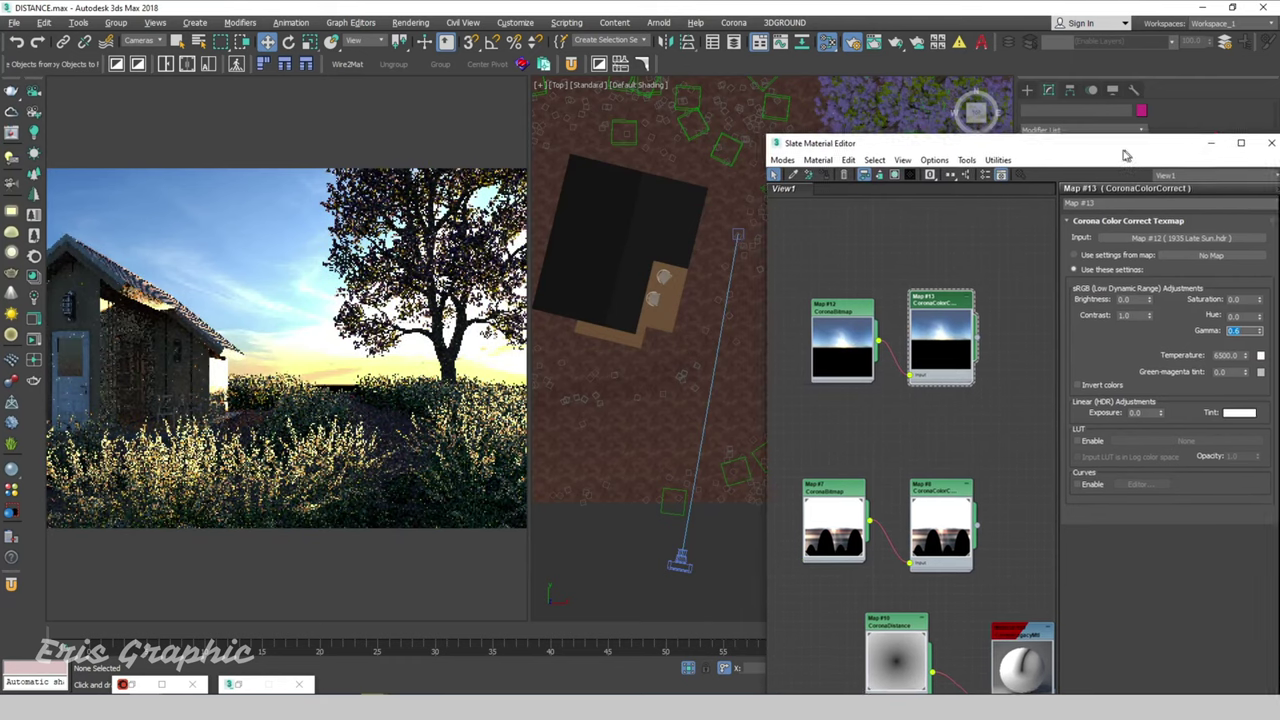
mouse_move(1118, 149)
mouse_down()
mouse_move(800, 87)
mouse_move(830, 131)
mouse_up()
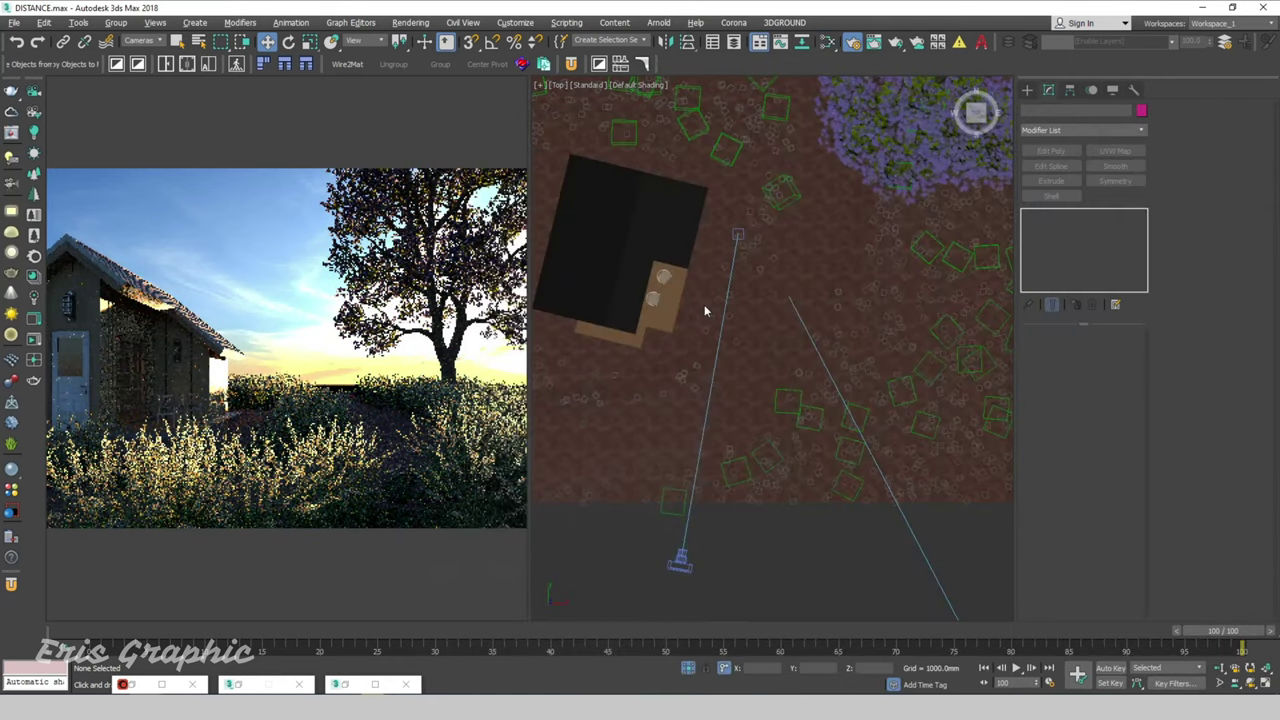
Close the material editor and set the selection filter to All
key(m)
scroll(750, 577, down, 2)
scroll(780, 473, down, 5)
scroll(843, 391, up, 5)
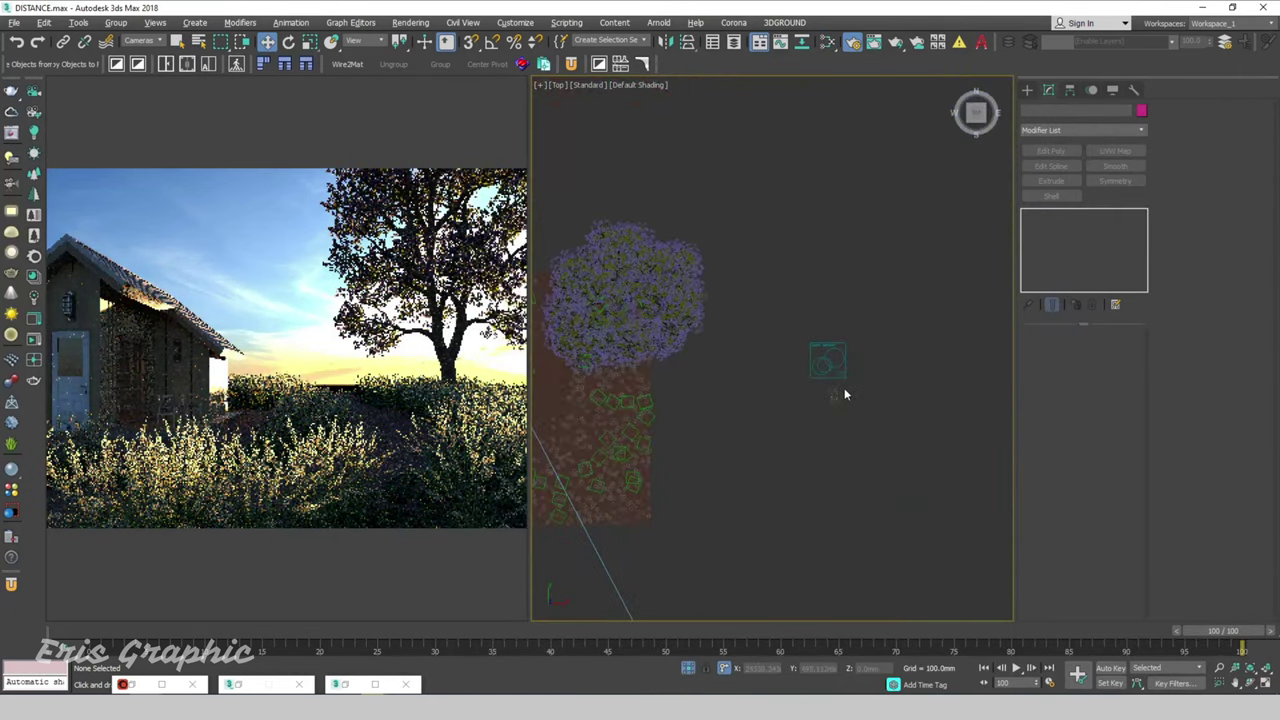
scroll(806, 348, up, 4)
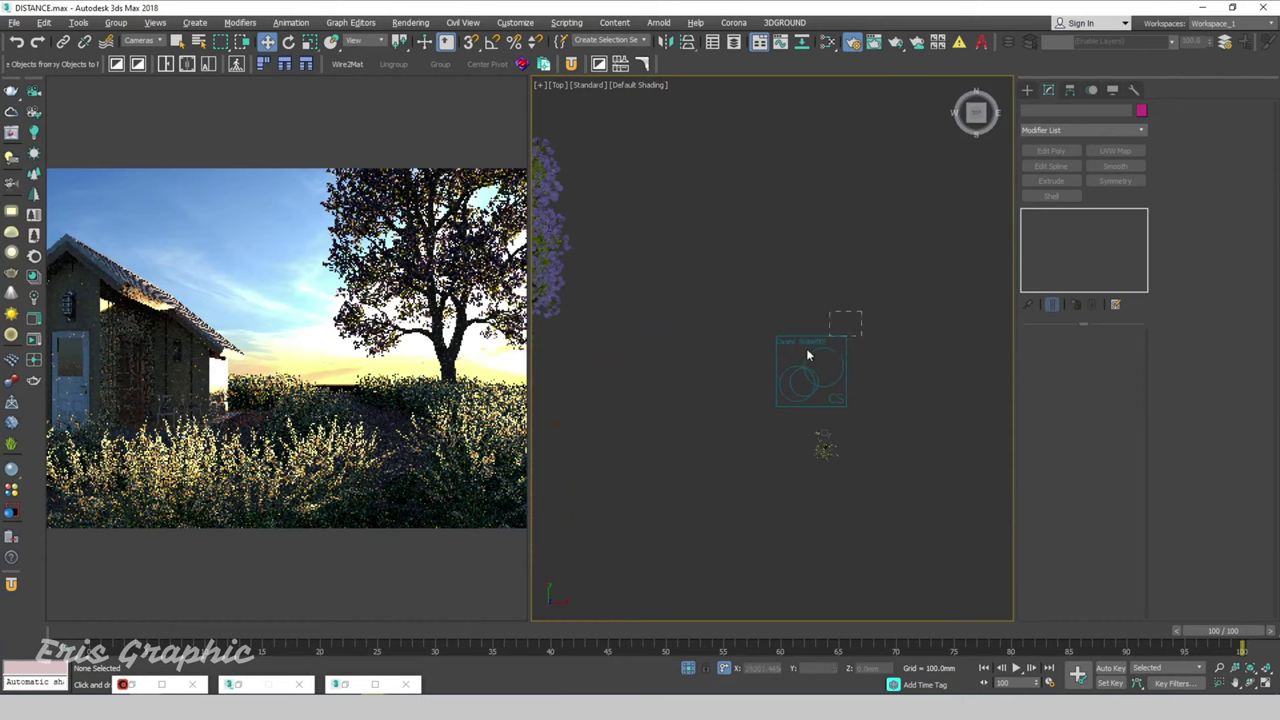
click(145, 41)
click(140, 49)
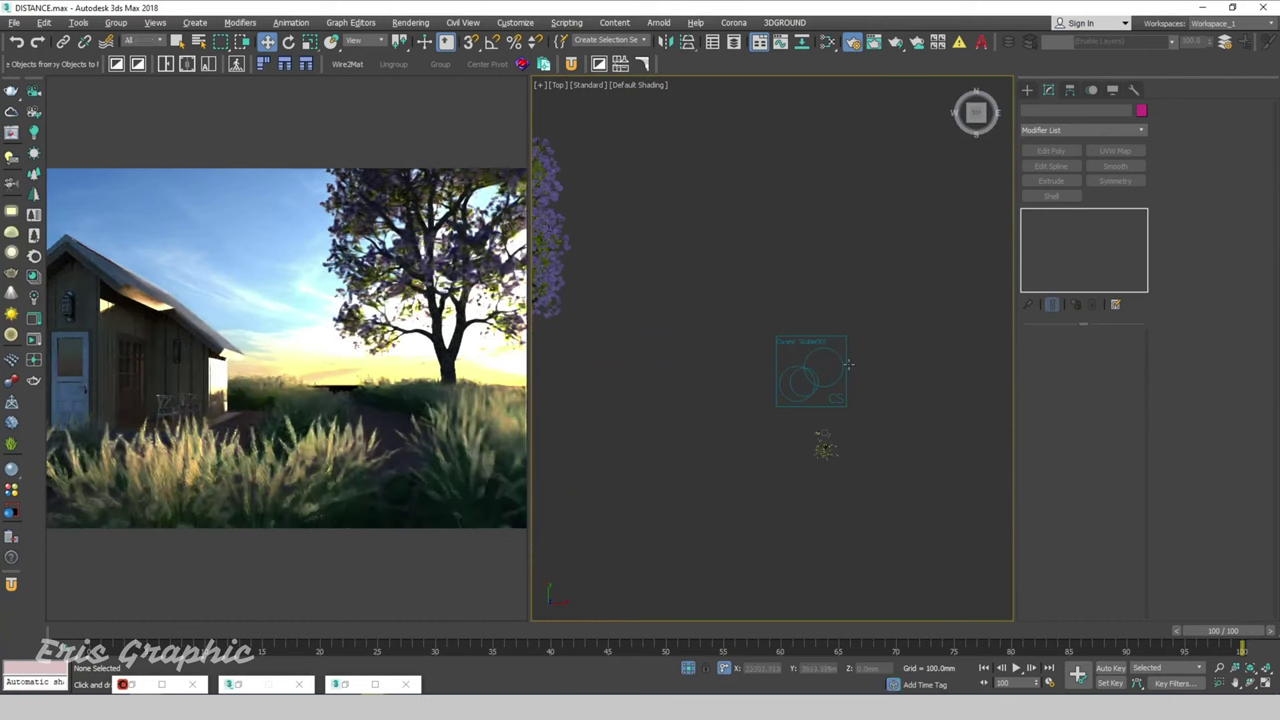
Select CoronaScatter001 and set the Pennisetum grass frequency to 0.005
drag(877, 351, 778, 300)
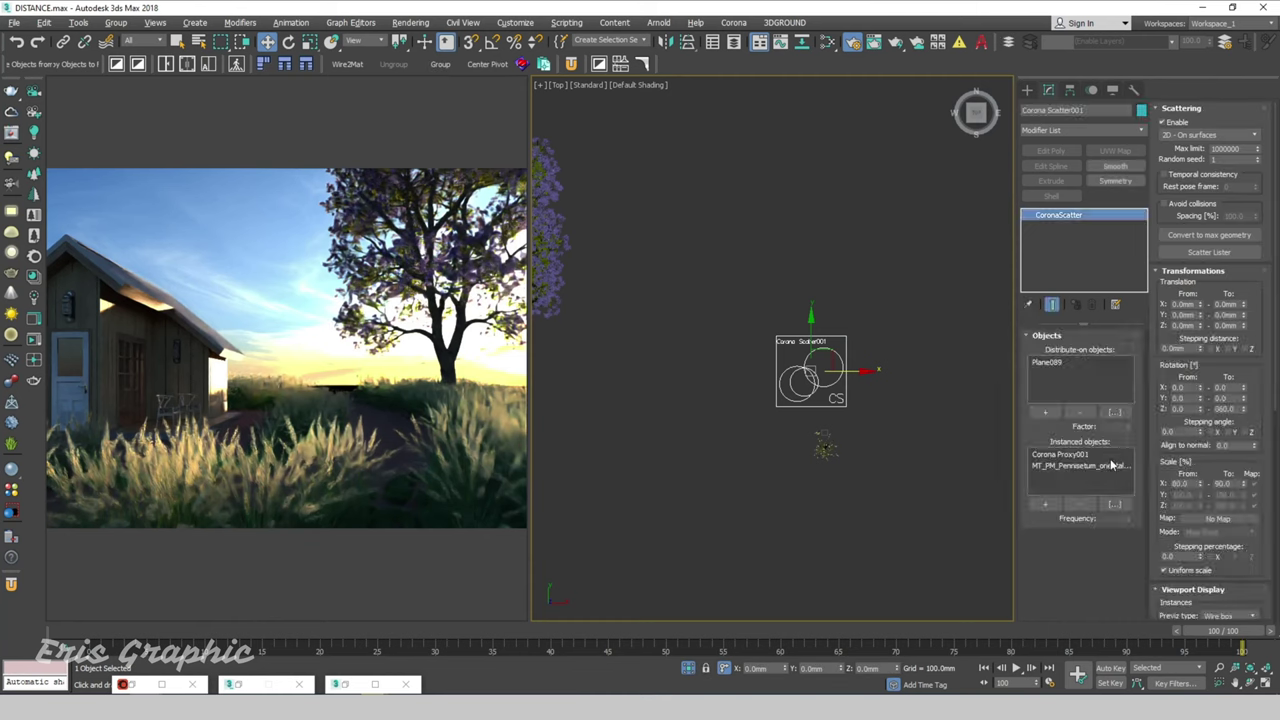
click(1098, 466)
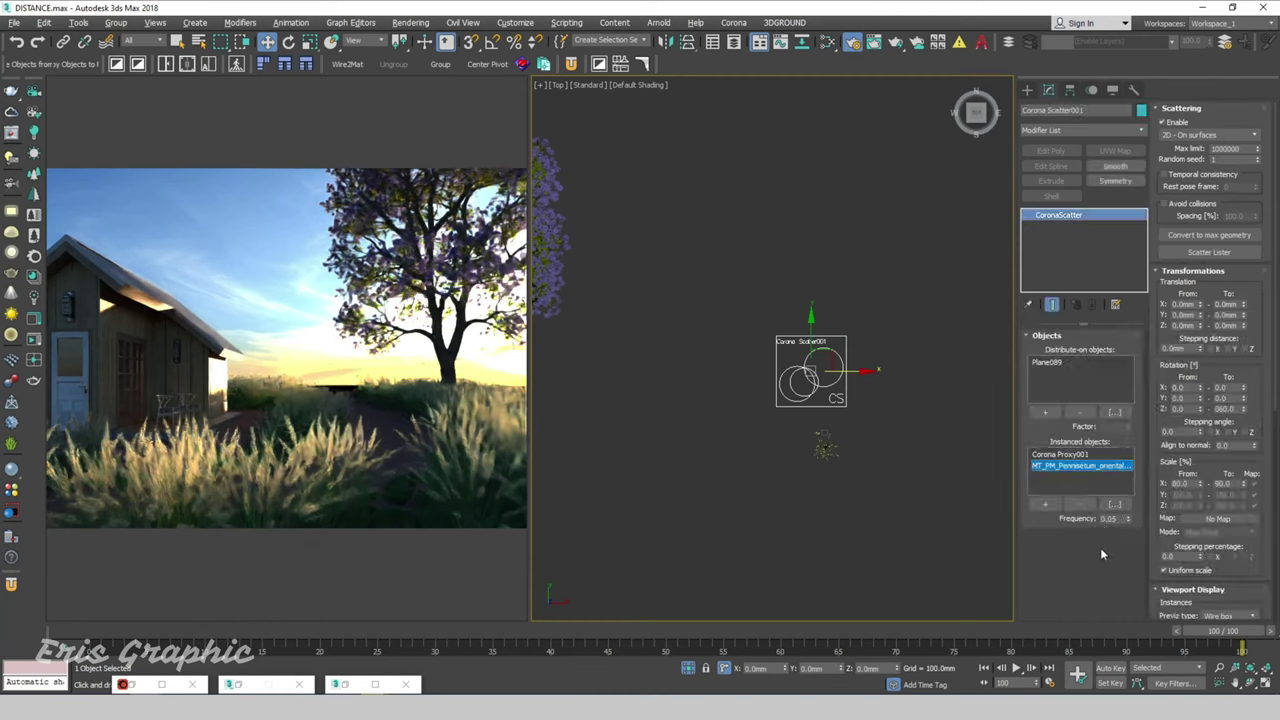
text(5)
key(Return)
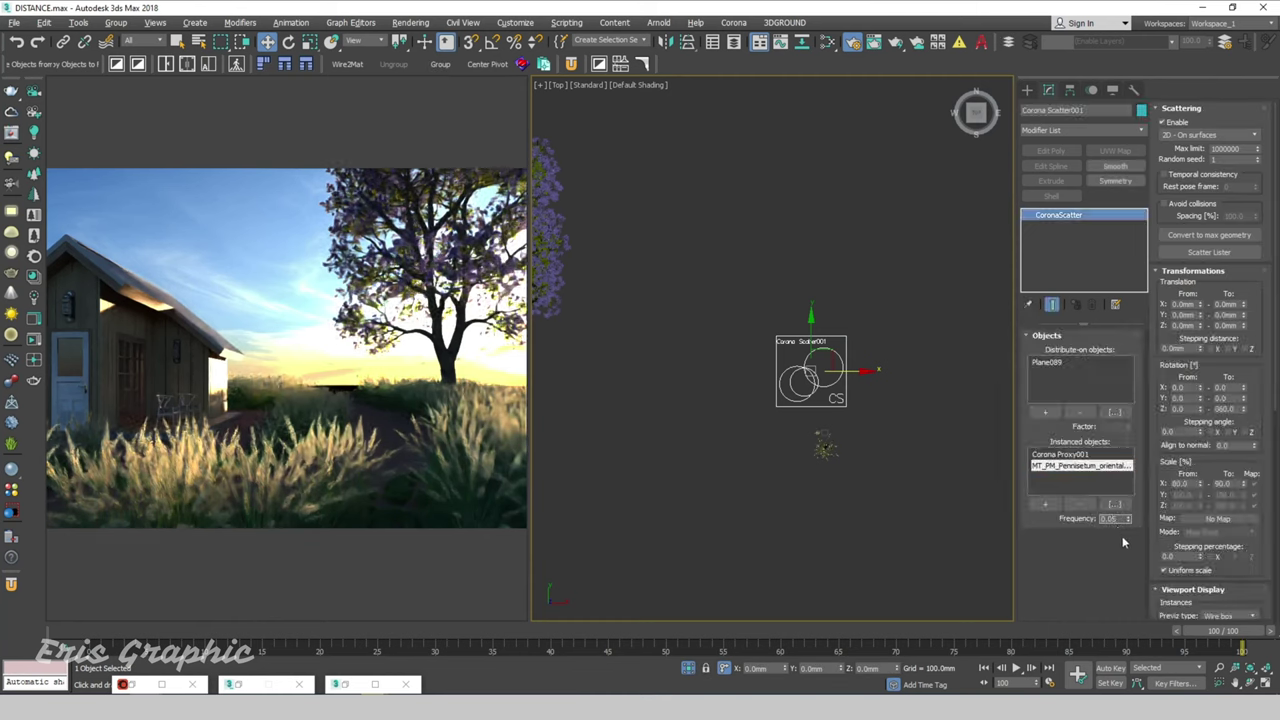
text(0.005)
key(Return)
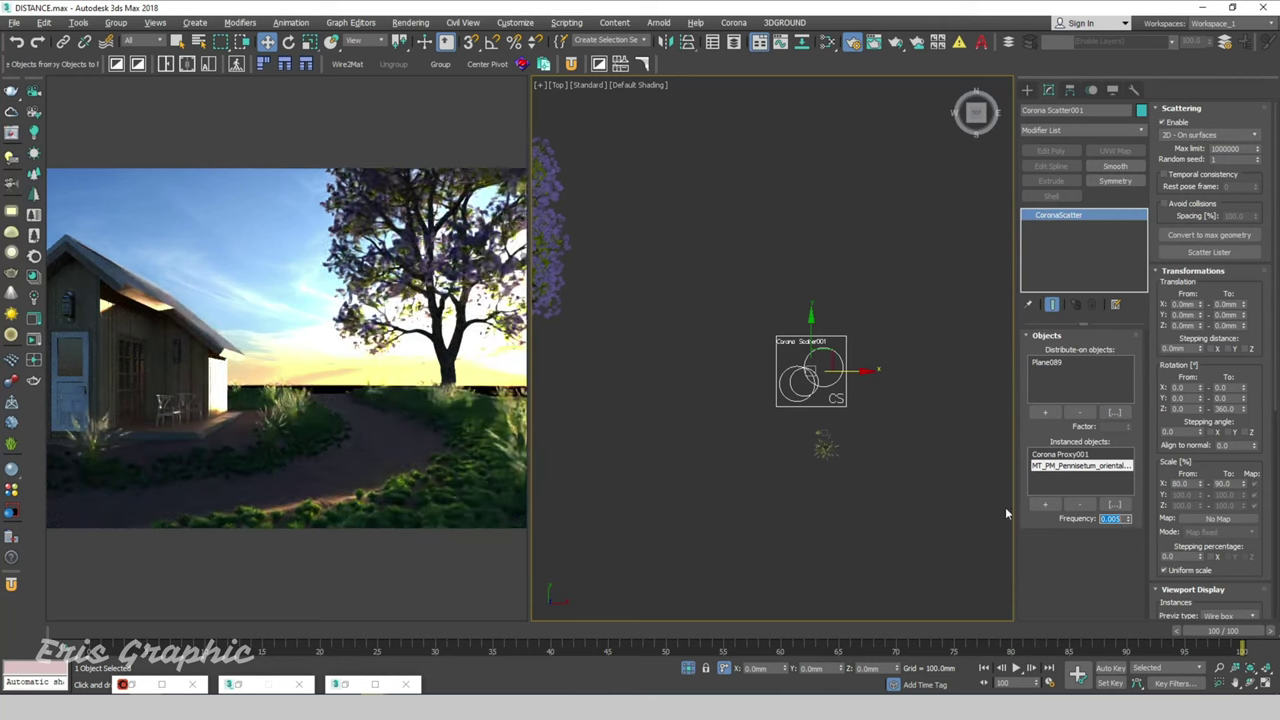
With Corona Proxy001 picked, raise the scatter count to 40000
click(1067, 455)
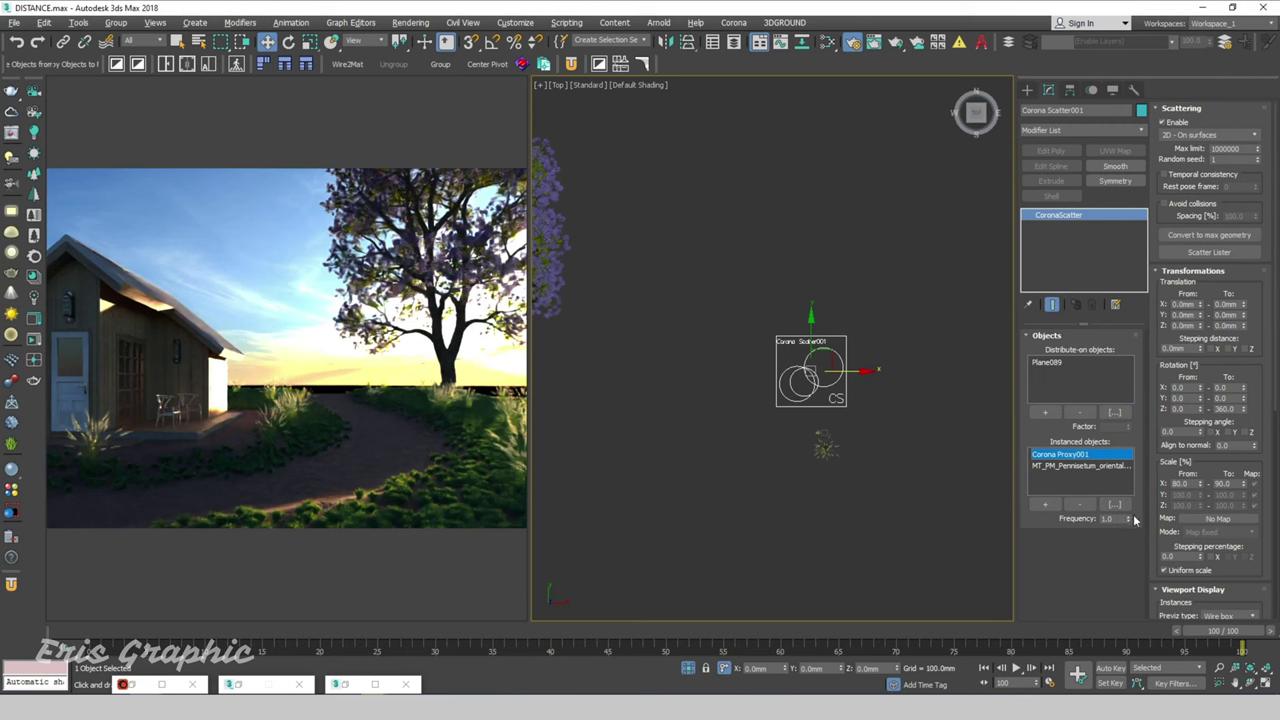
scroll(1168, 523, down, 1)
scroll(1185, 505, down, 2)
scroll(1205, 485, down, 2)
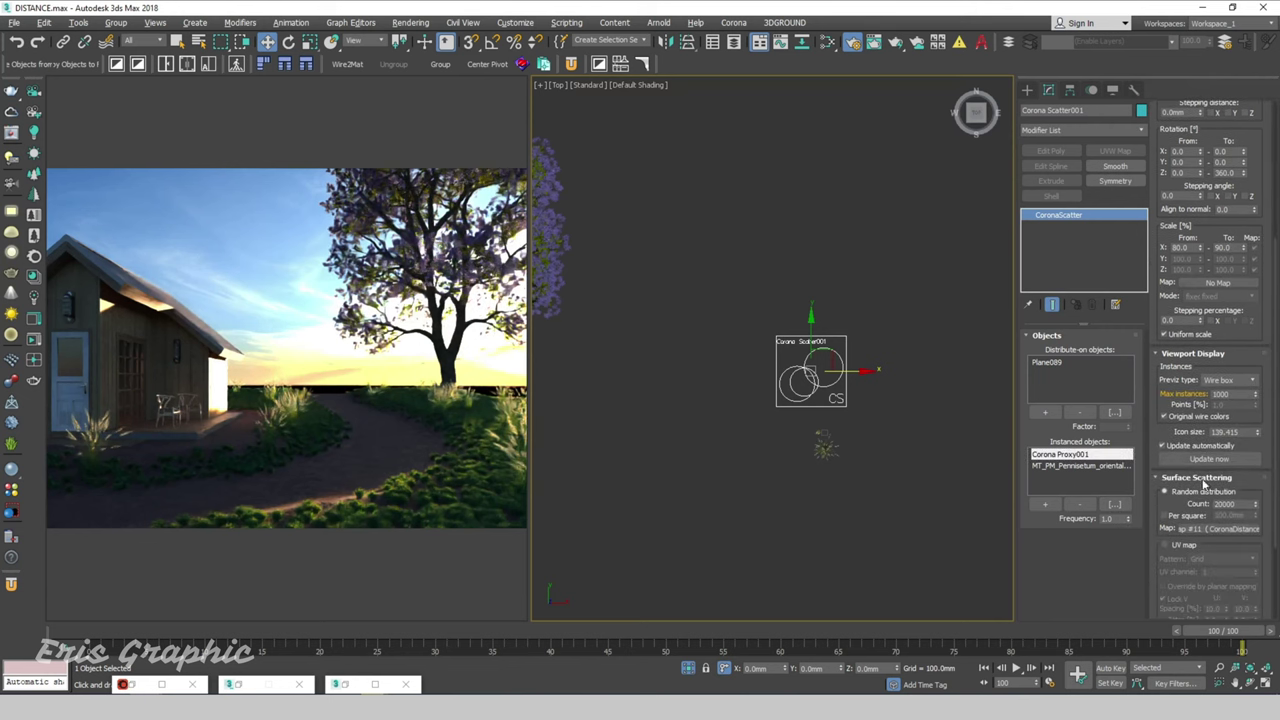
double_click(1224, 504)
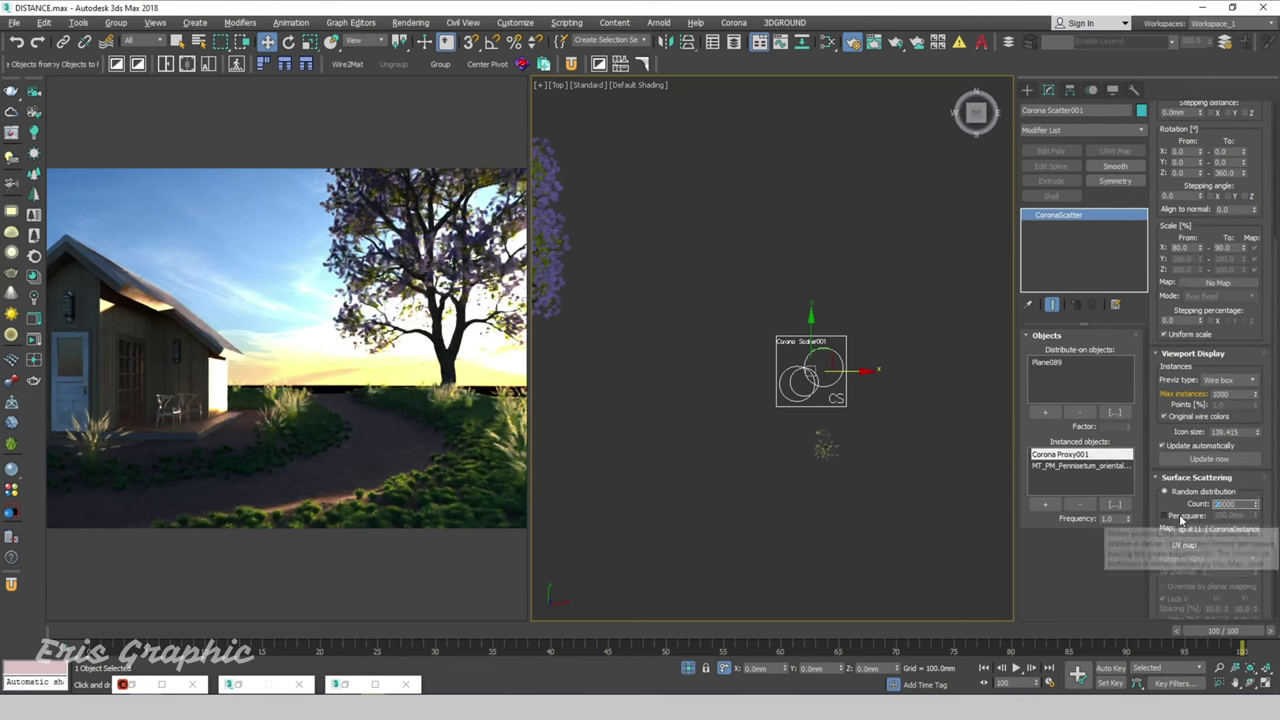
text(40000)
key(Return)
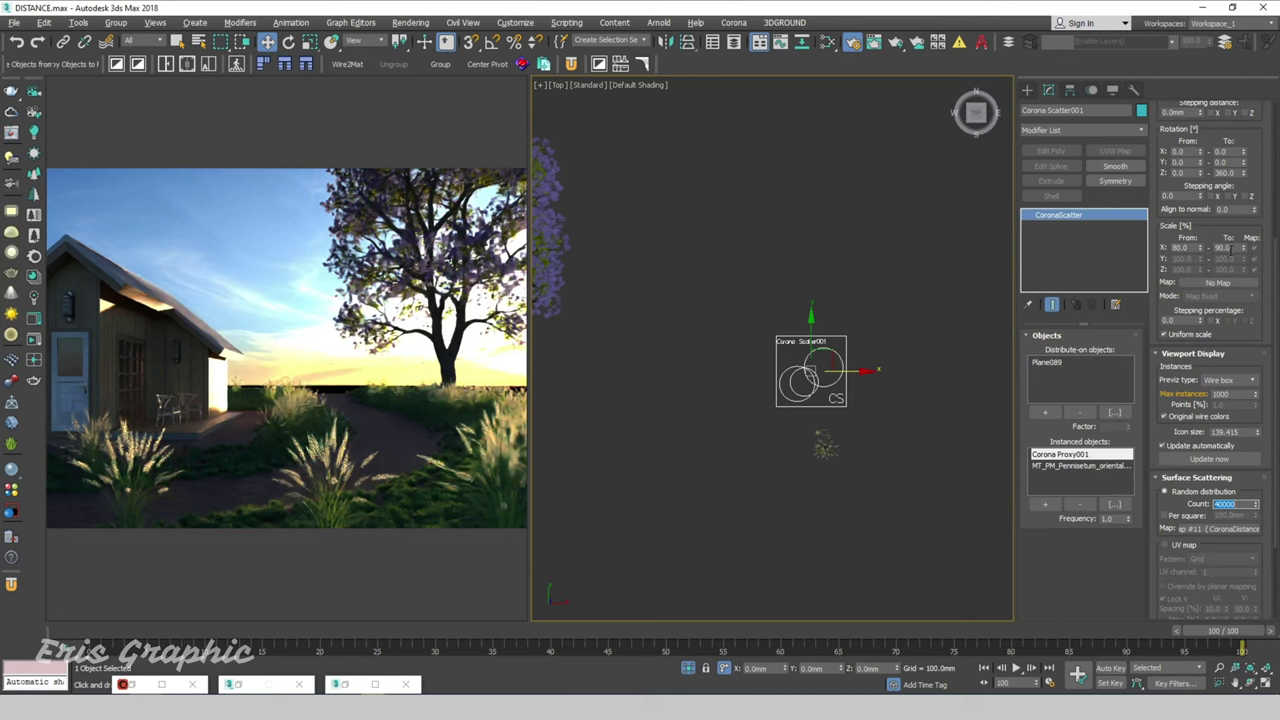
Set the scattered grass scale to 70 and 80 percent
click(1232, 247)
text(70)
key(Return)
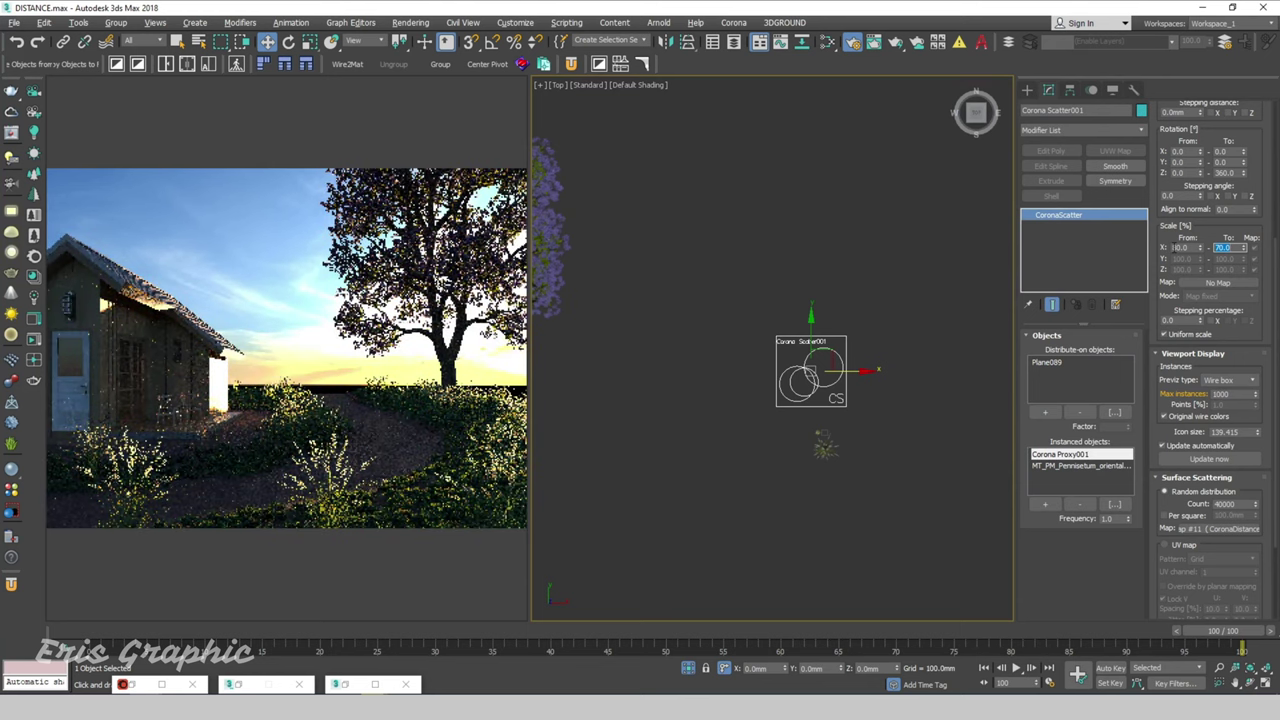
text(80)
key(Return)
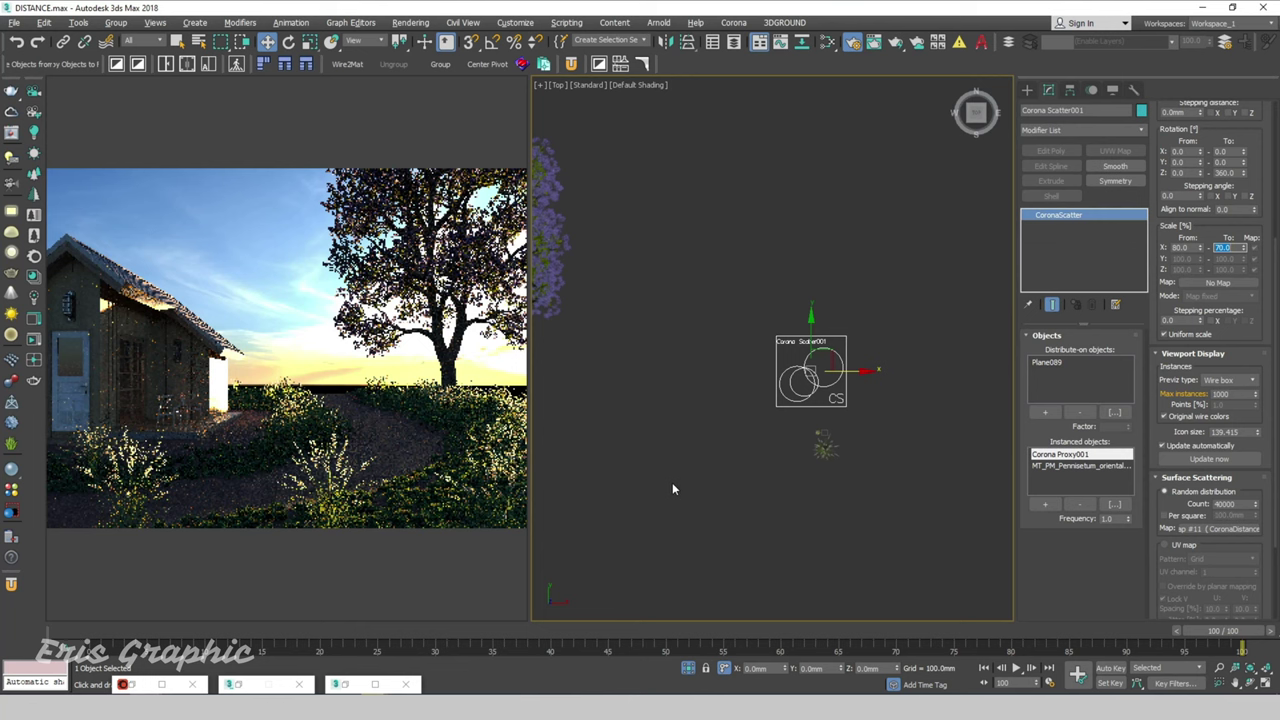